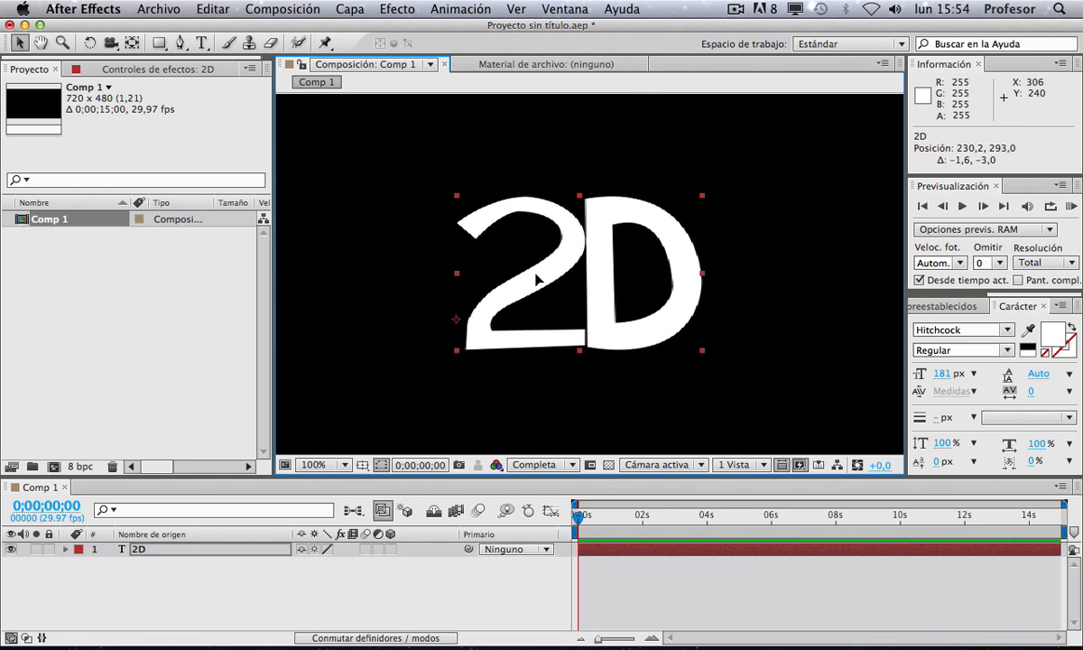
# Step: Open the 2D text layer's transform properties and set its position to 235.2, 311.0
pyautogui.click(65, 549)
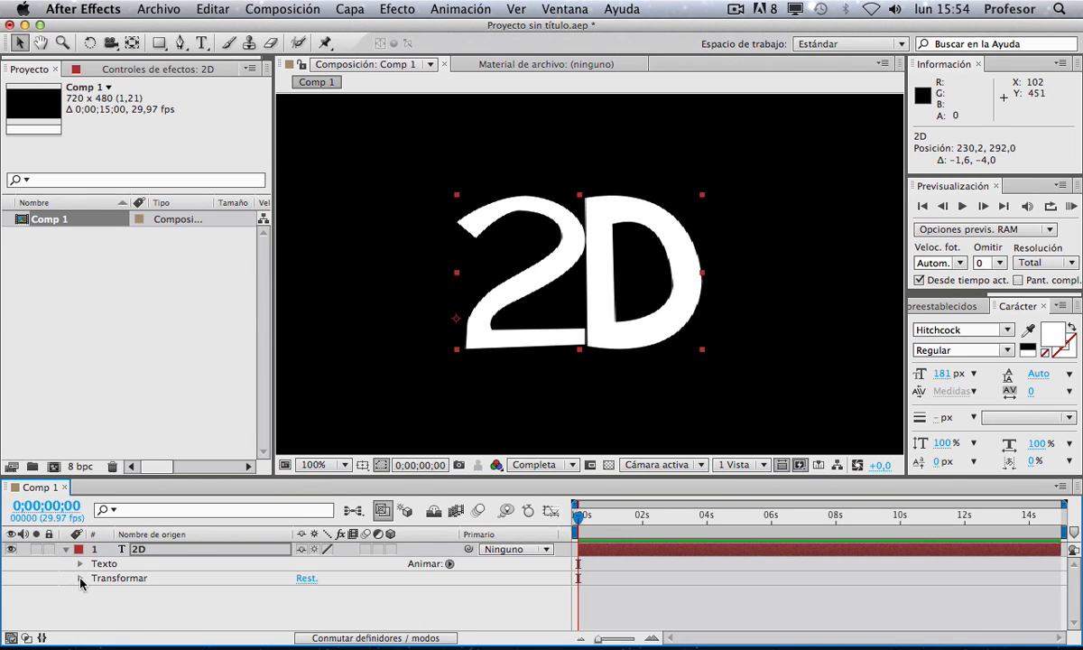
pyautogui.click(80, 578)
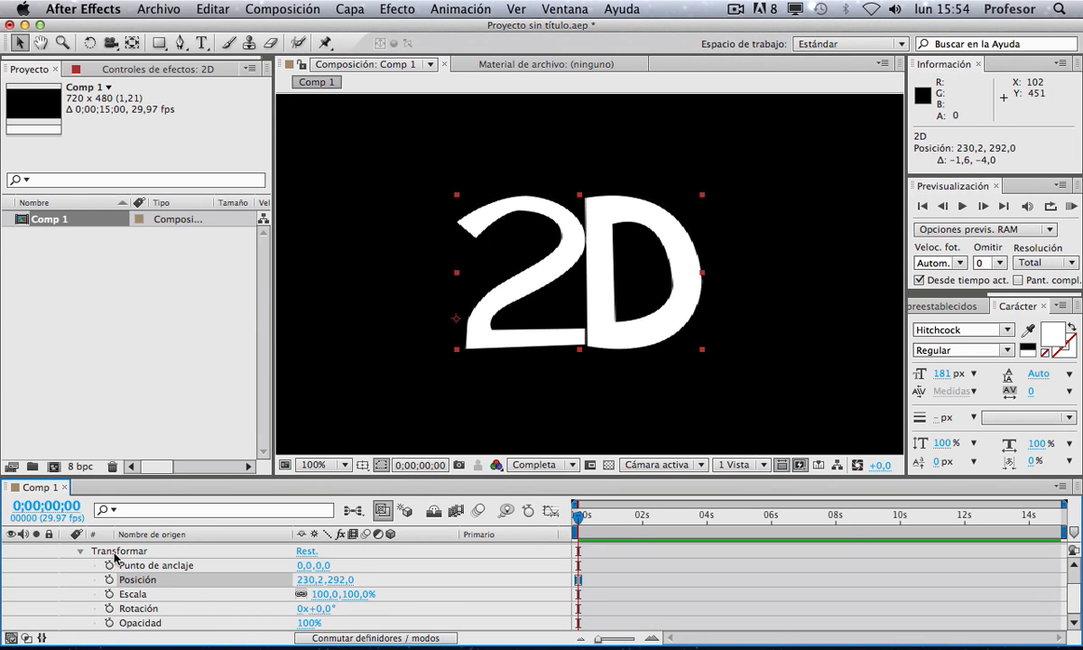
pyautogui.click(308, 580)
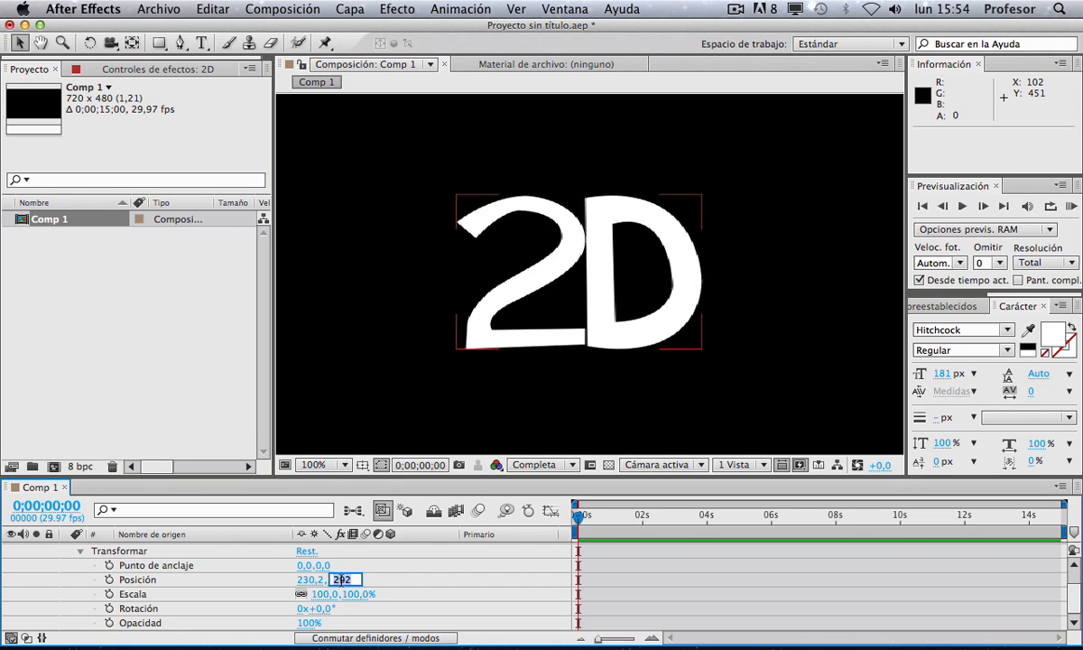
pyautogui.click(306, 565)
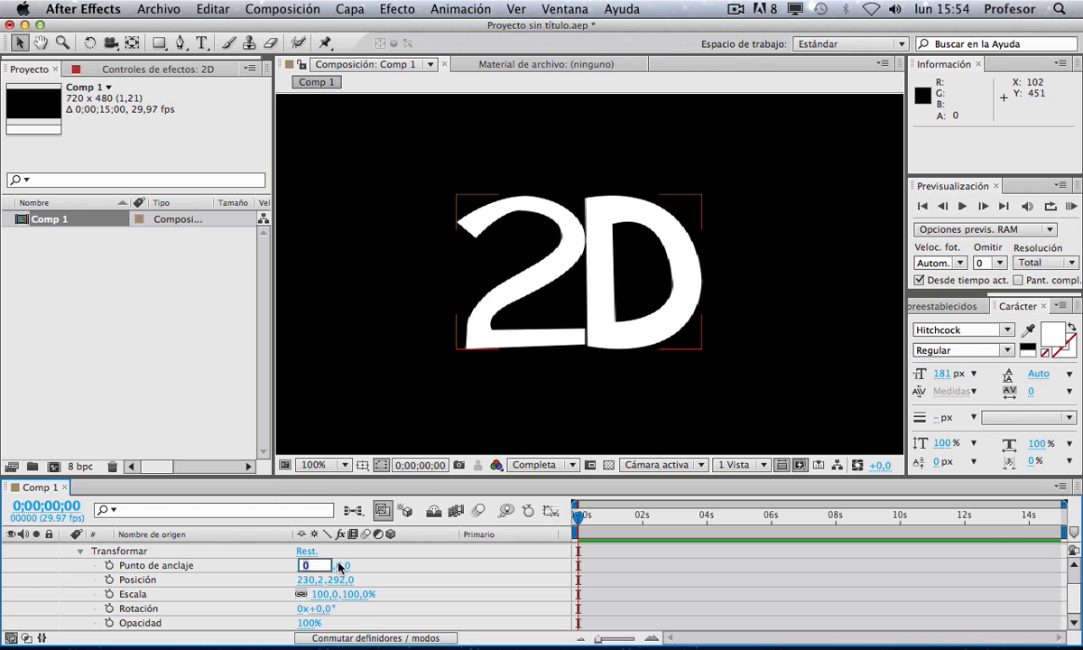
pyautogui.click(329, 565)
pyautogui.moveTo(311, 579); pyautogui.dragTo(354, 583)
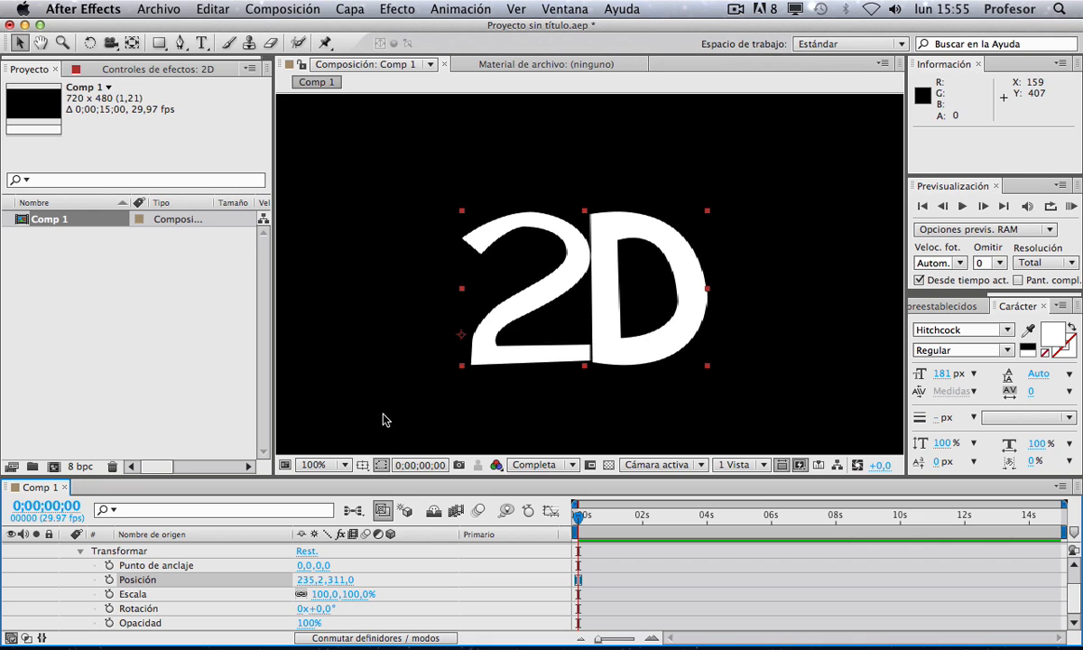
pyautogui.click(613, 578)
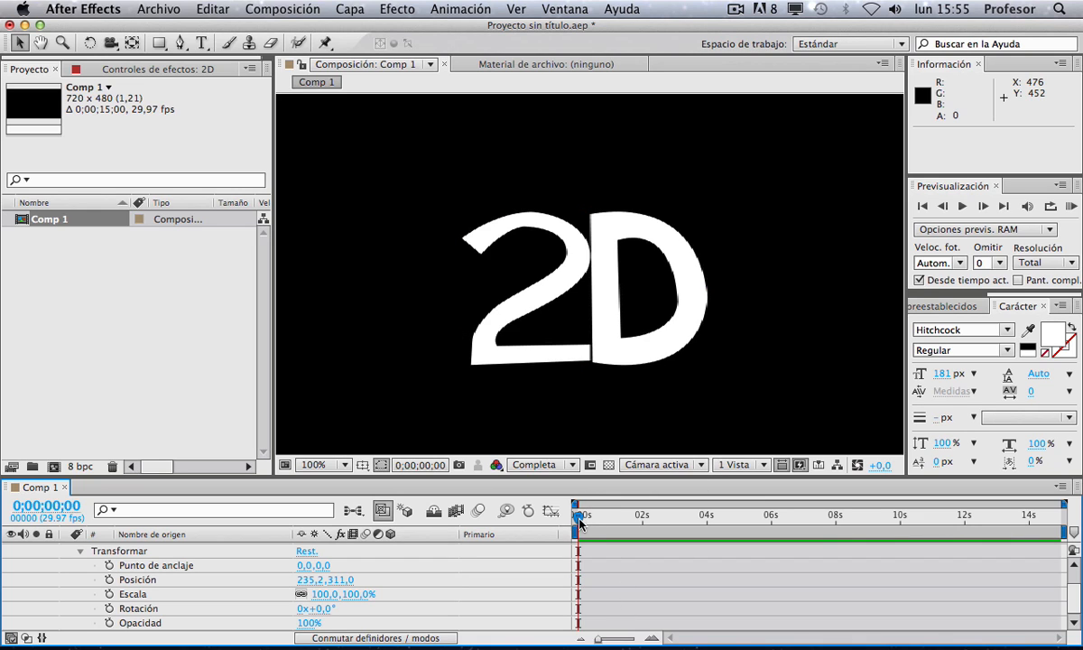
pyautogui.moveTo(580, 522); pyautogui.dragTo(553, 520)
pyautogui.scroll(2, 127, 557)
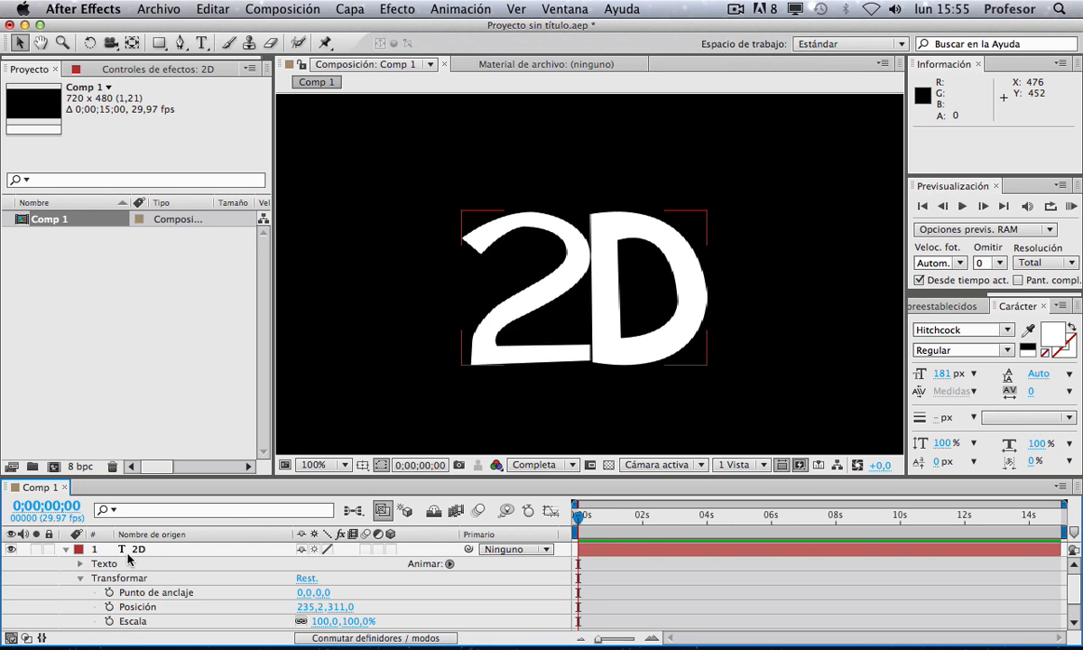
pyautogui.click(83, 550)
pyautogui.click(79, 563)
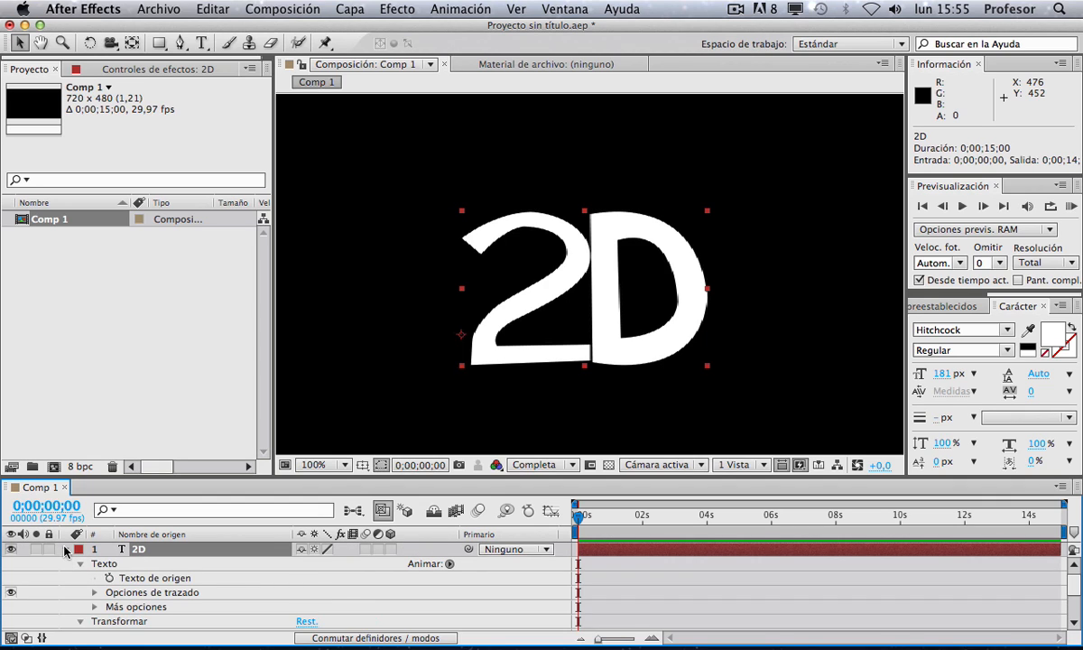
pyautogui.click(65, 549)
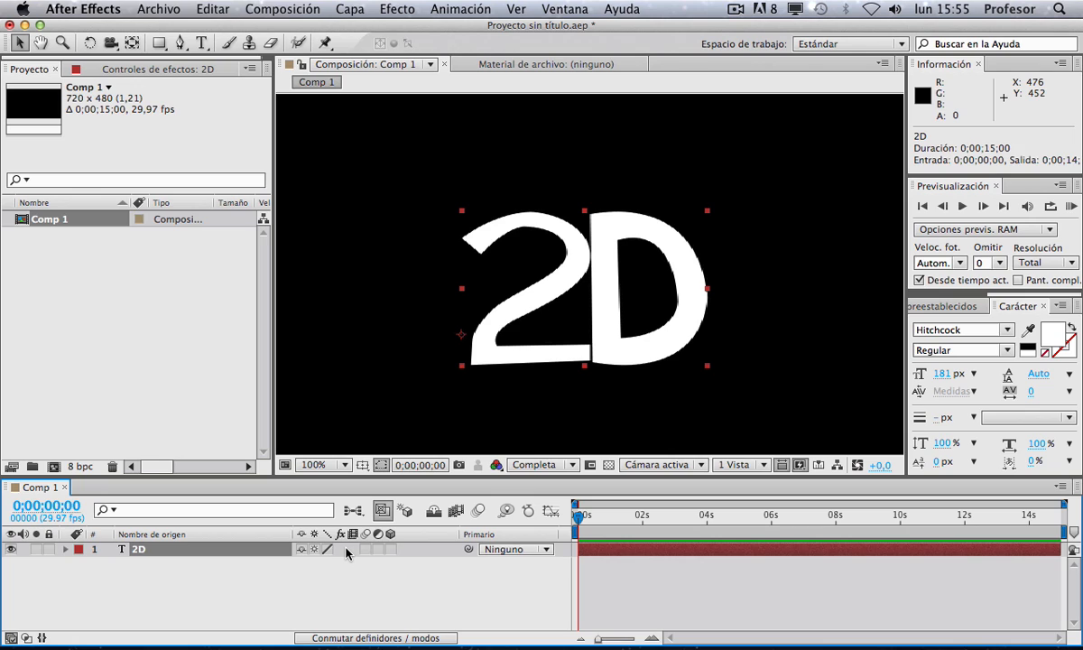
pyautogui.press('Return')
pyautogui.click(328, 578)
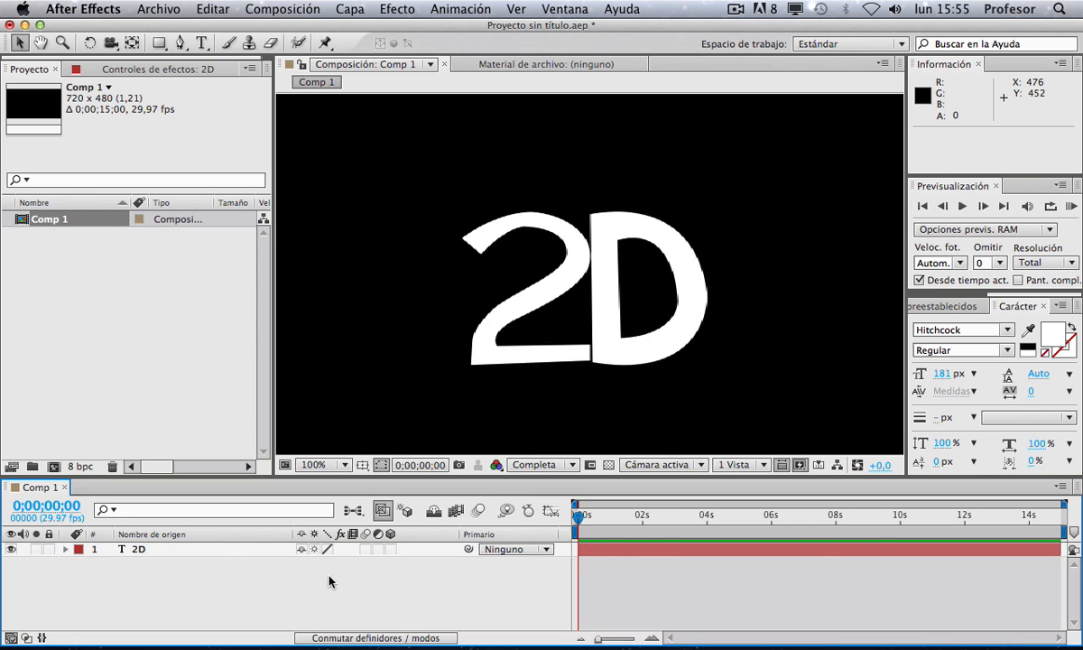
pyautogui.click(218, 554)
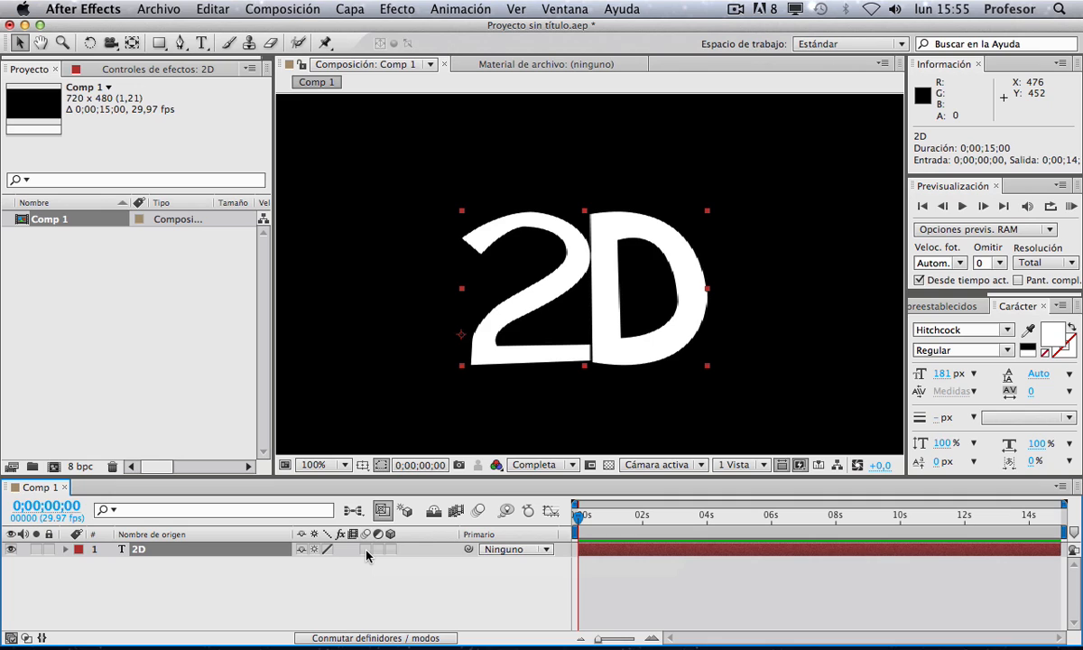
pyautogui.click(478, 511)
pyautogui.click(366, 550)
pyautogui.click(367, 549)
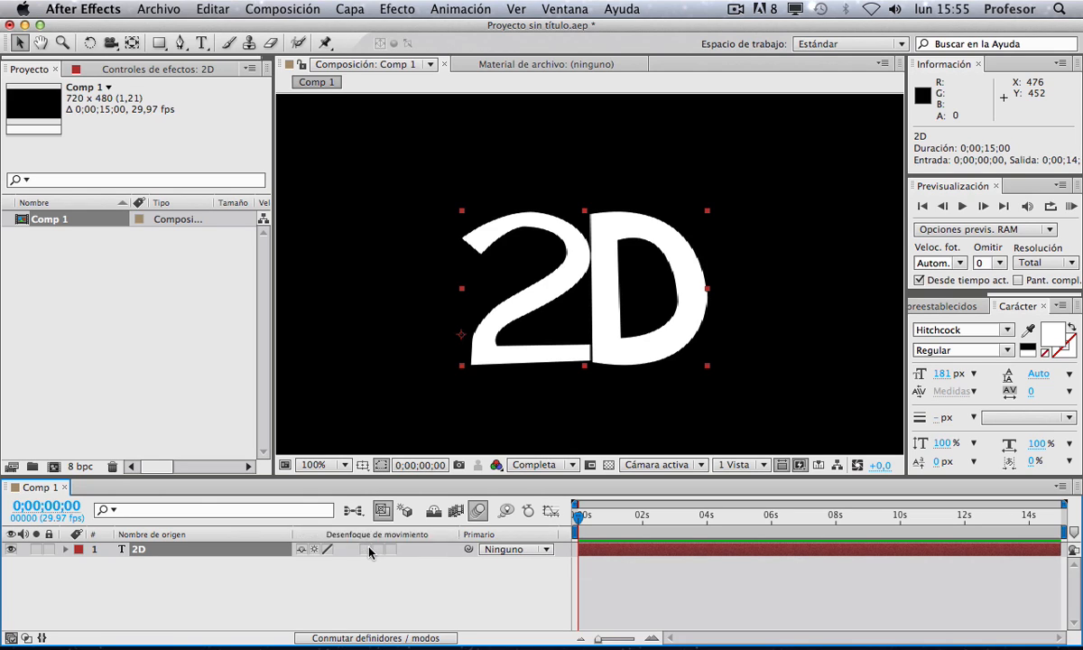
pyautogui.click(476, 514)
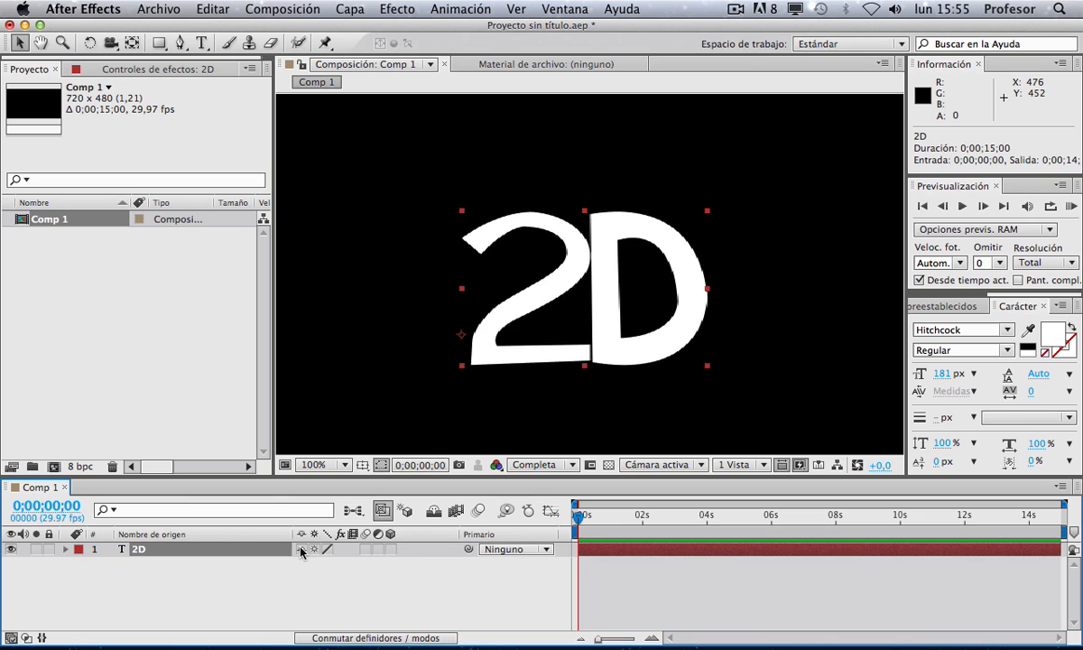
# Step: Make the 2D text layer a 3D layer and move it to about 233.5, 281.0, -35.3
pyautogui.click(390, 548)
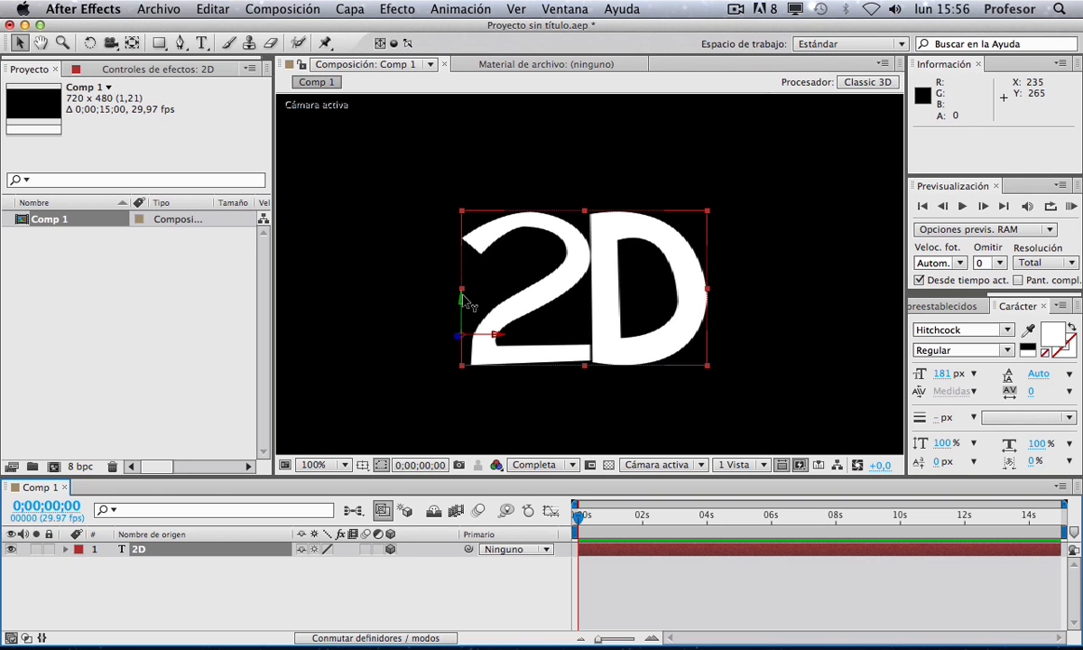
pyautogui.moveTo(458, 300)
pyautogui.mouseDown()
pyautogui.moveTo(467, 196)
pyautogui.moveTo(466, 393)
pyautogui.moveTo(462, 282)
pyautogui.moveTo(502, 311)
pyautogui.moveTo(646, 317)
pyautogui.moveTo(438, 316)
pyautogui.moveTo(516, 315)
pyautogui.moveTo(457, 312)
pyautogui.mouseUp()
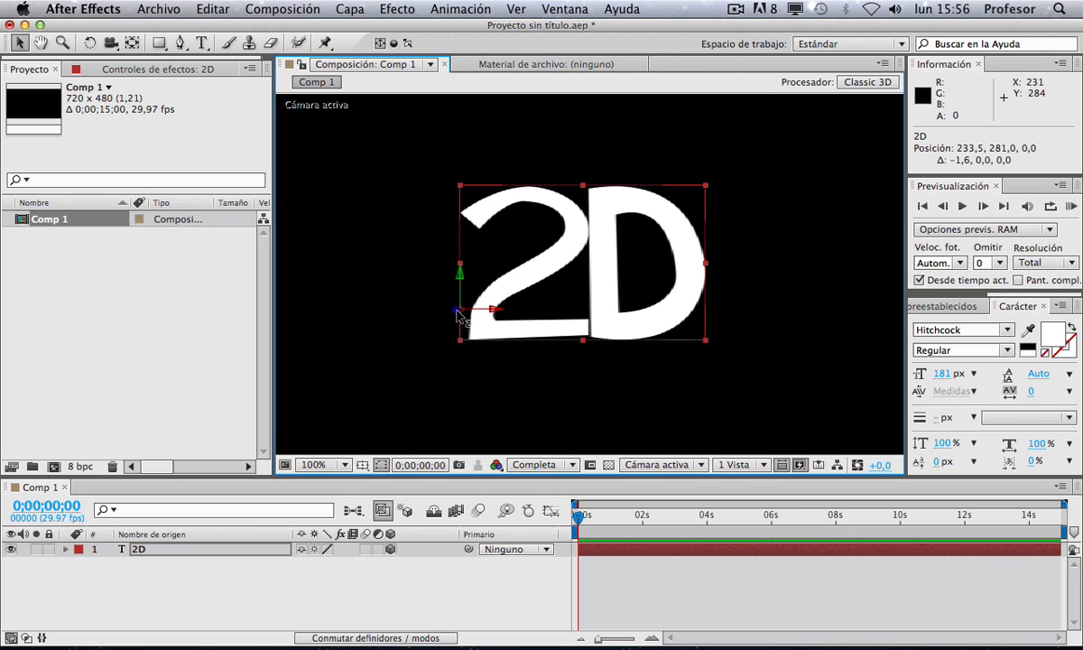
pyautogui.moveTo(458, 316); pyautogui.dragTo(40, 648)
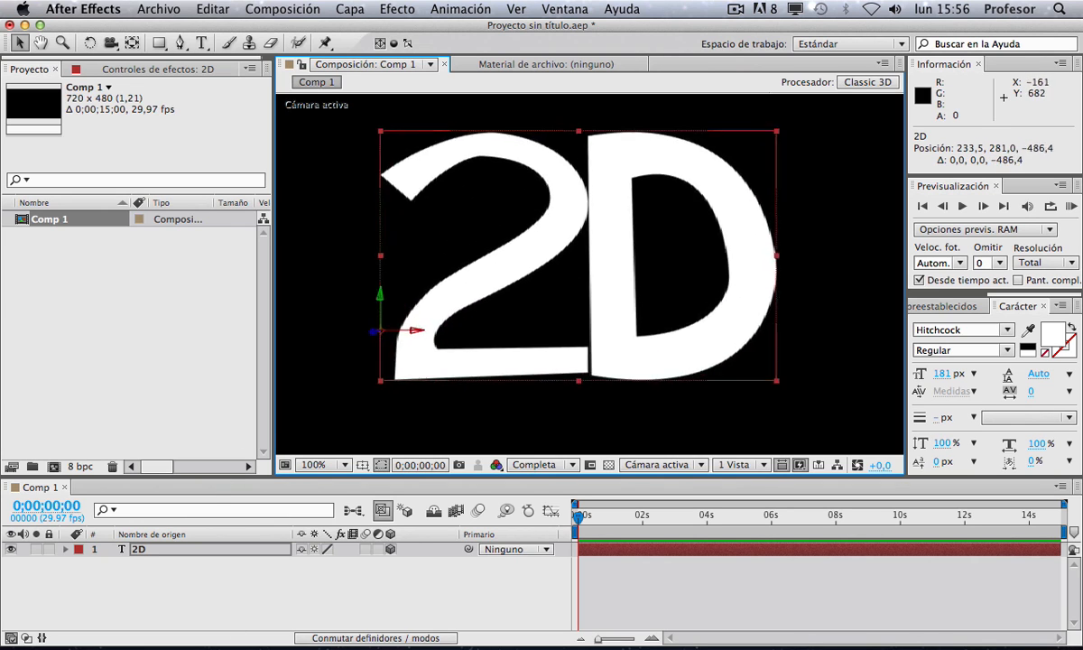
pyautogui.moveTo(111, 648); pyautogui.dragTo(456, 281)
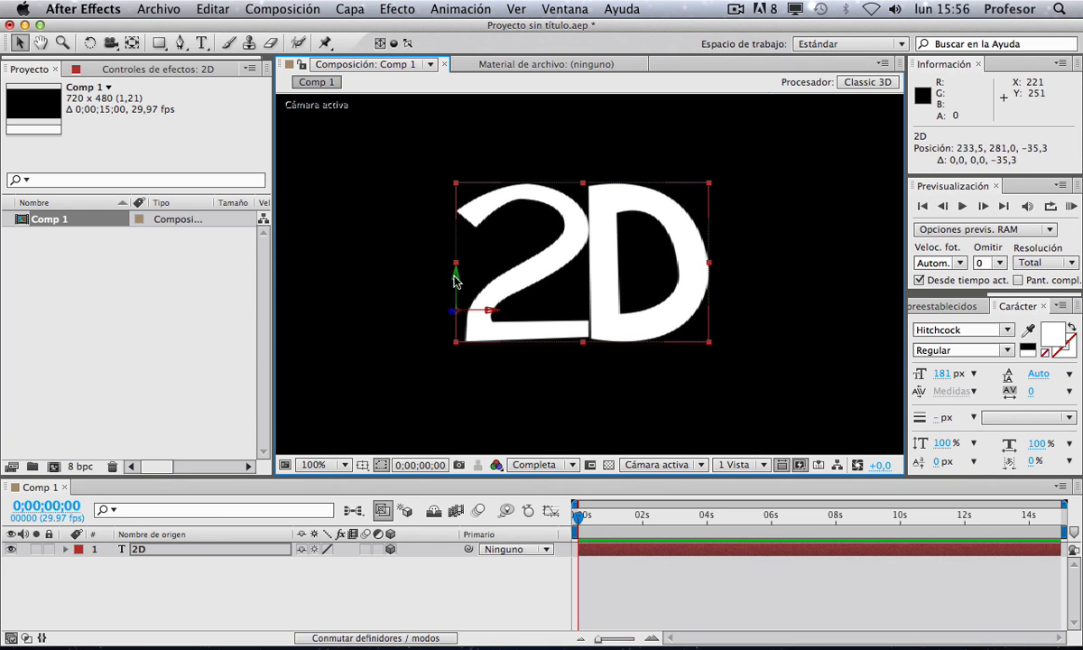
# Step: Examine the layer's 3D transform properties: orientation and X, Y and Z rotation
pyautogui.click(66, 550)
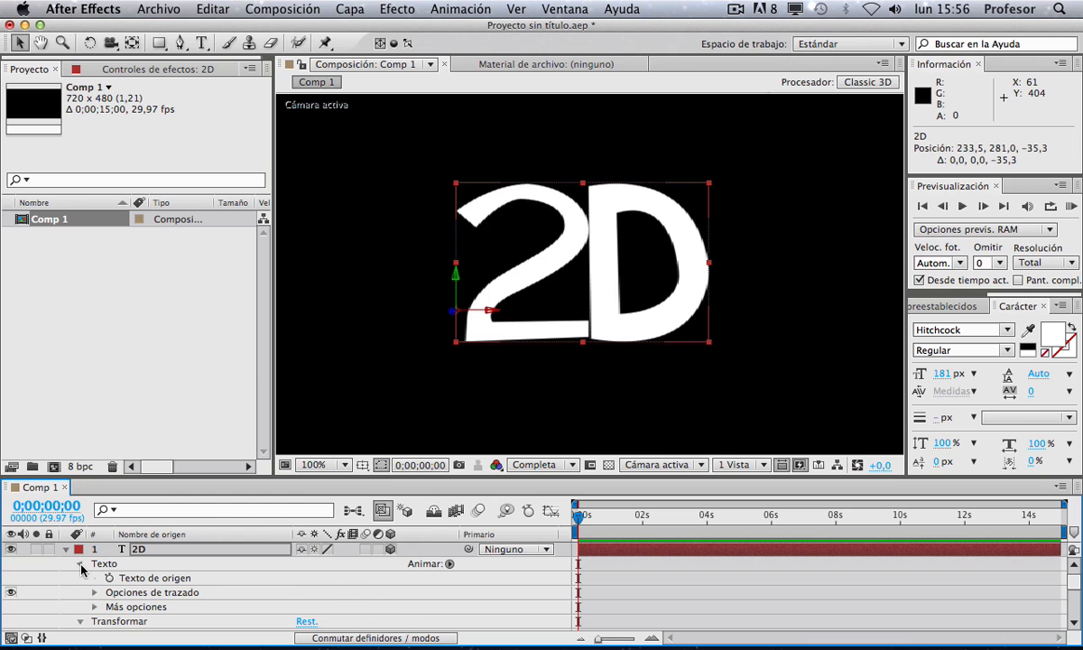
pyautogui.click(79, 563)
pyautogui.scroll(-3, 217, 594)
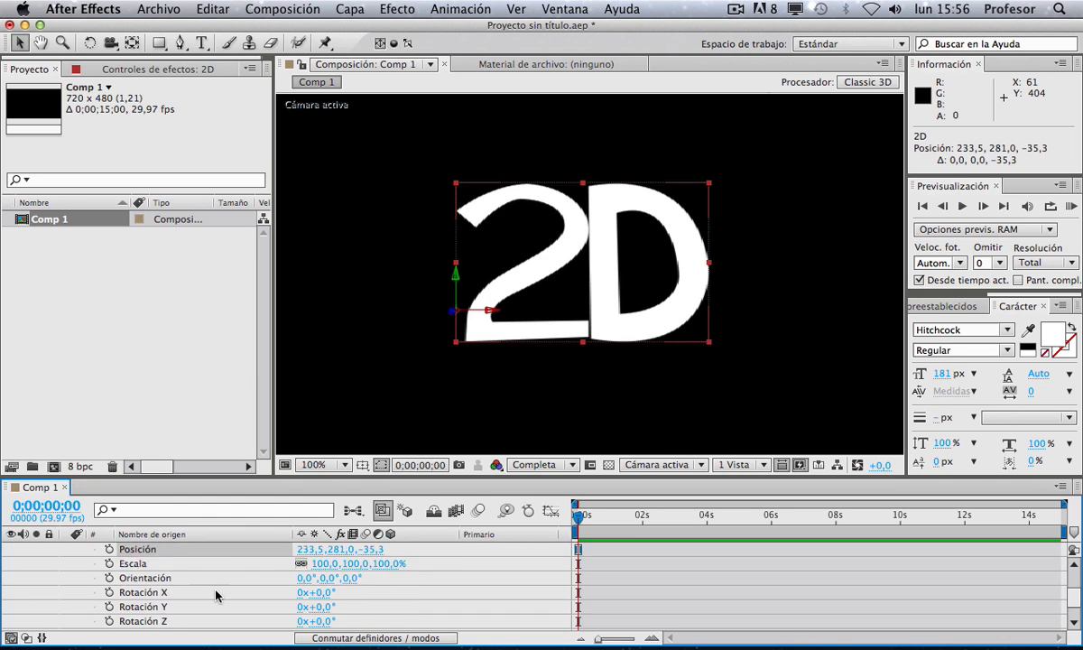
pyautogui.moveTo(219, 485); pyautogui.dragTo(210, 363)
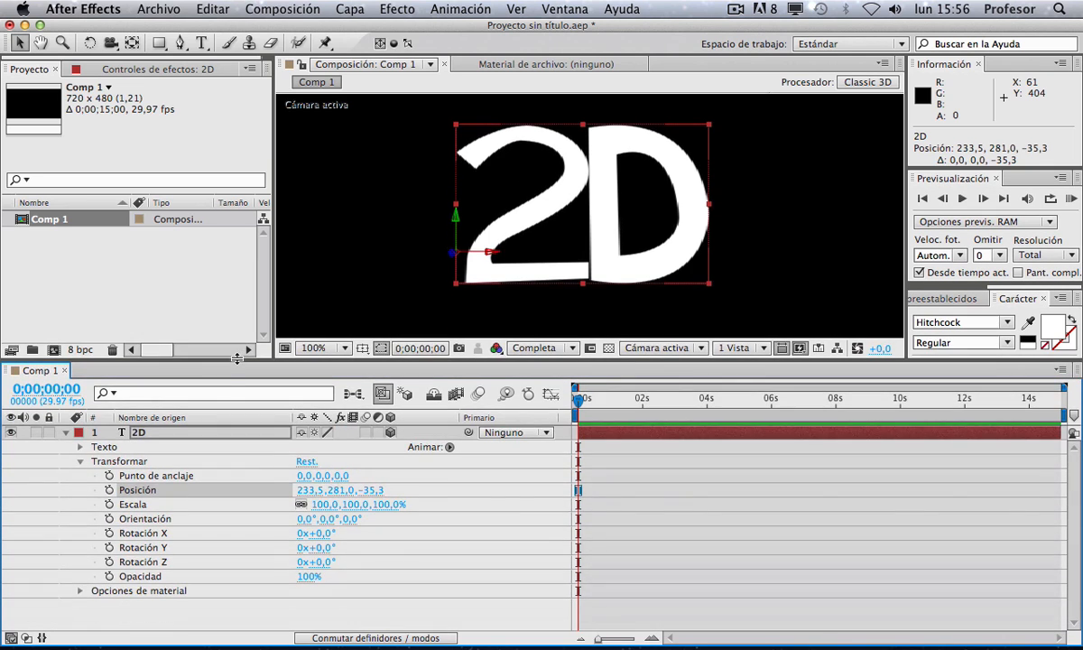
pyautogui.click(159, 519)
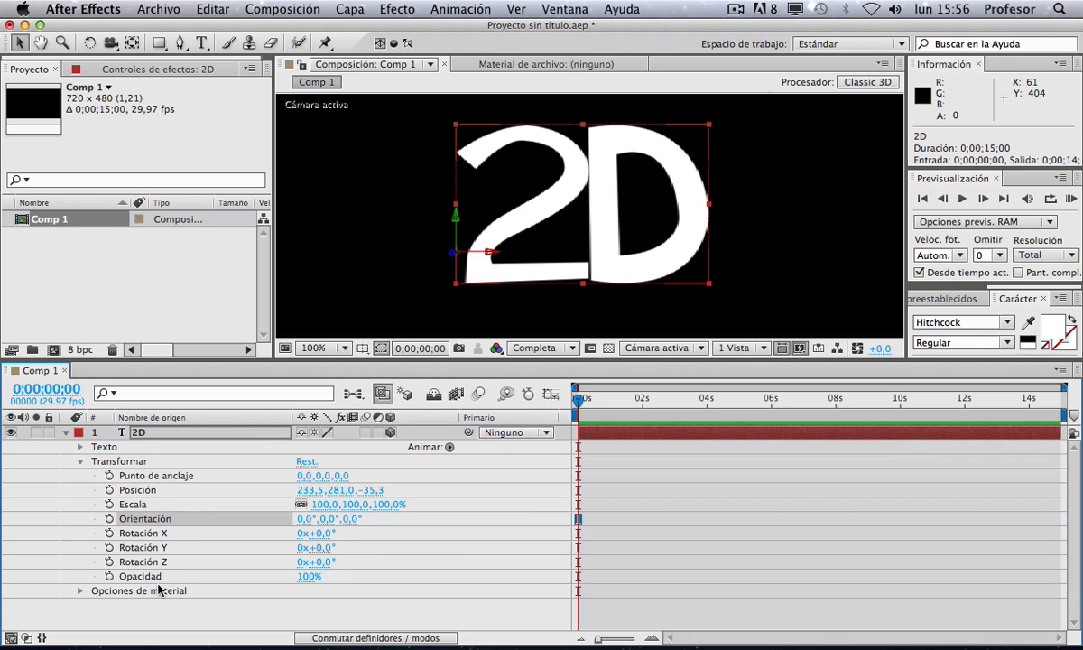
pyautogui.click(151, 548)
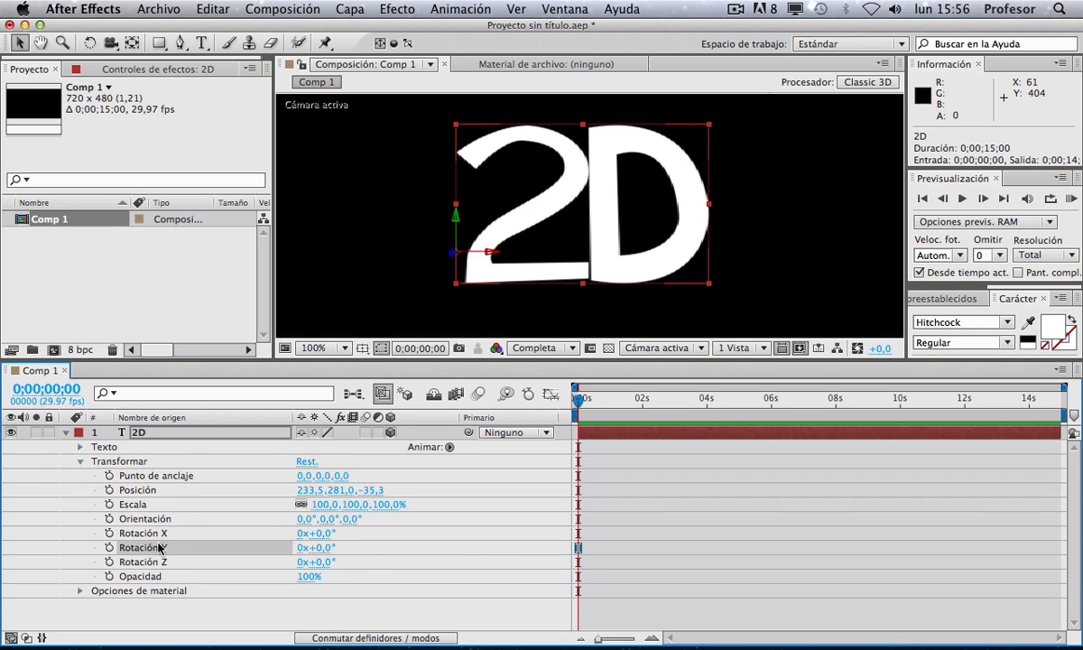
pyautogui.click(154, 533)
pyautogui.click(154, 547)
pyautogui.click(154, 561)
pyautogui.click(151, 544)
pyautogui.click(168, 533)
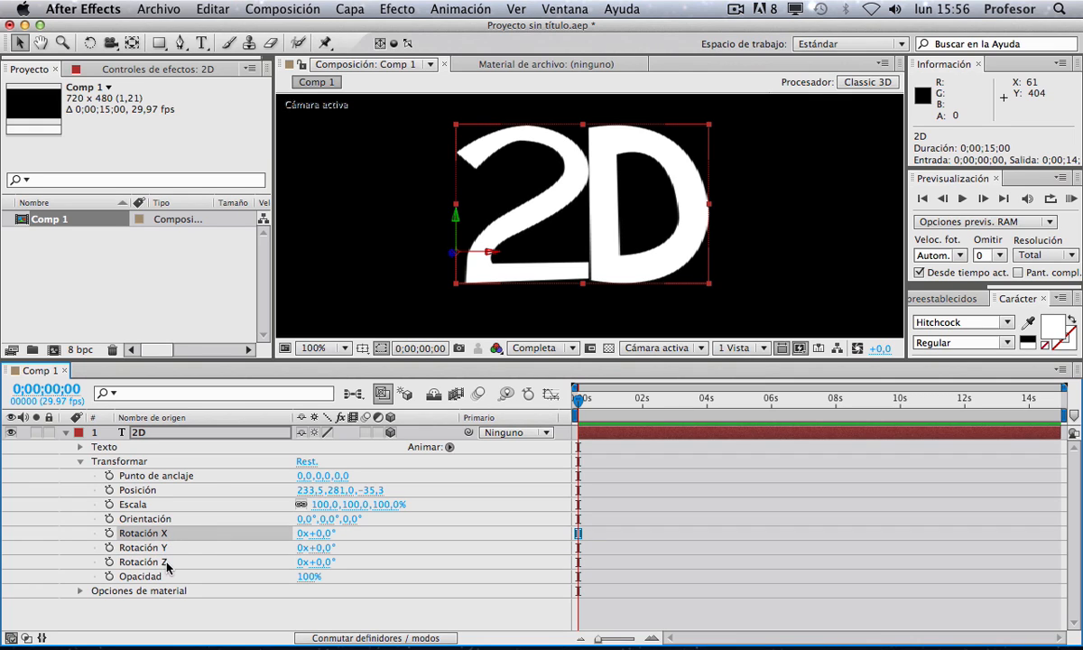
# Step: Try rotating the layer with the Rotation tool and undo the rotations
pyautogui.click(89, 42)
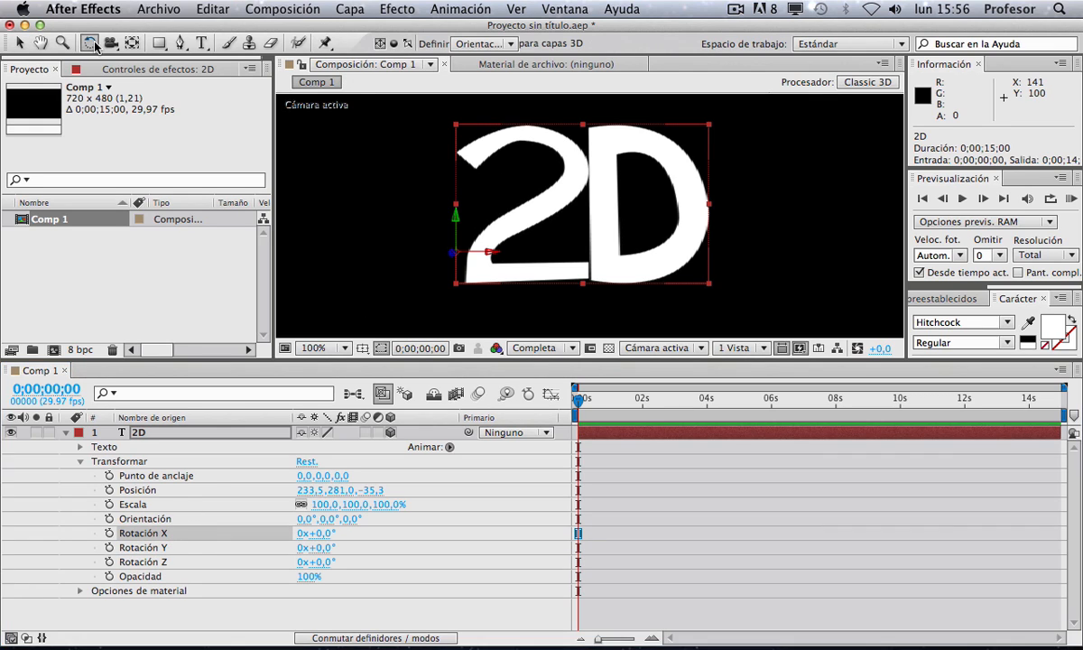
pyautogui.moveTo(488, 251); pyautogui.dragTo(489, 344)
pyautogui.moveTo(489, 400); pyautogui.dragTo(505, 242)
pyautogui.press('super+z')
pyautogui.press('super+z')
pyautogui.press('super+z')
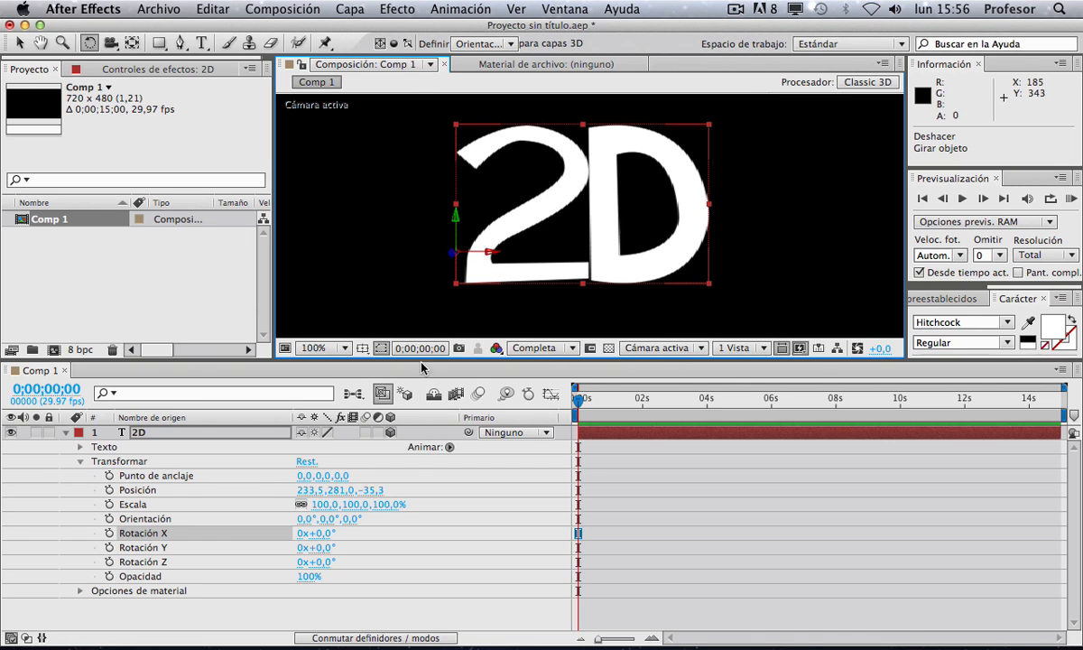
# Step: Set the composition's background color to gray 939393 in the composition settings
pyautogui.moveTo(425, 361); pyautogui.dragTo(425, 456)
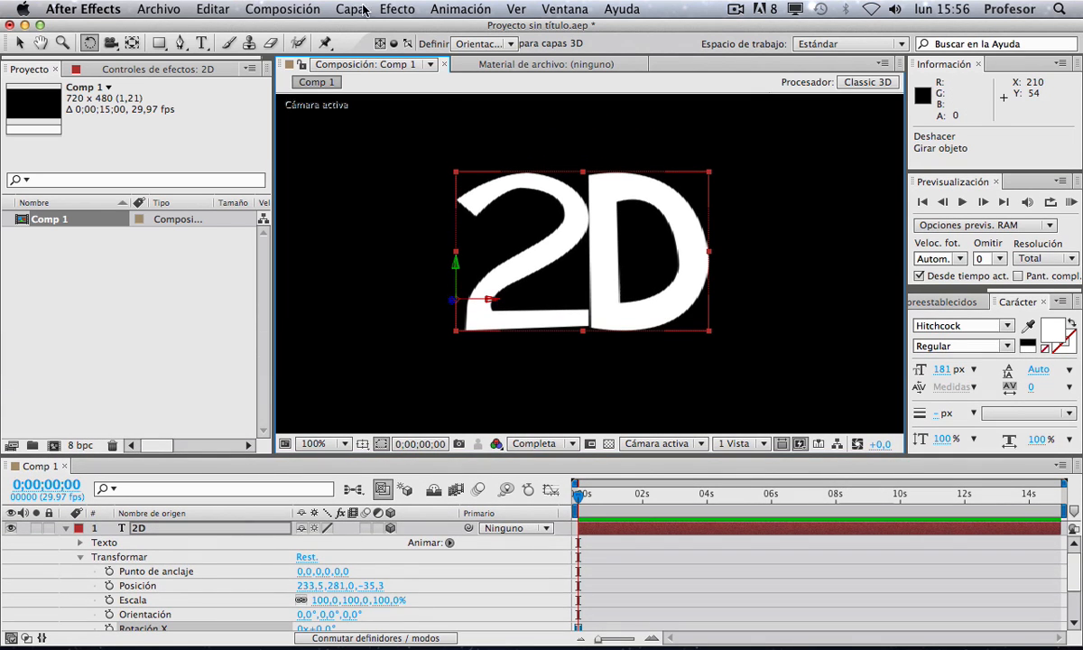
pyautogui.click(283, 9)
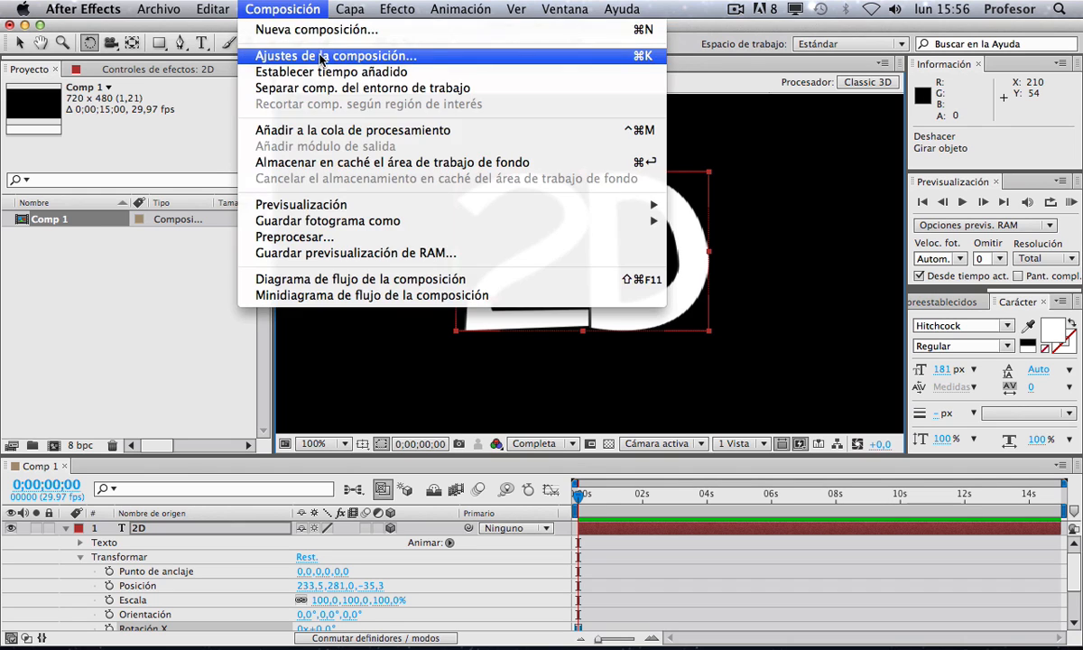
pyautogui.click(325, 51)
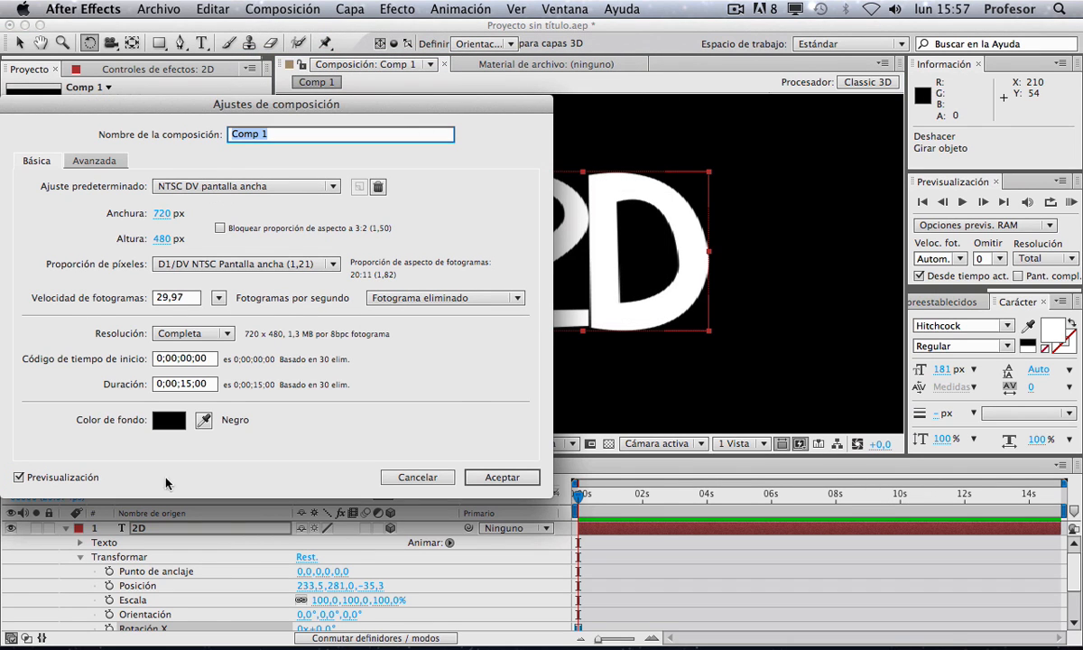
pyautogui.click(171, 421)
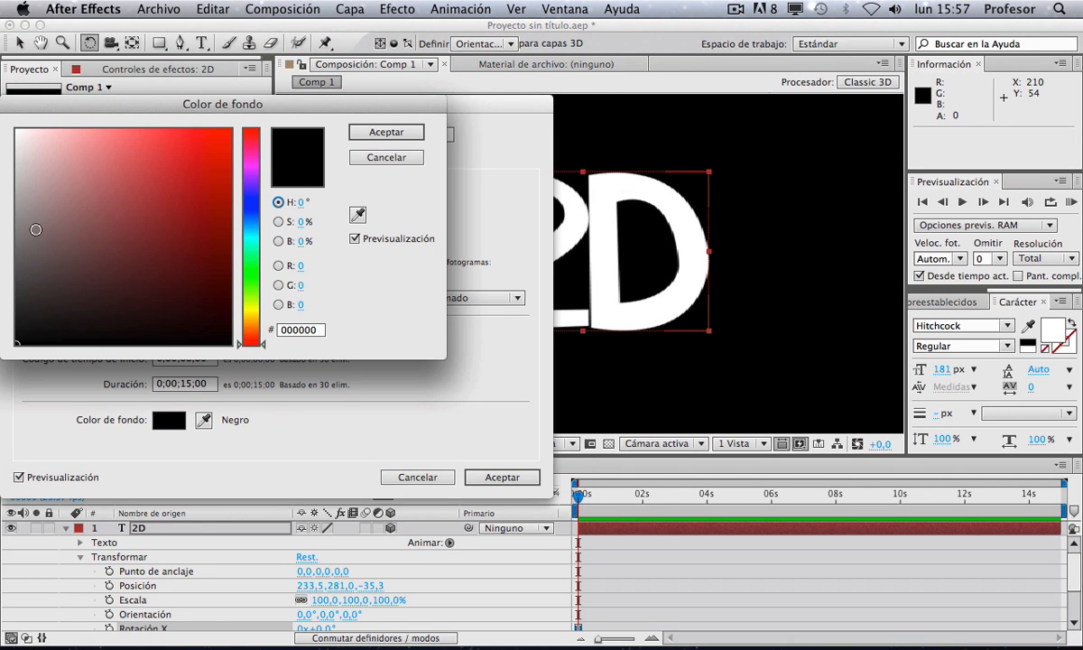
pyautogui.moveTo(36, 229); pyautogui.dragTo(16, 220)
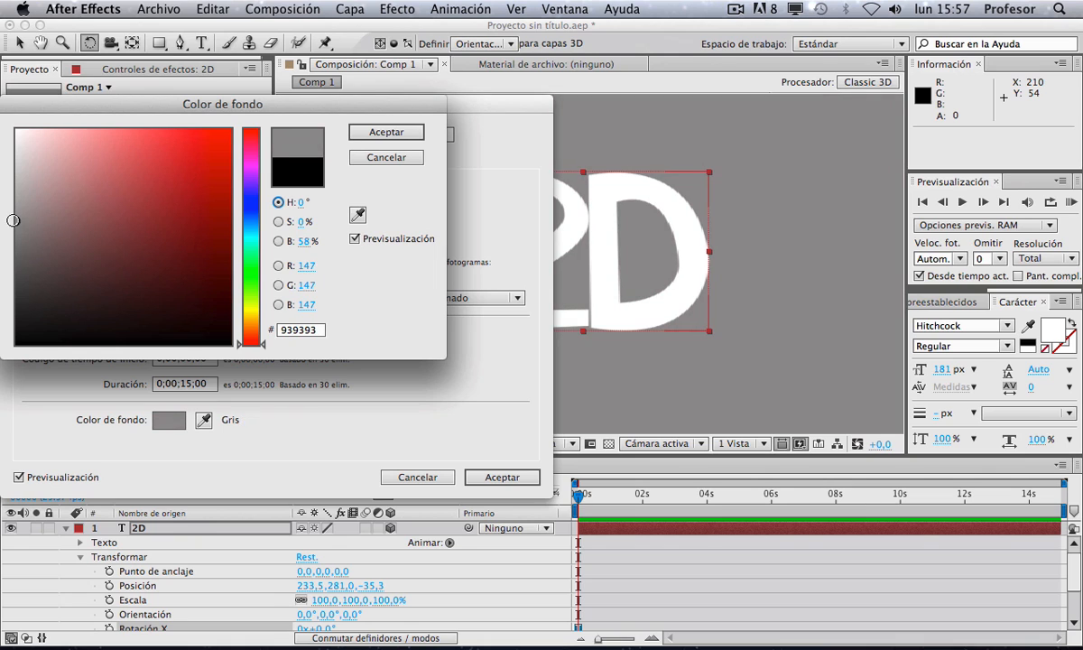
pyautogui.click(386, 133)
pyautogui.click(499, 476)
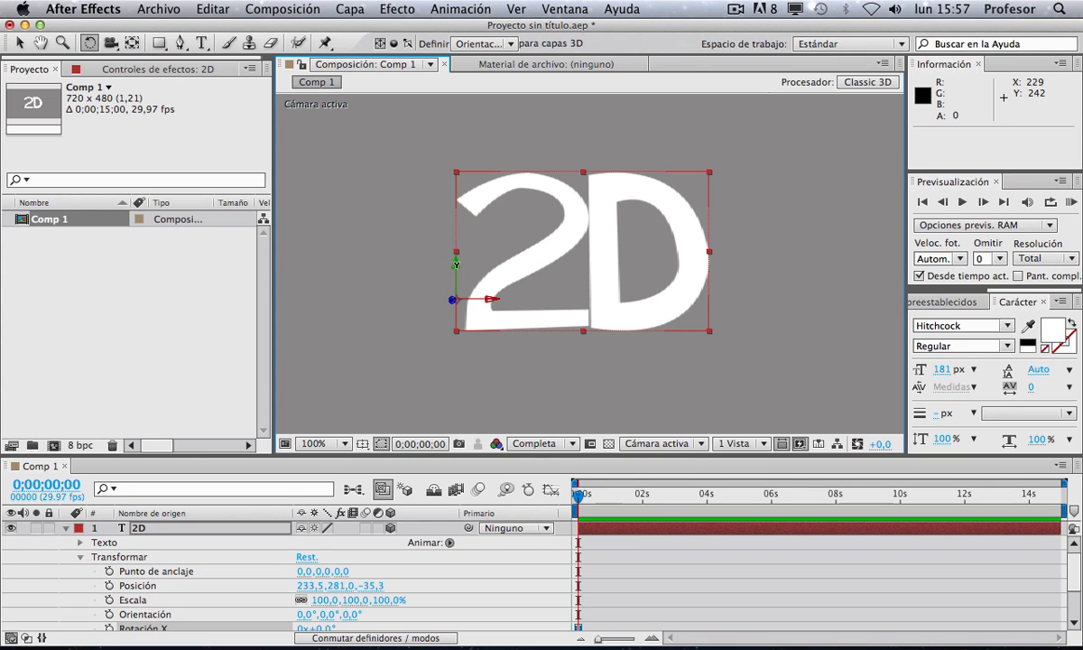
# Step: Try tilting the layer's orientation with the Rotation tool, undoing each rotation
pyautogui.moveTo(456, 263)
pyautogui.mouseDown()
pyautogui.moveTo(327, 235)
pyautogui.moveTo(503, 246)
pyautogui.moveTo(444, 254)
pyautogui.mouseUp()
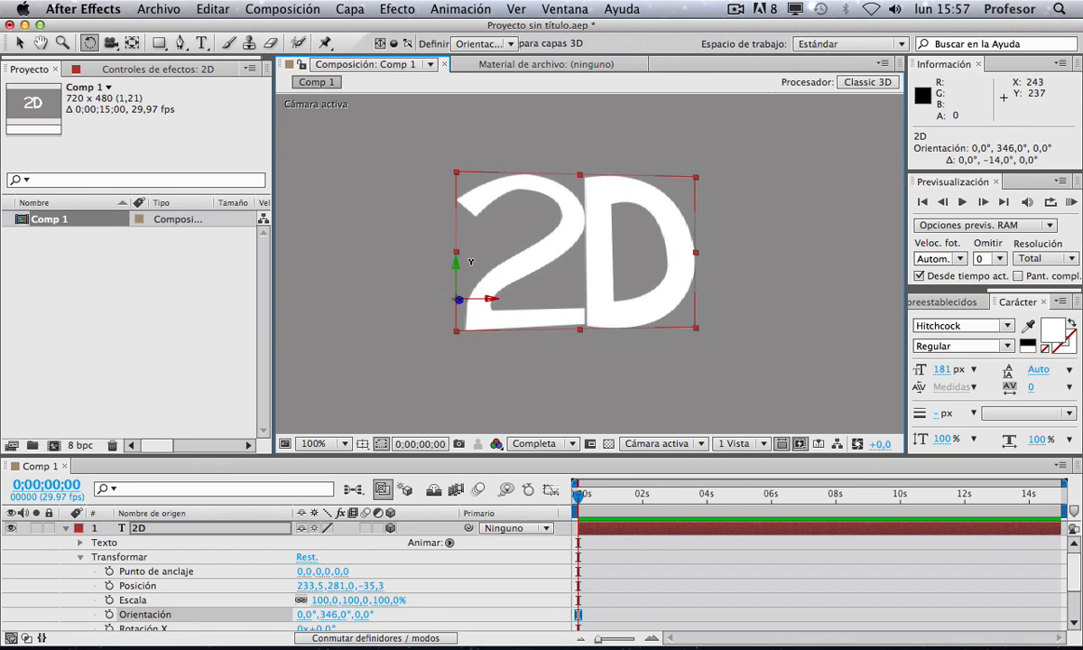
pyautogui.press('super+z')
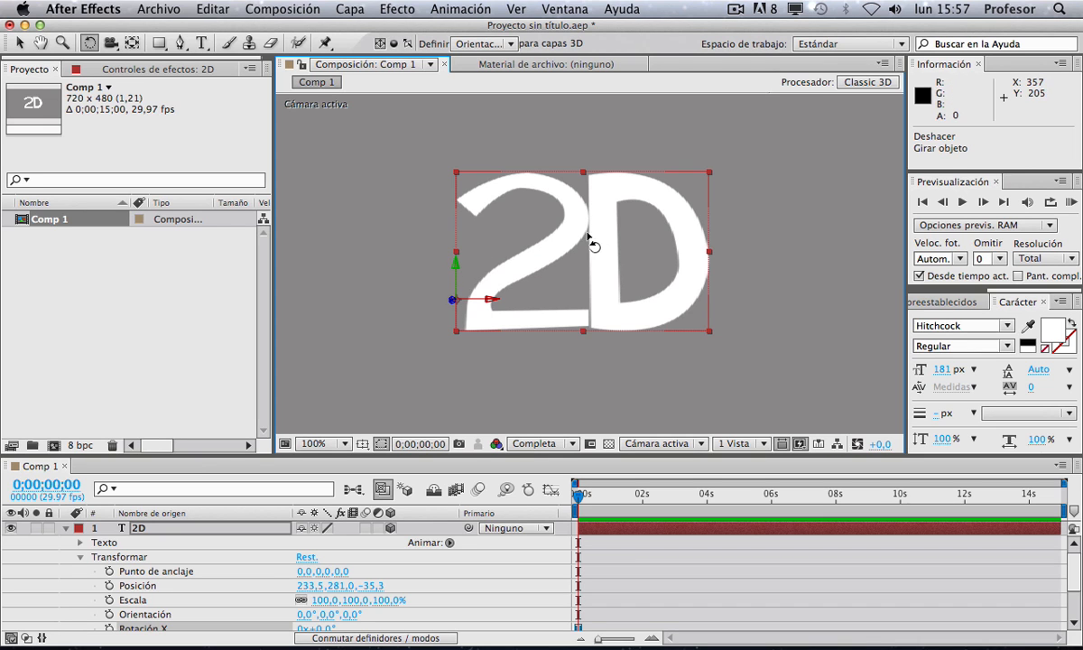
pyautogui.moveTo(590, 240); pyautogui.dragTo(592, 268)
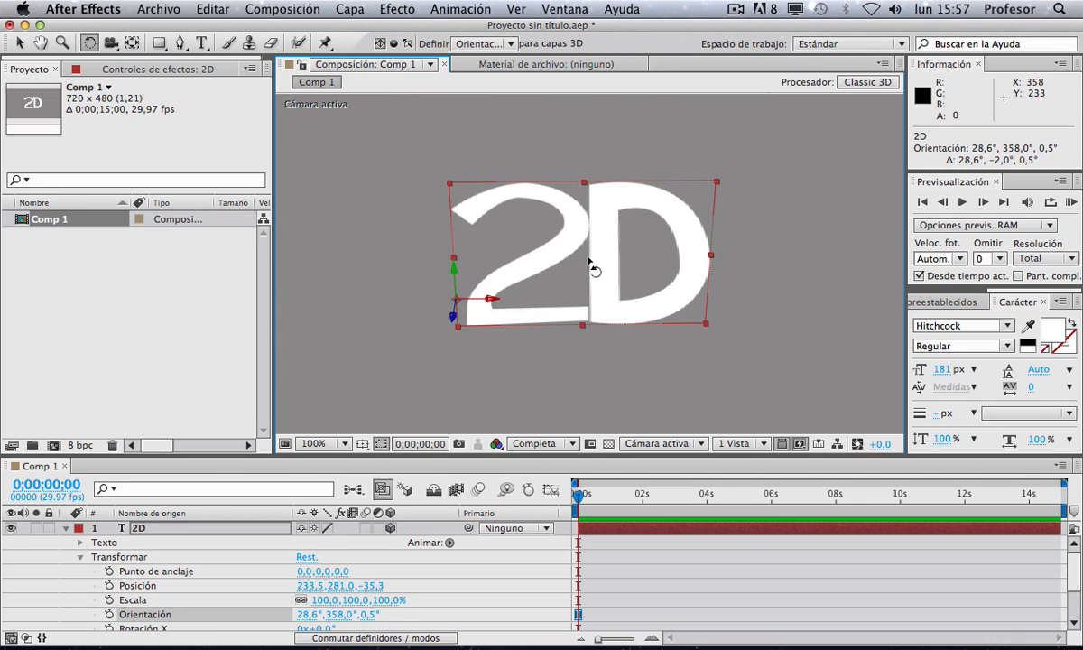
pyautogui.press('super+z')
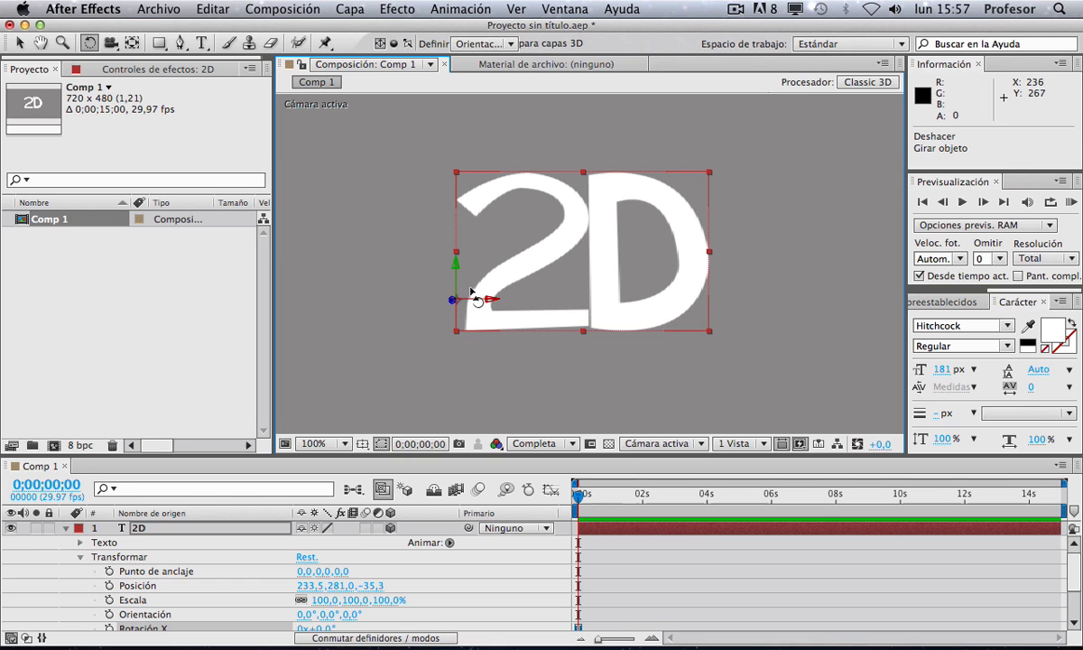
# Step: Try rotating the layer once more with the Rotation tool and undo the rotation
pyautogui.moveTo(496, 245); pyautogui.dragTo(501, 275)
pyautogui.press('super+z')
# Step: Move the layer's anchor point to the centre of the text with the Pan Behind tool and rotate the layer around it
pyautogui.click(131, 42)
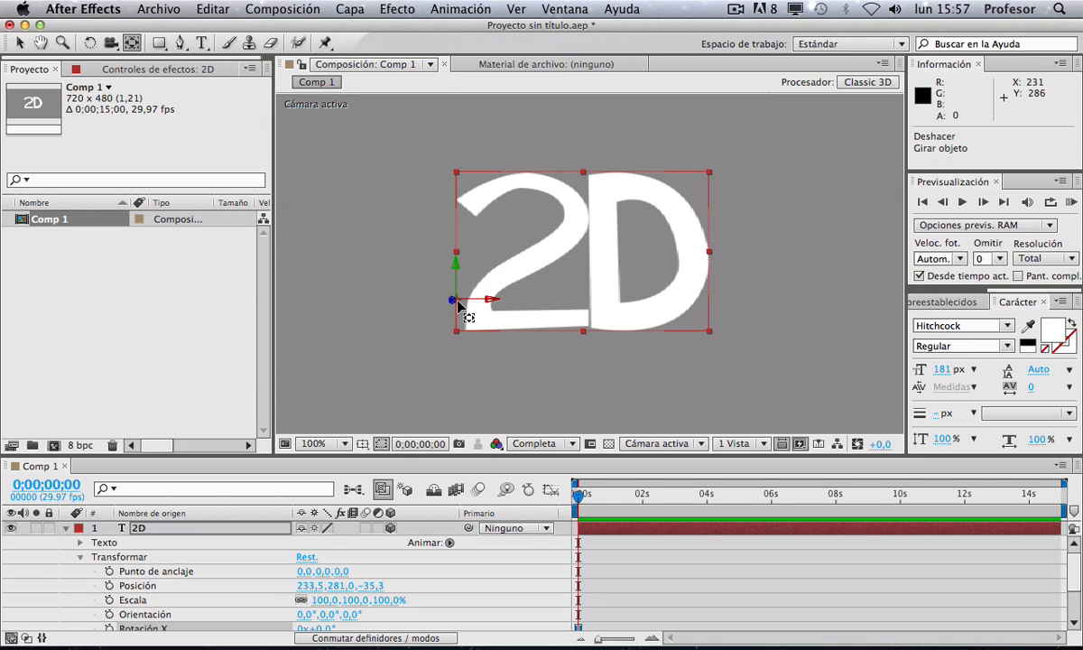
pyautogui.moveTo(458, 303); pyautogui.dragTo(581, 255)
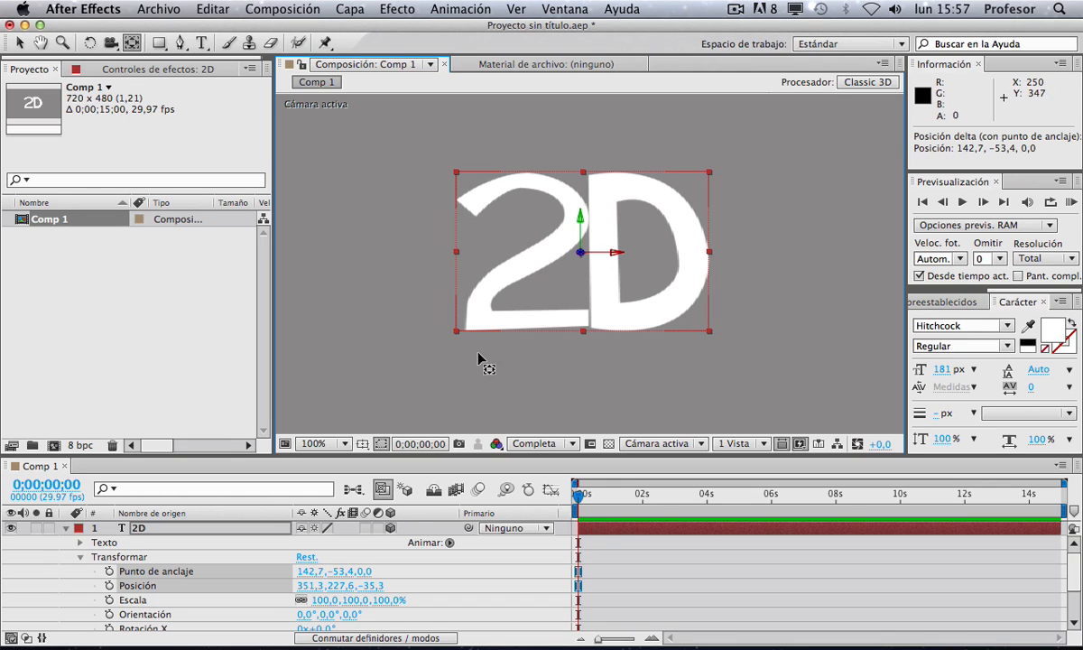
pyautogui.click(66, 530)
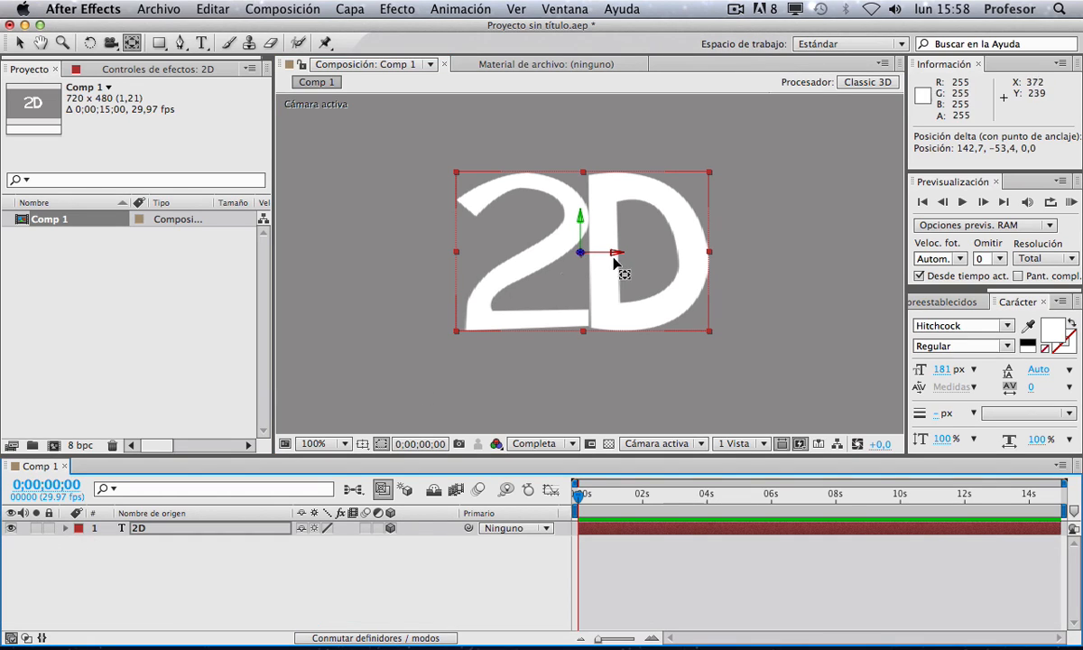
pyautogui.press('w')
pyautogui.moveTo(613, 248); pyautogui.dragTo(545, 264)
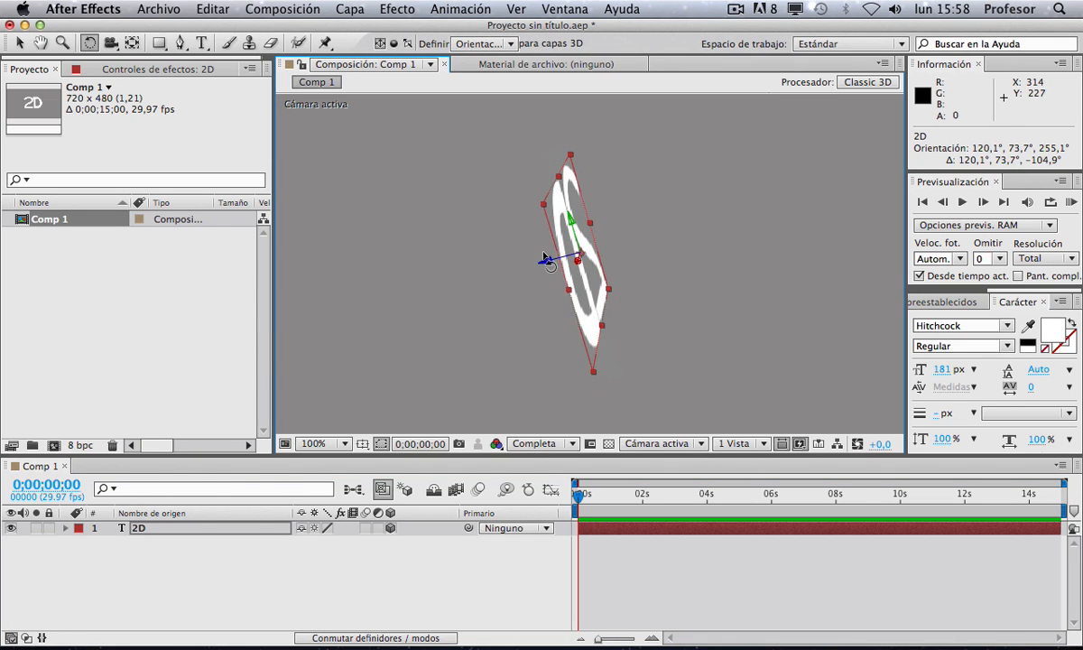
# Step: Offset the anchor point away from the text and orbit the layer around it with the Rotation tool
pyautogui.press('c')
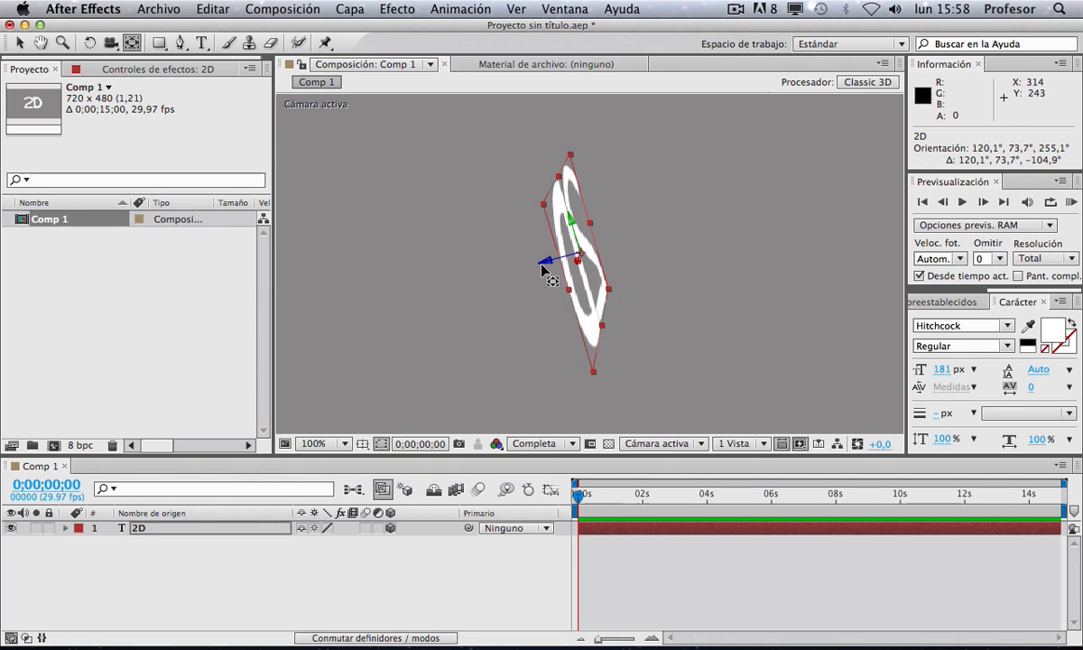
pyautogui.moveTo(567, 253); pyautogui.dragTo(713, 235)
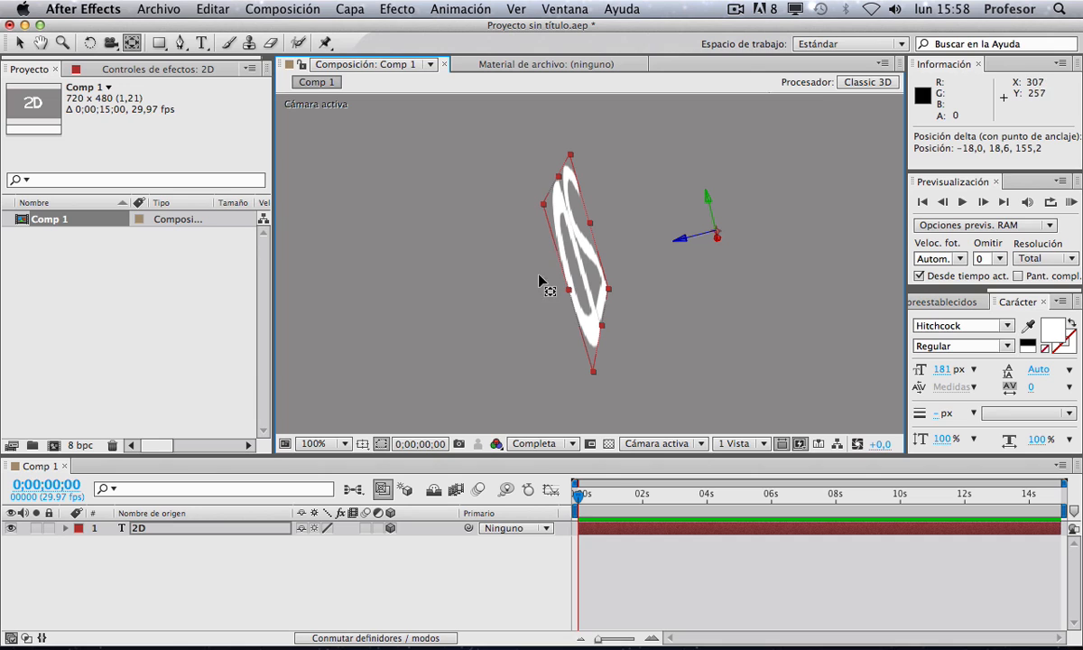
pyautogui.press('w')
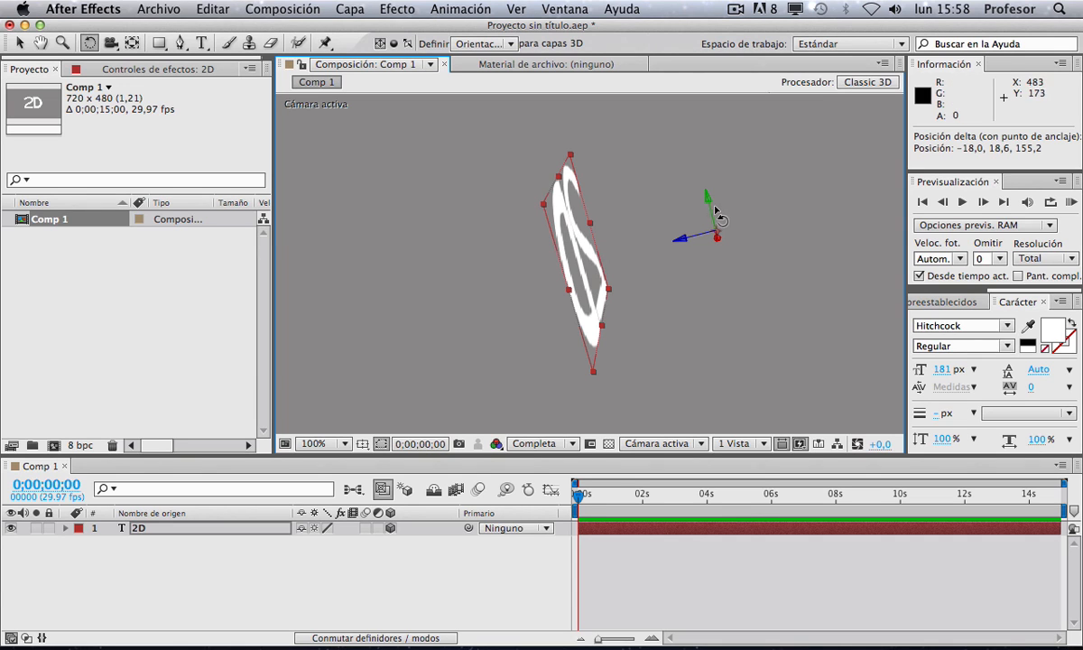
pyautogui.moveTo(705, 198); pyautogui.dragTo(721, 213)
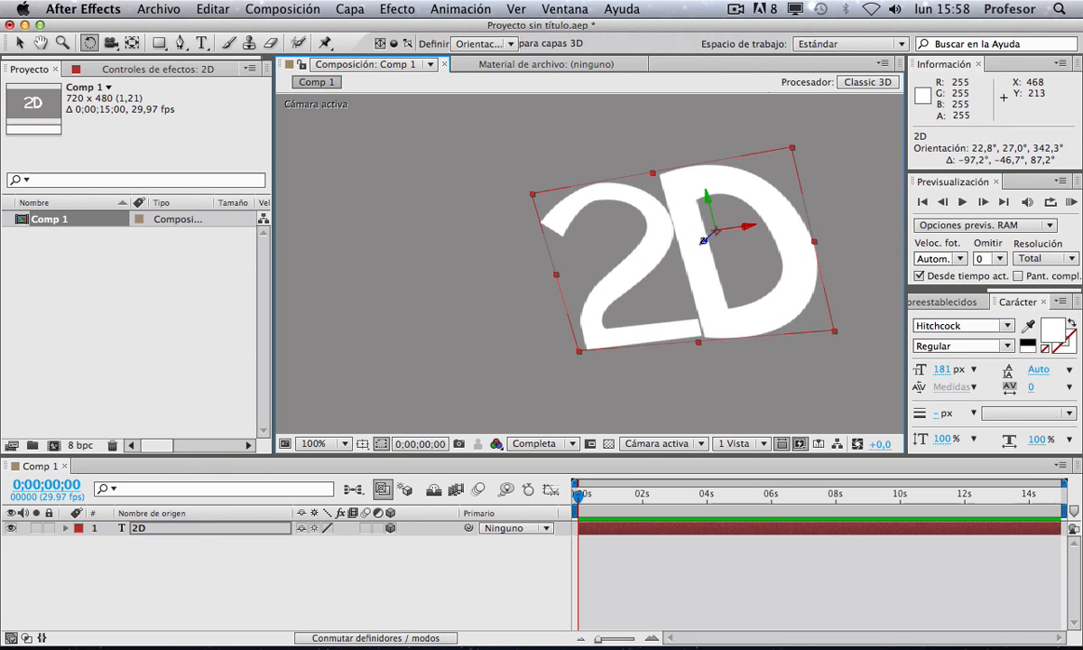
pyautogui.moveTo(702, 215); pyautogui.dragTo(724, 238)
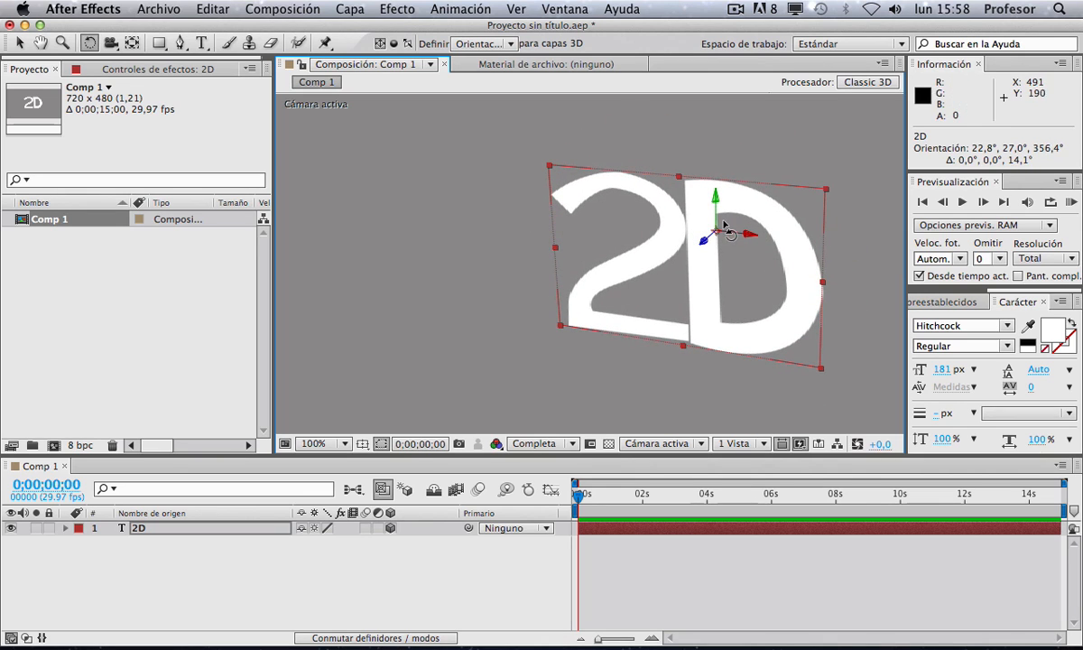
pyautogui.moveTo(714, 194); pyautogui.dragTo(680, 233)
# Step: Scale the layer to 246% and rotate its orientation further
pyautogui.press('s')
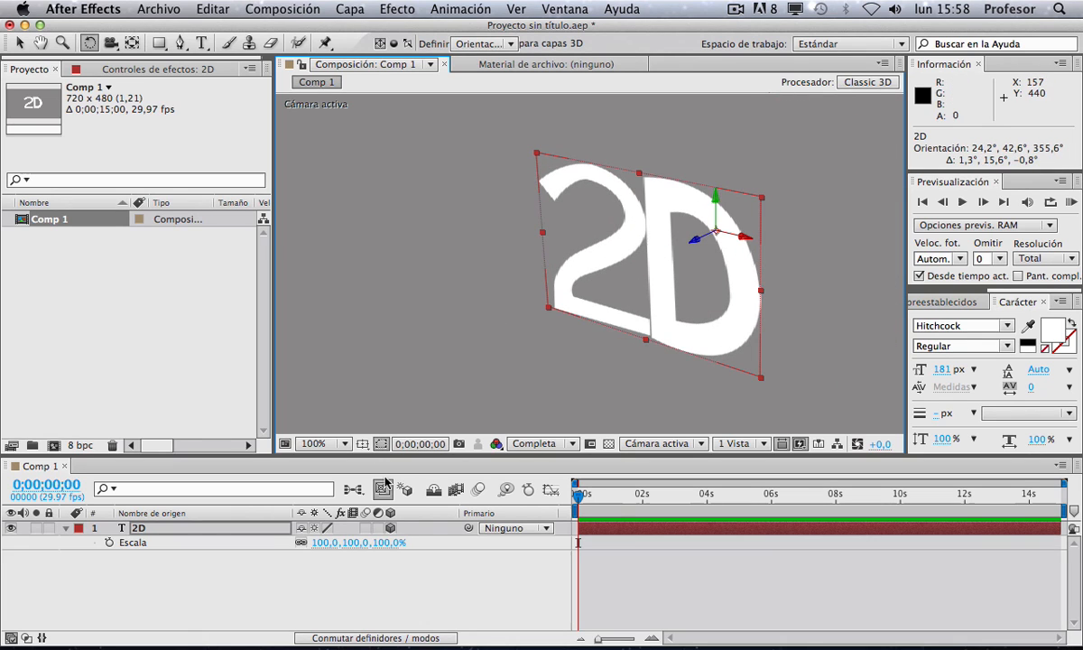
pyautogui.moveTo(328, 543); pyautogui.dragTo(662, 152)
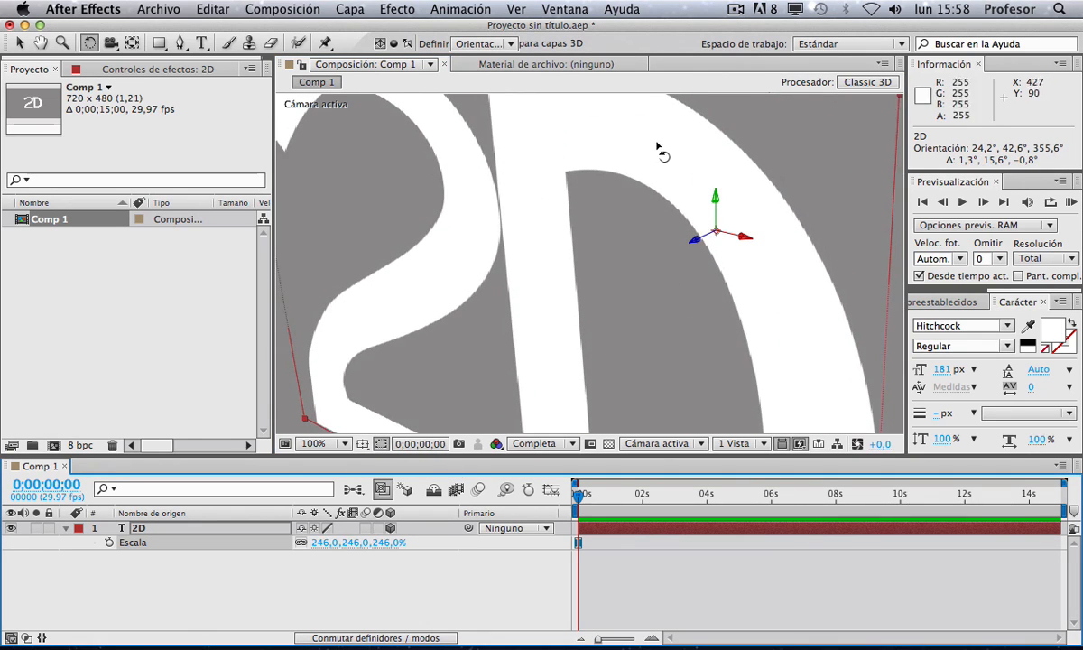
pyautogui.moveTo(715, 226); pyautogui.dragTo(686, 245)
pyautogui.moveTo(719, 199); pyautogui.dragTo(675, 209)
# Step: Reset all of the layer's transform properties to their defaults
pyautogui.press('z')
pyautogui.keyDown('alt'); pyautogui.click(596, 265); pyautogui.keyUp('alt')
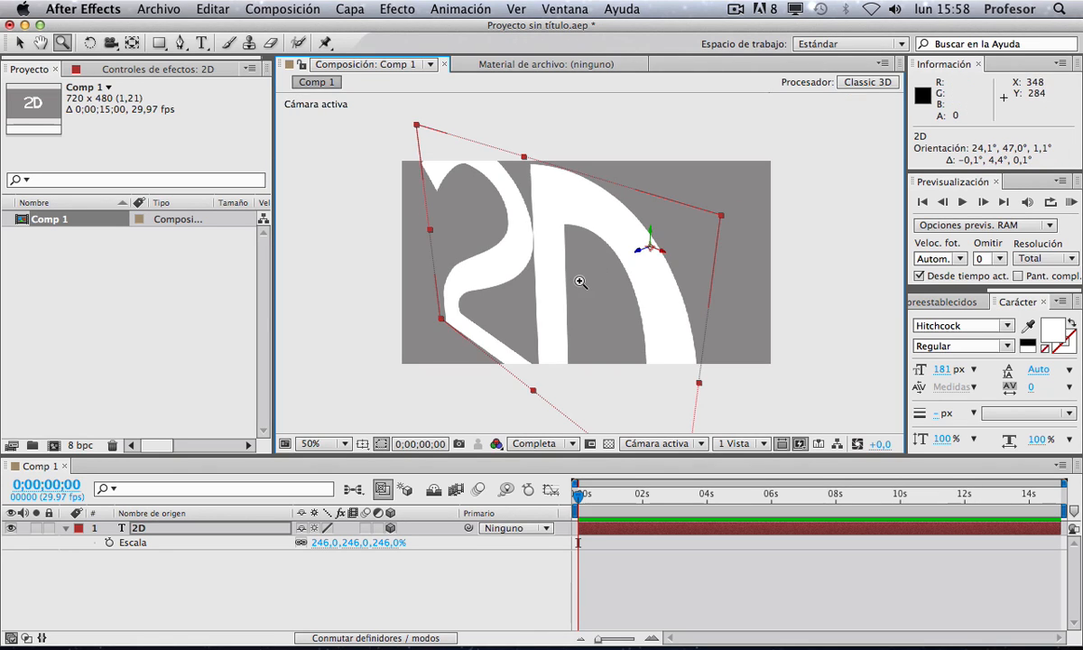
pyautogui.click(65, 528)
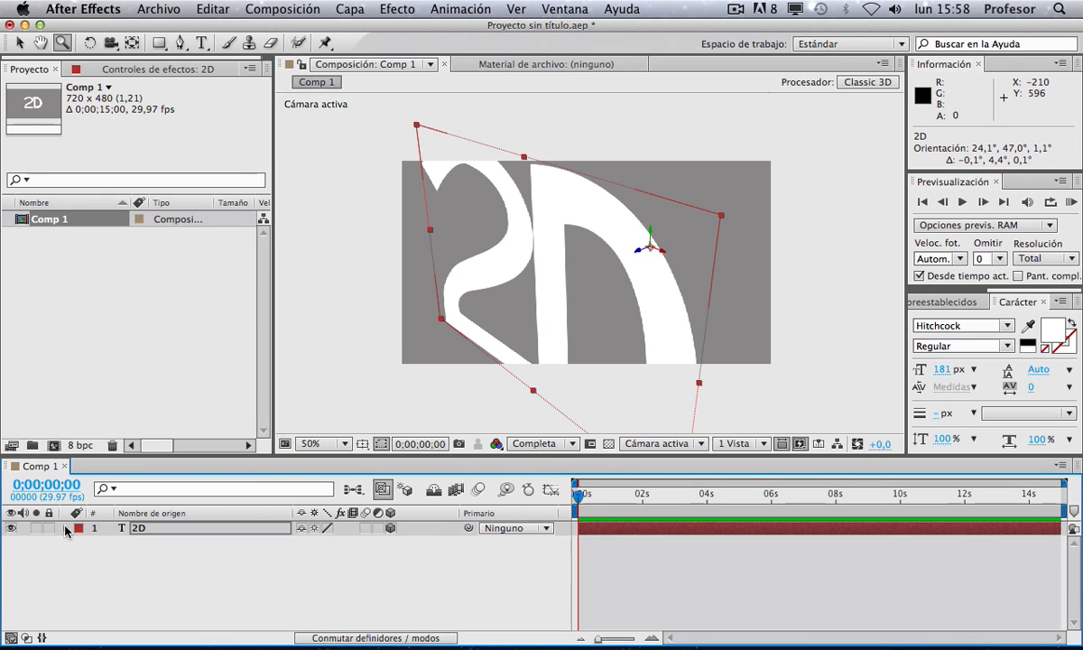
pyautogui.click(65, 528)
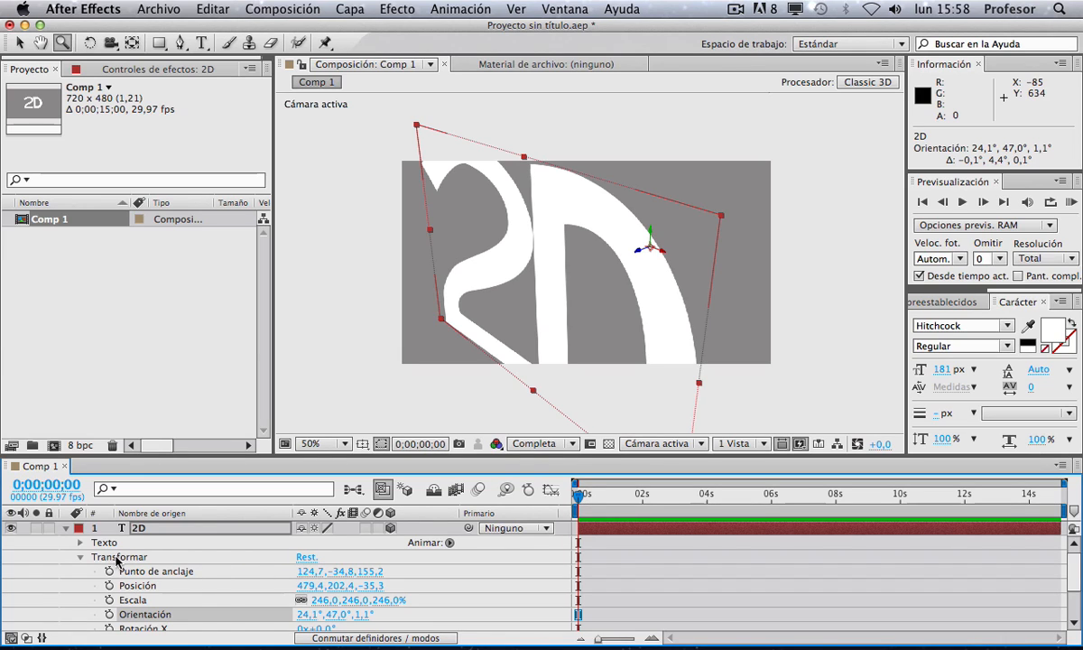
pyautogui.click(306, 556)
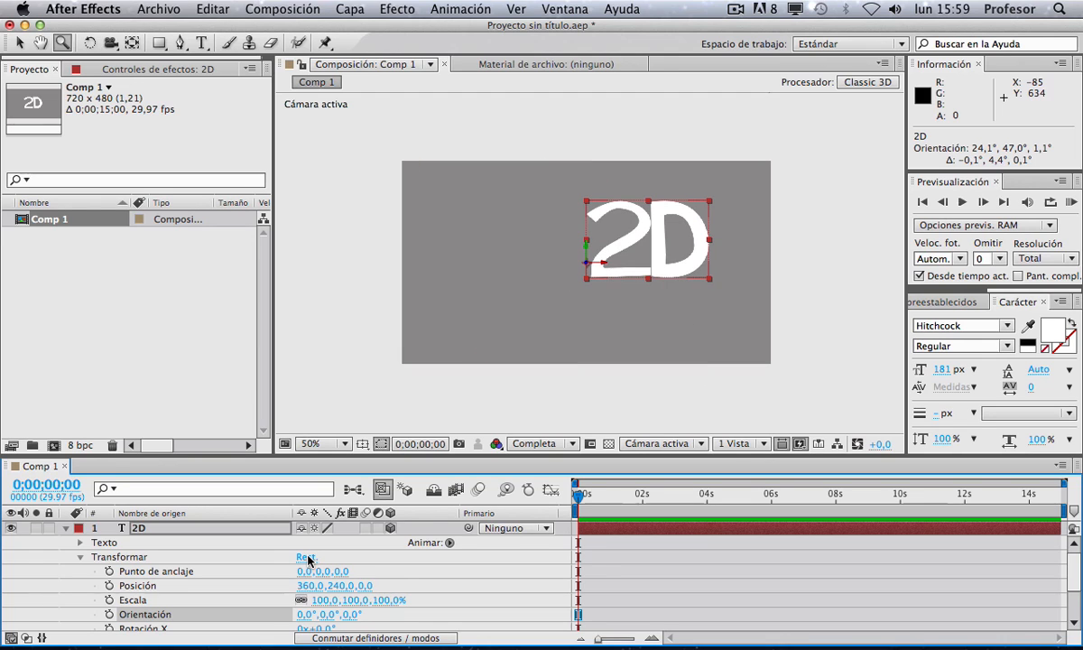
# Step: Move the layer left within the composition with the Selection tool
pyautogui.press('v')
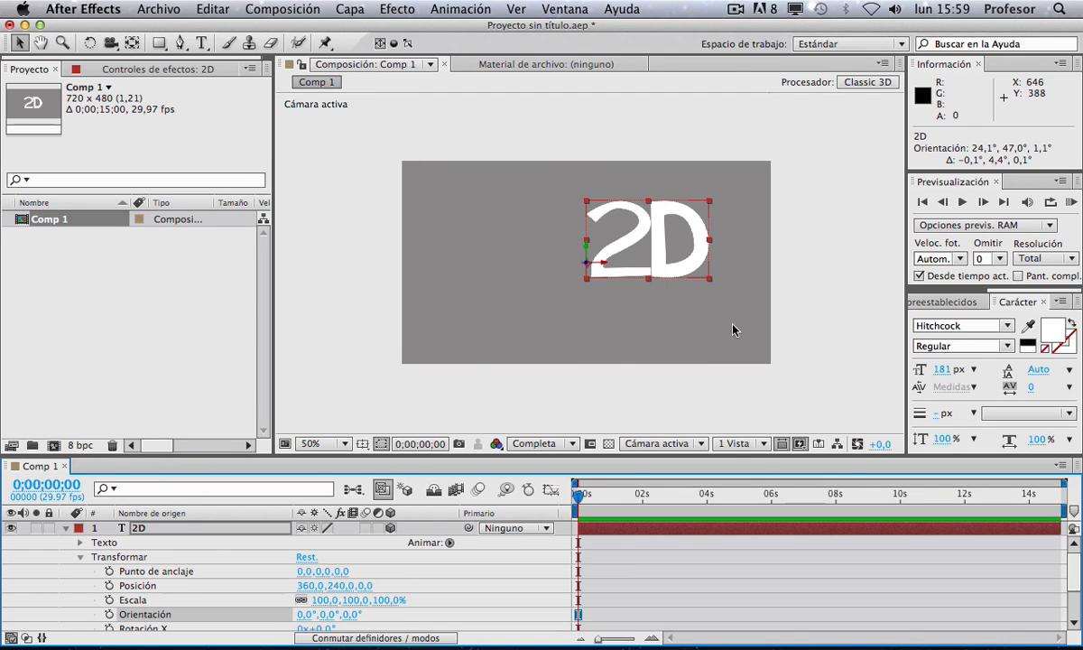
pyautogui.moveTo(632, 249); pyautogui.dragTo(472, 296)
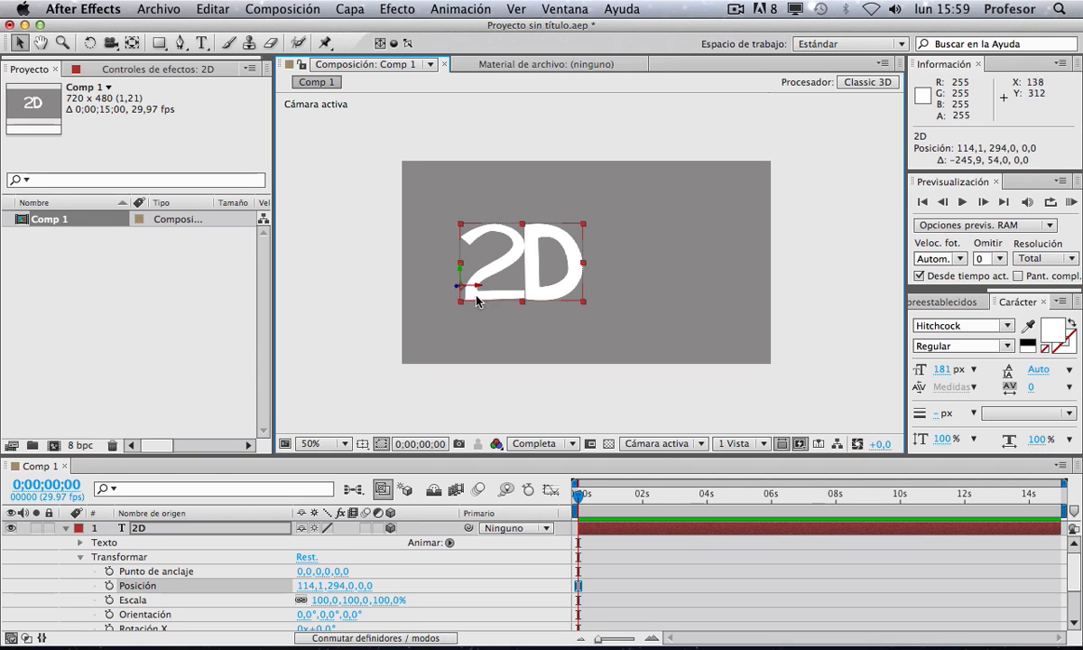
pyautogui.moveTo(549, 266); pyautogui.dragTo(592, 267)
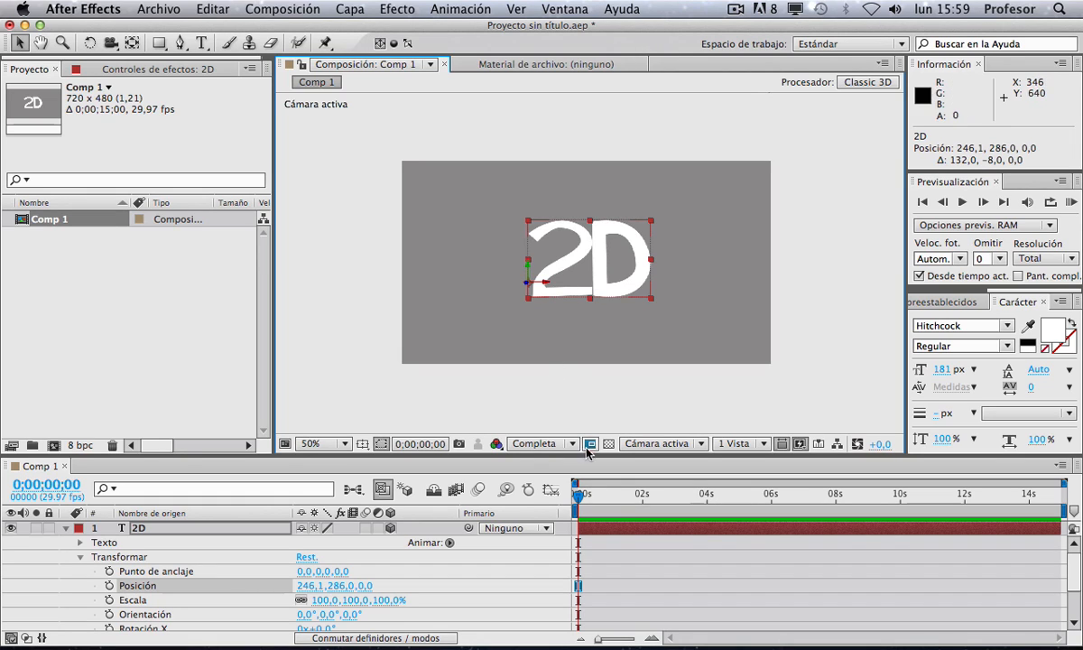
# Step: Enlarge the timeline area so all of the layer's transform properties are shown
pyautogui.press(',')
pyautogui.press('.')
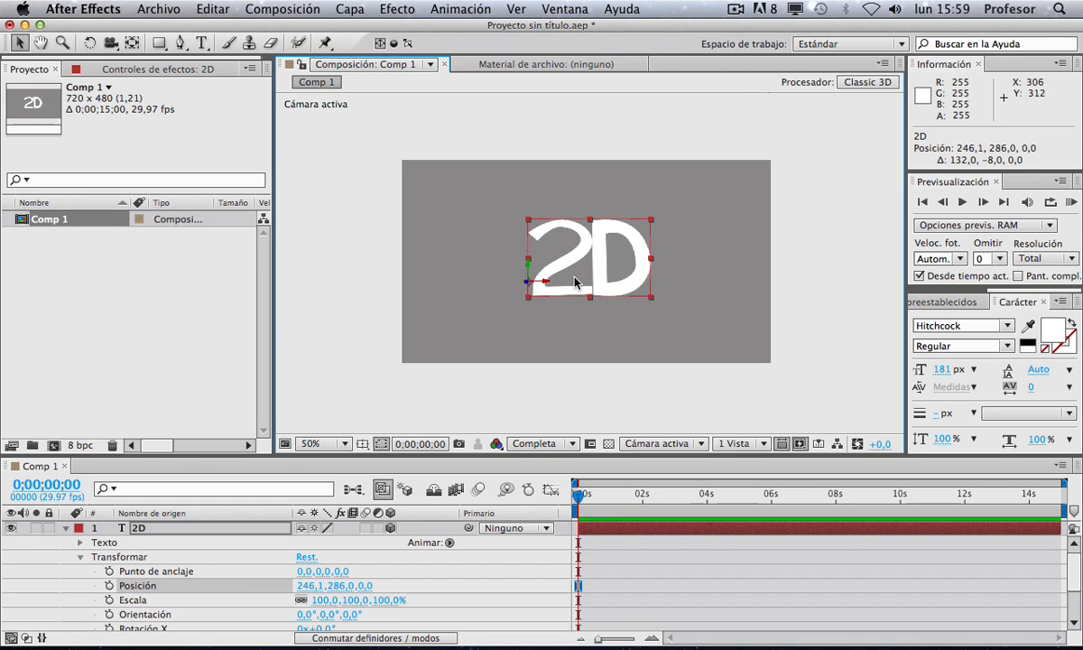
pyautogui.click(735, 10)
pyautogui.click(754, 65)
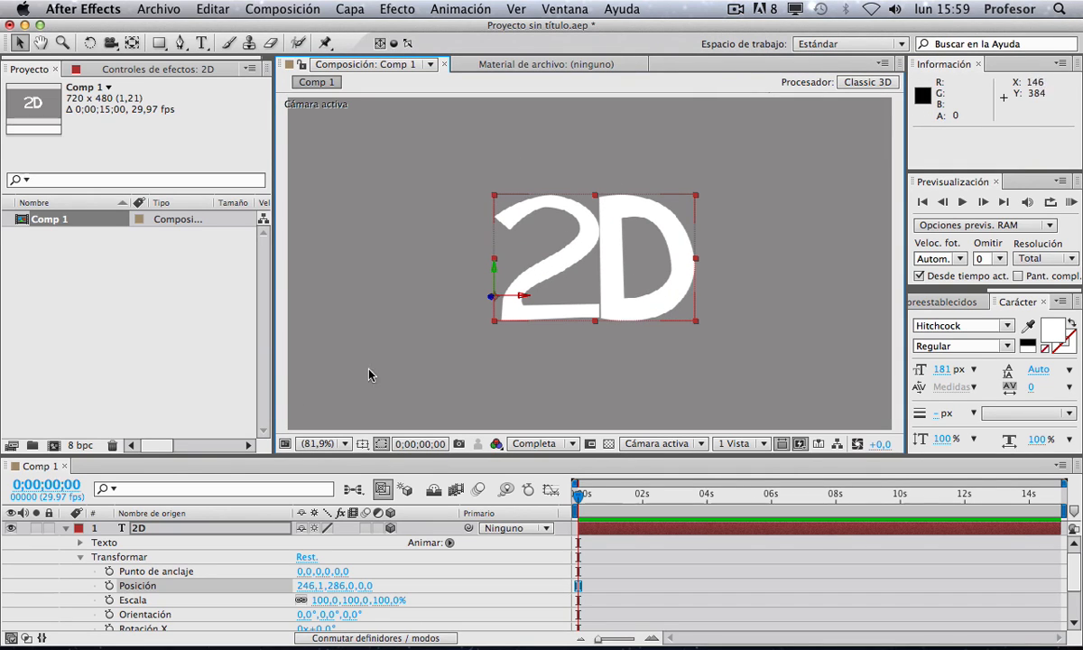
pyautogui.moveTo(205, 455); pyautogui.dragTo(209, 279)
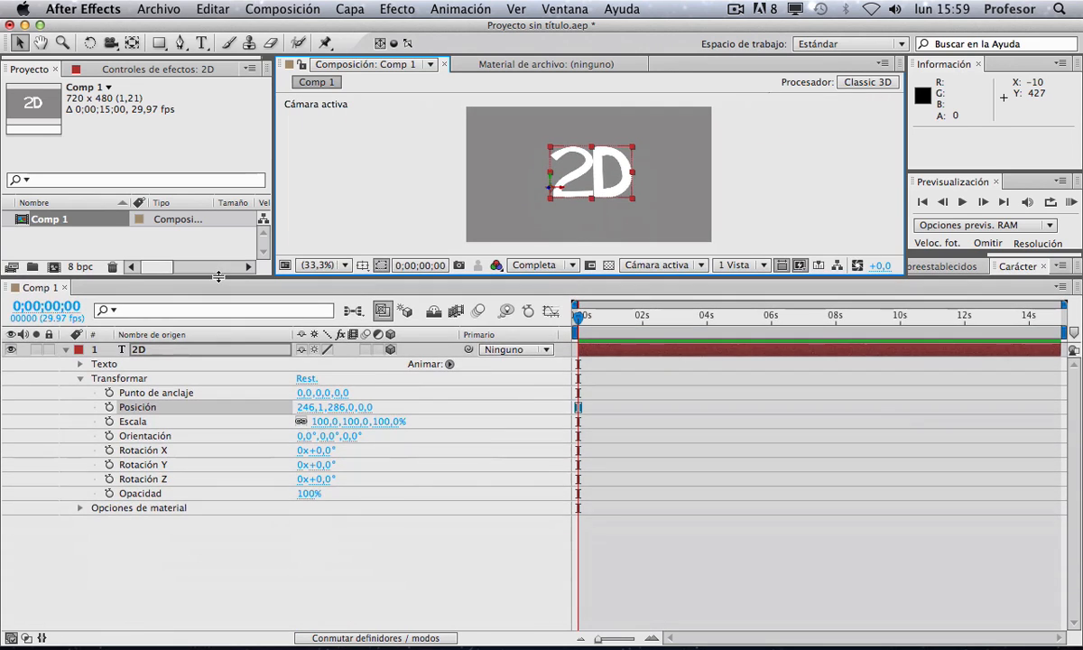
# Step: Examine the layer's Anchor Point, Position and Scale transform properties
pyautogui.click(80, 380)
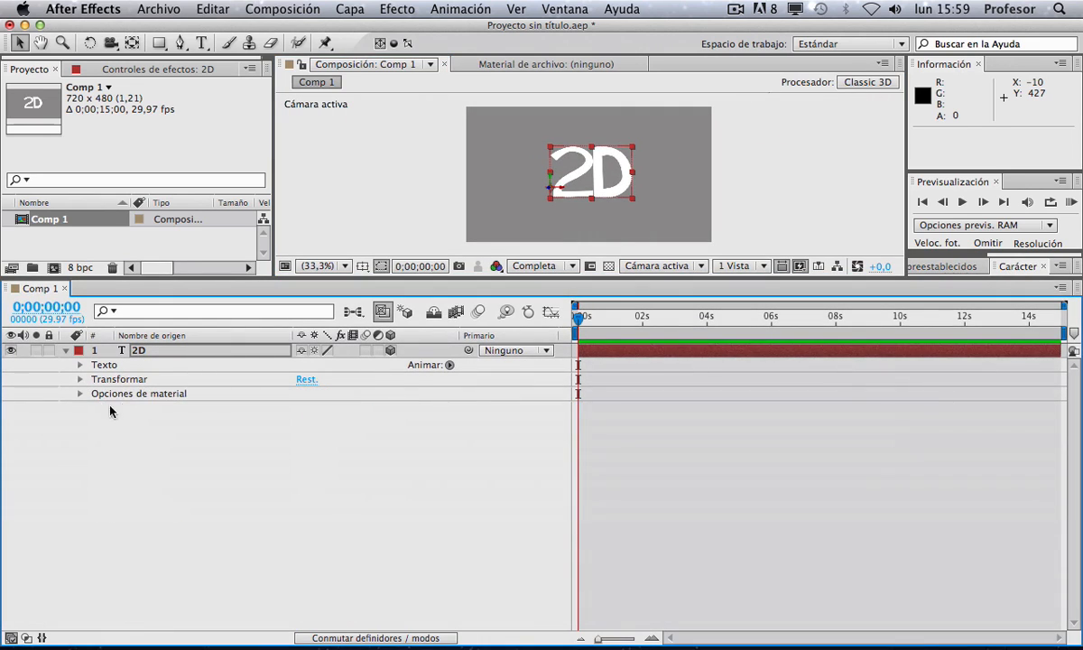
pyautogui.click(103, 380)
pyautogui.click(80, 380)
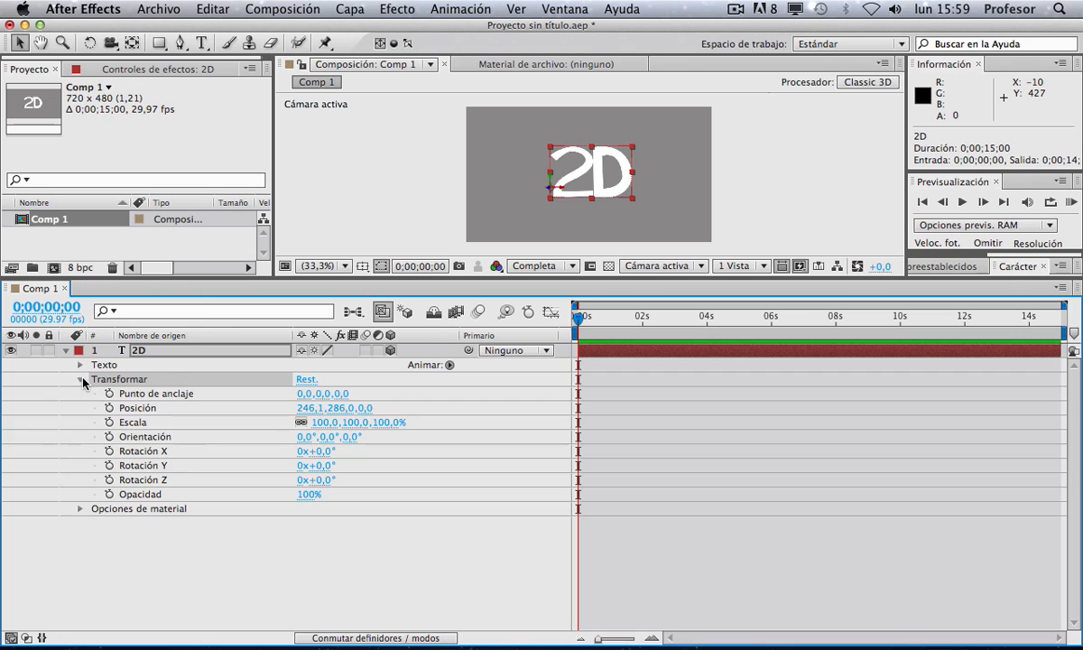
pyautogui.click(151, 397)
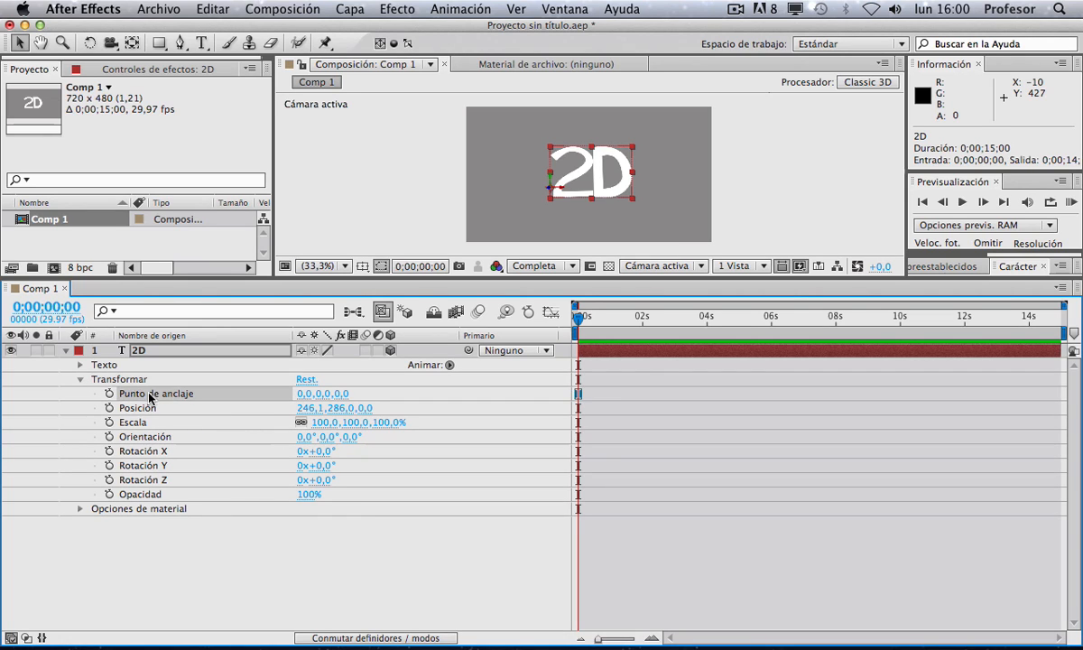
pyautogui.click(142, 408)
pyautogui.click(139, 421)
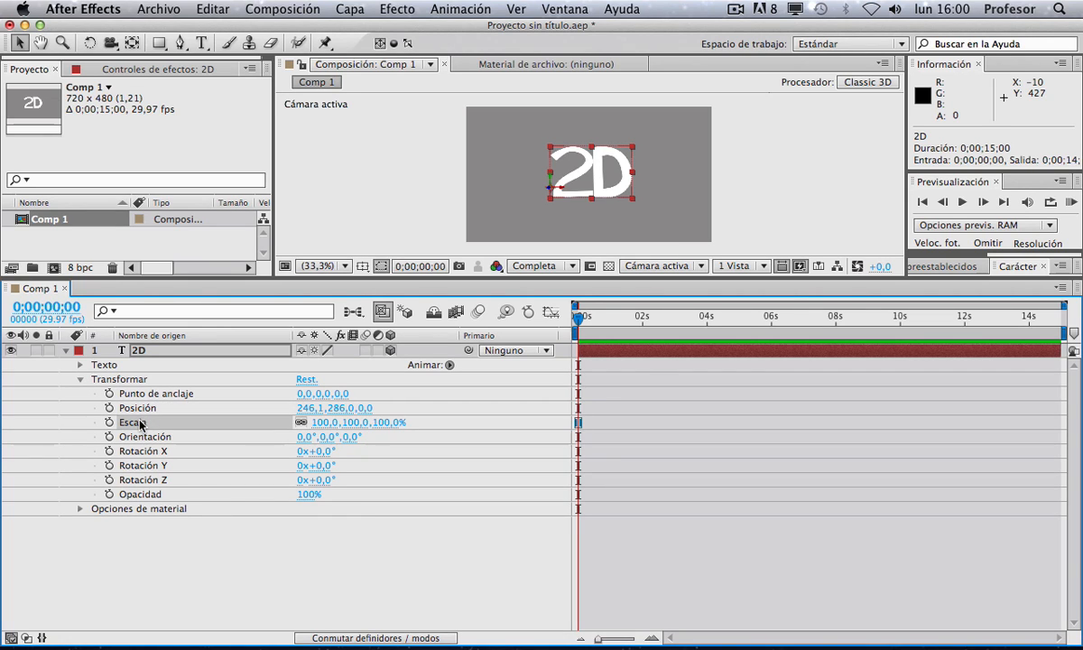
# Step: Set the Orientation to 23°, 52°, 3° and the X, Y, Z rotations to -26°, -12° and 4°
pyautogui.moveTo(303, 440); pyautogui.dragTo(371, 434)
pyautogui.click(302, 441)
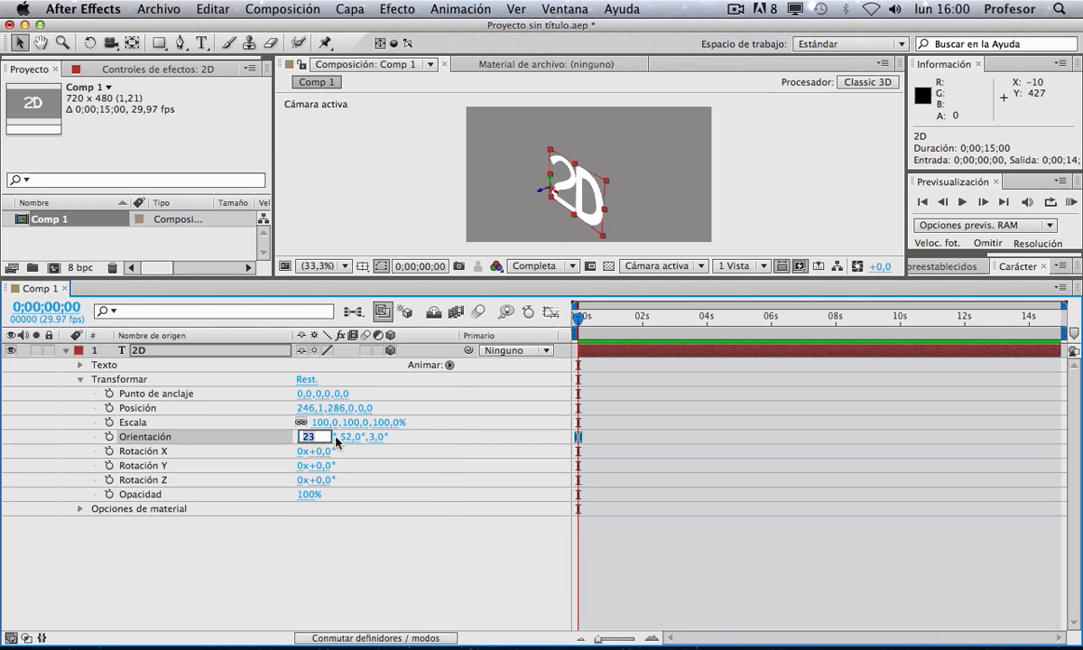
pyautogui.click(350, 439)
pyautogui.click(340, 441)
pyautogui.click(368, 437)
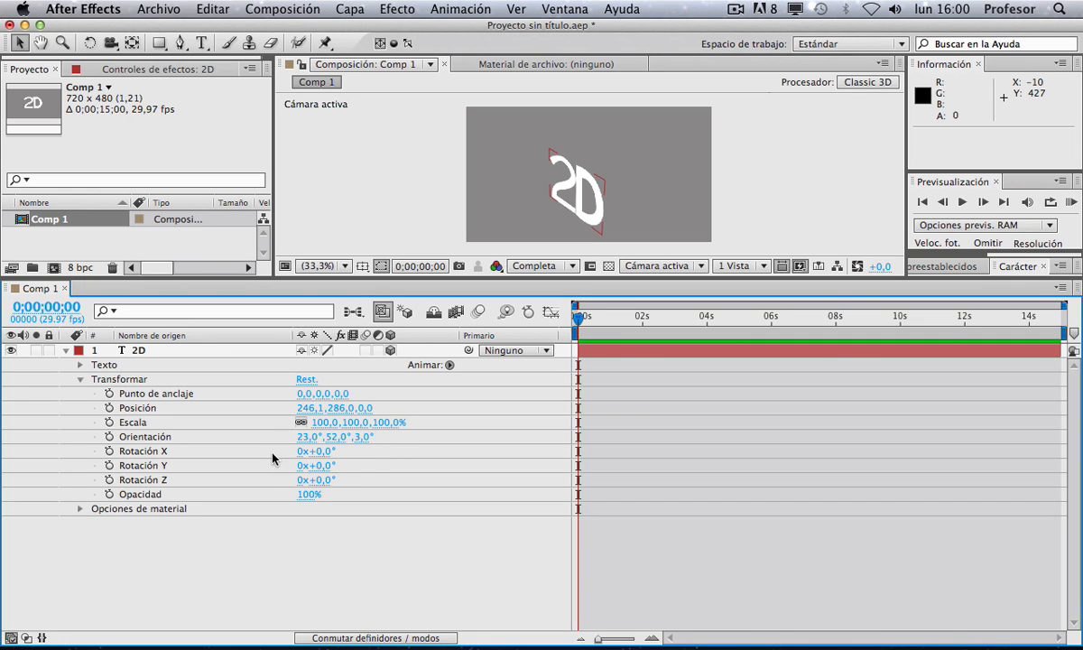
pyautogui.moveTo(323, 454)
pyautogui.mouseDown()
pyautogui.moveTo(416, 459)
pyautogui.moveTo(312, 466)
pyautogui.moveTo(410, 481)
pyautogui.moveTo(319, 476)
pyautogui.mouseUp()
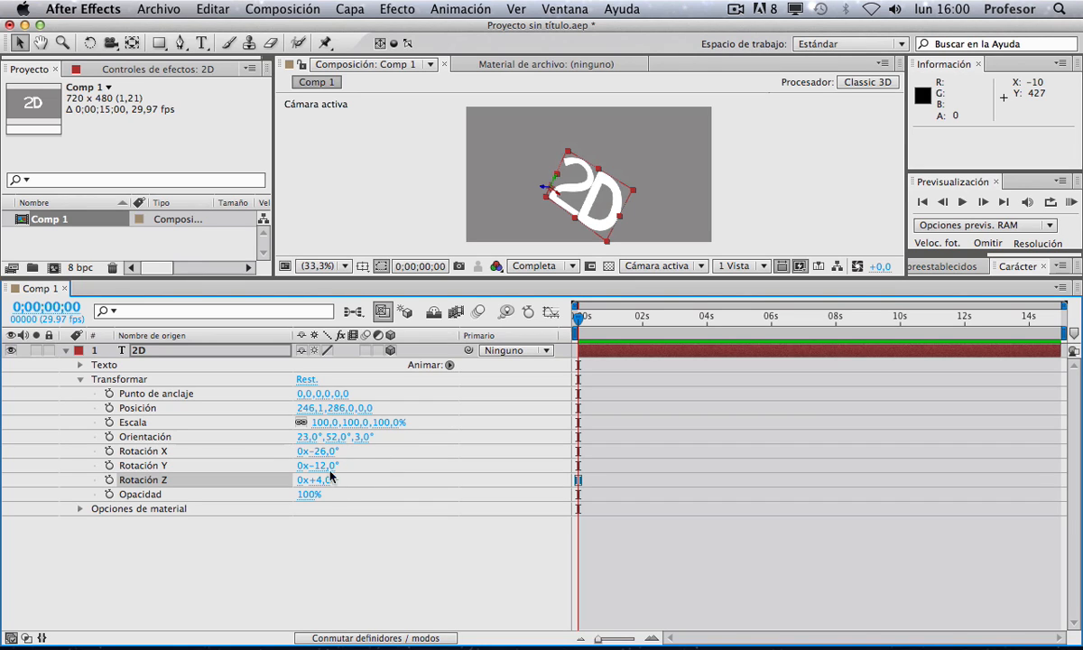
# Step: Reset the transform properties and move the layer to about 202, 267
pyautogui.click(312, 383)
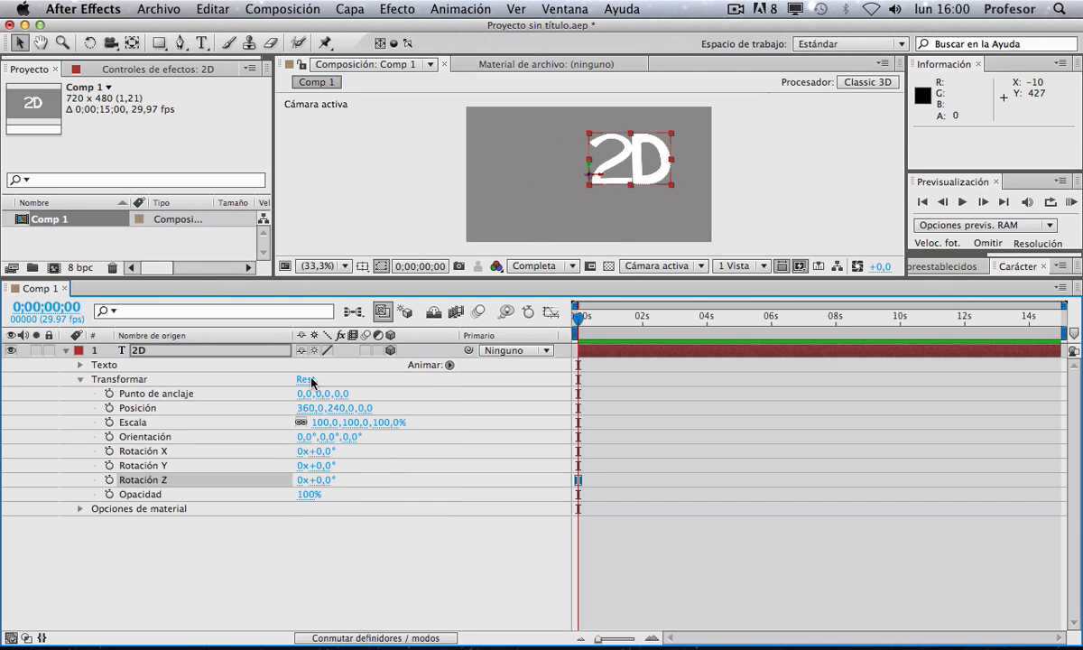
pyautogui.moveTo(499, 276); pyautogui.dragTo(490, 412)
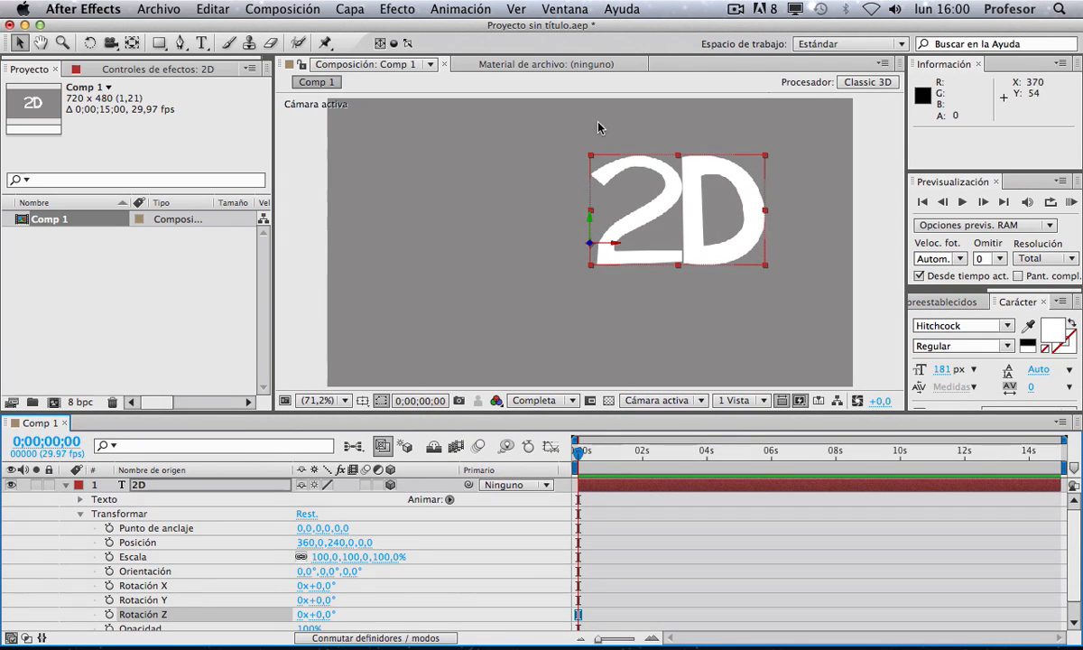
pyautogui.moveTo(591, 226); pyautogui.dragTo(499, 261)
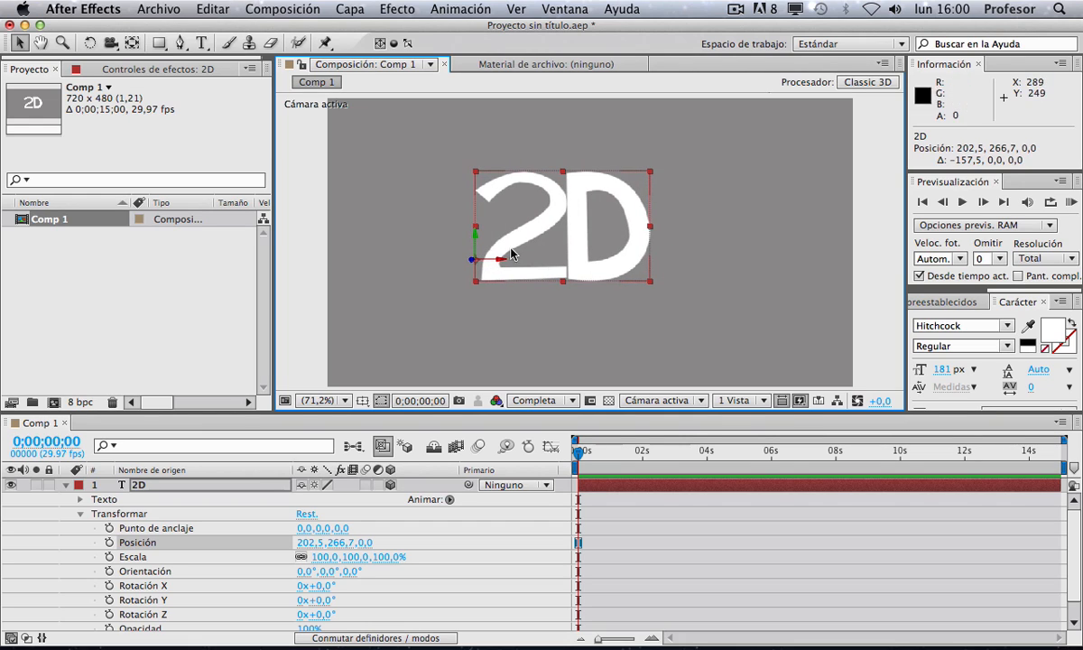
# Step: Edit the text layer, replacing the 2 with 3 so it reads 3D
pyautogui.doubleClick(519, 231)
pyautogui.click(552, 222)
pyautogui.moveTo(551, 222); pyautogui.dragTo(498, 219)
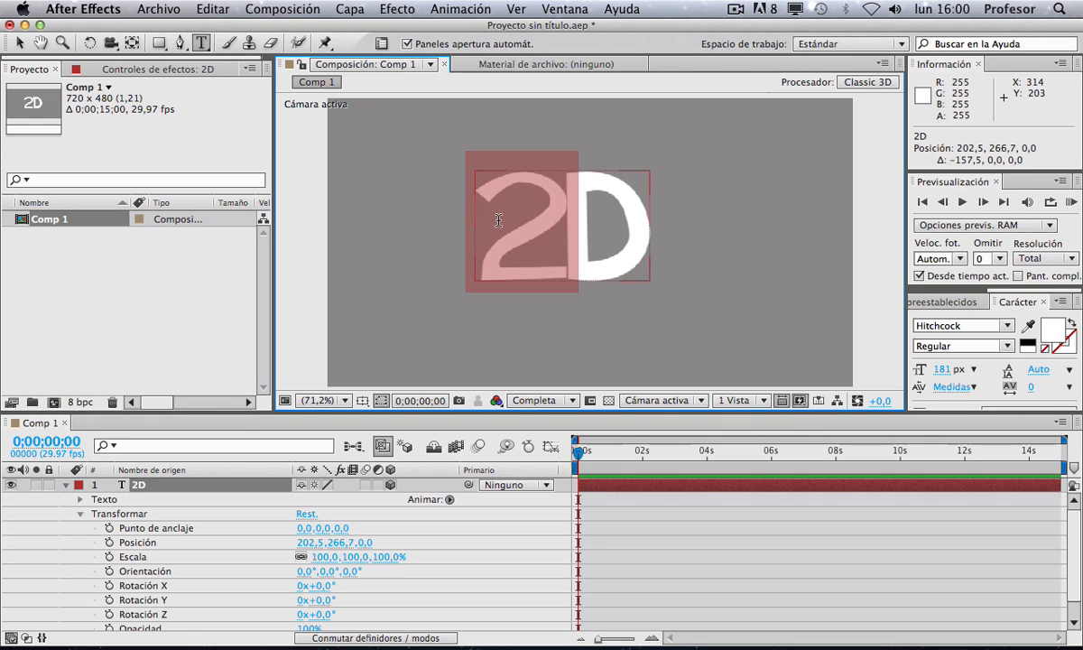
pyautogui.write('3')
pyautogui.scroll(1, 469, 200)
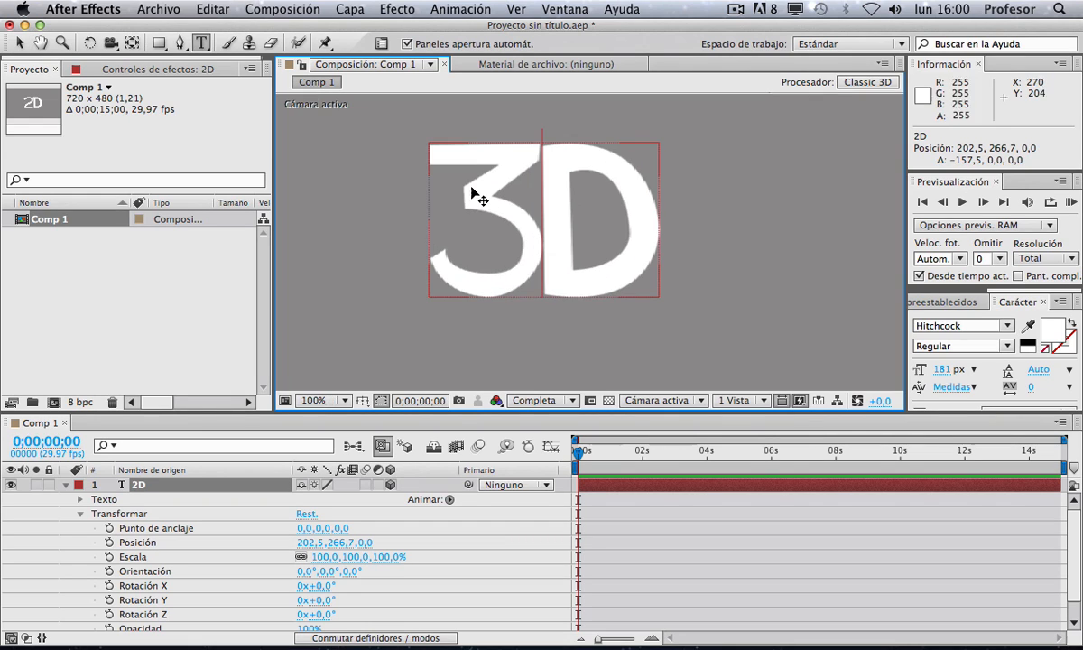
pyautogui.click(18, 43)
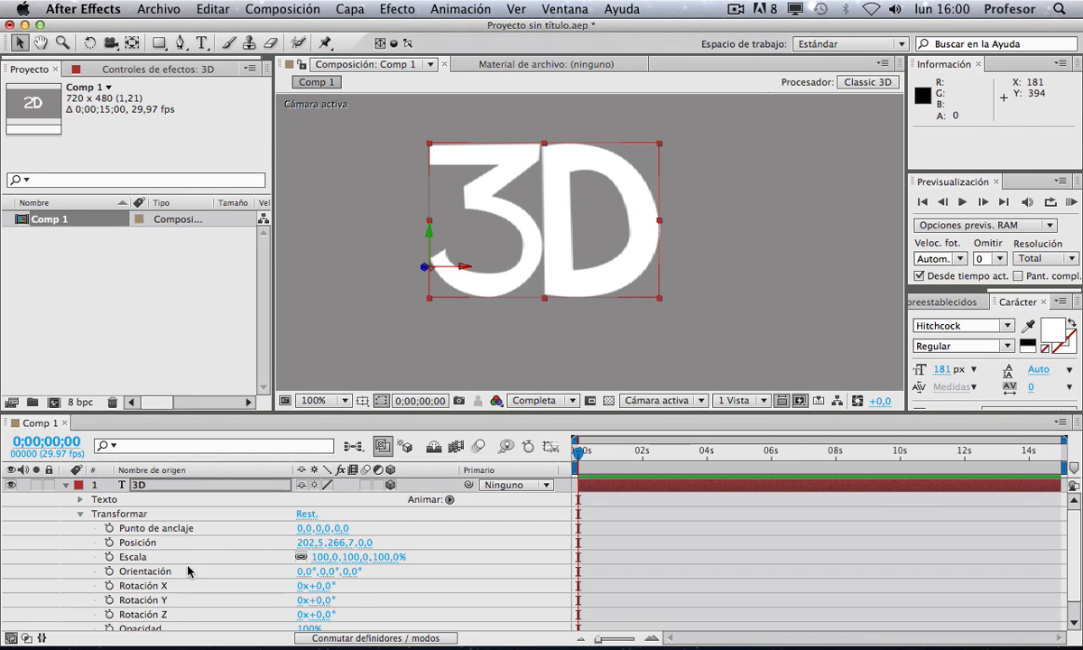
# Step: Enable keyframing for the layer's Orientation property
pyautogui.click(109, 571)
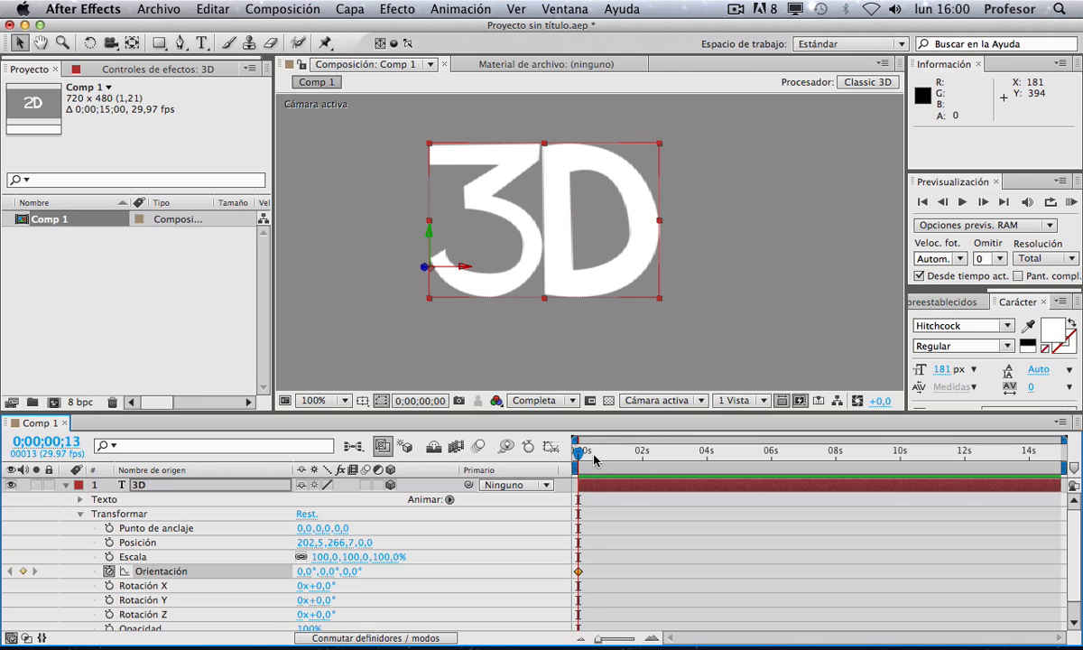
# Step: At 2 seconds, rotate the 3D text in the viewer to an Orientation of about 2°, 355°, 5°
pyautogui.moveTo(593, 458); pyautogui.dragTo(642, 454)
pyautogui.press('w')
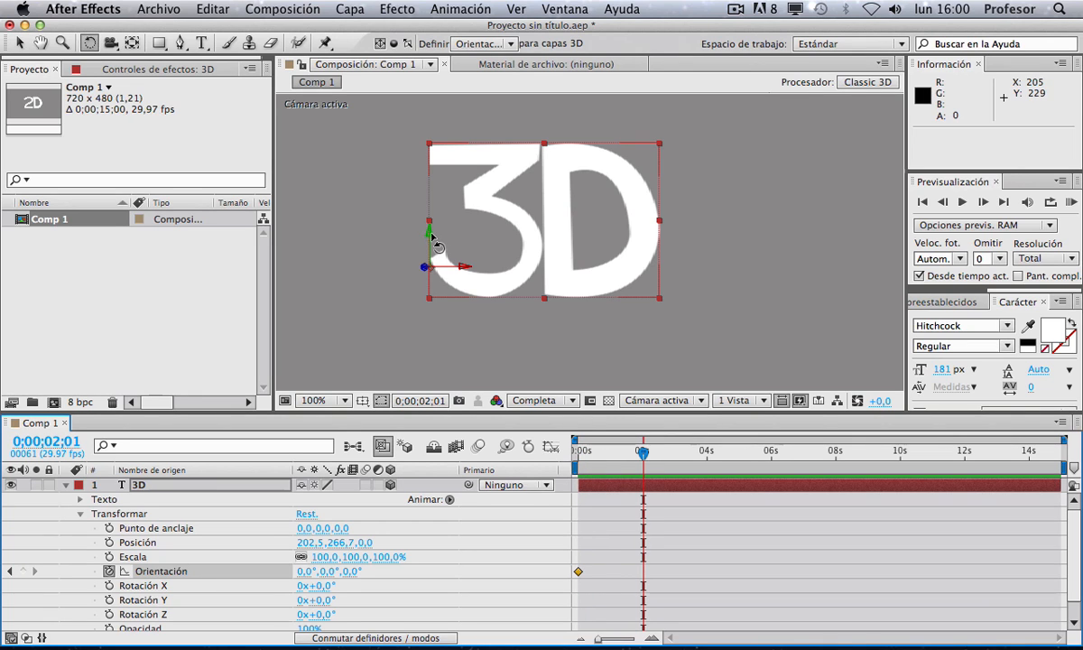
pyautogui.moveTo(397, 241); pyautogui.dragTo(293, 245)
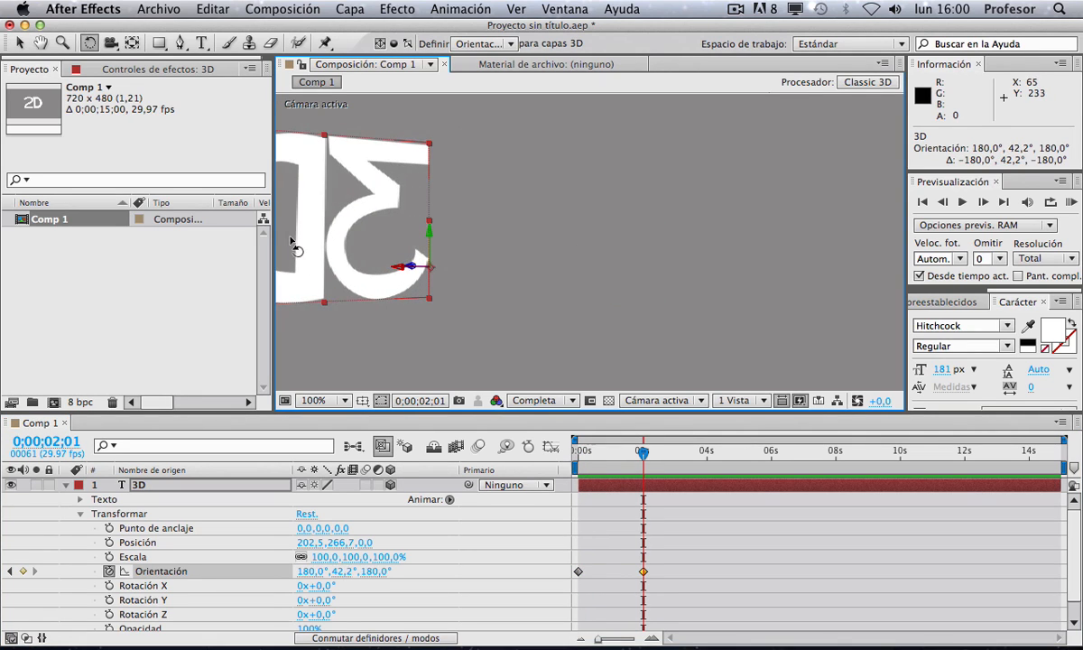
pyautogui.moveTo(405, 231); pyautogui.dragTo(218, 222)
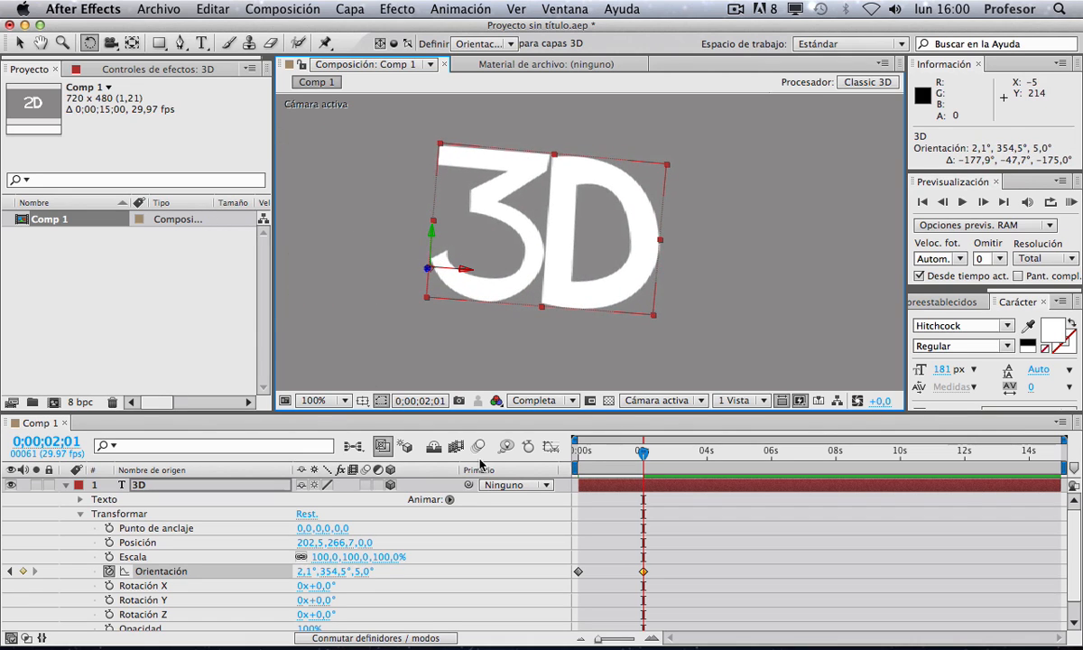
pyautogui.click(670, 567)
# Step: Scrub the animation, return to the start, and delete the 2-second Orientation keyframe
pyautogui.moveTo(643, 454); pyautogui.dragTo(599, 466)
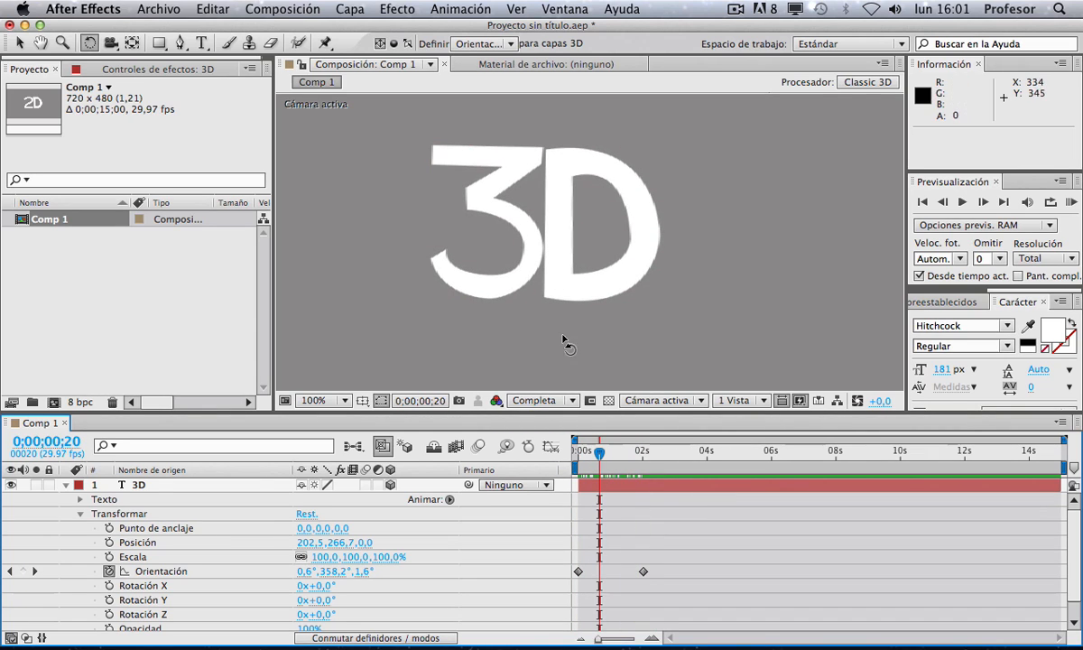
pyautogui.moveTo(597, 459); pyautogui.dragTo(643, 459)
pyautogui.press('Home')
pyautogui.moveTo(645, 555); pyautogui.dragTo(652, 577)
pyautogui.press('Delete')
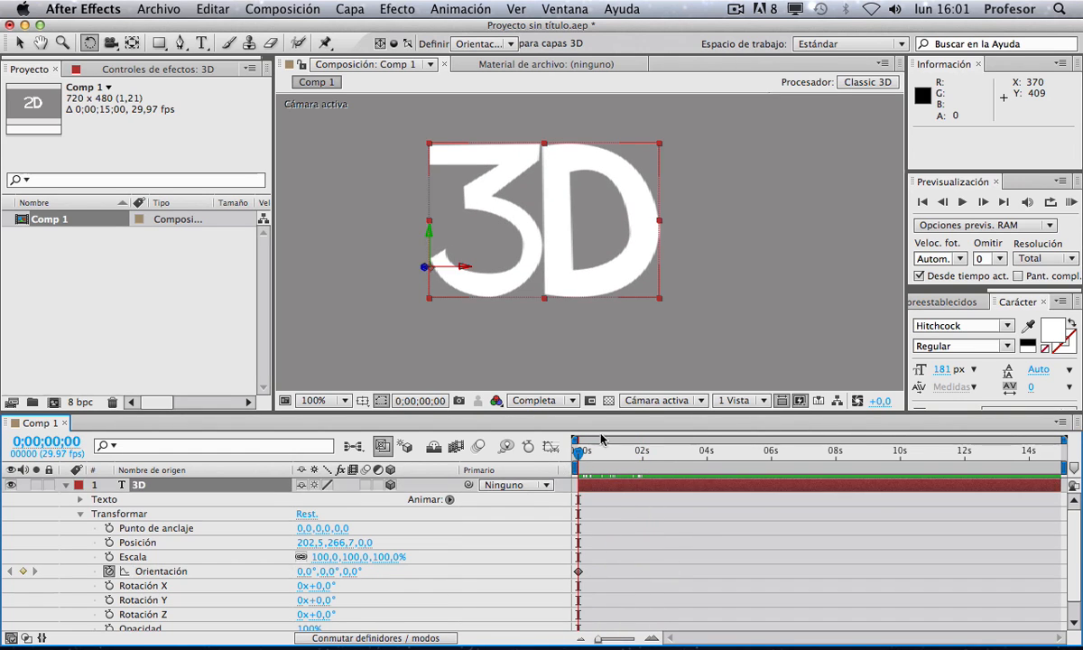
# Step: At 2 seconds, rotate the 3D text to an Orientation of 0°, 355.6°, 0° and scrub back to the start
pyautogui.moveTo(632, 459); pyautogui.dragTo(643, 459)
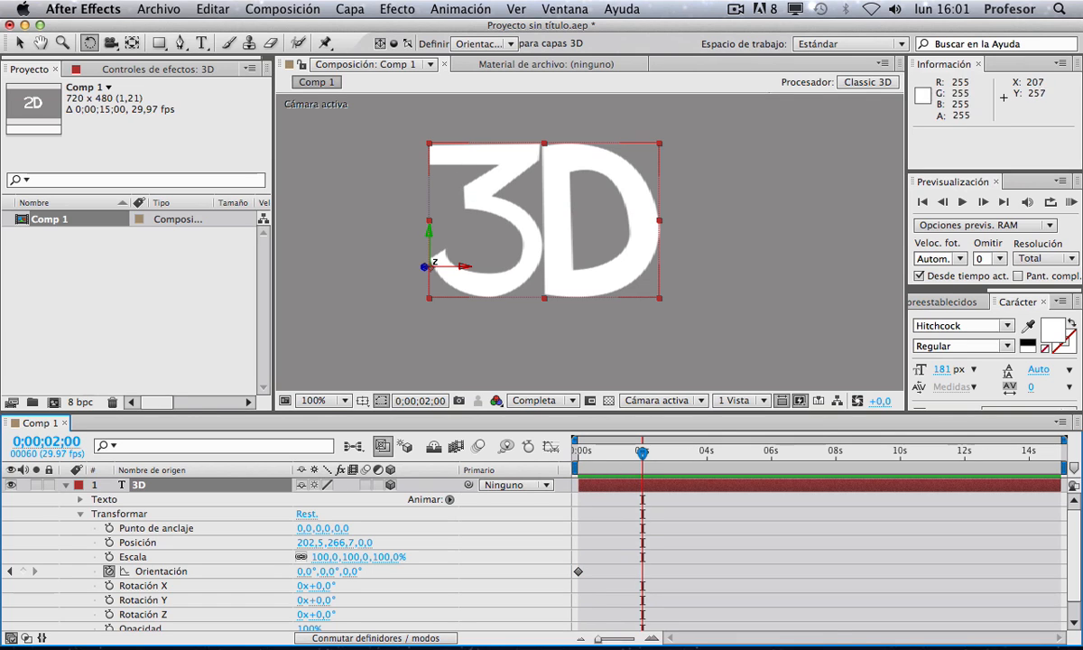
pyautogui.moveTo(426, 225); pyautogui.dragTo(242, 222)
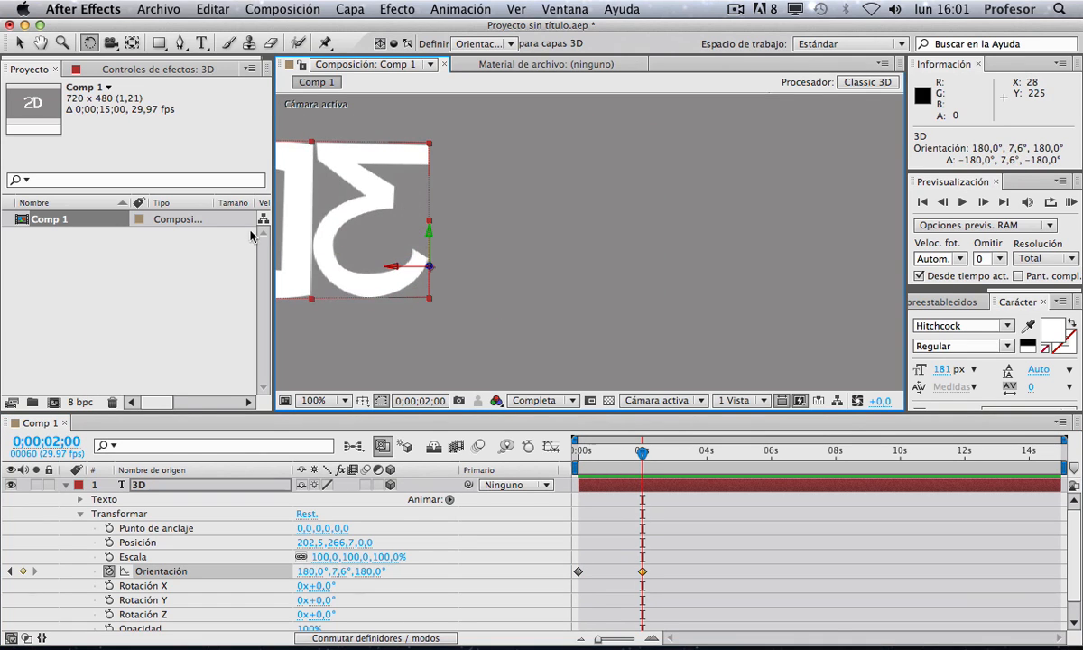
pyautogui.moveTo(424, 227); pyautogui.dragTo(238, 226)
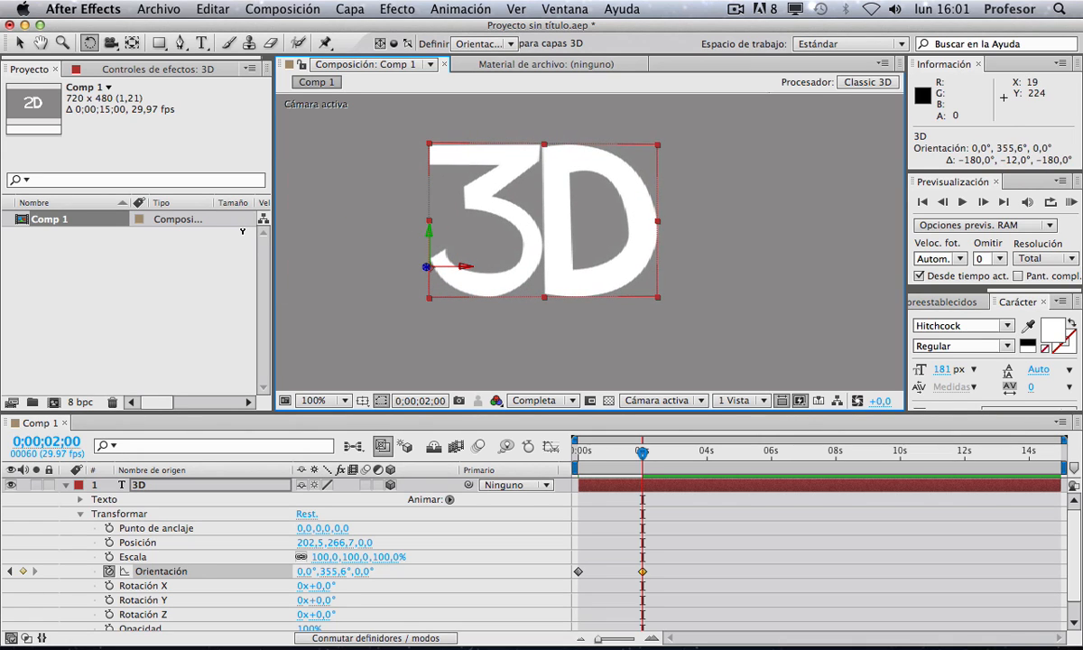
pyautogui.click(748, 572)
pyautogui.moveTo(642, 452); pyautogui.dragTo(548, 453)
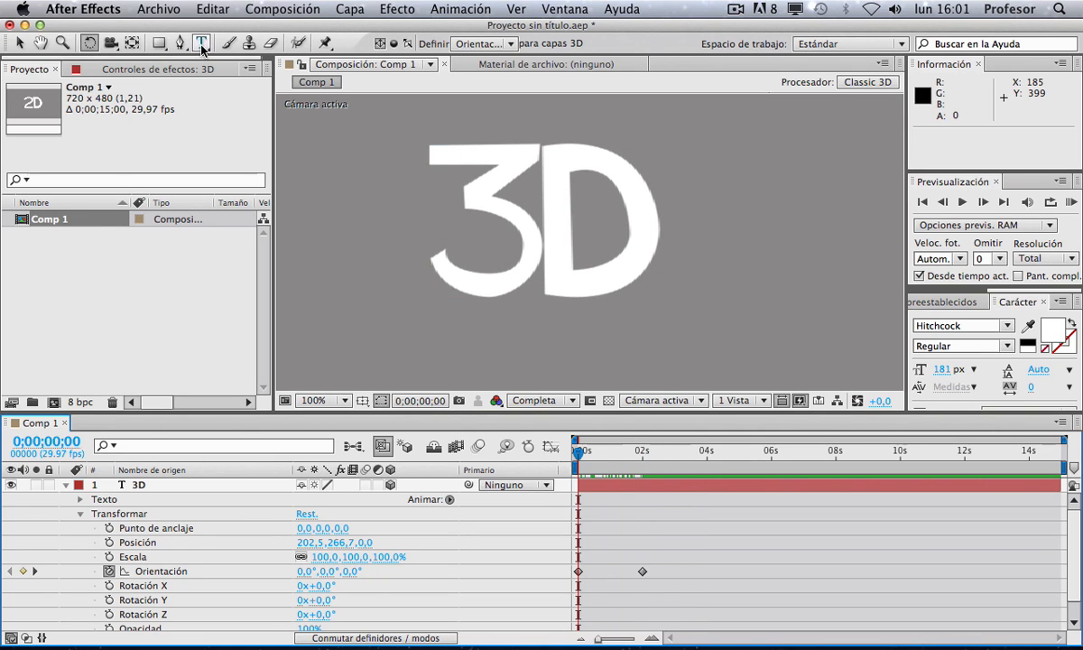
# Step: Duplicate the 3D text layer and turn off 3D for the copy
pyautogui.click(138, 486)
pyautogui.hotkey('ctrl', 'd')
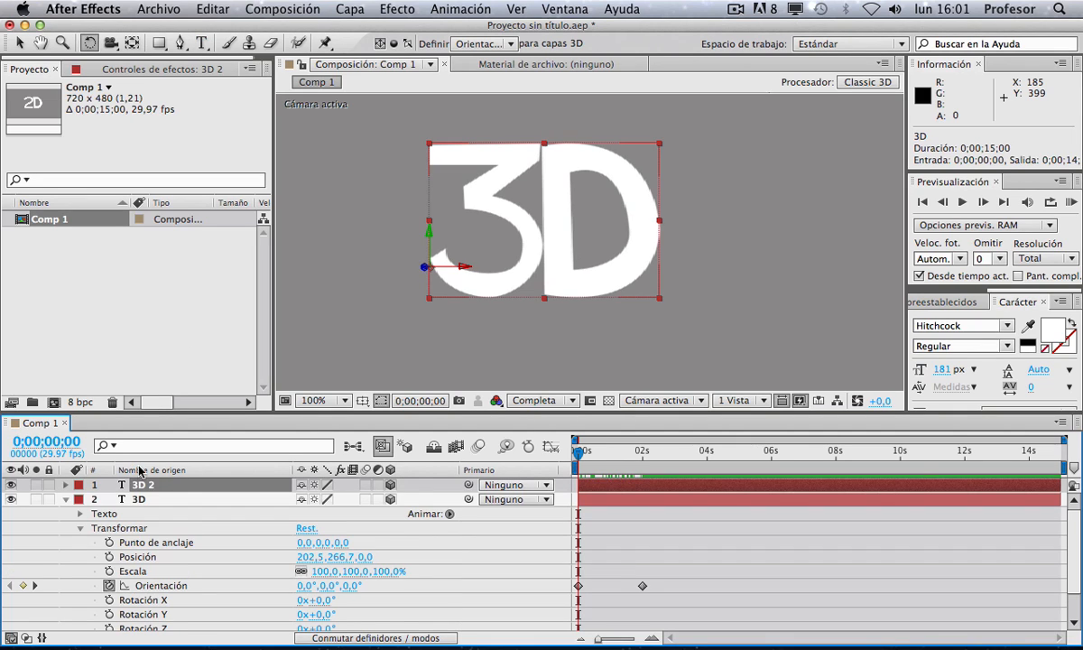
pyautogui.click(391, 486)
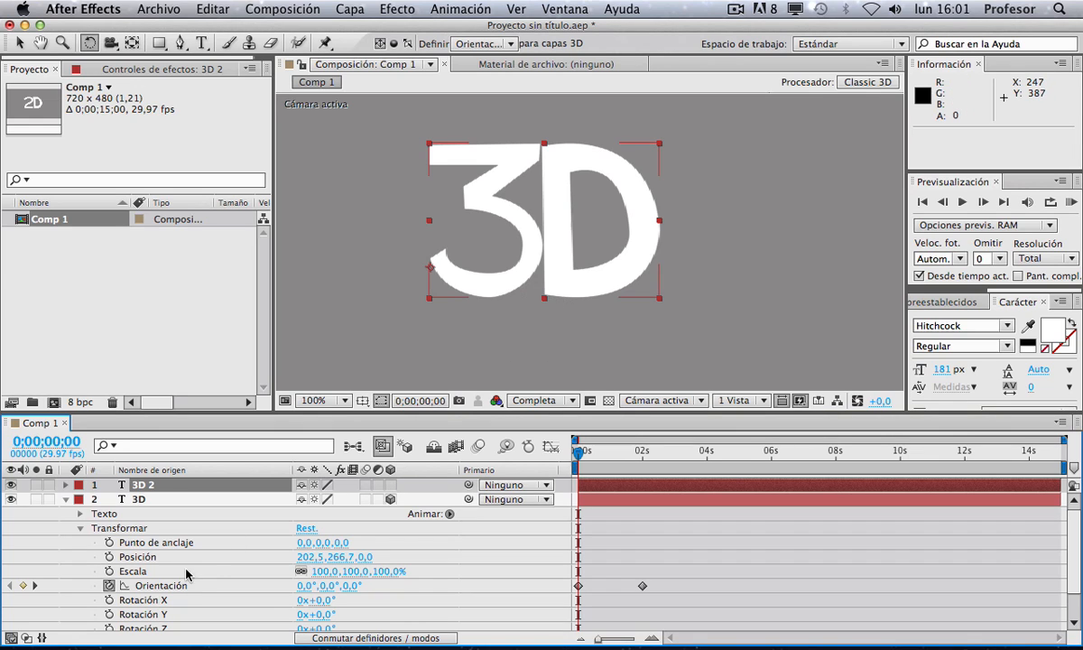
# Step: Expand the copy's transform and rotate it to 360° at about 2 seconds
pyautogui.click(65, 485)
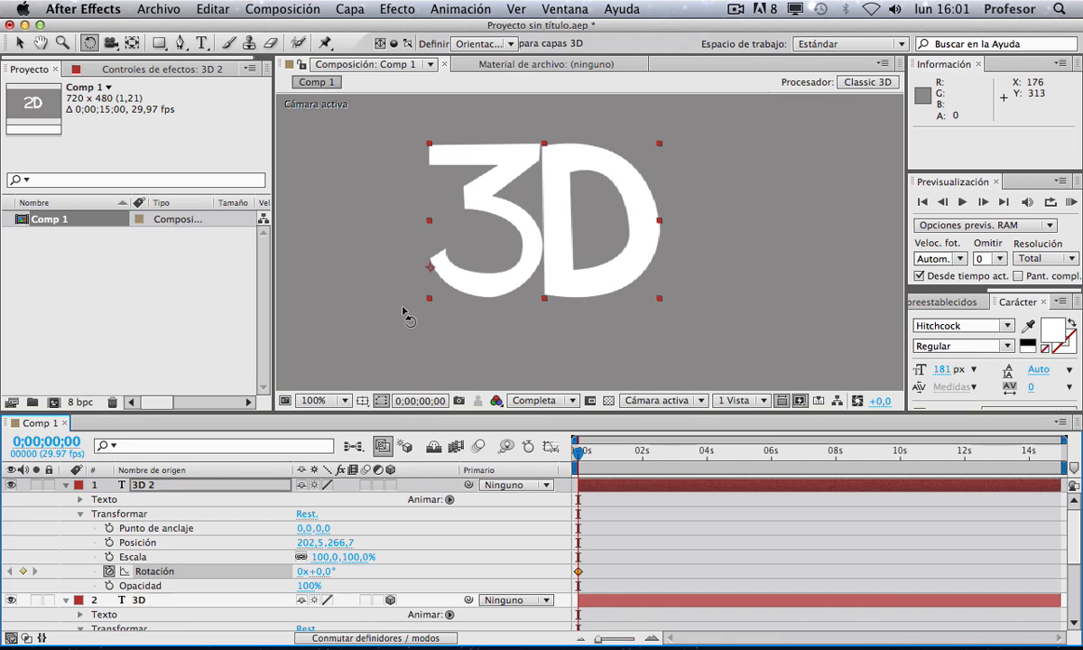
pyautogui.moveTo(641, 453); pyautogui.dragTo(642, 451)
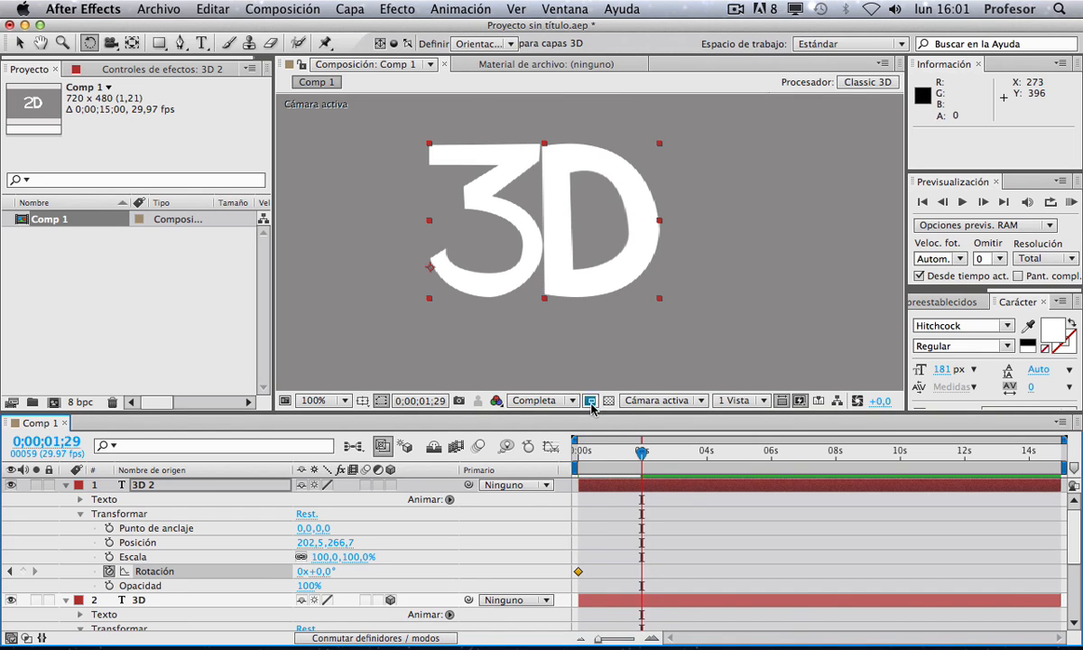
pyautogui.moveTo(582, 183); pyautogui.dragTo(503, 230)
pyautogui.press('v')
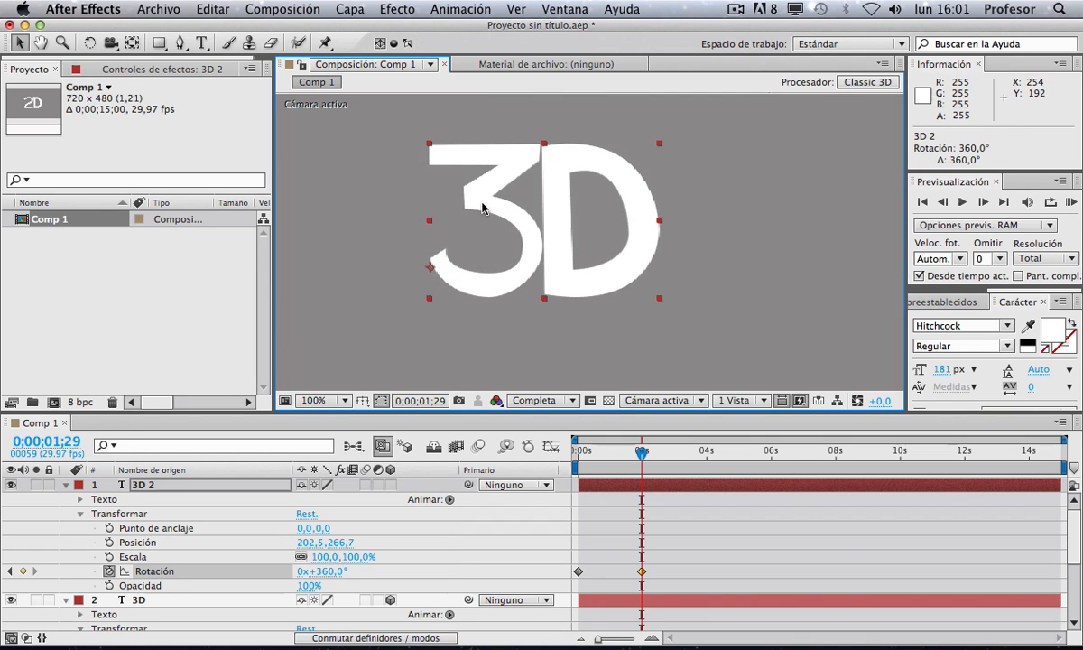
# Step: Edit the copied text, replacing the 3 with 2 so it reads 2D
pyautogui.doubleClick(476, 203)
pyautogui.click(444, 194)
pyautogui.keyDown('shift'); pyautogui.click(517, 194); pyautogui.keyUp('shift')
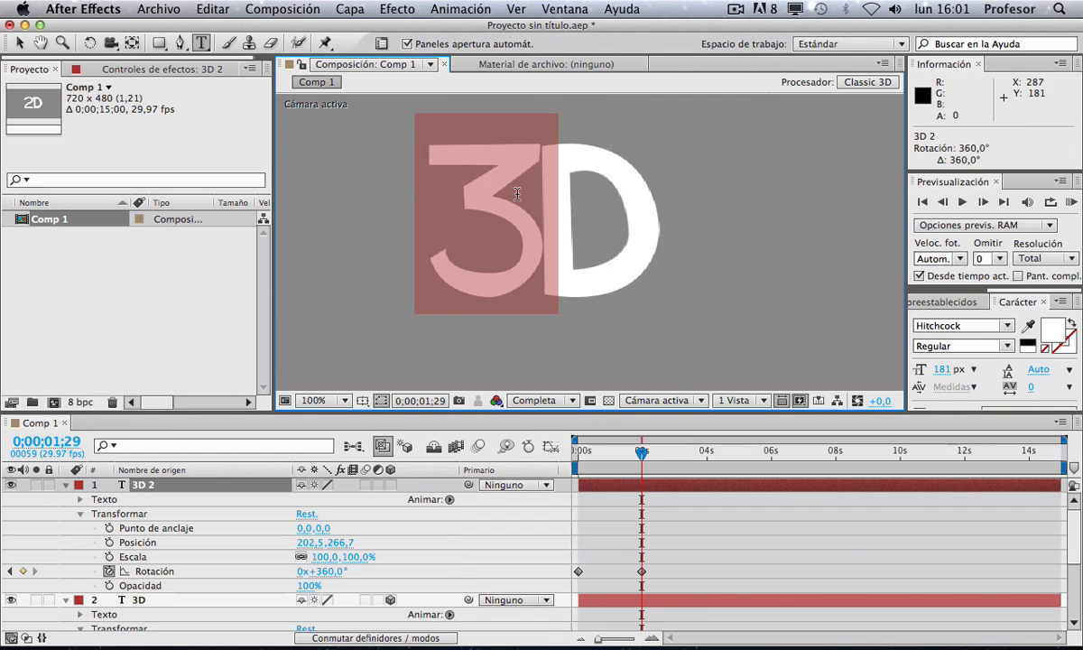
pyautogui.write('2')
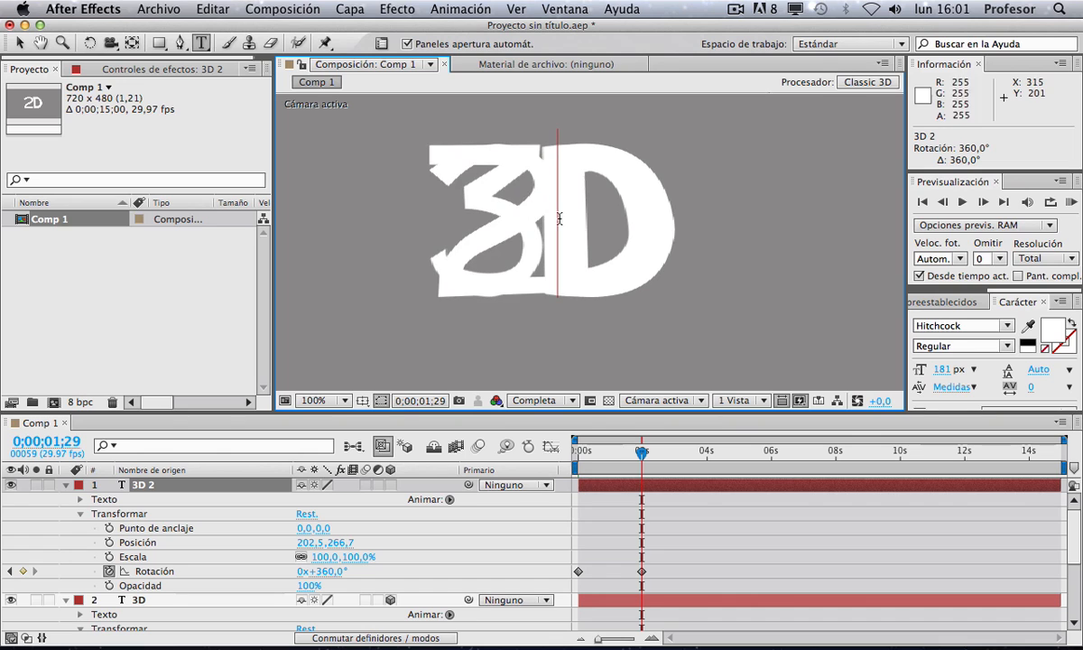
pyautogui.click(696, 497)
# Step: Move the 2D layer to about 417, 378 in the composition
pyautogui.press('v')
pyautogui.moveTo(579, 207); pyautogui.dragTo(773, 308)
pyautogui.moveTo(740, 285); pyautogui.dragTo(579, 163)
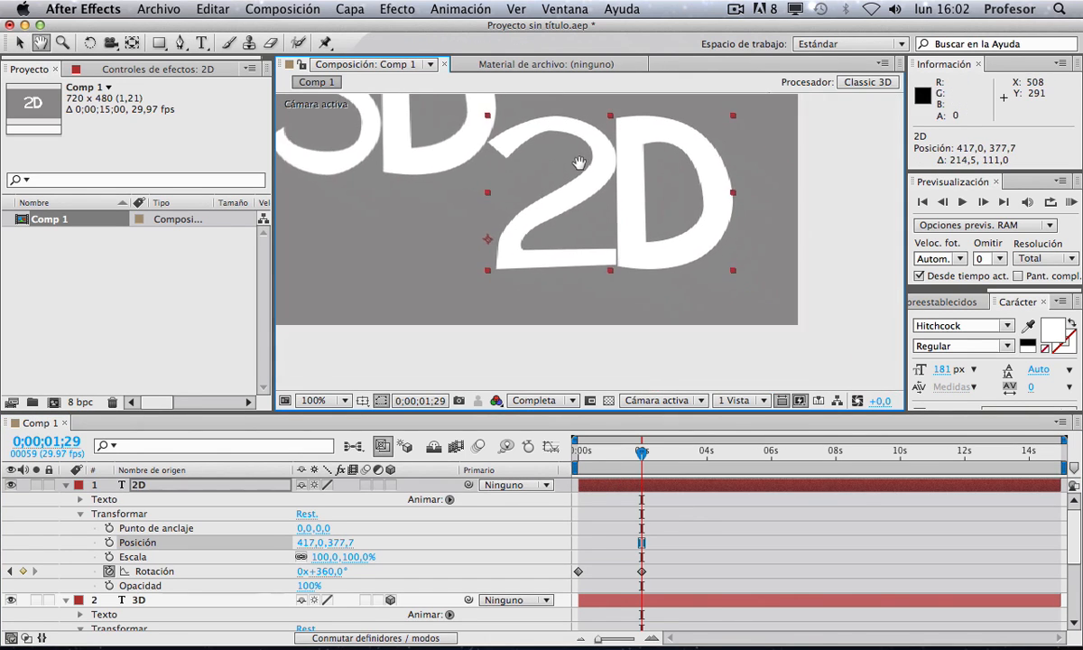
# Step: Set the 2D layer's Rotation to 361° at 2 seconds
pyautogui.click(712, 515)
pyautogui.moveTo(632, 454)
pyautogui.mouseDown()
pyautogui.moveTo(566, 466)
pyautogui.moveTo(658, 456)
pyautogui.moveTo(580, 456)
pyautogui.moveTo(643, 456)
pyautogui.moveTo(600, 463)
pyautogui.moveTo(640, 465)
pyautogui.mouseUp()
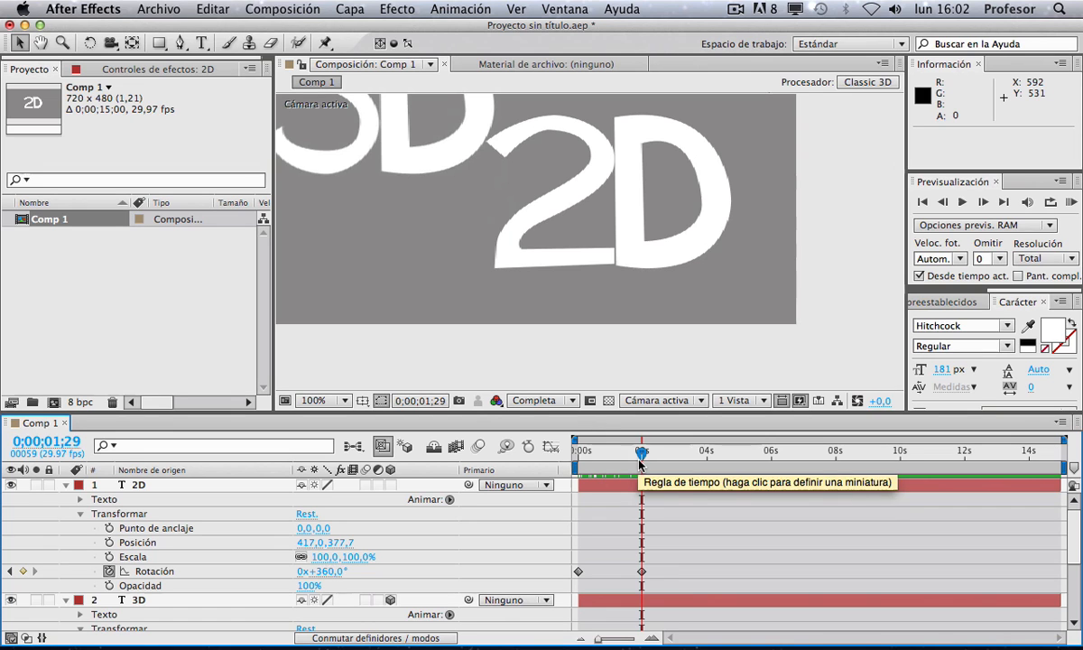
pyautogui.moveTo(582, 410); pyautogui.dragTo(582, 294)
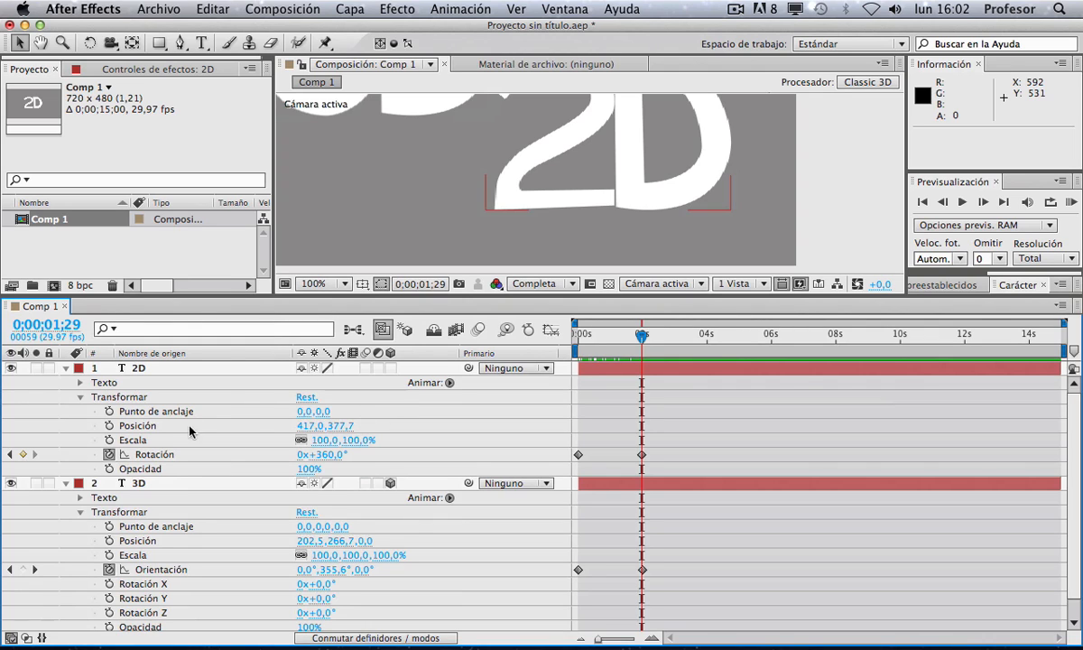
pyautogui.click(167, 370)
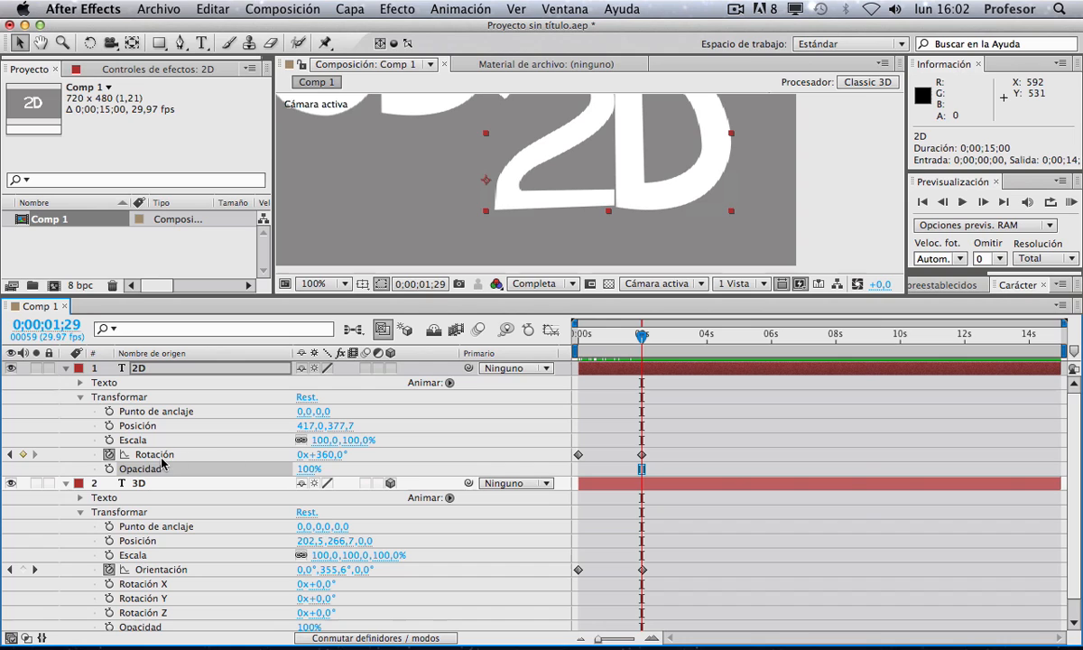
pyautogui.click(160, 454)
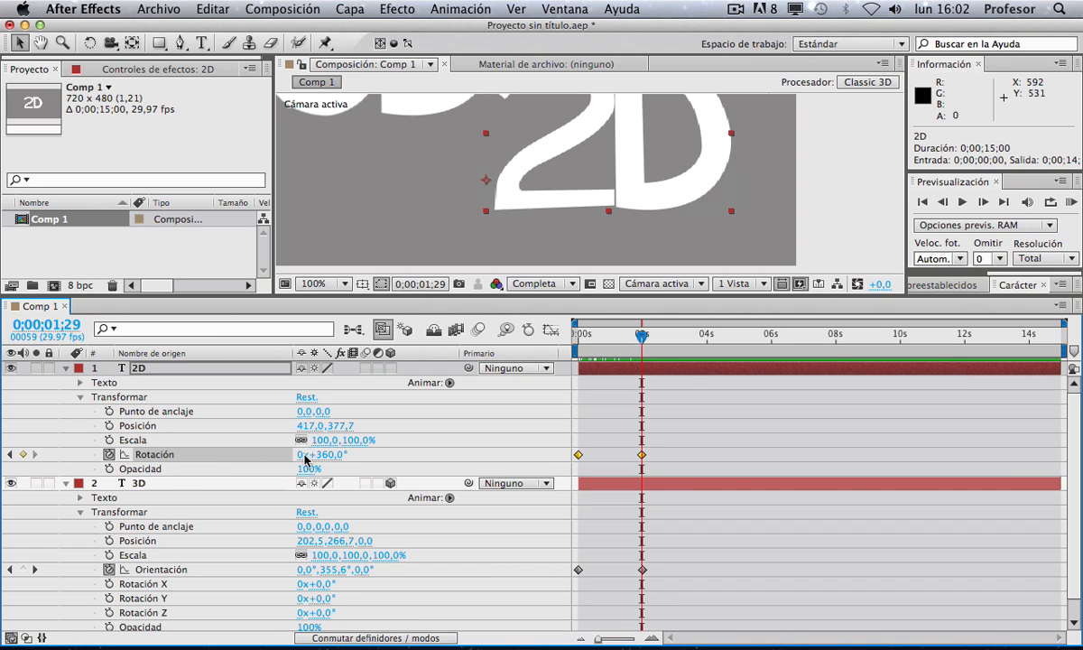
pyautogui.moveTo(644, 335)
pyautogui.mouseDown()
pyautogui.moveTo(570, 335)
pyautogui.moveTo(652, 343)
pyautogui.mouseUp()
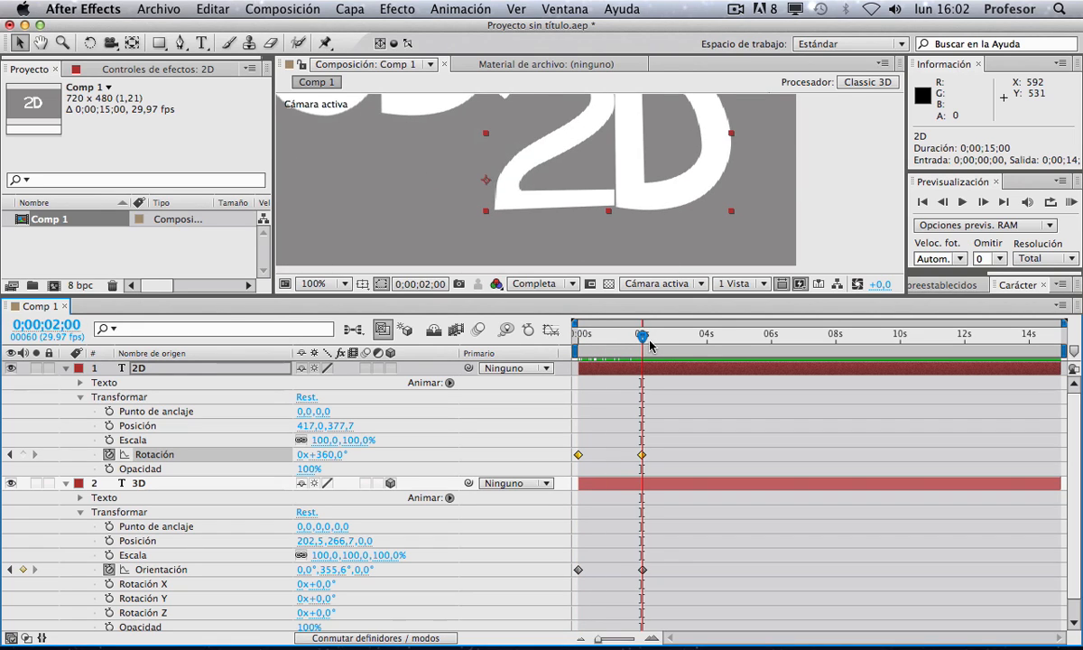
pyautogui.click(328, 455)
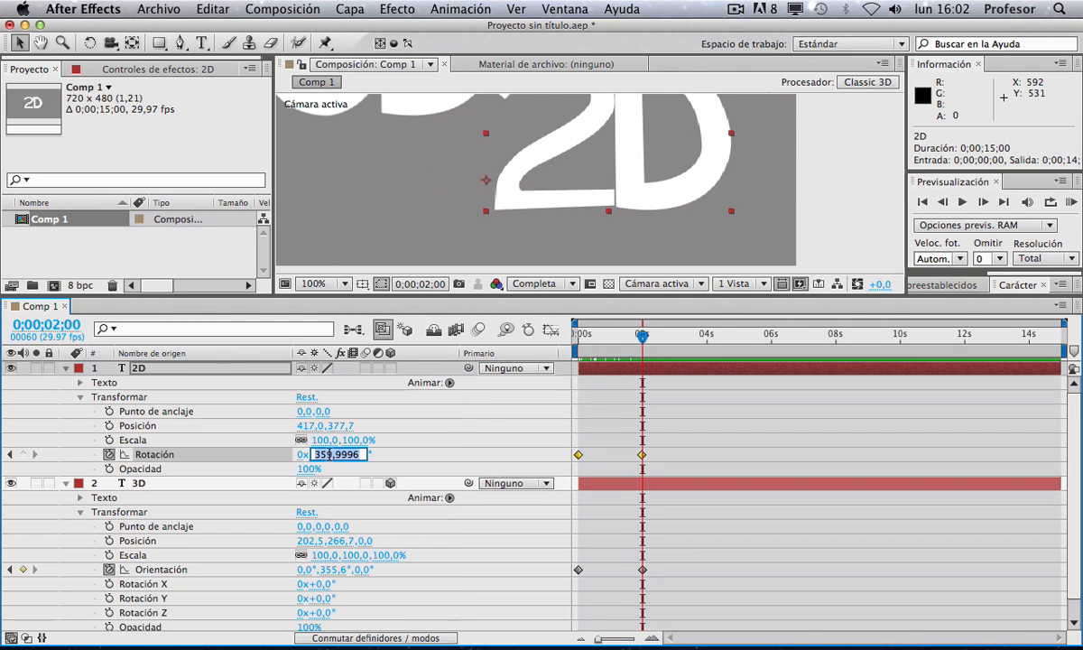
pyautogui.write('3')
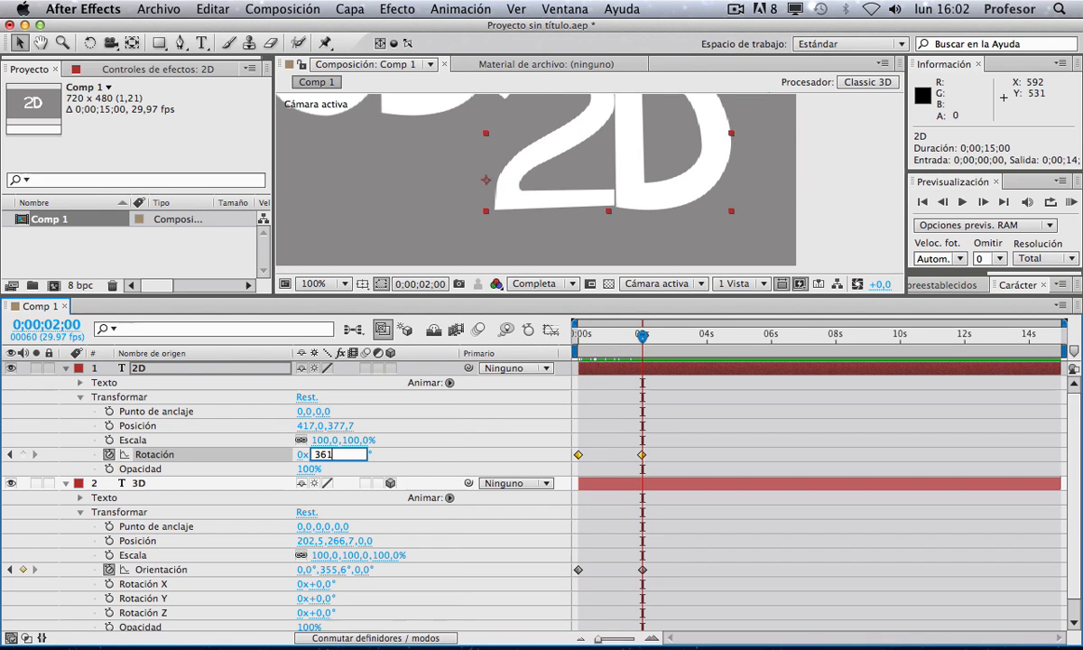
pyautogui.write('61')
pyautogui.press('Return')
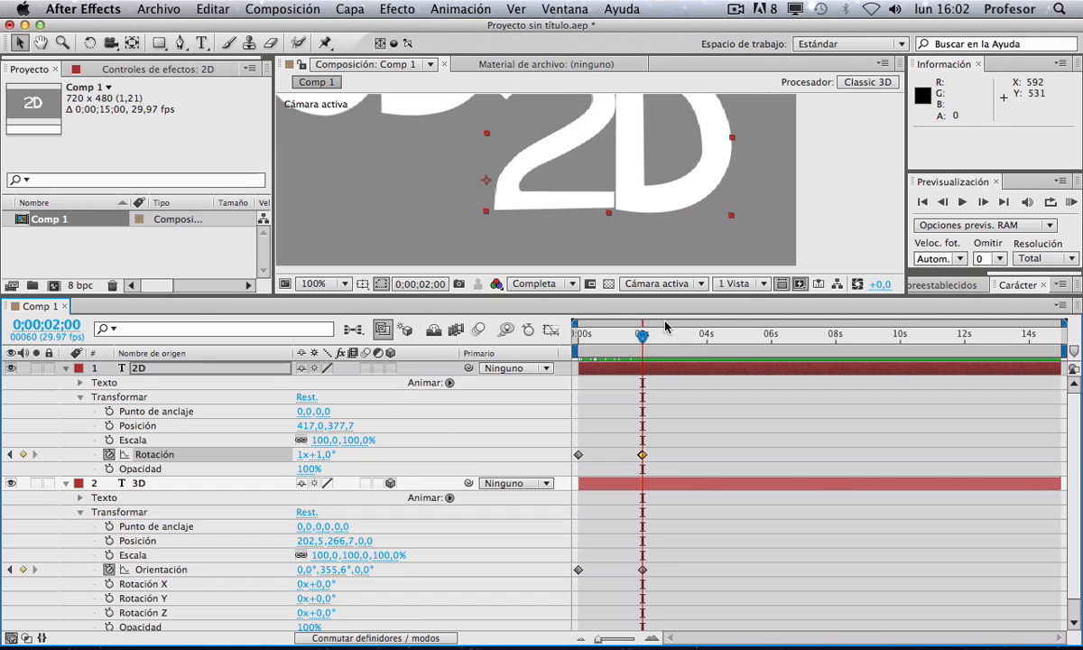
pyautogui.moveTo(641, 333); pyautogui.dragTo(564, 348)
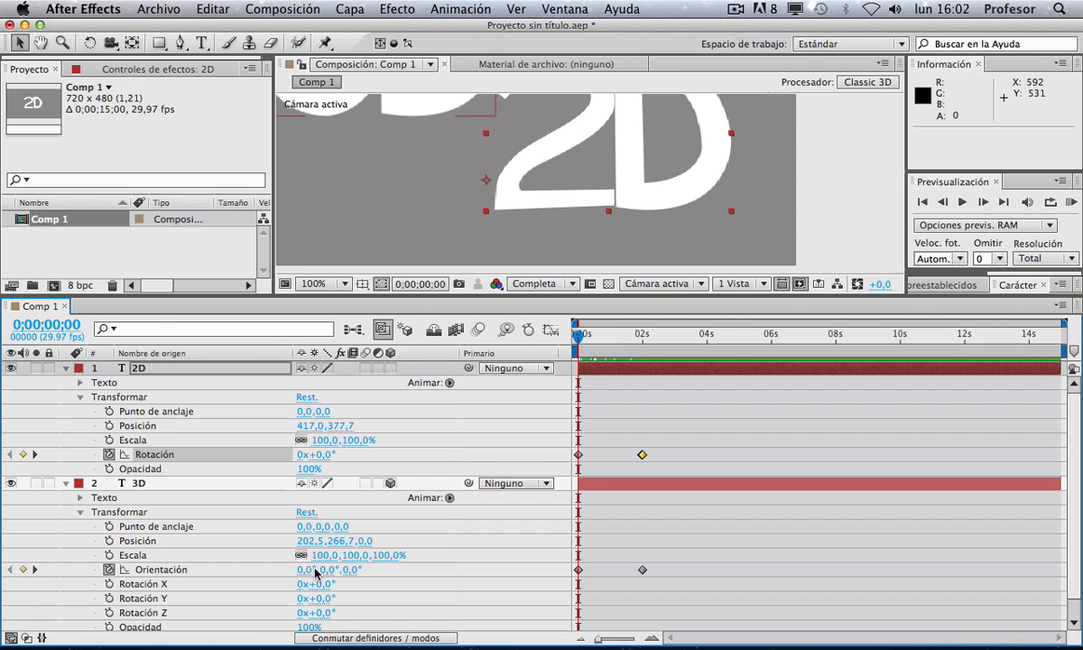
# Step: Delete the 3D layer's Orientation keyframes
pyautogui.click(584, 539)
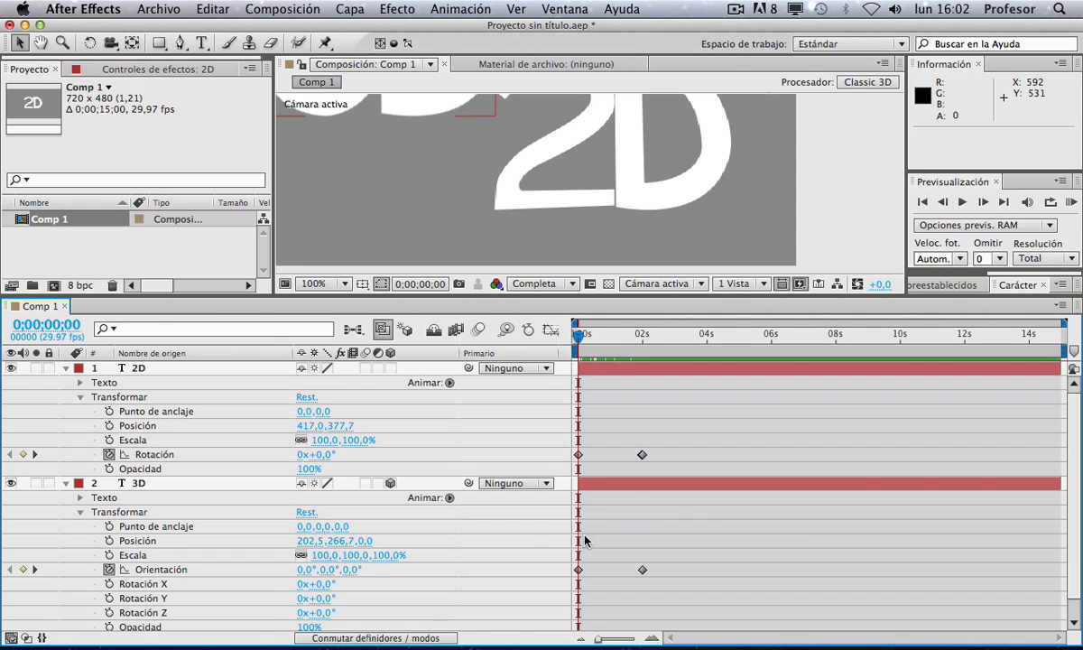
pyautogui.moveTo(667, 570); pyautogui.dragTo(565, 590)
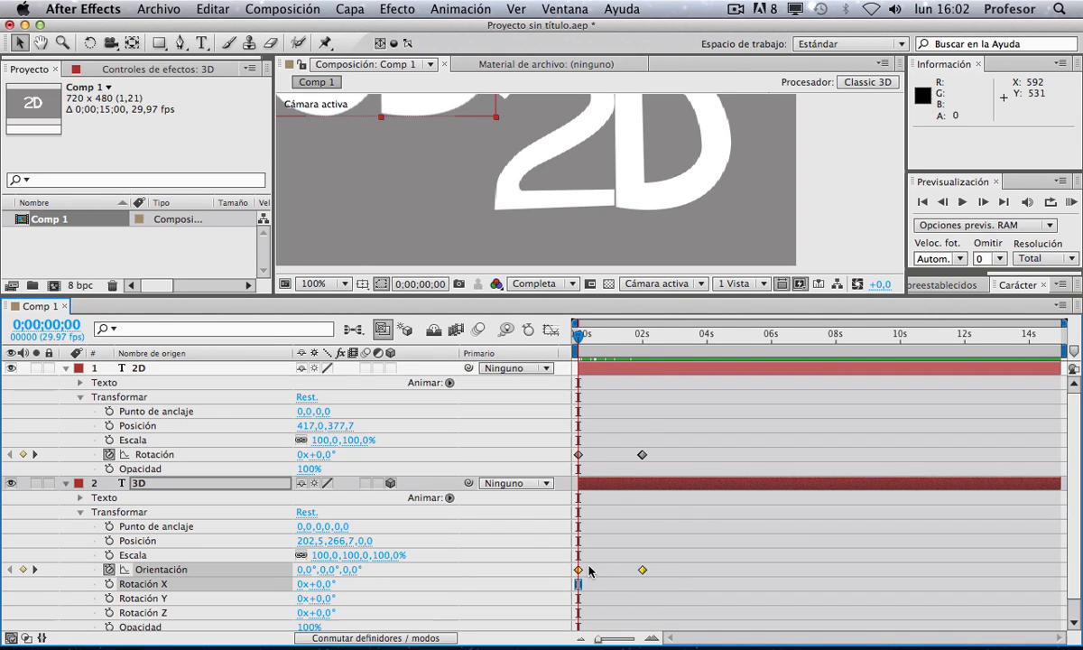
pyautogui.press('Delete')
# Step: Rotate the 3D text's orientation in the viewer, then undo the rotation
pyautogui.moveTo(429, 112); pyautogui.dragTo(554, 239)
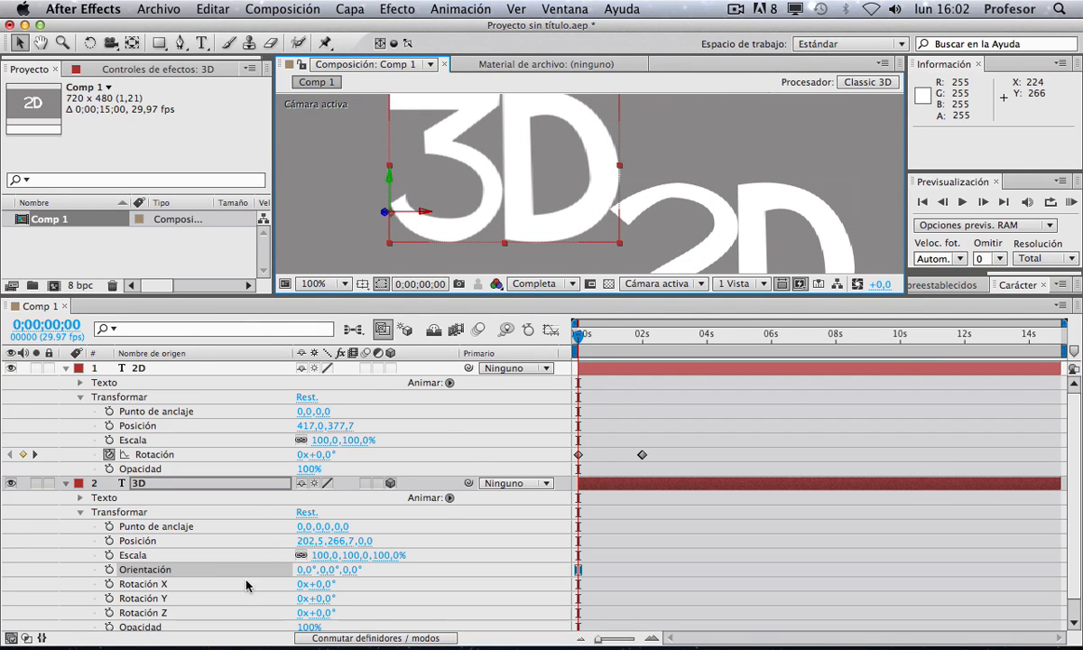
pyautogui.press('w')
pyautogui.moveTo(449, 150); pyautogui.dragTo(443, 280)
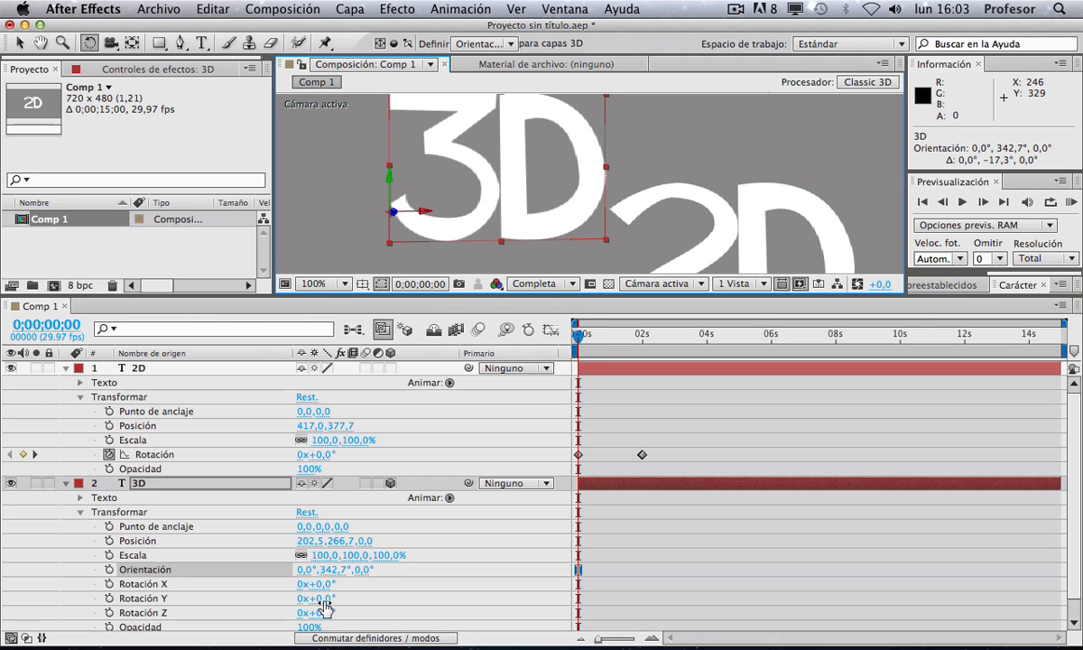
pyautogui.press('super+z')
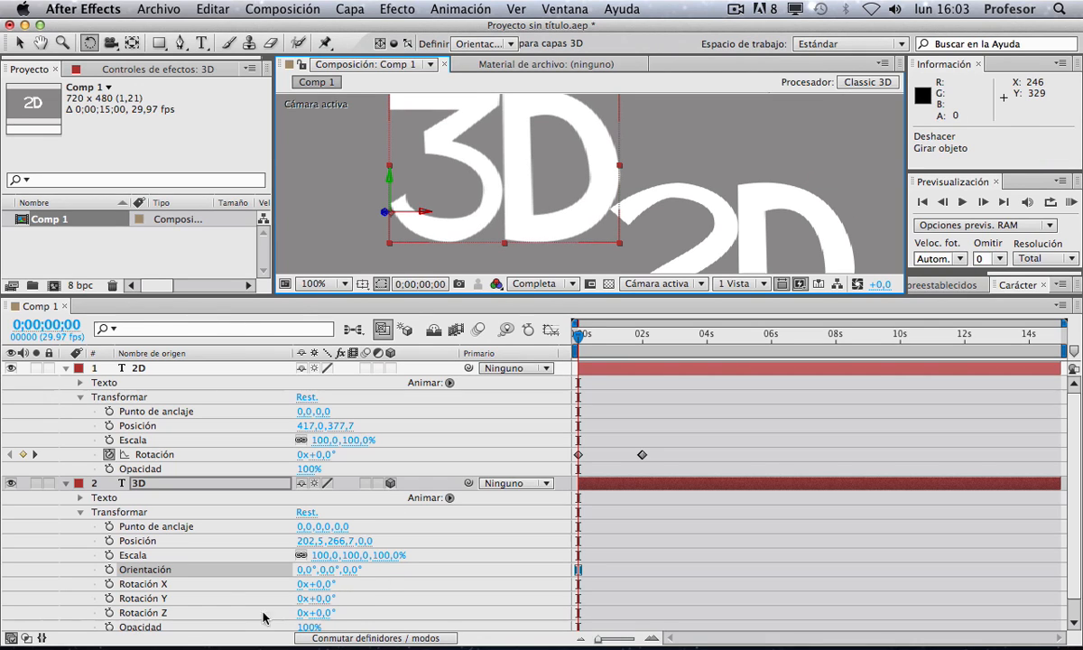
# Step: Keyframe the 3D layer's Y Rotation and set it to 1x+1.0° at about 2 seconds
pyautogui.click(110, 599)
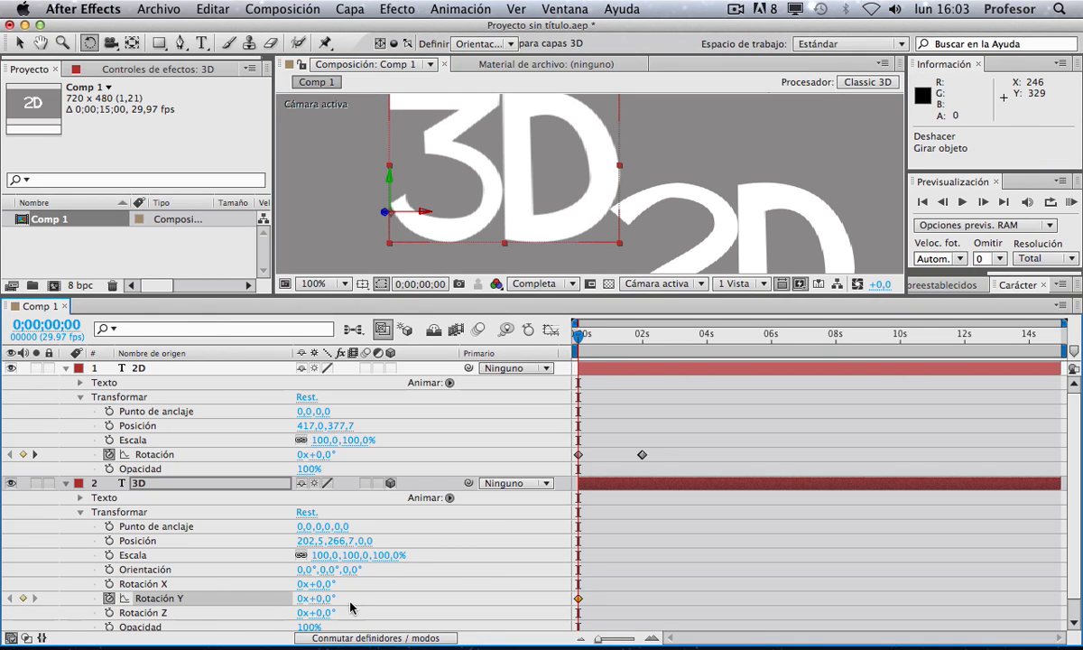
pyautogui.moveTo(578, 339); pyautogui.dragTo(642, 339)
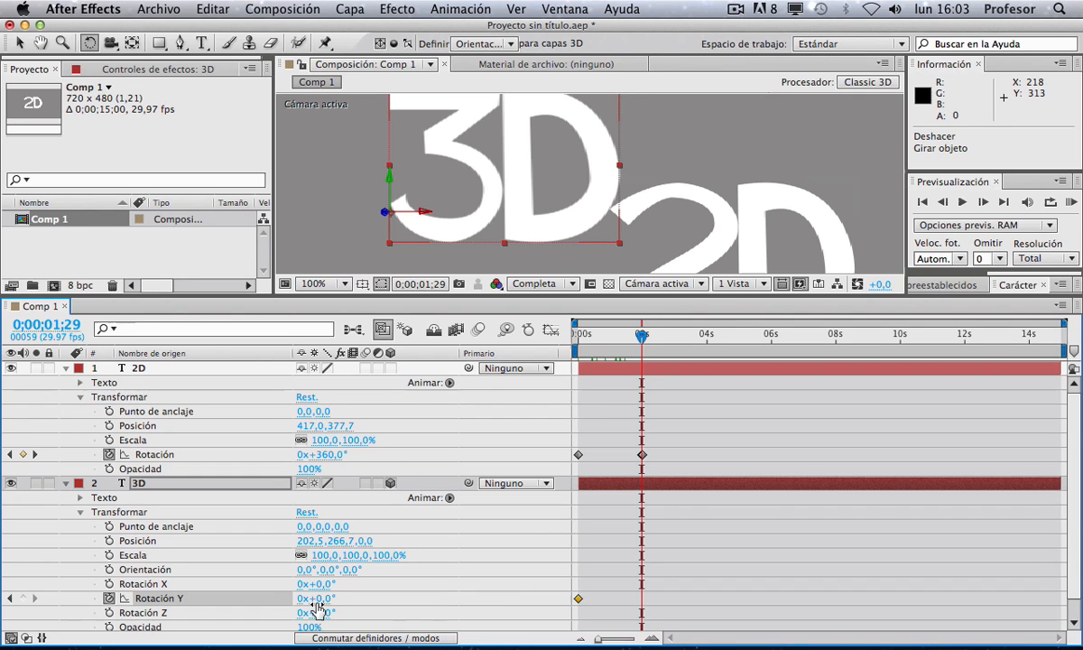
pyautogui.moveTo(325, 599); pyautogui.dragTo(572, 585)
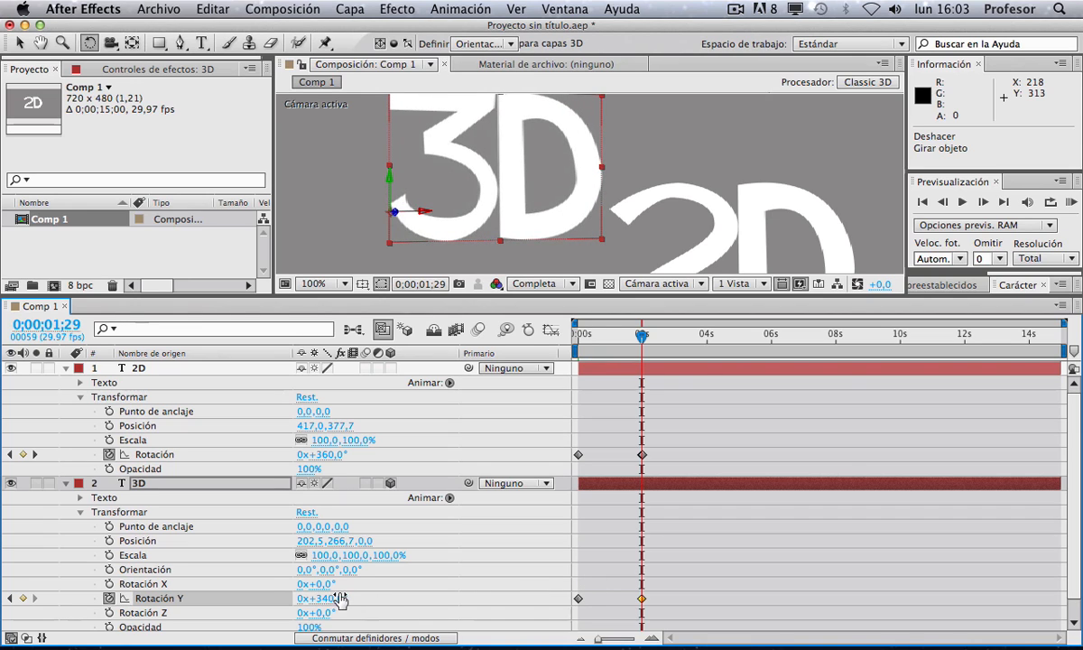
pyautogui.moveTo(329, 603); pyautogui.dragTo(344, 596)
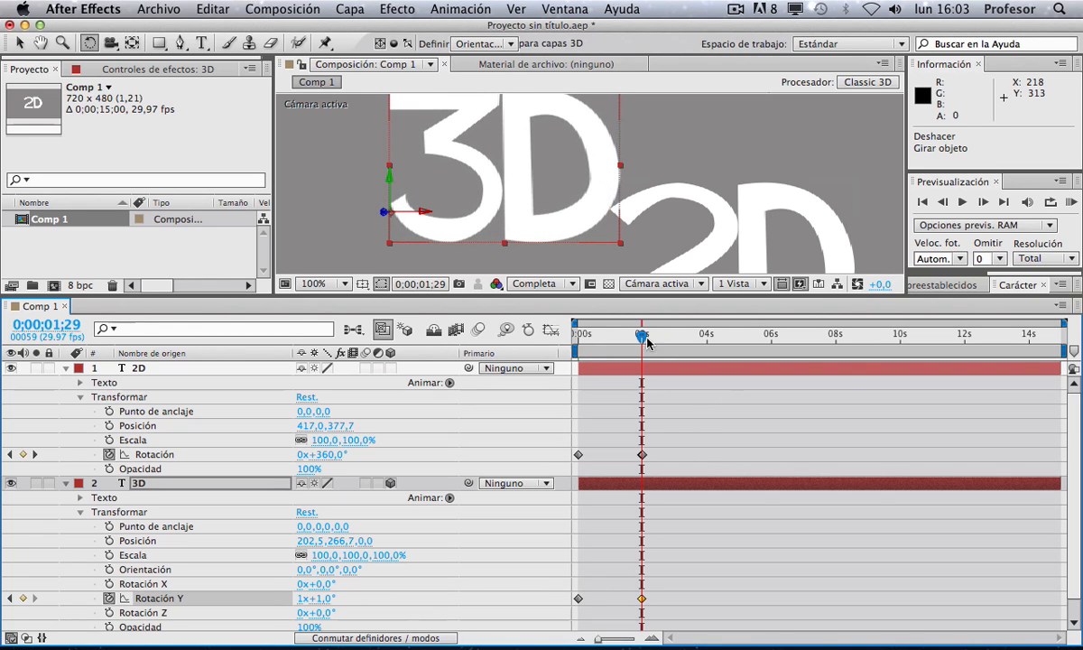
# Step: Scrub through the rotation animation and inspect the 3D layer's rotation and material option properties
pyautogui.moveTo(642, 332)
pyautogui.mouseDown()
pyautogui.moveTo(559, 338)
pyautogui.moveTo(663, 336)
pyautogui.mouseUp()
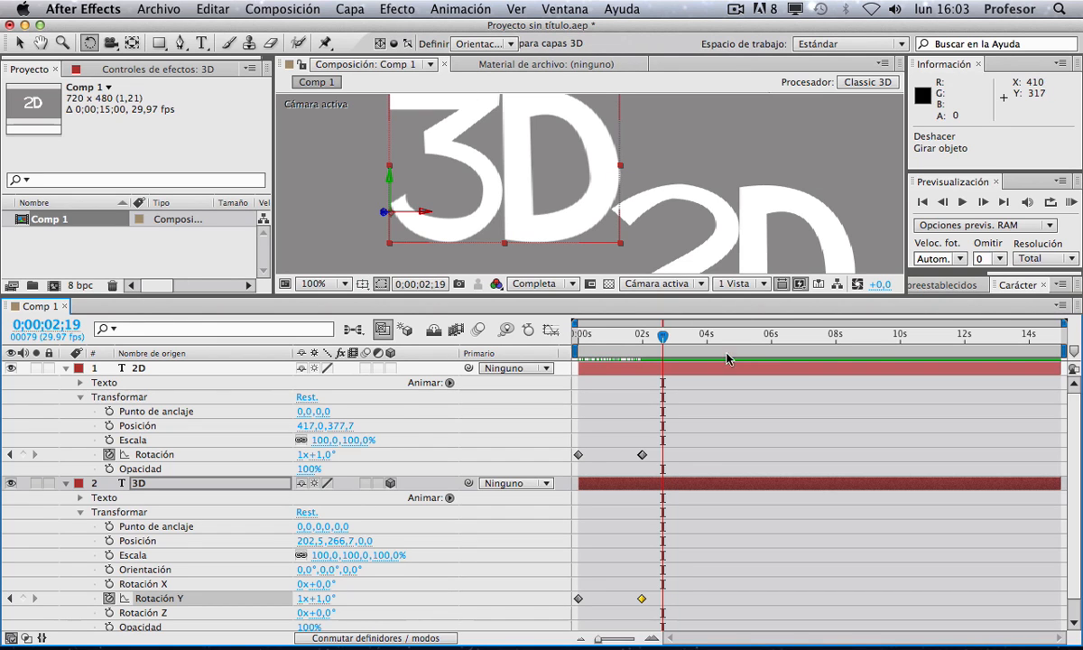
pyautogui.moveTo(651, 339); pyautogui.dragTo(561, 345)
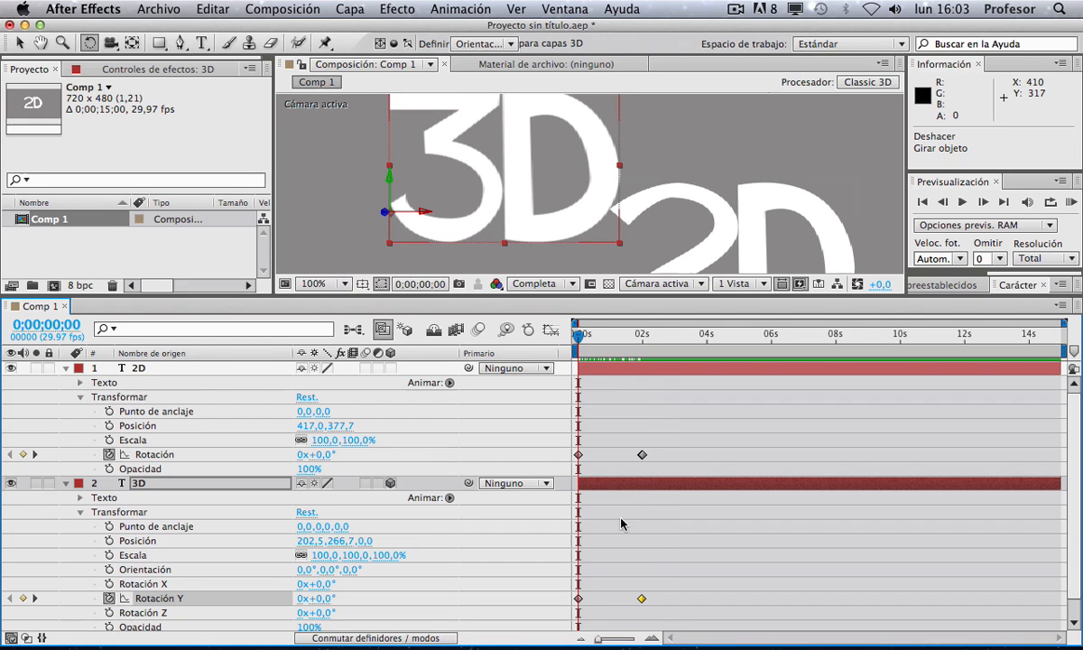
pyautogui.scroll(-1, 181, 584)
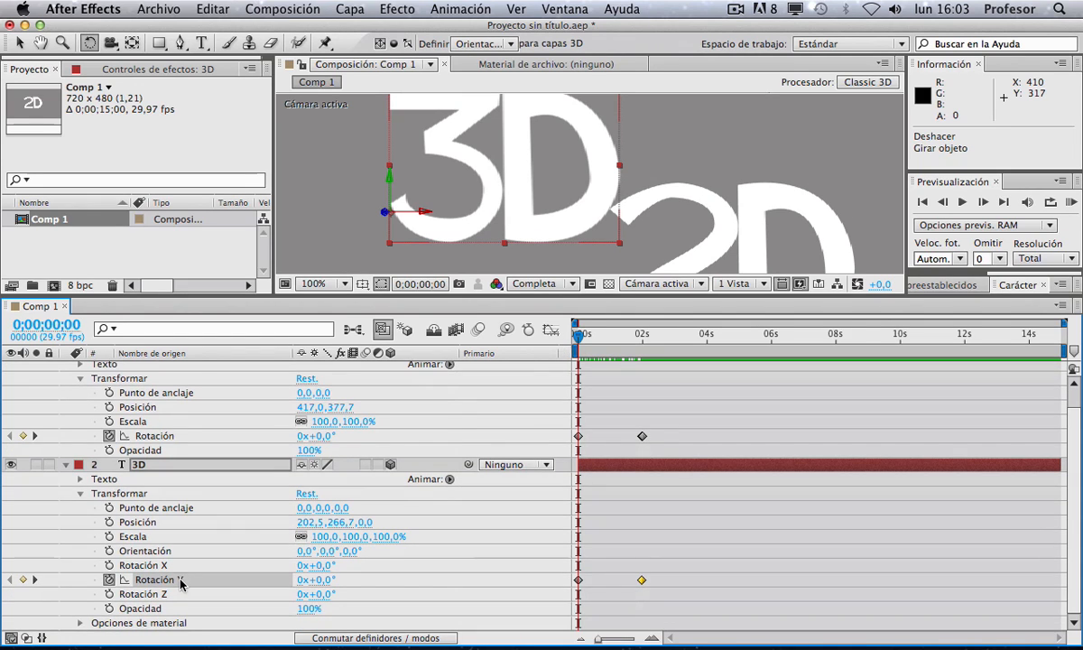
pyautogui.click(140, 565)
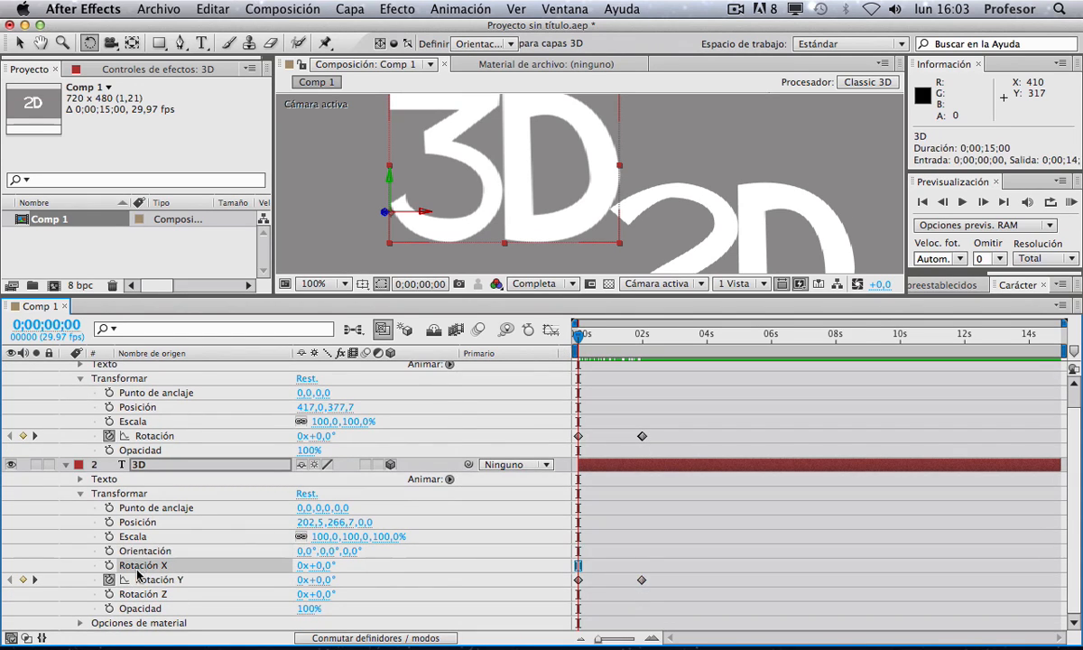
pyautogui.click(149, 585)
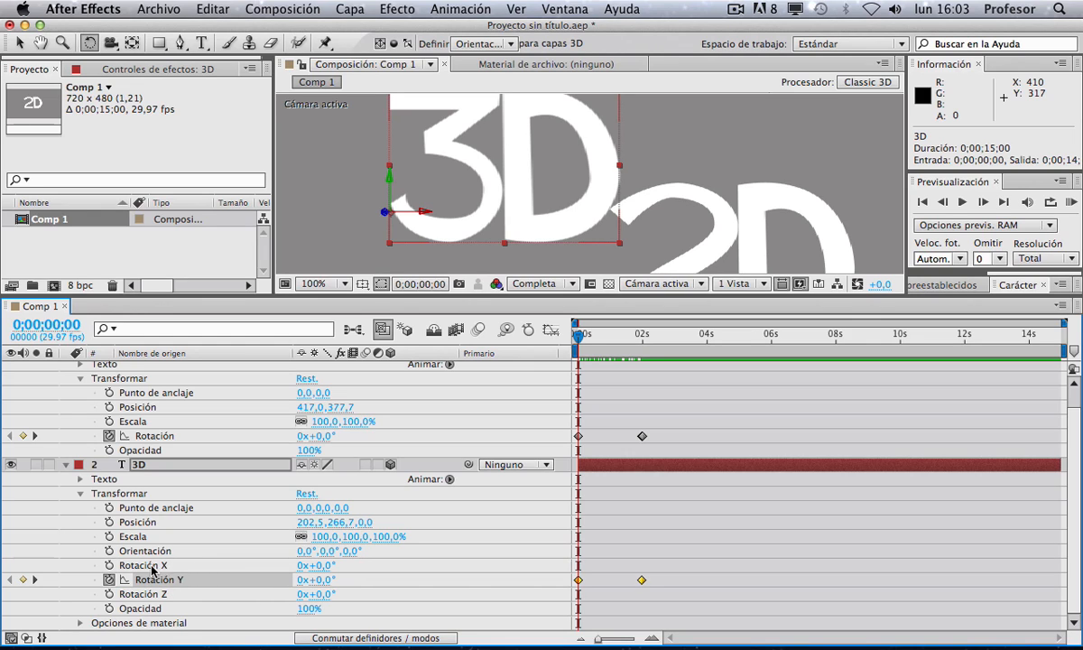
pyautogui.click(152, 566)
pyautogui.click(156, 581)
pyautogui.click(156, 595)
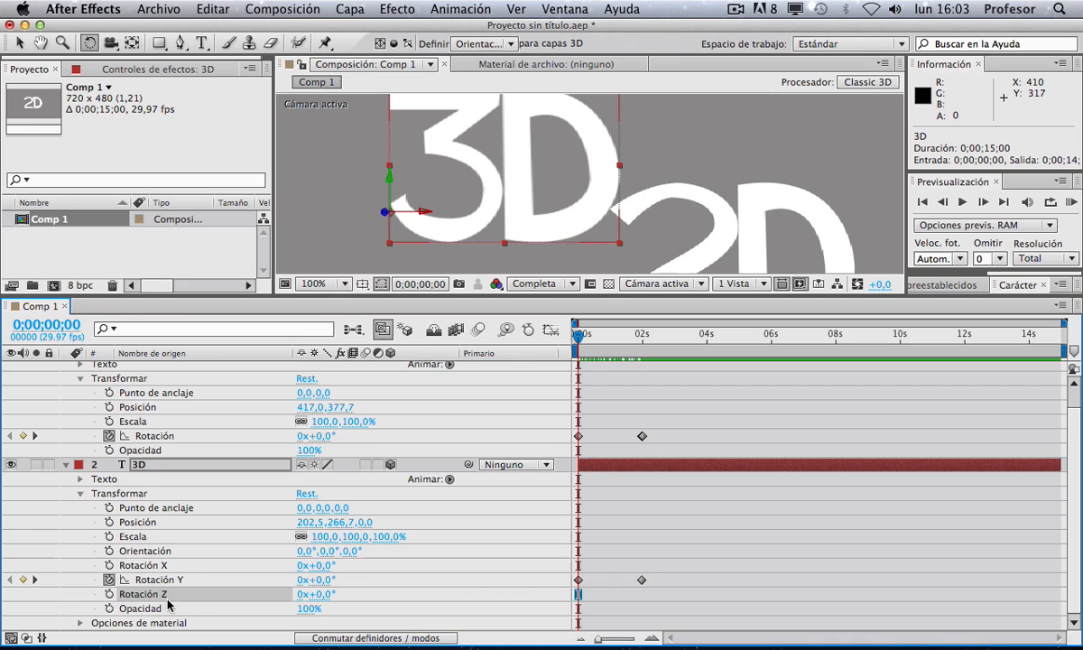
pyautogui.click(79, 623)
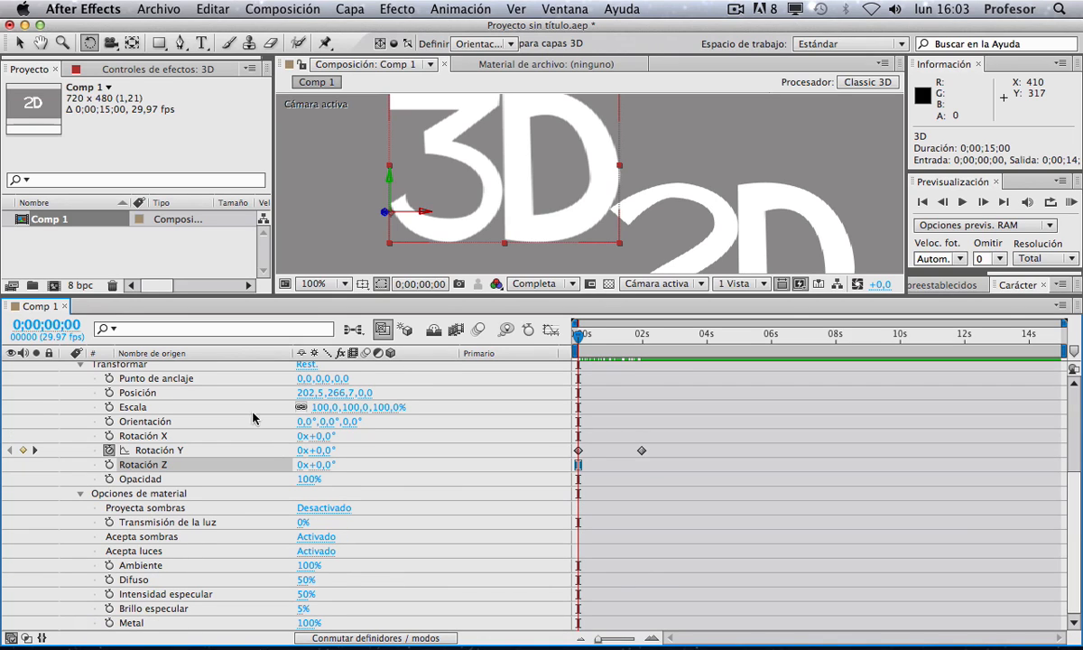
pyautogui.scroll(5, 252, 424)
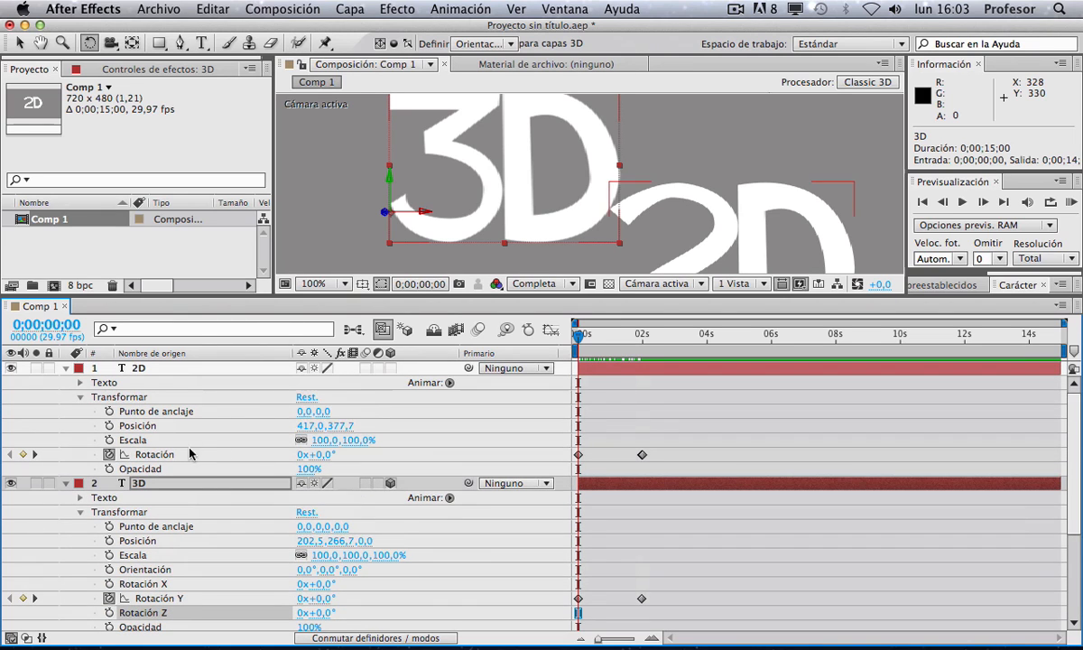
# Step: Delete the 2D text layer
pyautogui.moveTo(472, 295); pyautogui.dragTo(472, 376)
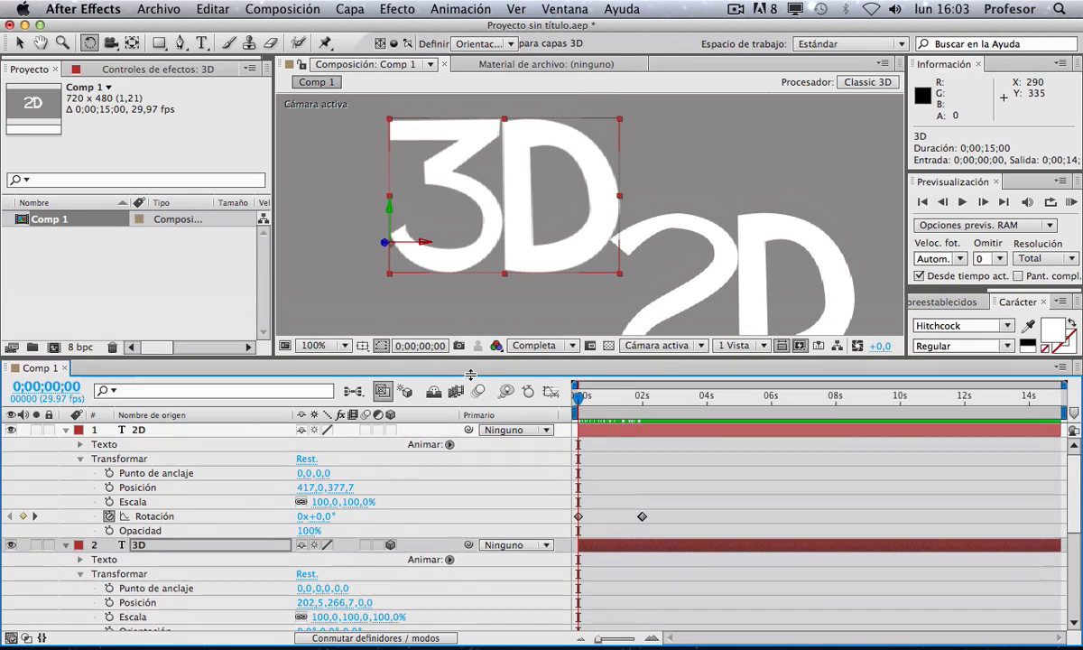
pyautogui.click(216, 448)
pyautogui.press('Delete')
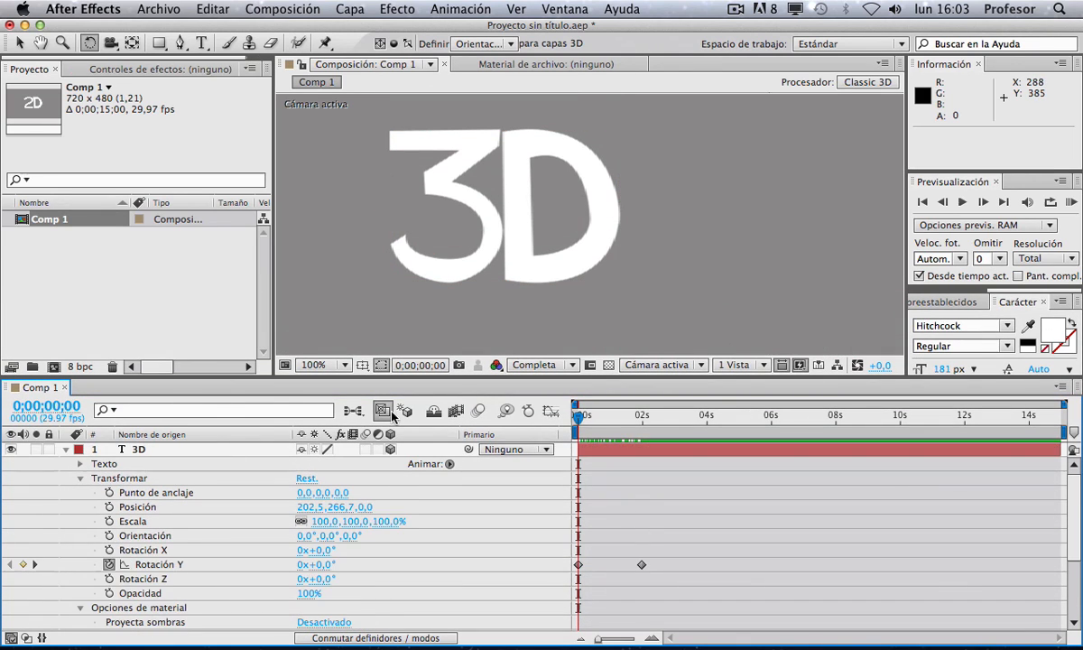
# Step: Add a new two-node camera layer with the 50 mm preset
pyautogui.press('z')
pyautogui.keyDown('alt'); pyautogui.click(446, 284); pyautogui.keyUp('alt')
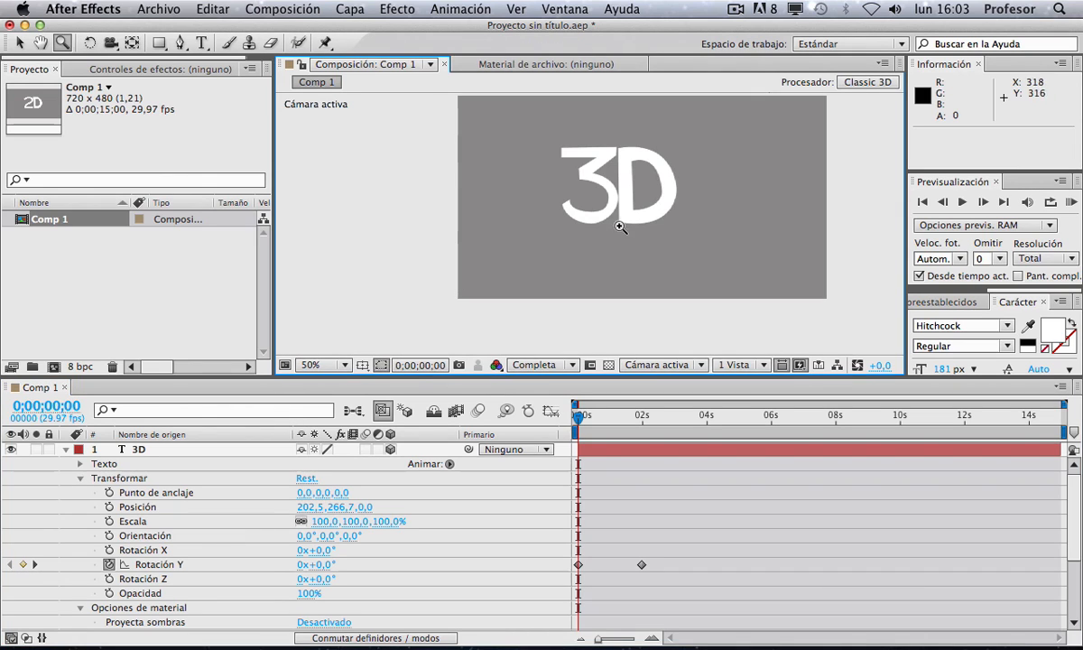
pyautogui.click(65, 449)
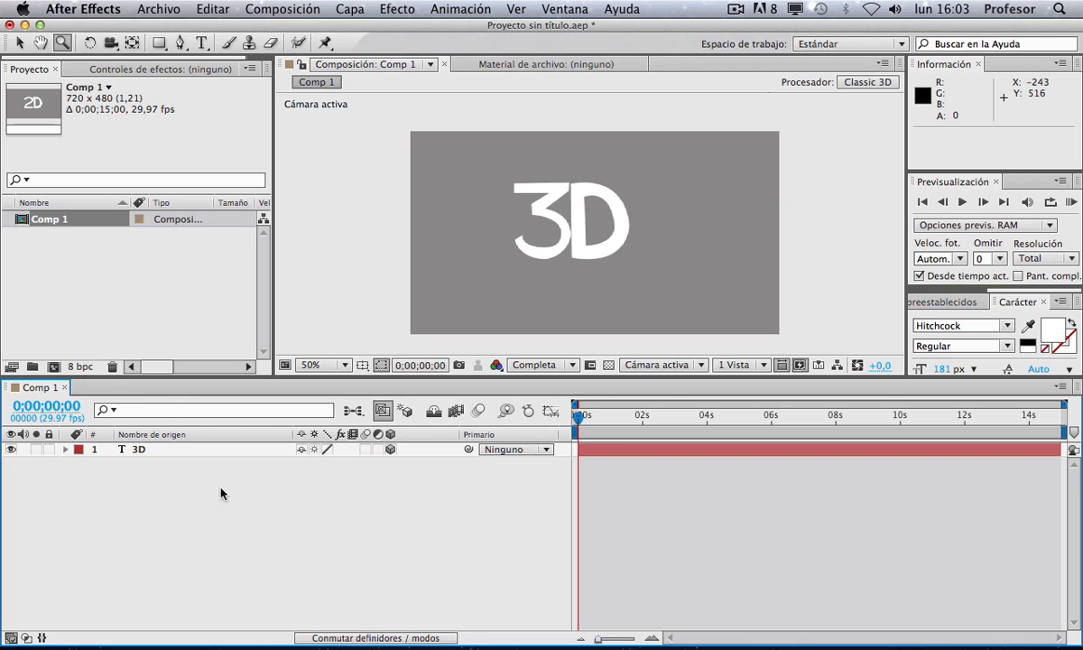
pyautogui.click(351, 9)
pyautogui.moveTo(406, 30)
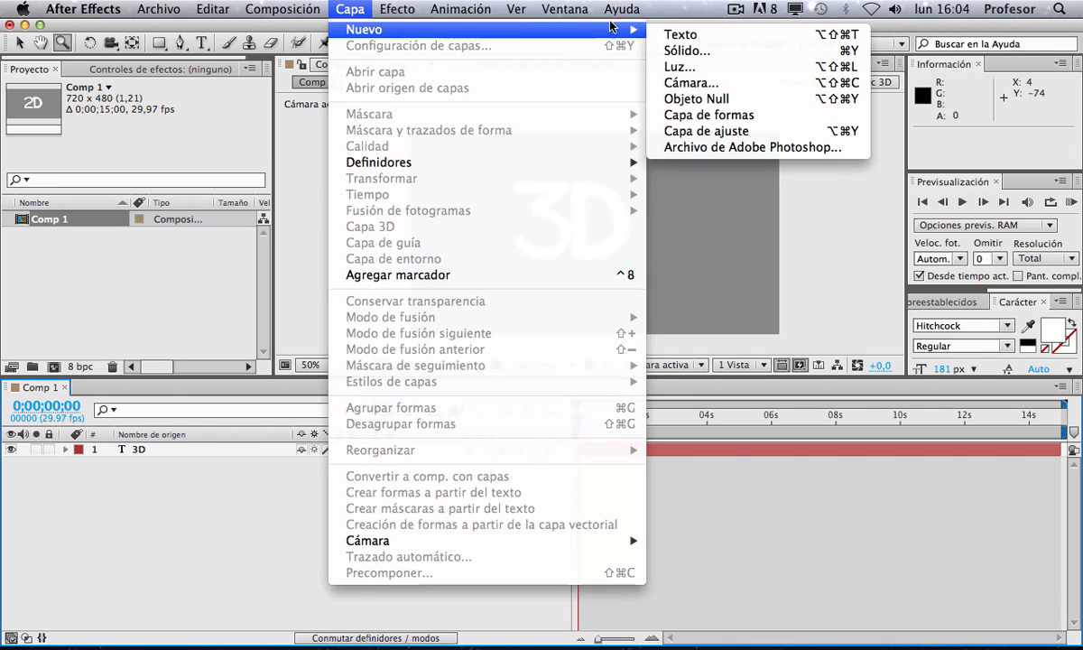
pyautogui.click(711, 84)
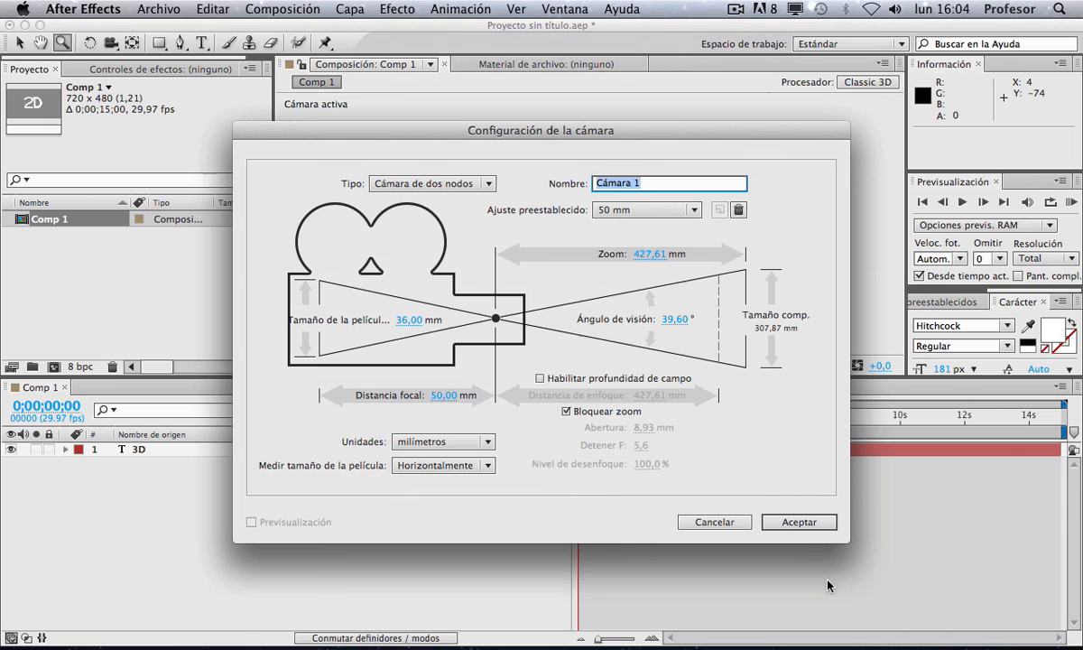
pyautogui.click(818, 520)
# Step: Add a new spot light layer with intensity 100% and cone angle 90°
pyautogui.click(372, 13)
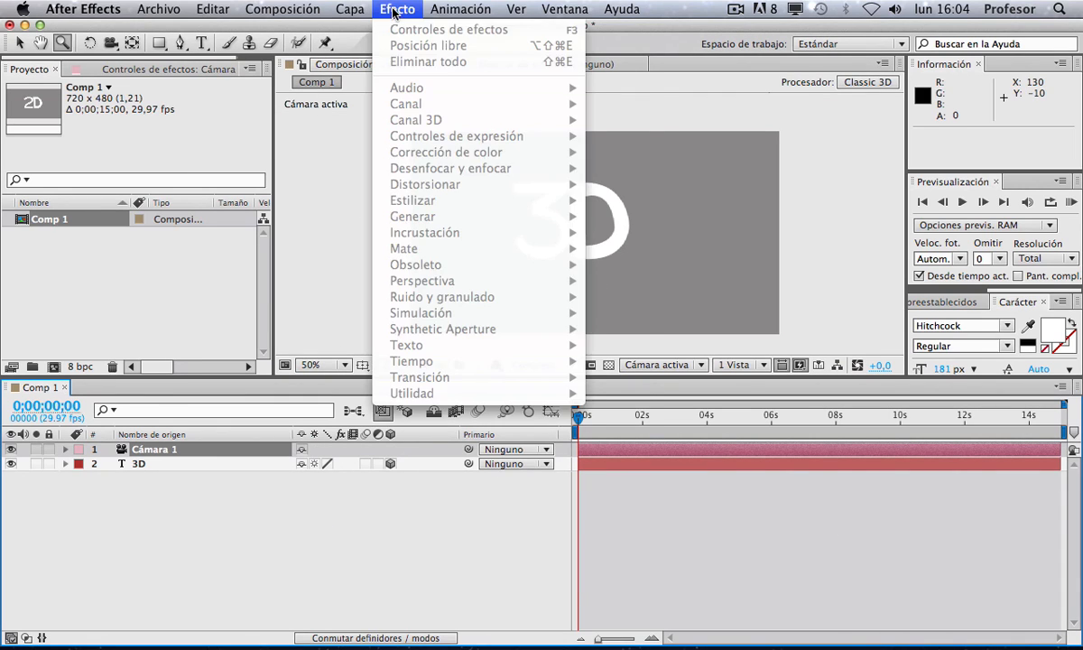
pyautogui.moveTo(352, 30)
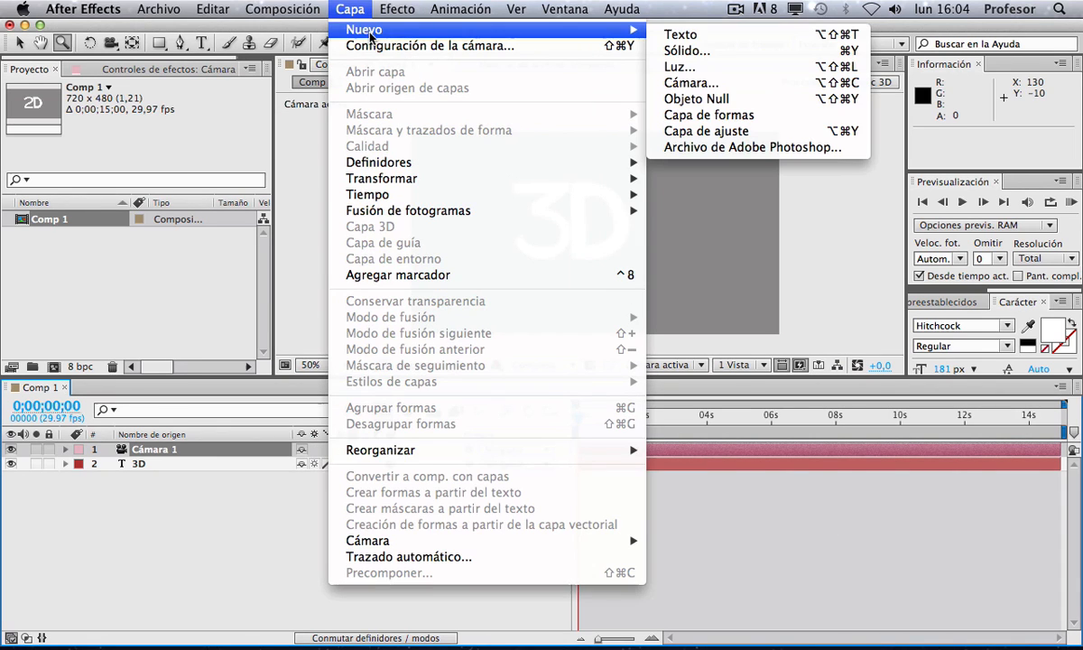
pyautogui.click(716, 71)
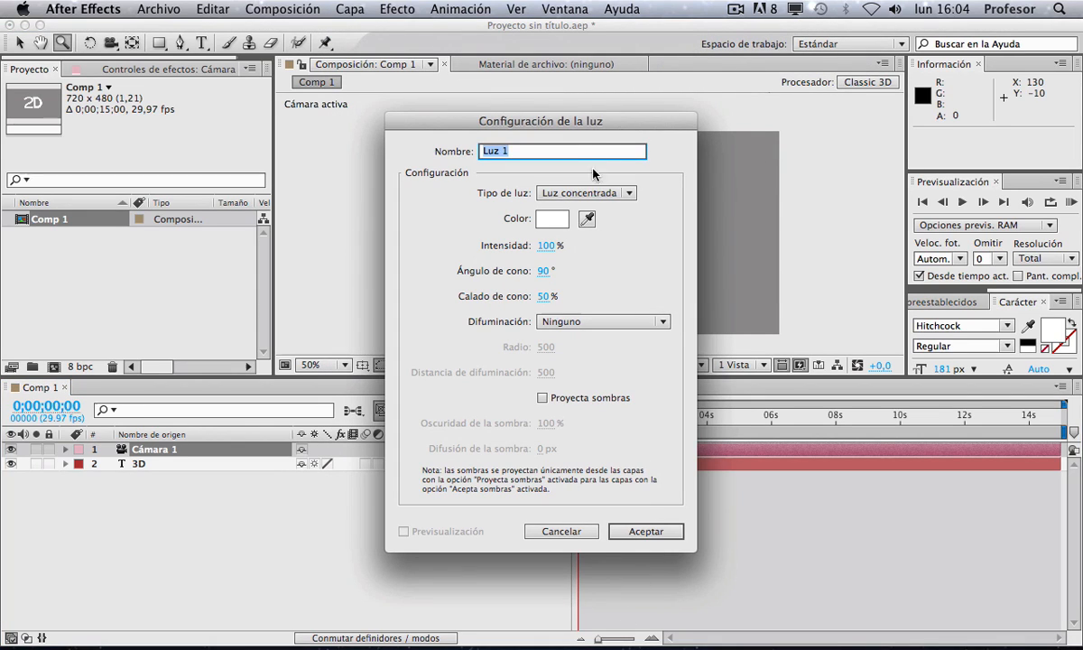
pyautogui.click(652, 539)
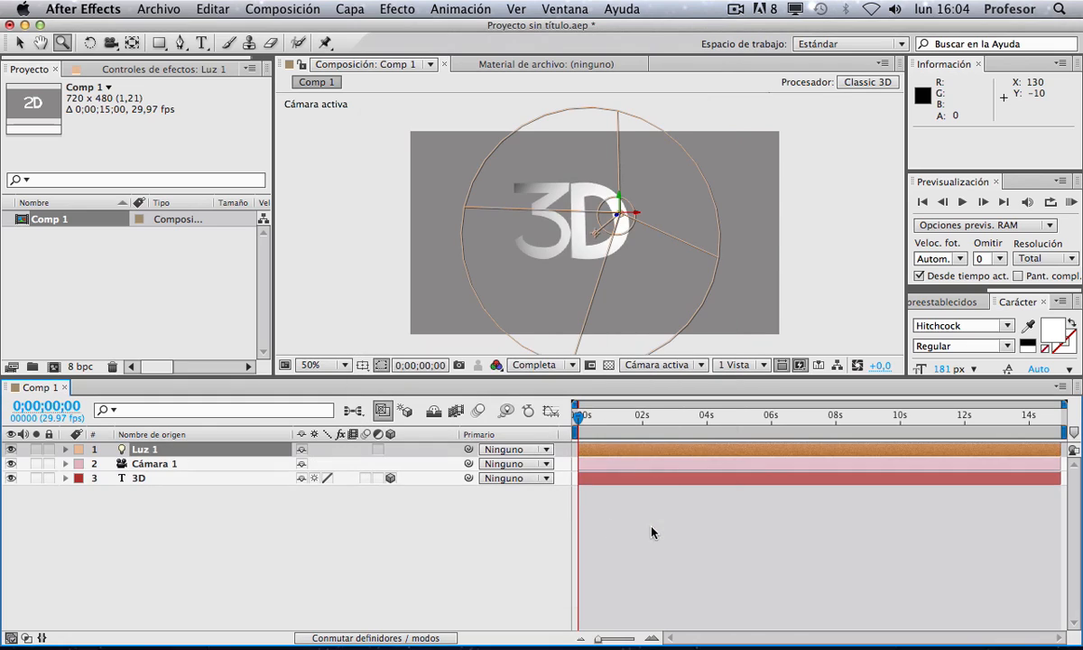
# Step: Rotate the spot light to an orientation of about 5°, 330°, 357° so it lights the text from the side
pyautogui.press('w')
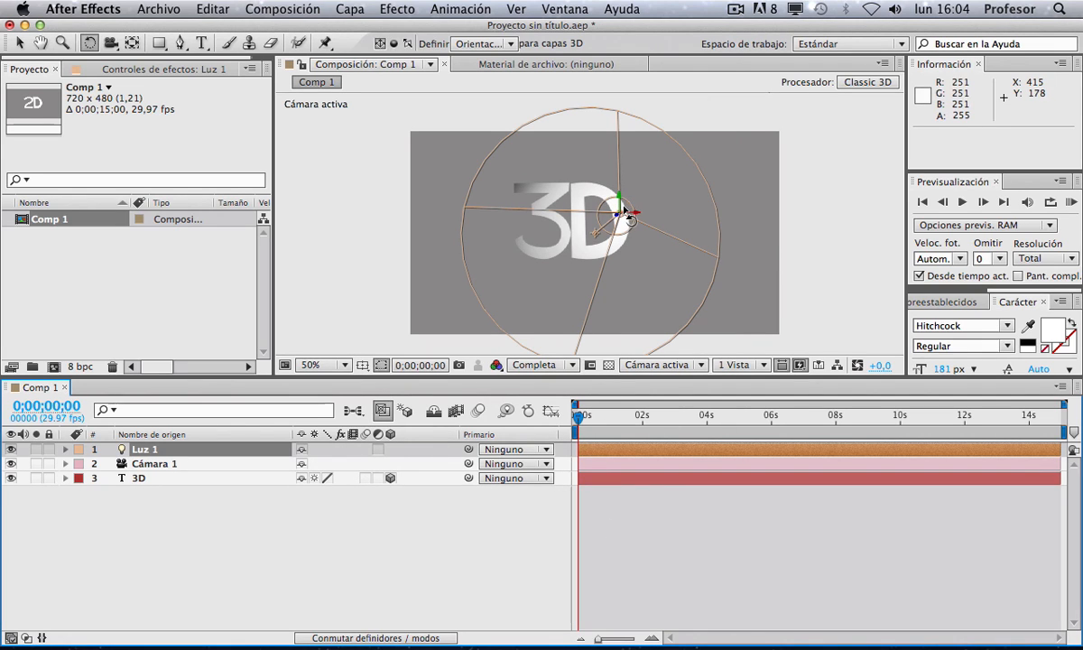
pyautogui.click(671, 400)
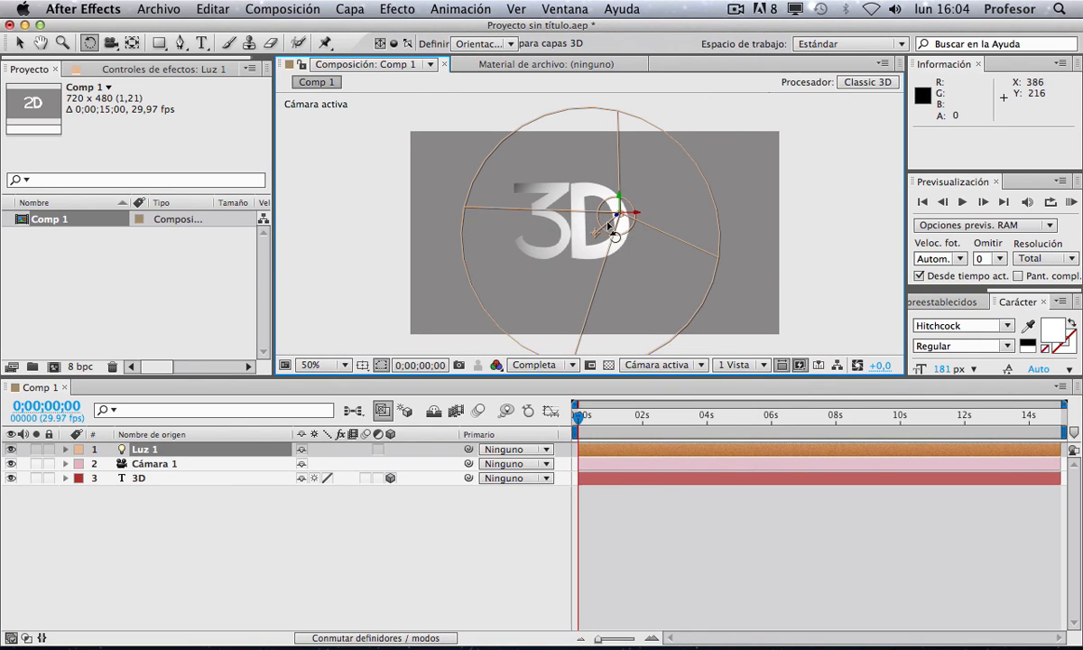
pyautogui.moveTo(618, 222); pyautogui.dragTo(594, 232)
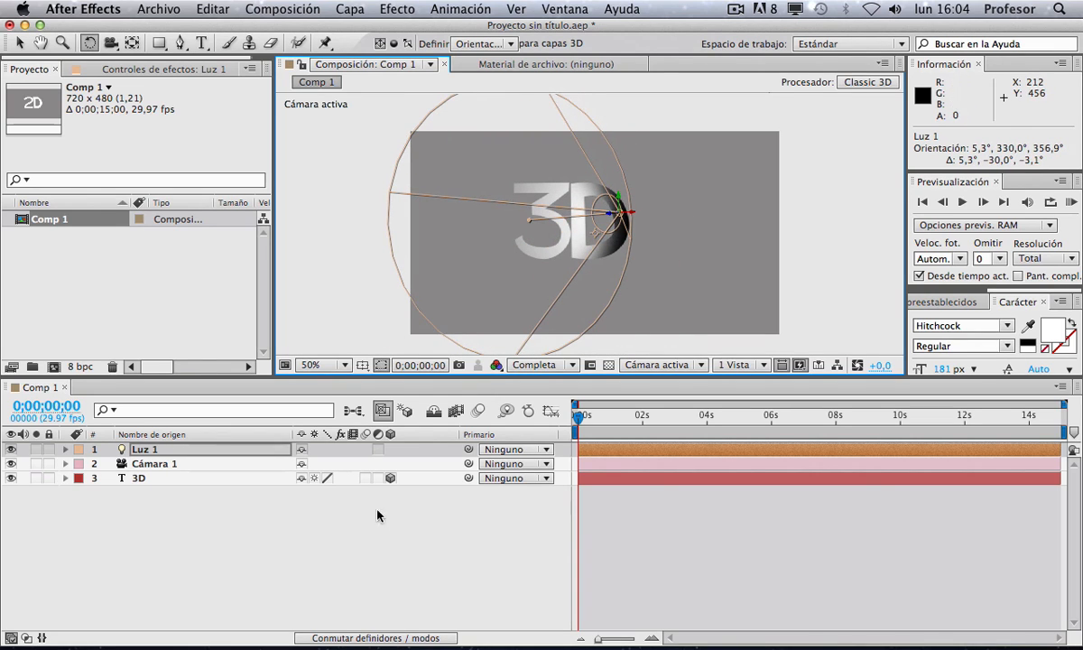
# Step: Create a new 720 x 480 solid layer colored black with the eyedropper
pyautogui.click(191, 521)
pyautogui.rightClick(178, 511)
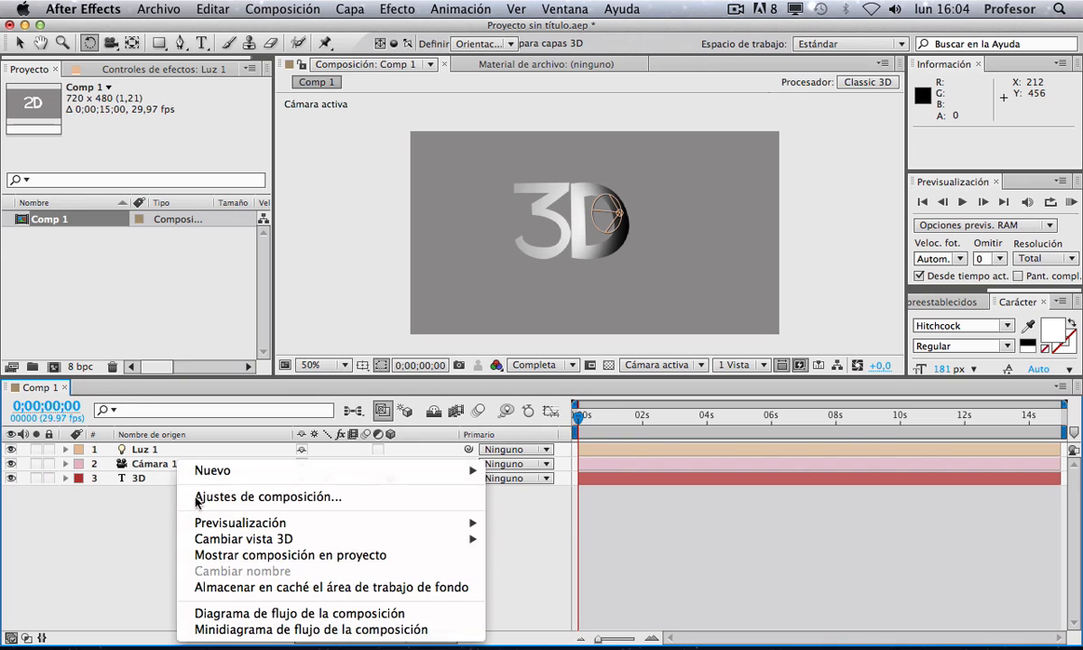
pyautogui.moveTo(223, 476)
pyautogui.click(563, 515)
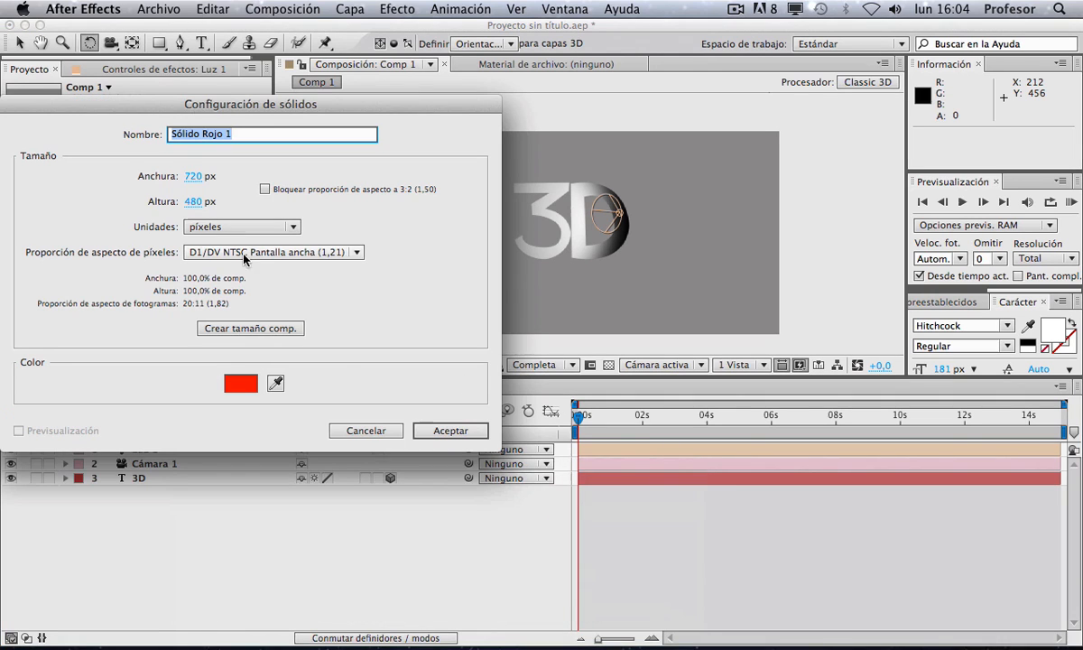
pyautogui.click(276, 382)
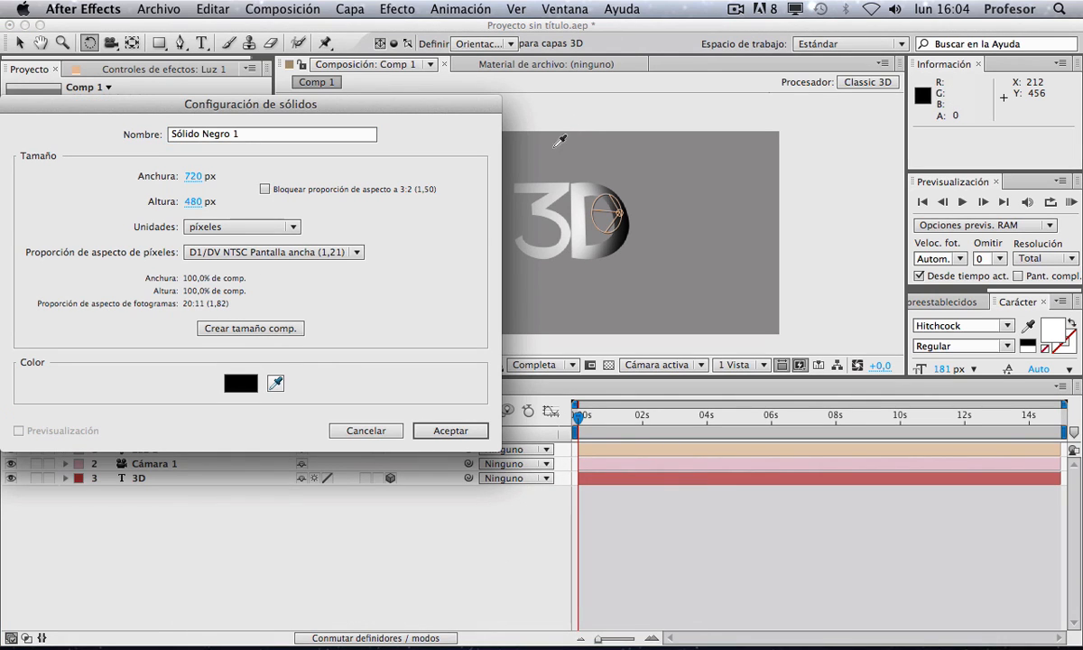
pyautogui.click(457, 431)
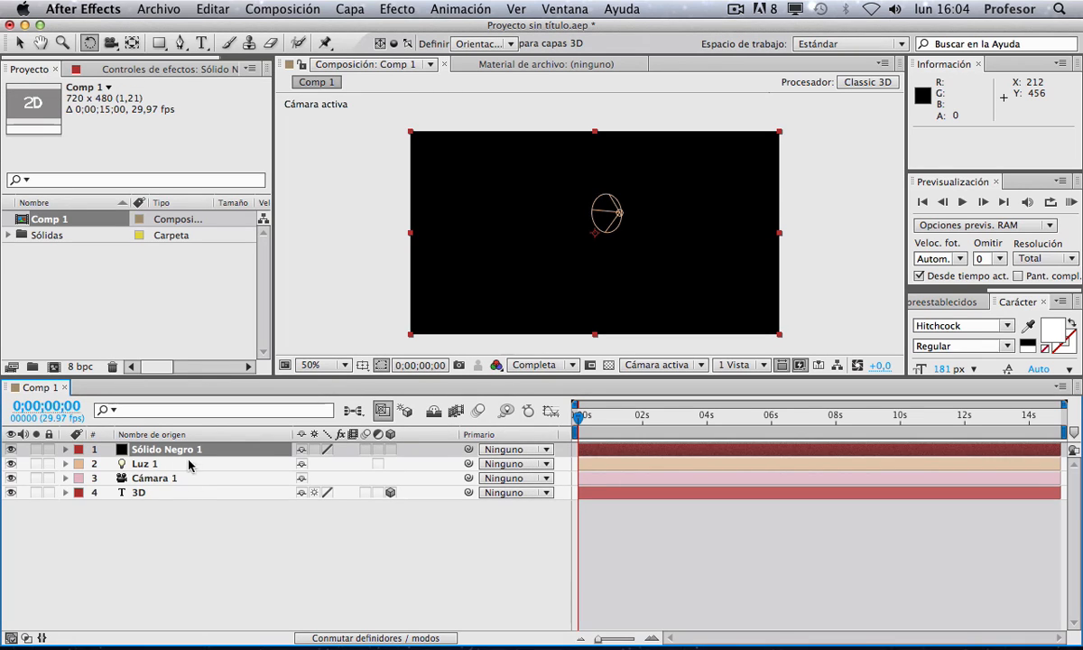
# Step: Move the solid to the bottom of the layer stack and make it a 3D layer
pyautogui.moveTo(188, 464); pyautogui.dragTo(193, 495)
pyautogui.press('v')
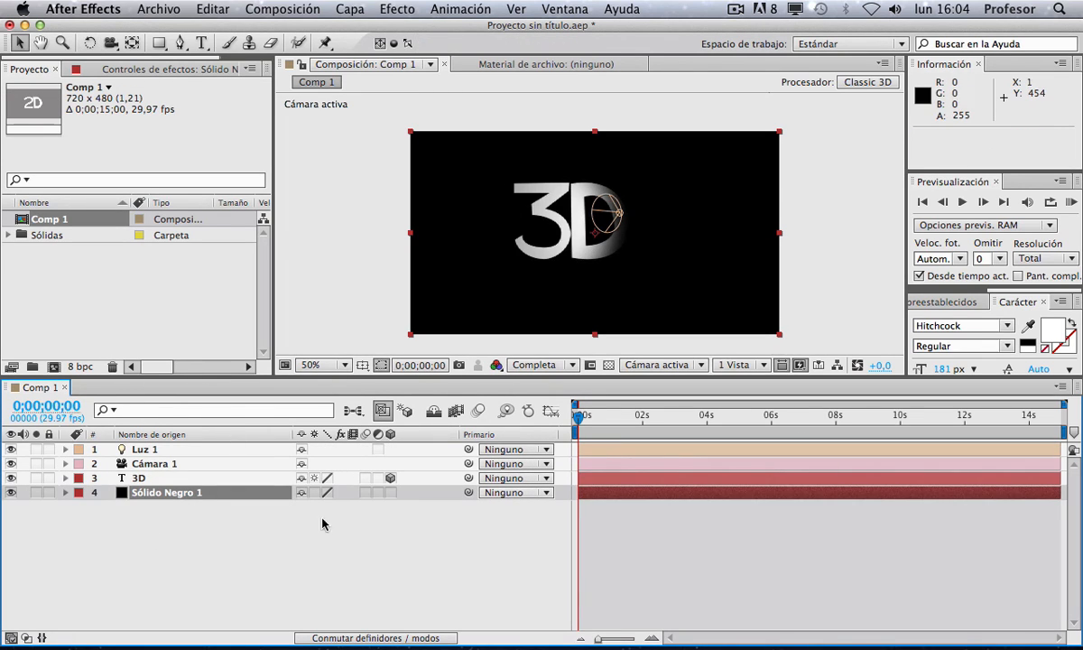
pyautogui.click(388, 492)
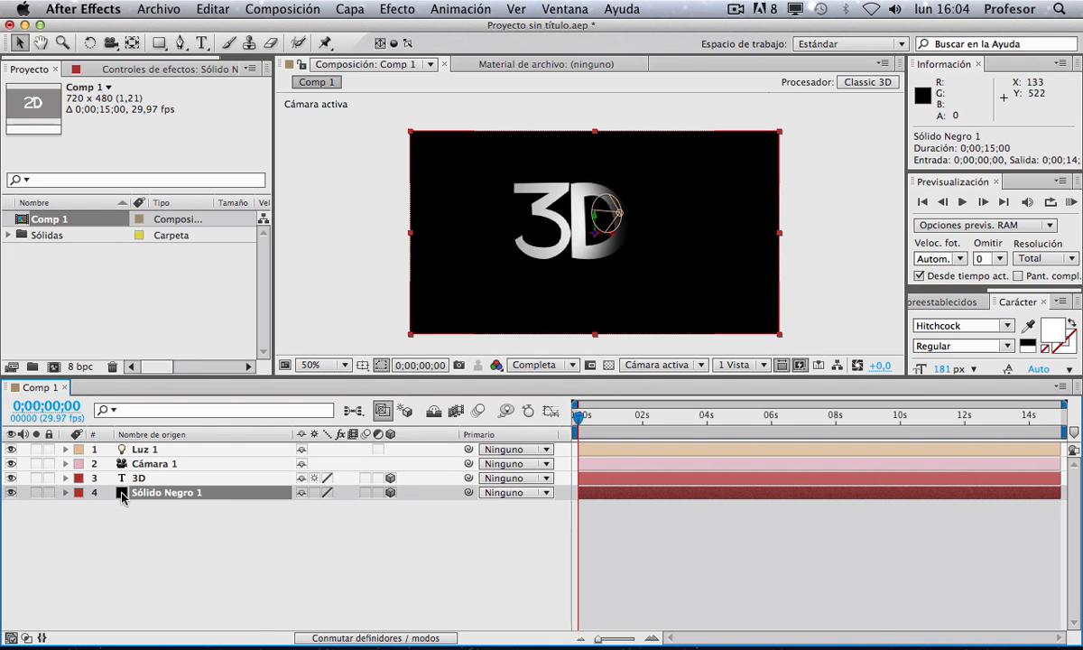
# Step: Change the solid's color to white in its solid settings
pyautogui.press('super+shift+y')
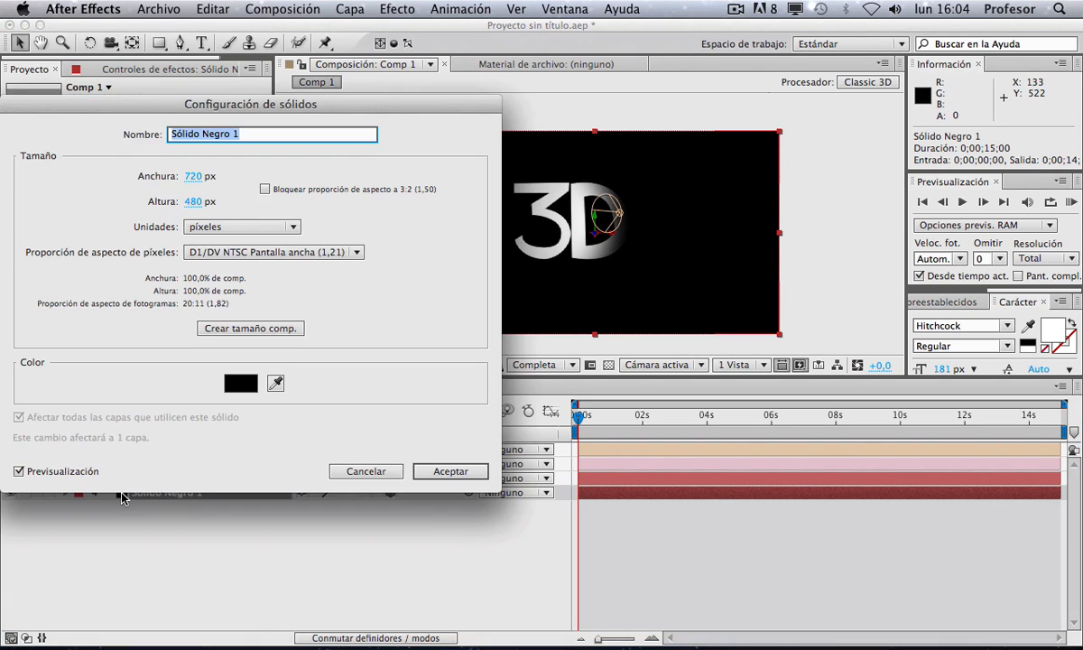
pyautogui.click(276, 382)
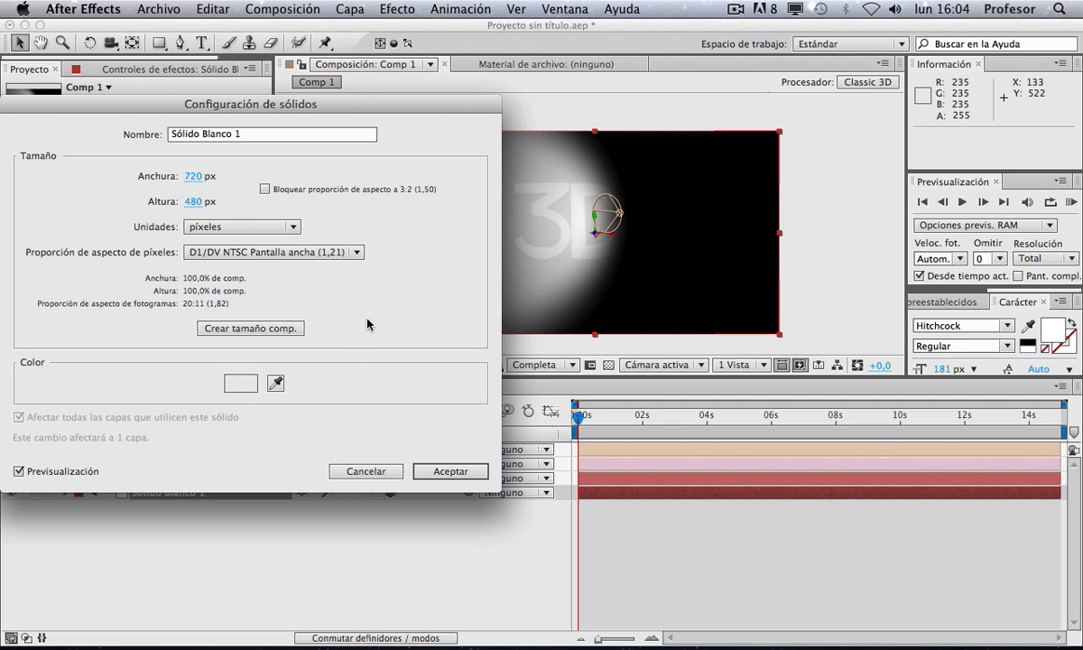
pyautogui.click(450, 471)
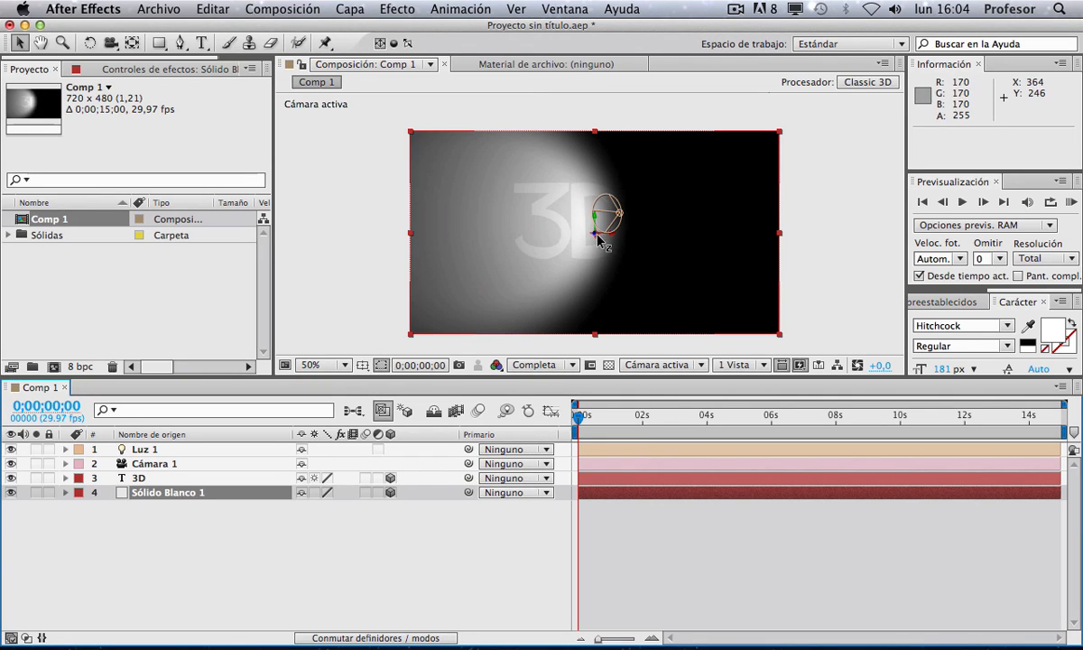
# Step: Move the solid back to Z position 564.5 and scale it to 143%
pyautogui.moveTo(598, 240); pyautogui.dragTo(591, 463)
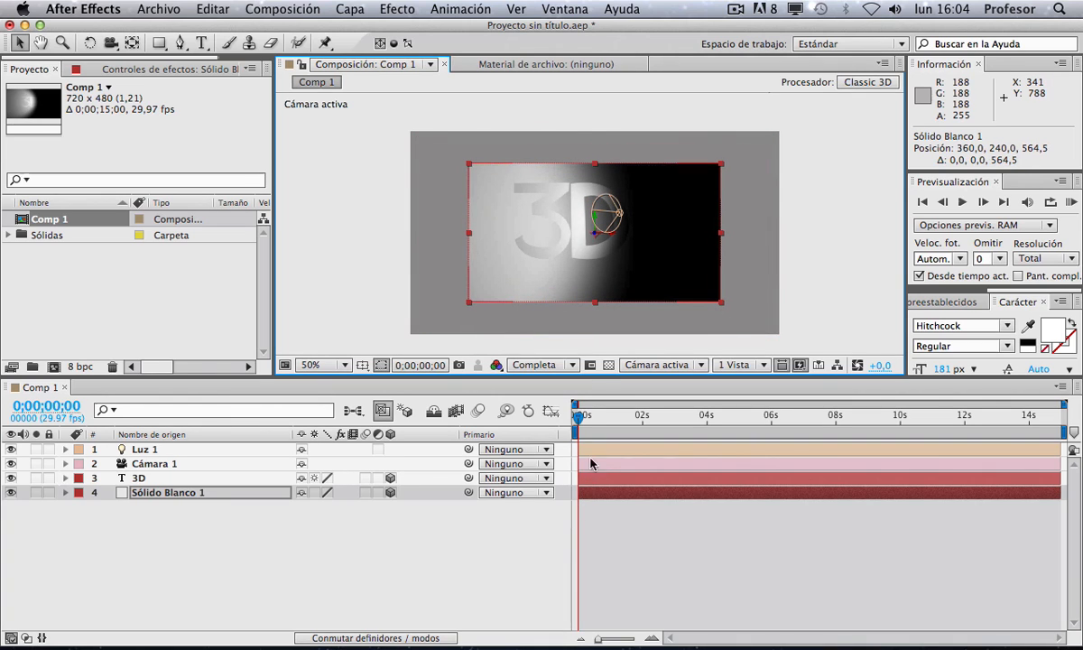
pyautogui.press('s')
pyautogui.moveTo(369, 506)
pyautogui.mouseDown()
pyautogui.moveTo(400, 506)
pyautogui.moveTo(357, 506)
pyautogui.mouseUp()
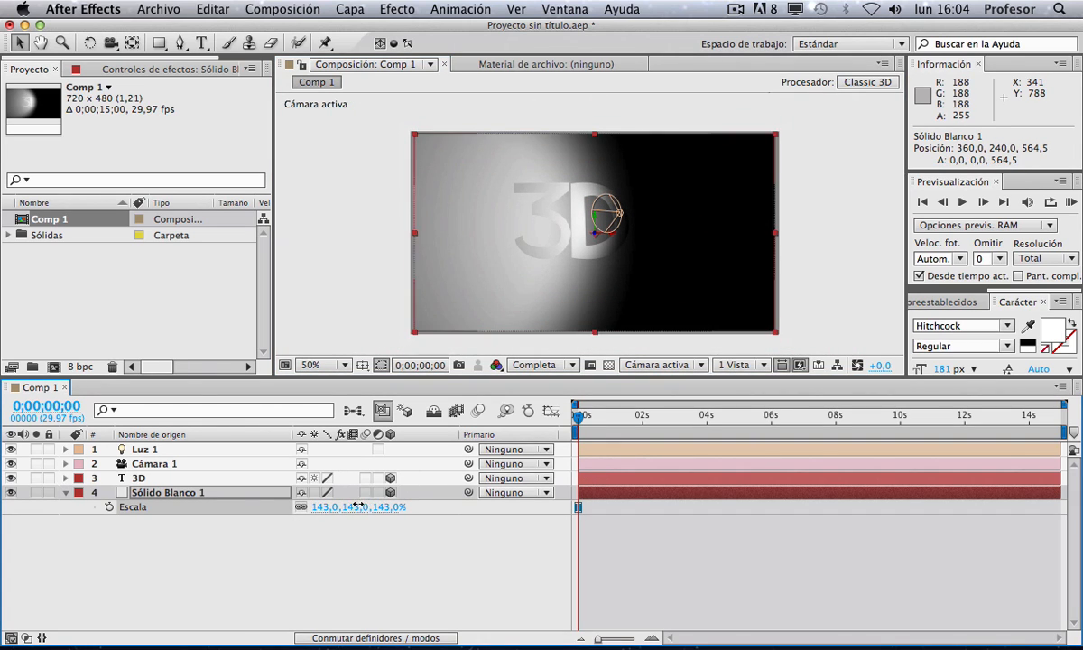
# Step: Expand the spot light layer's Light Options properties
pyautogui.click(162, 539)
pyautogui.click(151, 450)
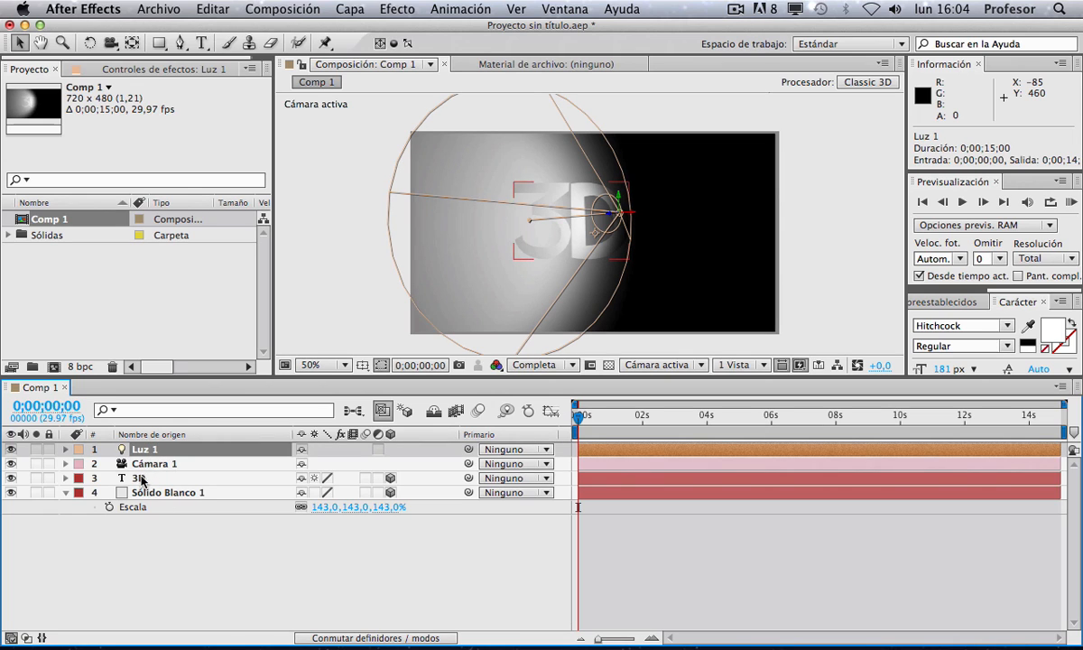
pyautogui.click(65, 449)
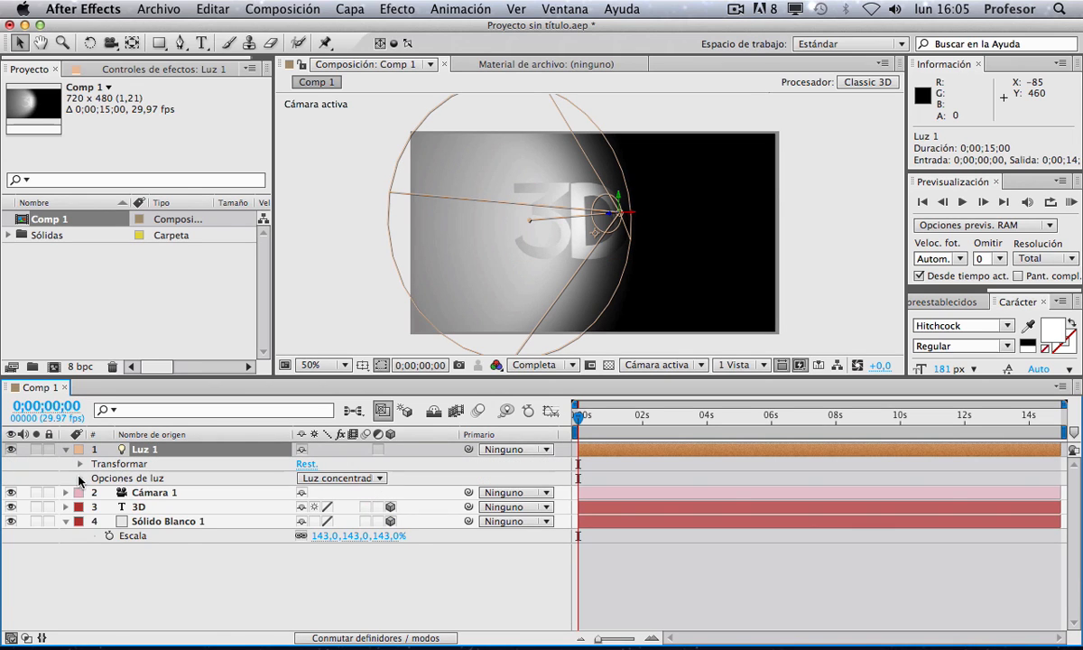
pyautogui.click(80, 479)
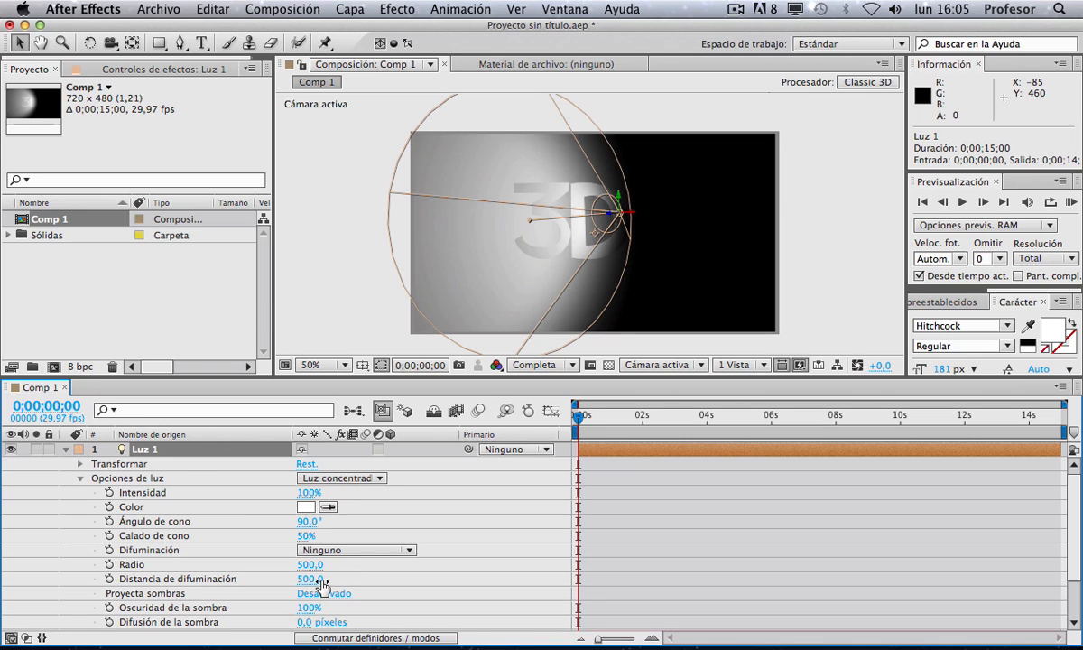
# Step: Turn on Casts Shadows for the spot light in its Light Options
pyautogui.scroll(-1, 323, 582)
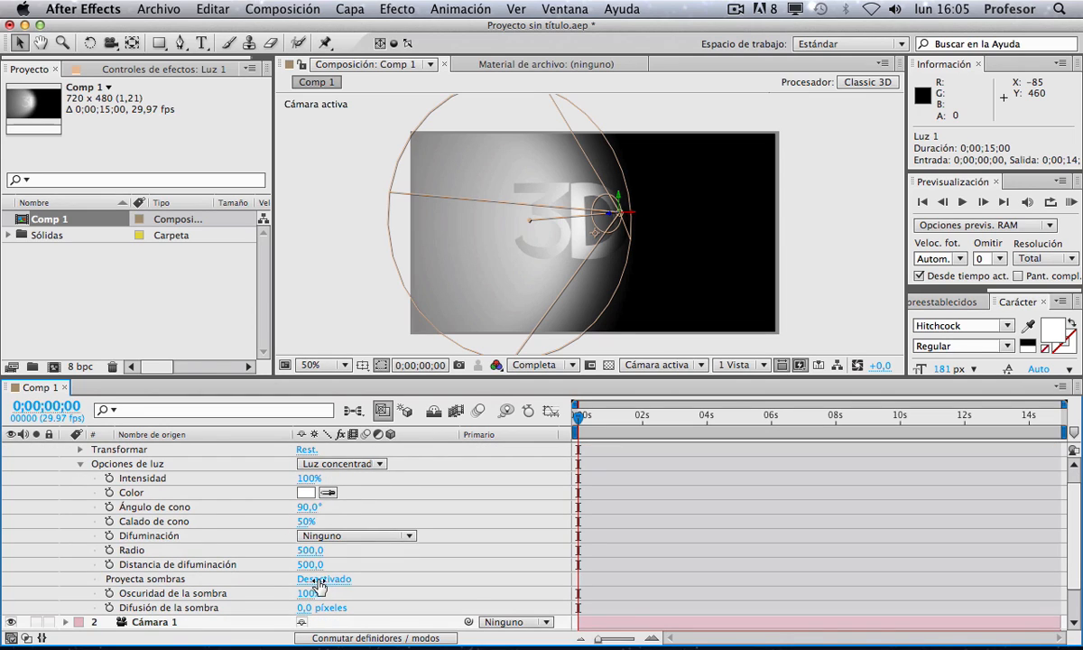
pyautogui.click(319, 580)
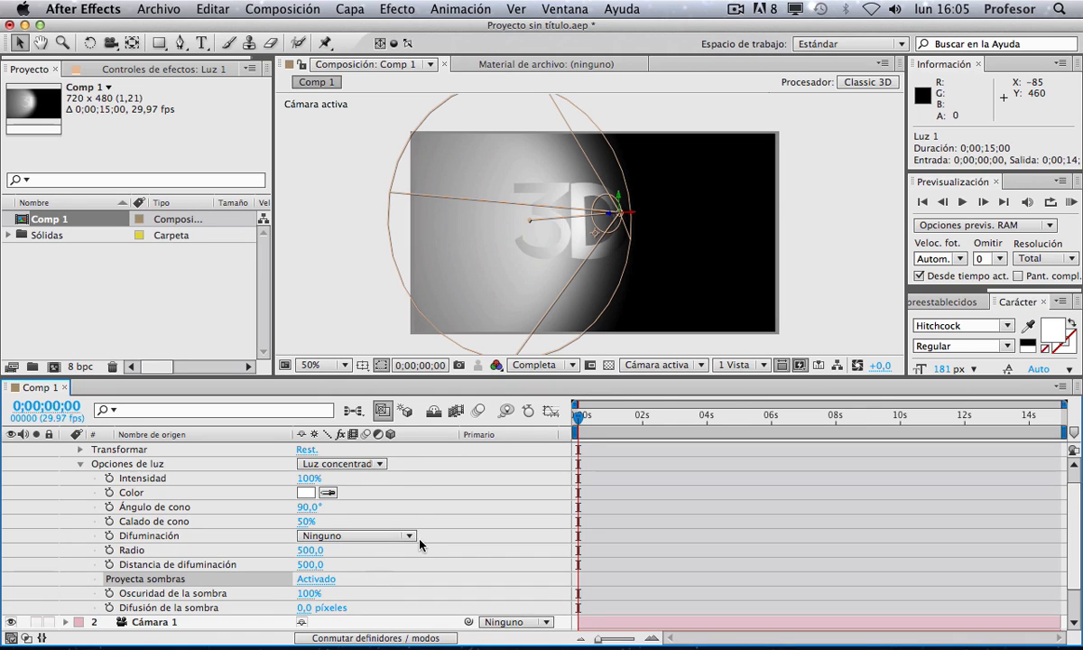
pyautogui.scroll(-3, 420, 544)
pyautogui.scroll(4, 193, 442)
pyautogui.scroll(-4, 189, 488)
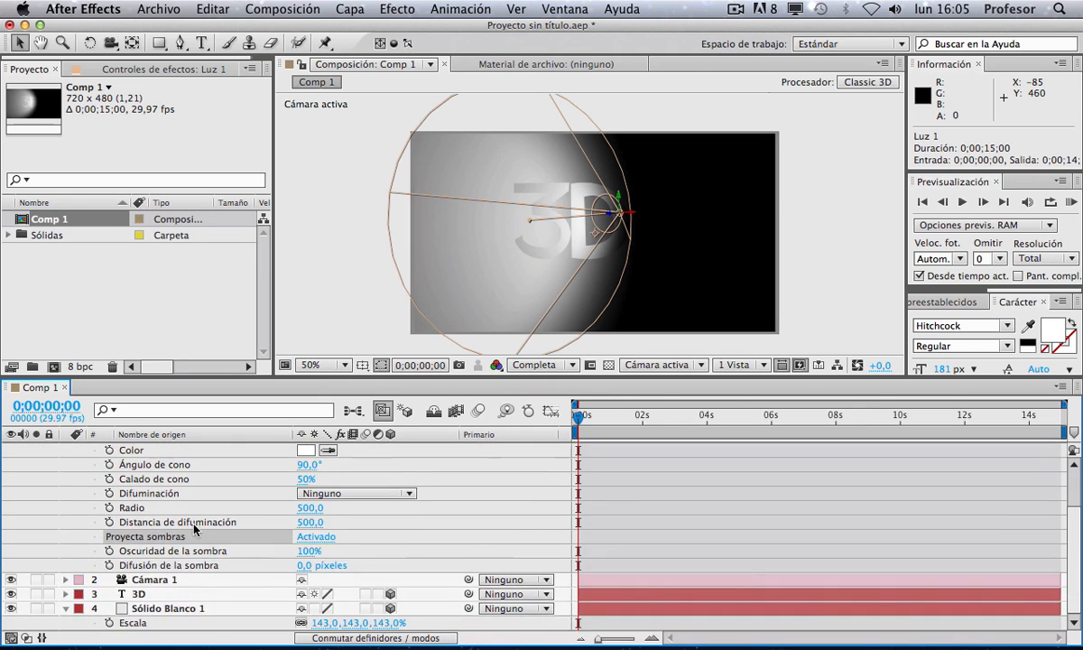
# Step: Expand the 3D text layer and turn on Casts Shadows in its Material Options
pyautogui.click(140, 594)
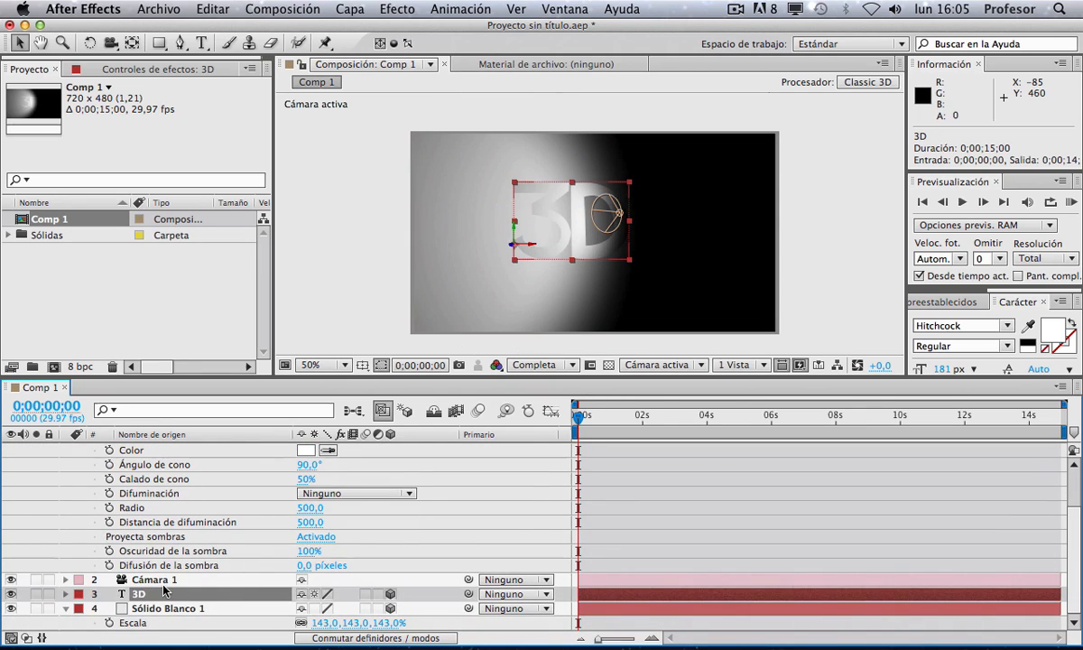
pyautogui.click(64, 594)
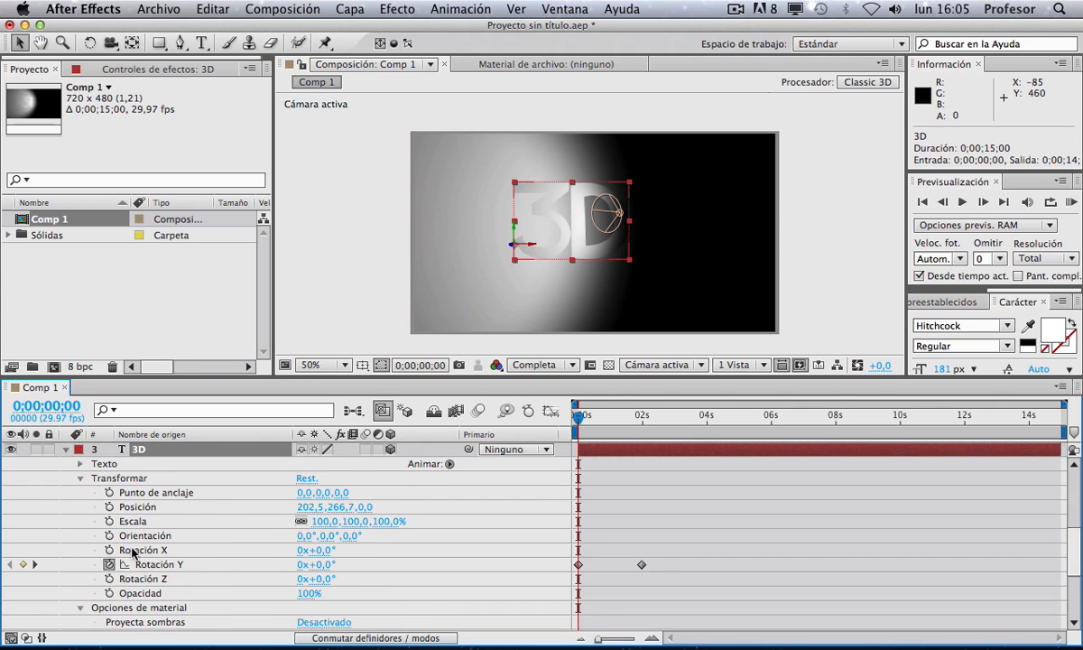
pyautogui.scroll(-6, 135, 560)
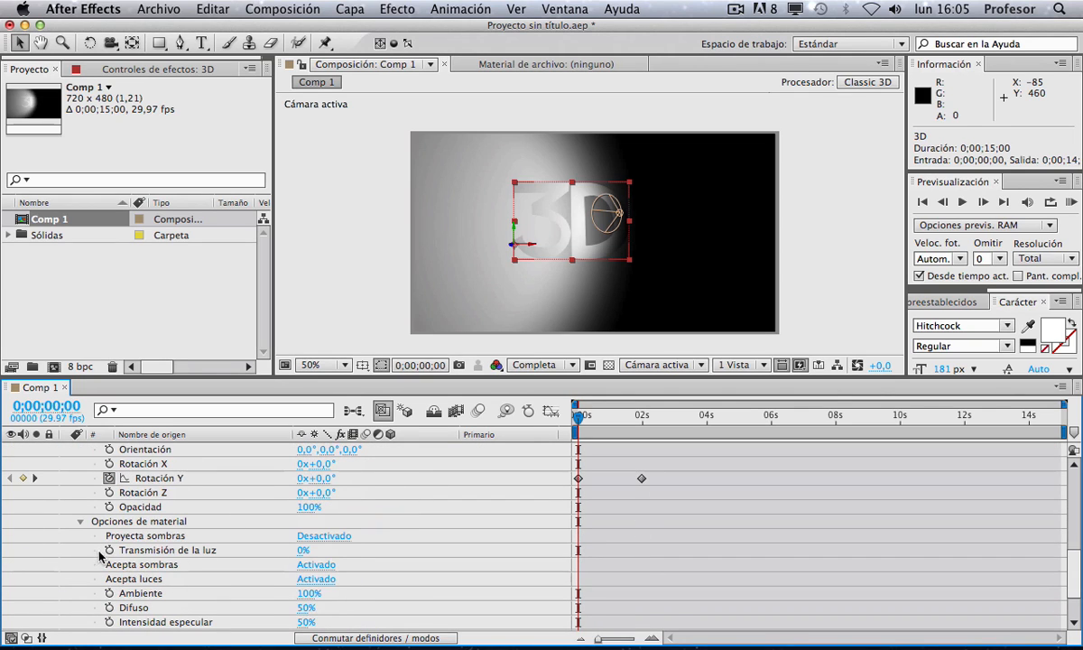
pyautogui.click(325, 536)
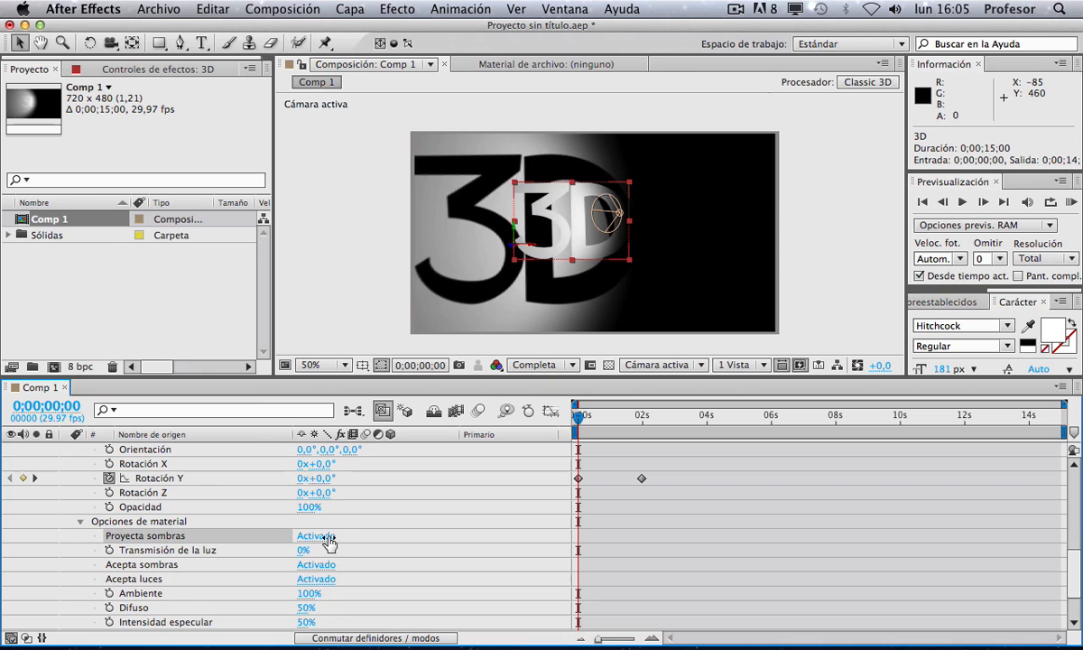
# Step: Set the light's shadow darkness to 35% and shadow diffusion to 24 pixels
pyautogui.scroll(10, 356, 542)
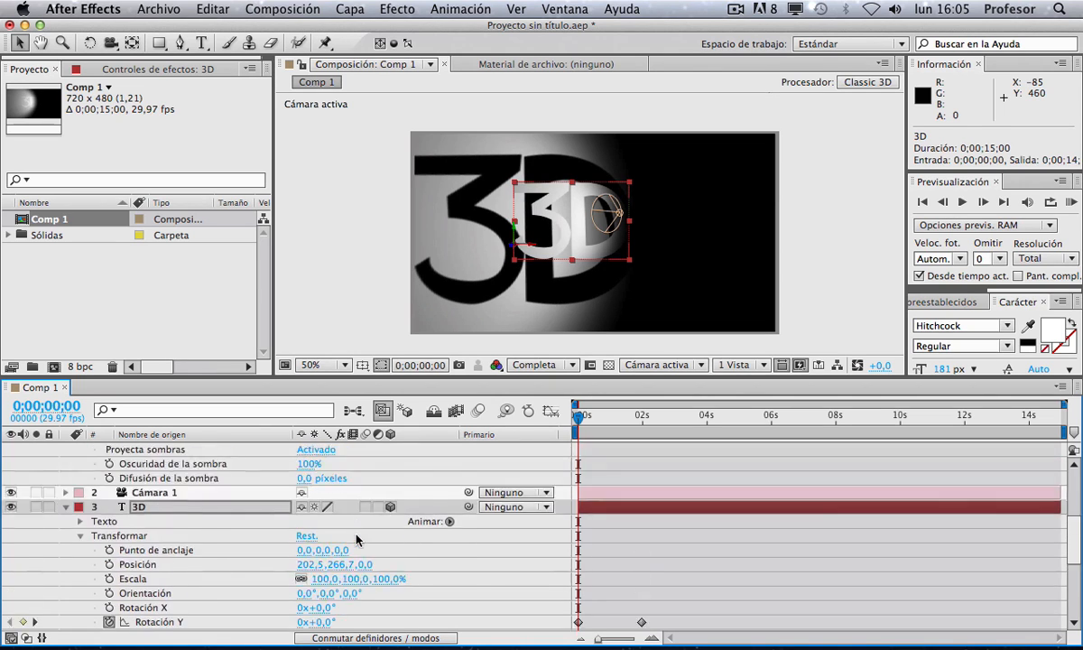
pyautogui.scroll(-1, 340, 535)
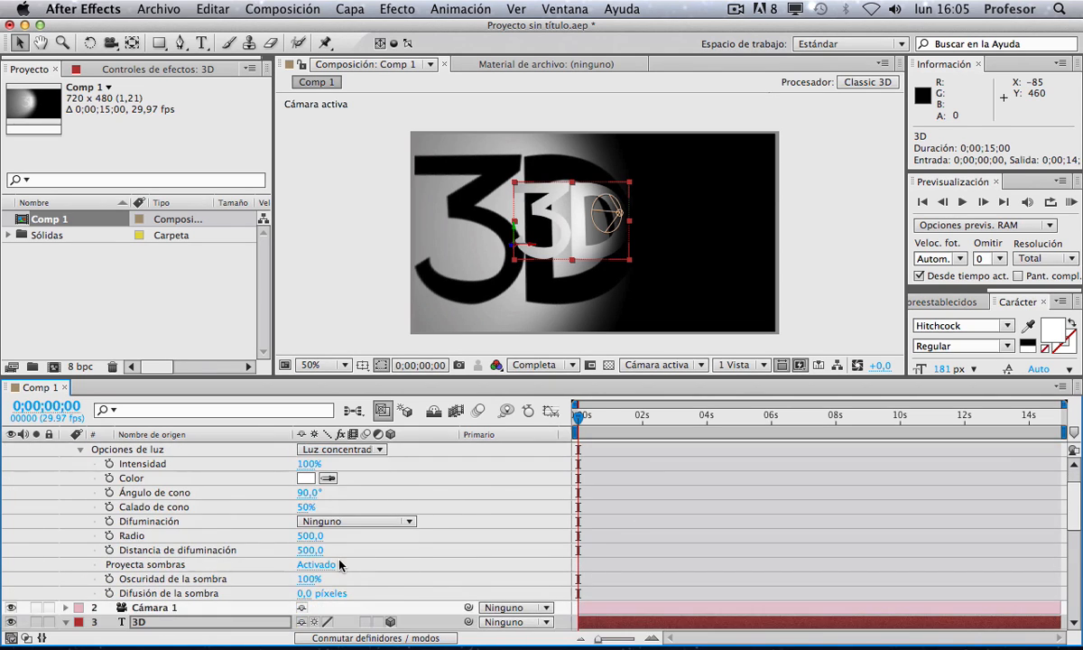
pyautogui.moveTo(306, 582); pyautogui.dragTo(326, 593)
# Step: Undo two trial changes to the light's feather distance
pyautogui.moveTo(301, 537); pyautogui.dragTo(380, 544)
pyautogui.press('super+z')
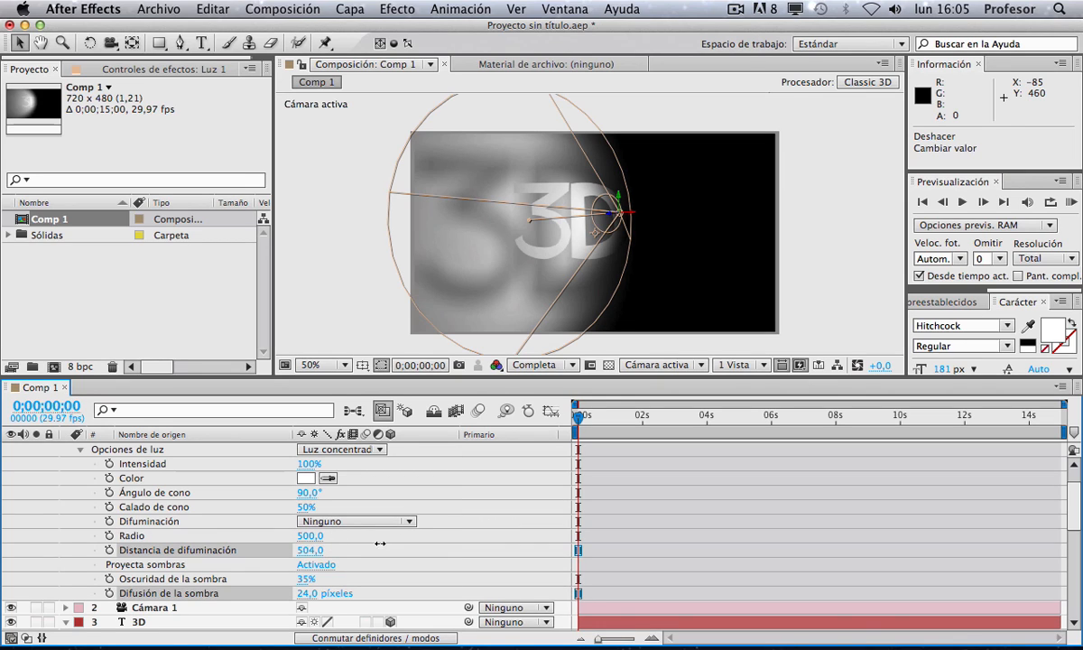
pyautogui.press('super+z')
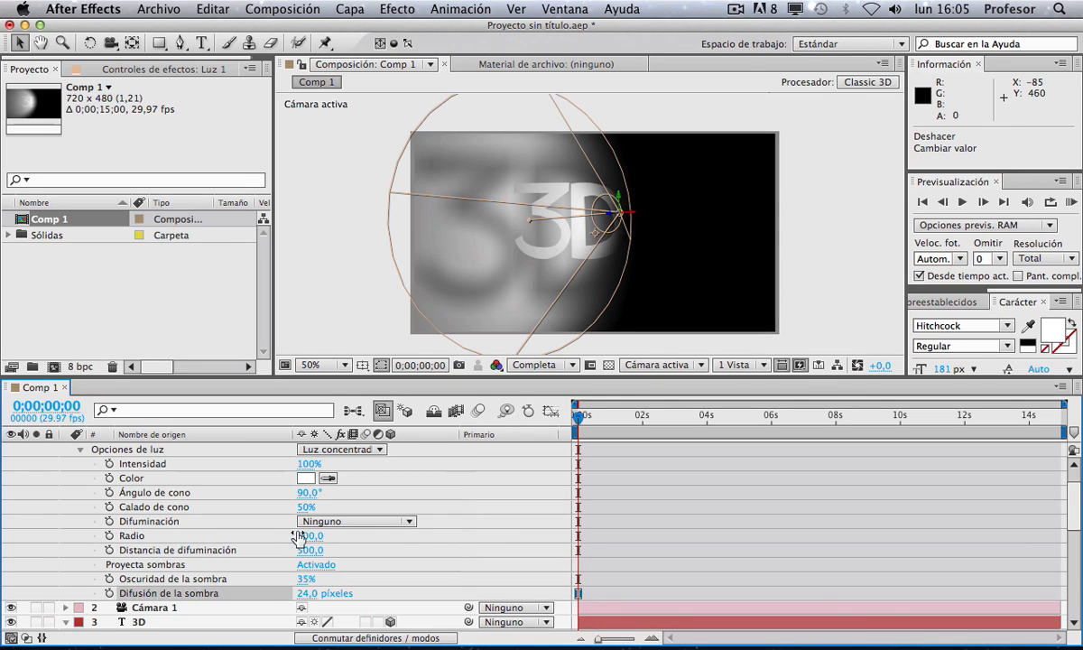
# Step: Set the spot light's cone angle to 100° and re-aim the light across the text
pyautogui.moveTo(307, 501); pyautogui.dragTo(325, 479)
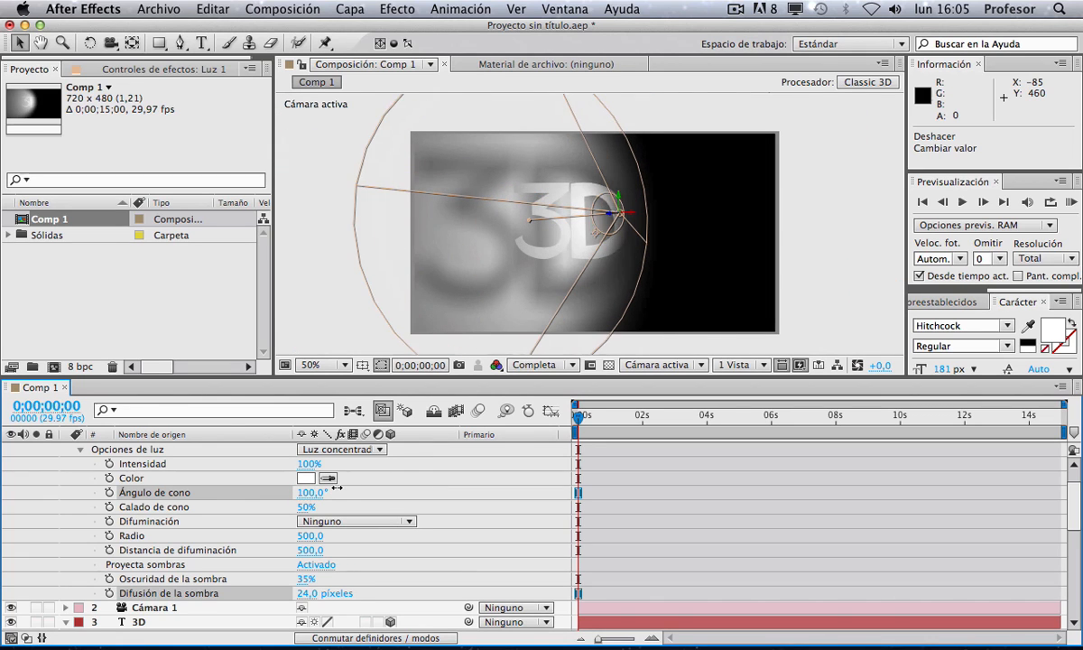
pyautogui.press('w')
pyautogui.moveTo(571, 221); pyautogui.dragTo(698, 271)
pyautogui.press('v')
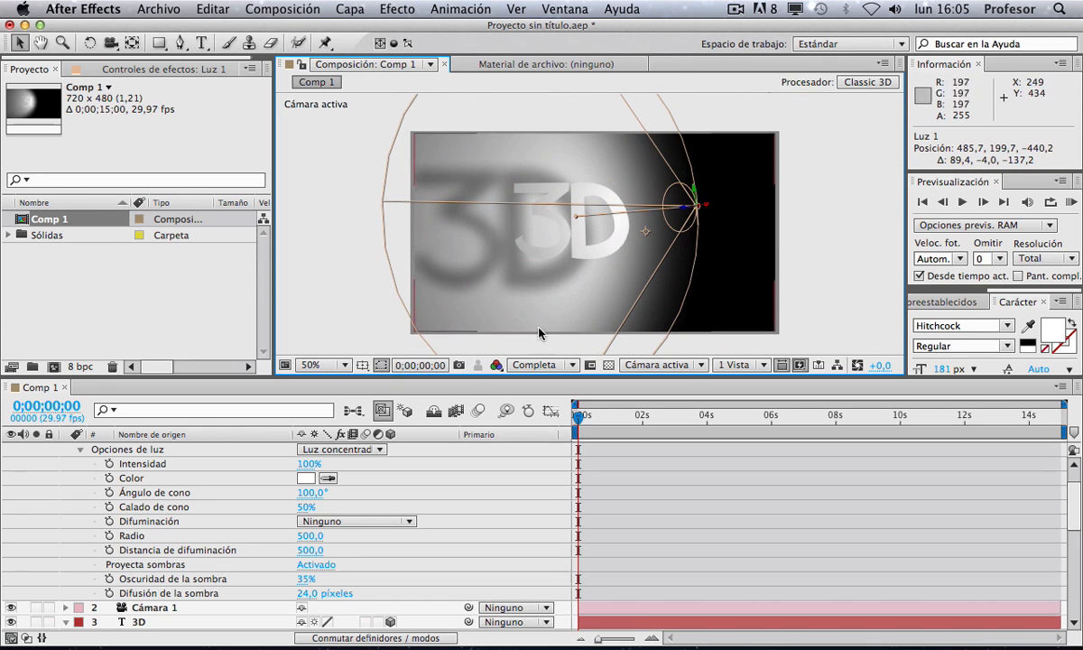
# Step: Rotate the white solid about 90° on X so it lies flat as a floor
pyautogui.scroll(-10, 206, 611)
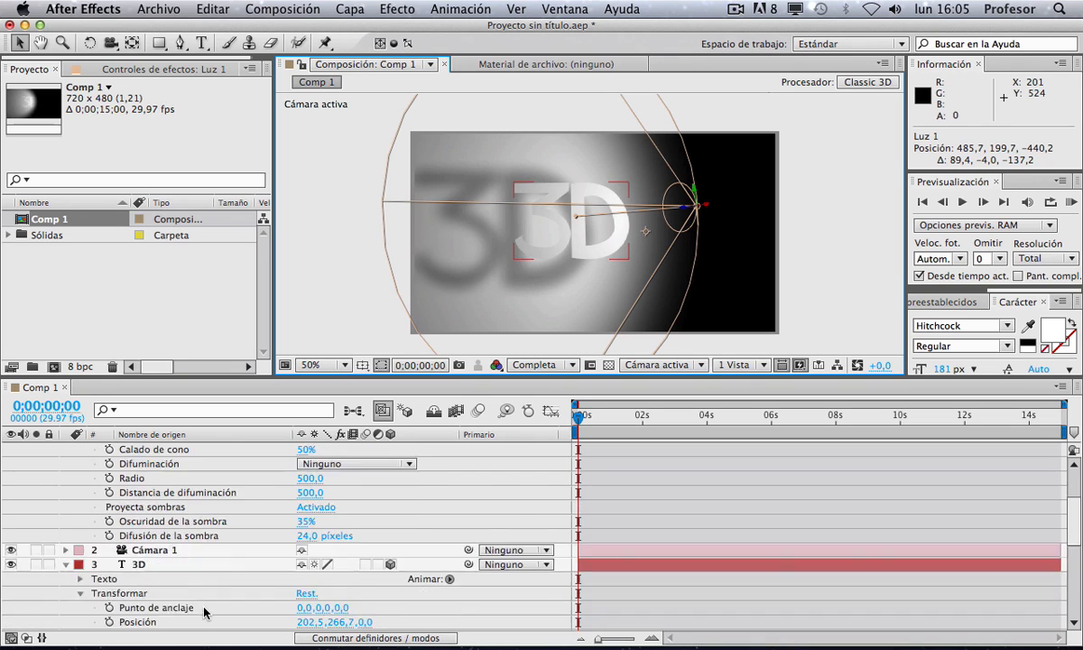
pyautogui.click(170, 609)
pyautogui.press('w')
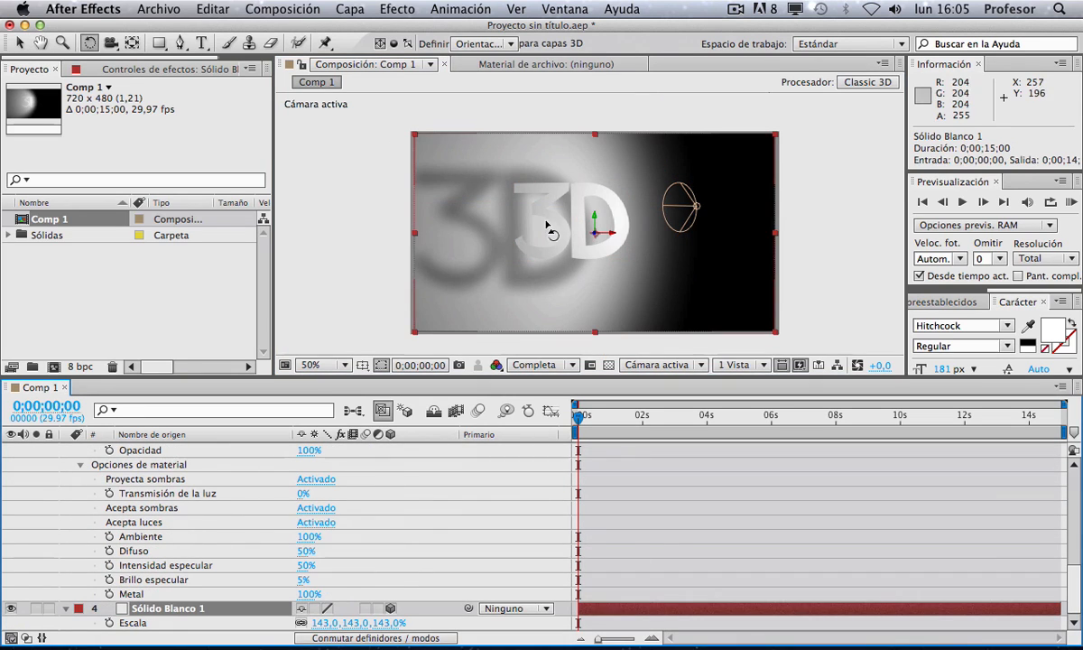
pyautogui.moveTo(592, 225); pyautogui.dragTo(596, 275)
pyautogui.press('v')
# Step: Move the 3D text down so it rests on the floor
pyautogui.click(512, 218)
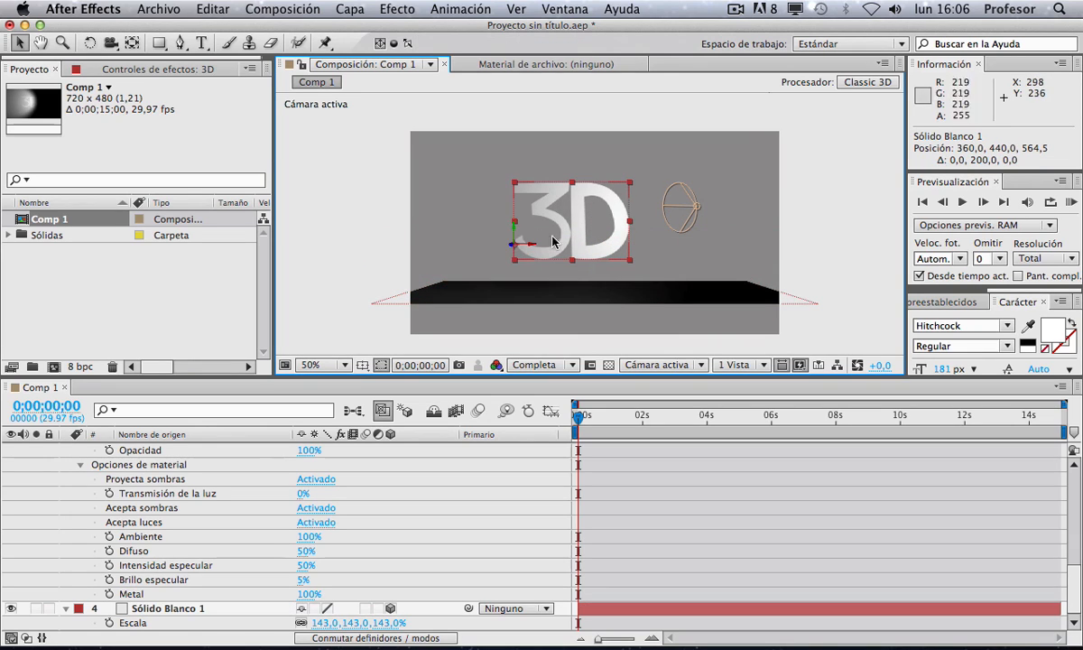
pyautogui.moveTo(515, 233); pyautogui.dragTo(518, 273)
# Step: Scale the floor solid up to about 1953% so it fills the frame
pyautogui.click(703, 288)
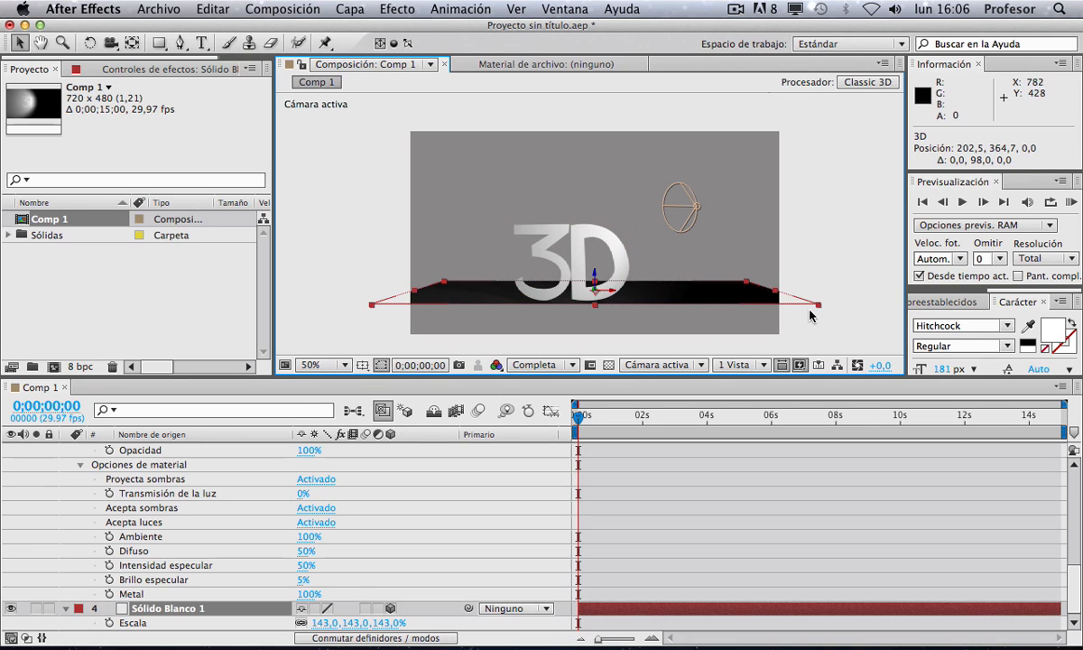
pyautogui.moveTo(820, 307); pyautogui.dragTo(846, 308)
pyautogui.moveTo(1074, 350); pyautogui.dragTo(875, 132)
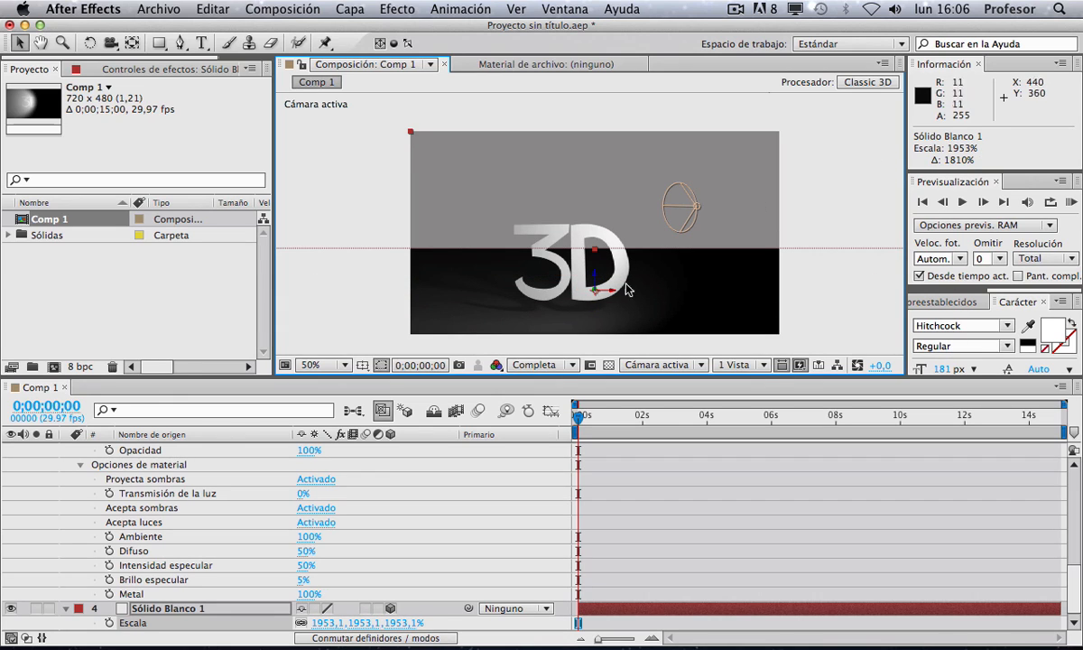
# Step: Rotate the spot light slightly so it points toward the text
pyautogui.click(681, 206)
pyautogui.press('w')
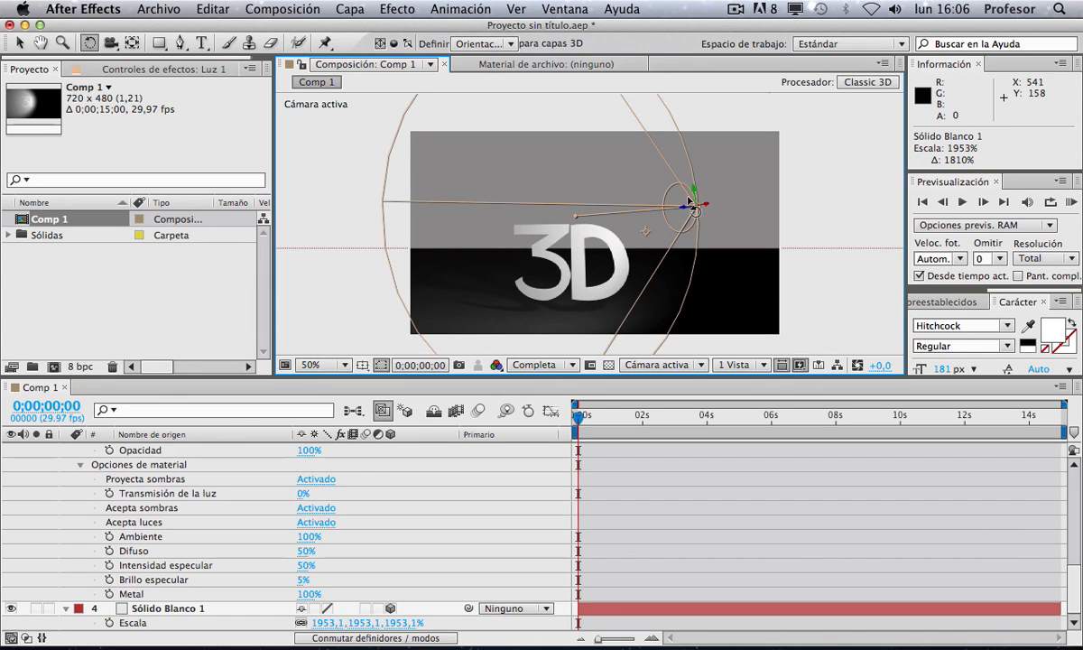
pyautogui.moveTo(645, 232); pyautogui.dragTo(644, 229)
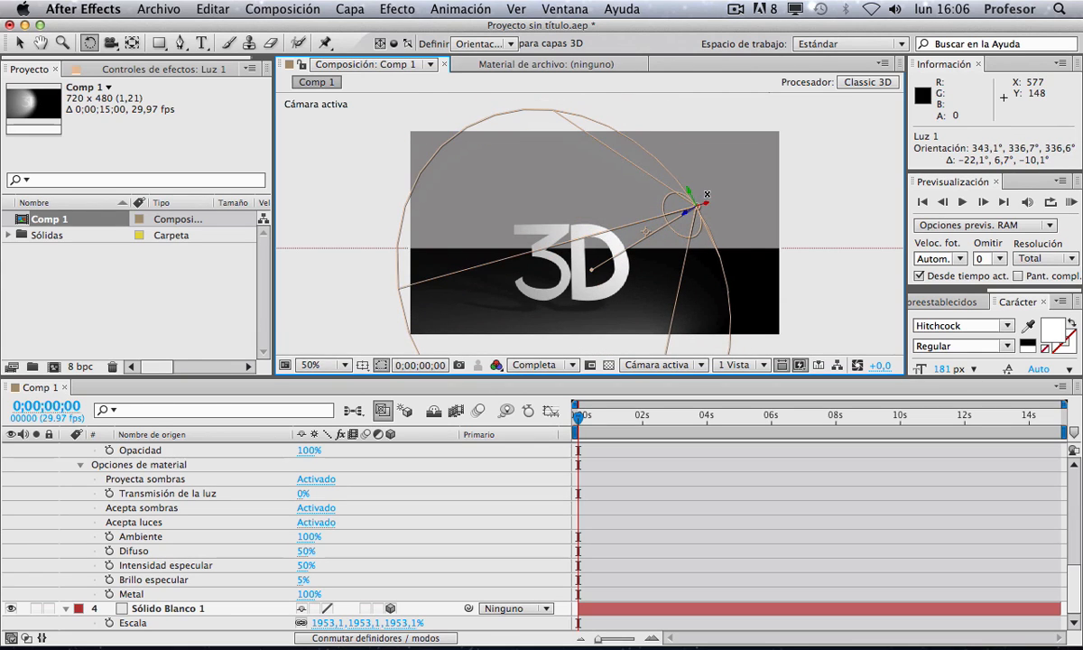
pyautogui.click(763, 293)
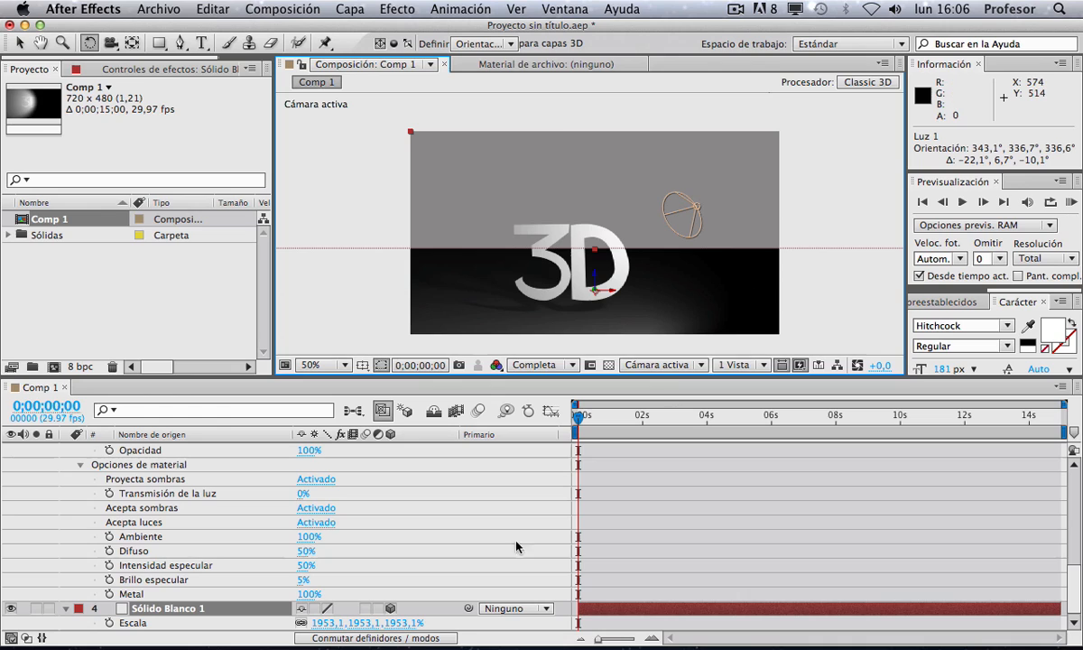
# Step: Open the floor solid's settings and accept its white color
pyautogui.click(191, 609)
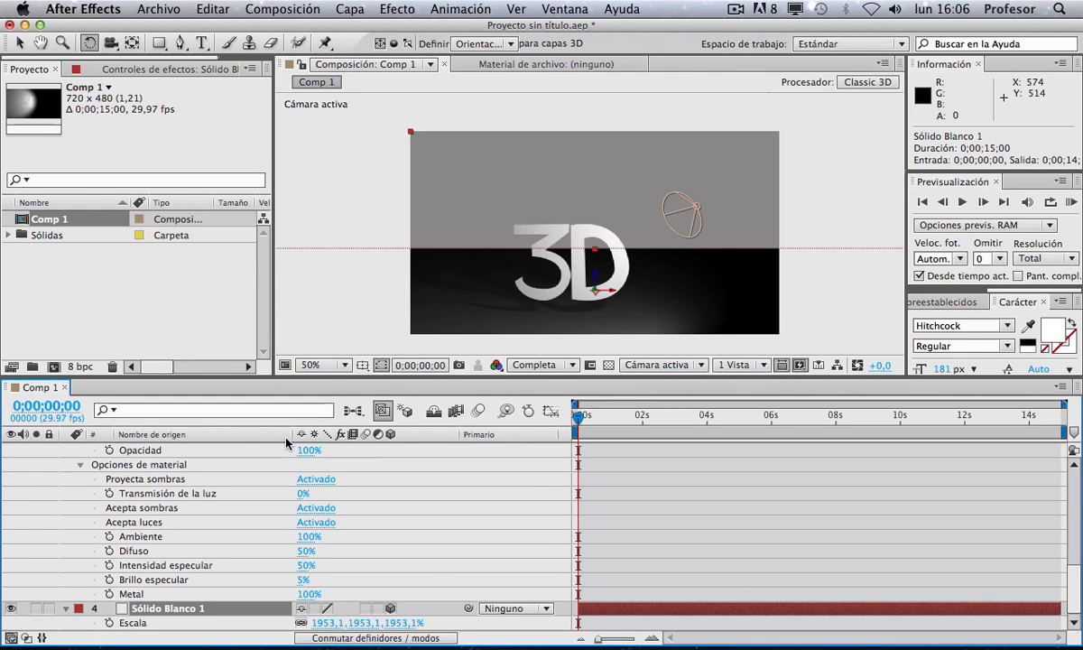
pyautogui.press('super+shift+y')
pyautogui.click(239, 384)
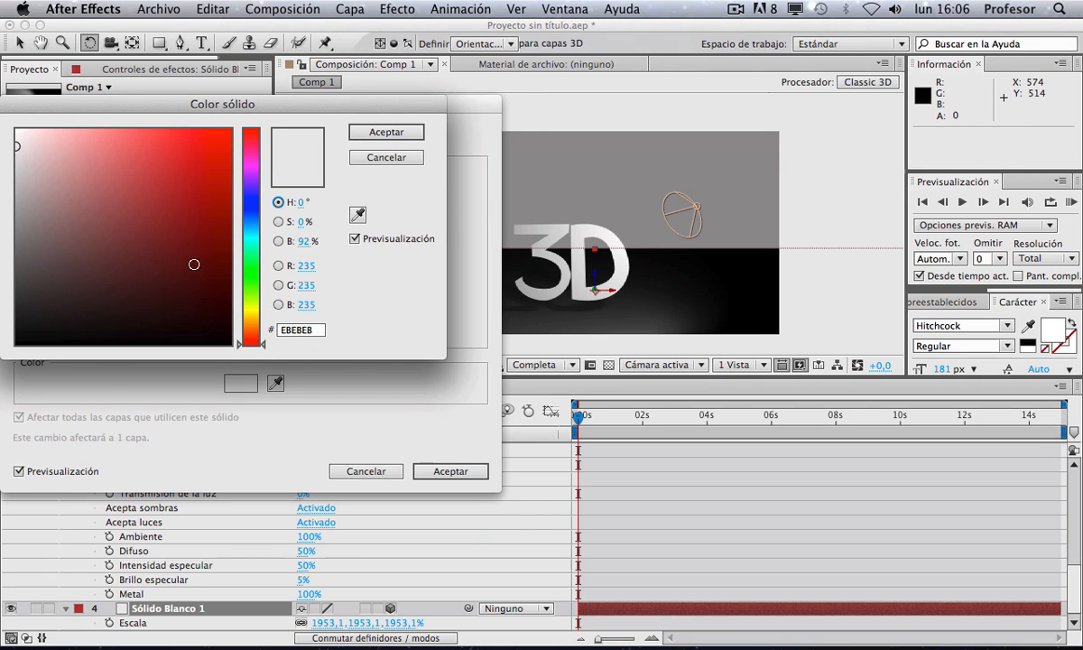
pyautogui.click(385, 133)
pyautogui.click(451, 471)
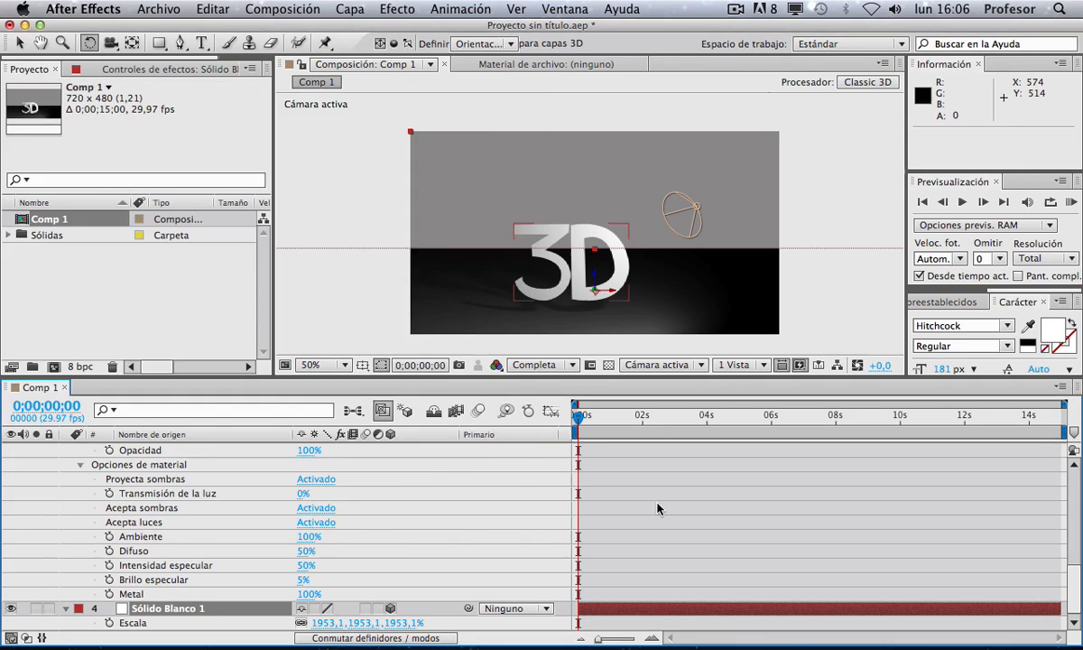
# Step: Move the 3D text slightly lower on the floor
pyautogui.press('v')
pyautogui.click(559, 264)
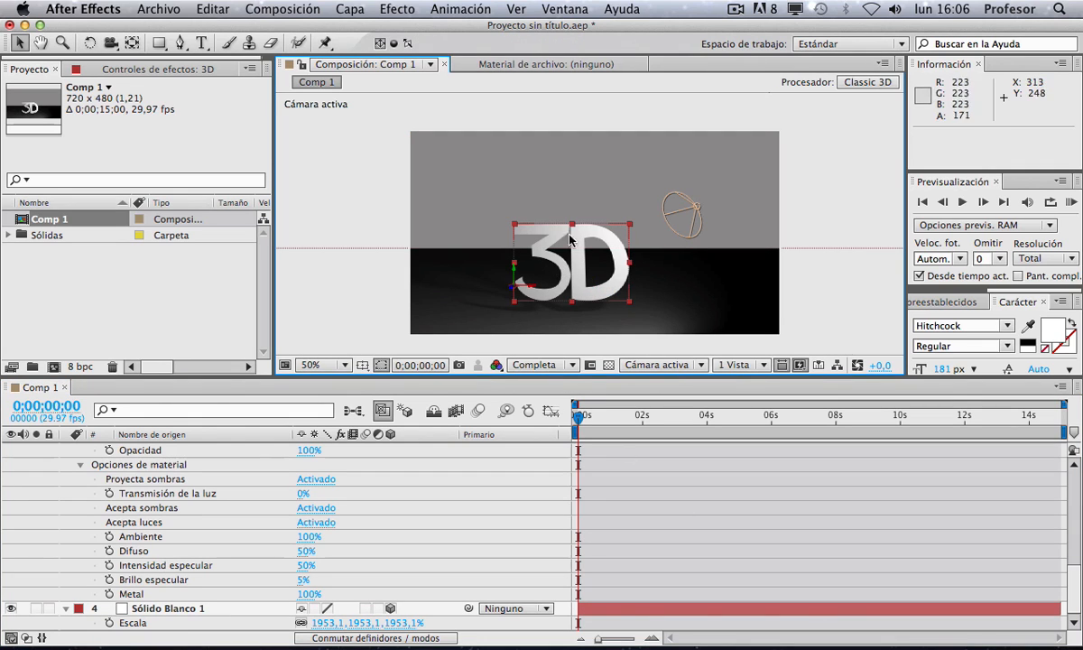
pyautogui.moveTo(548, 245)
pyautogui.mouseDown()
pyautogui.moveTo(552, 262)
pyautogui.moveTo(538, 238)
pyautogui.moveTo(554, 280)
pyautogui.moveTo(555, 267)
pyautogui.mouseUp()
pyautogui.click(645, 495)
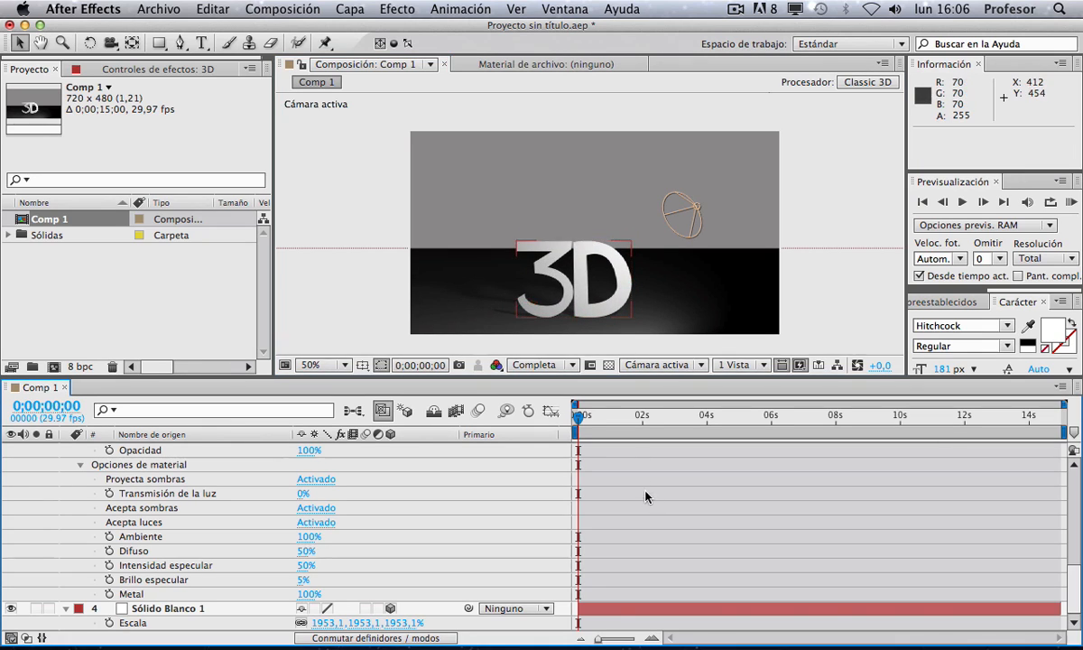
# Step: Move the spot light further to the right of the text
pyautogui.click(692, 218)
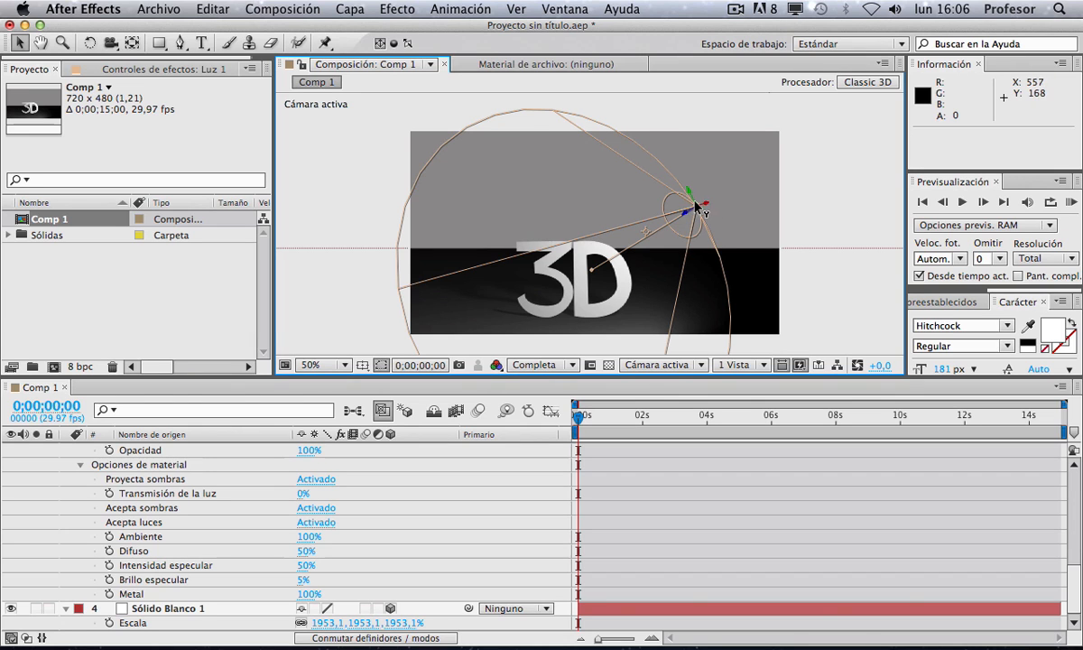
pyautogui.moveTo(686, 216); pyautogui.dragTo(756, 210)
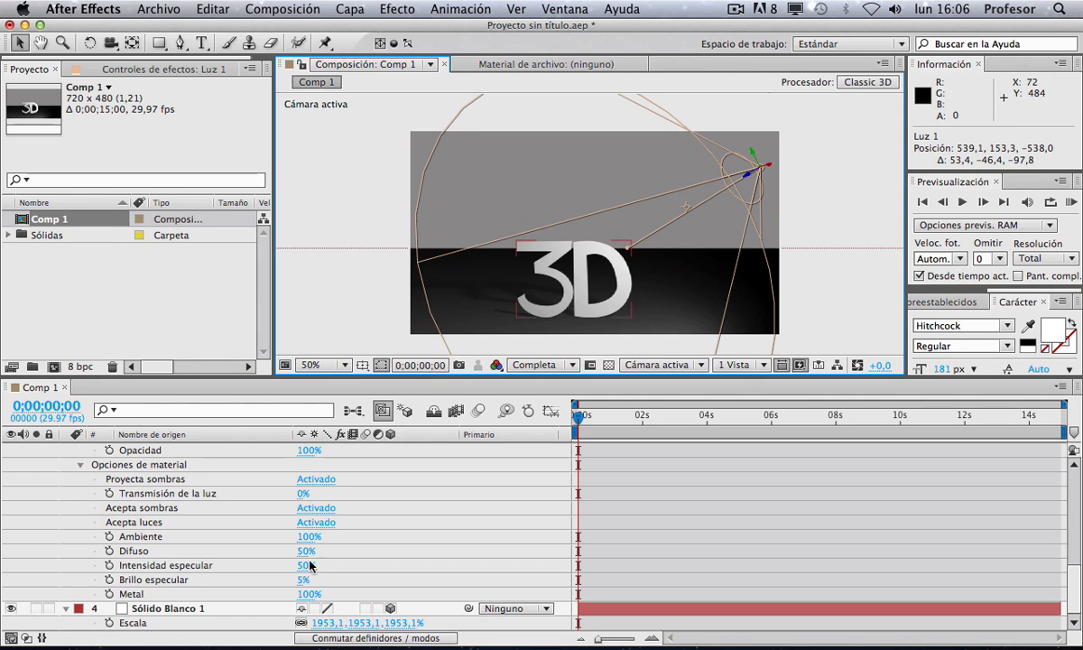
# Step: Raise the spot light's intensity to 416%
pyautogui.scroll(5, 302, 568)
pyautogui.scroll(15, 300, 568)
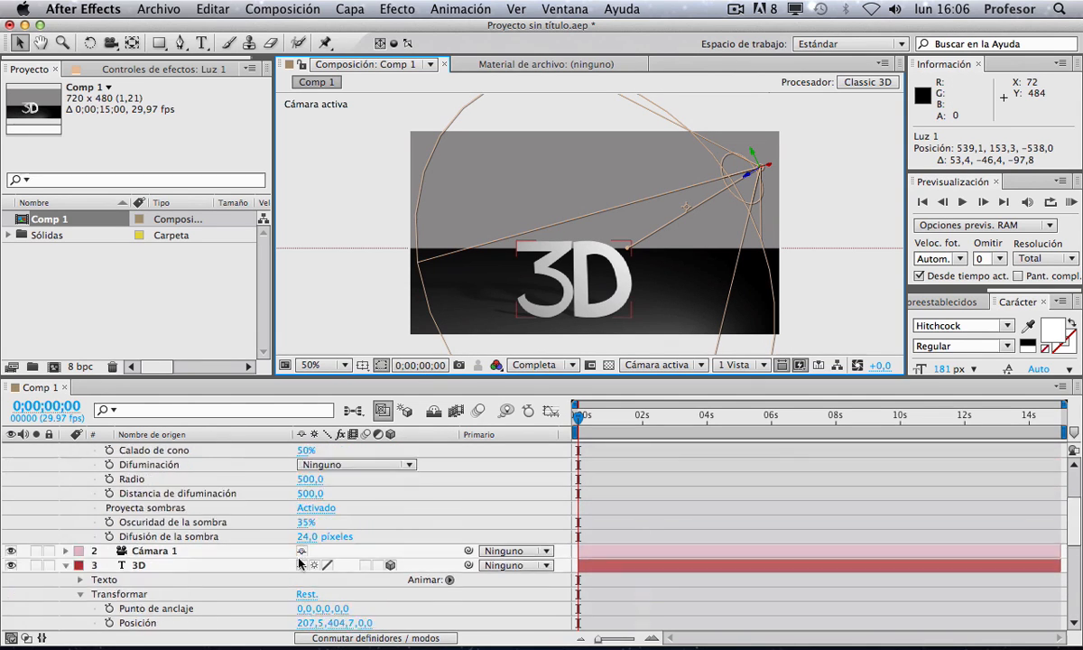
pyautogui.moveTo(309, 463); pyautogui.dragTo(556, 438)
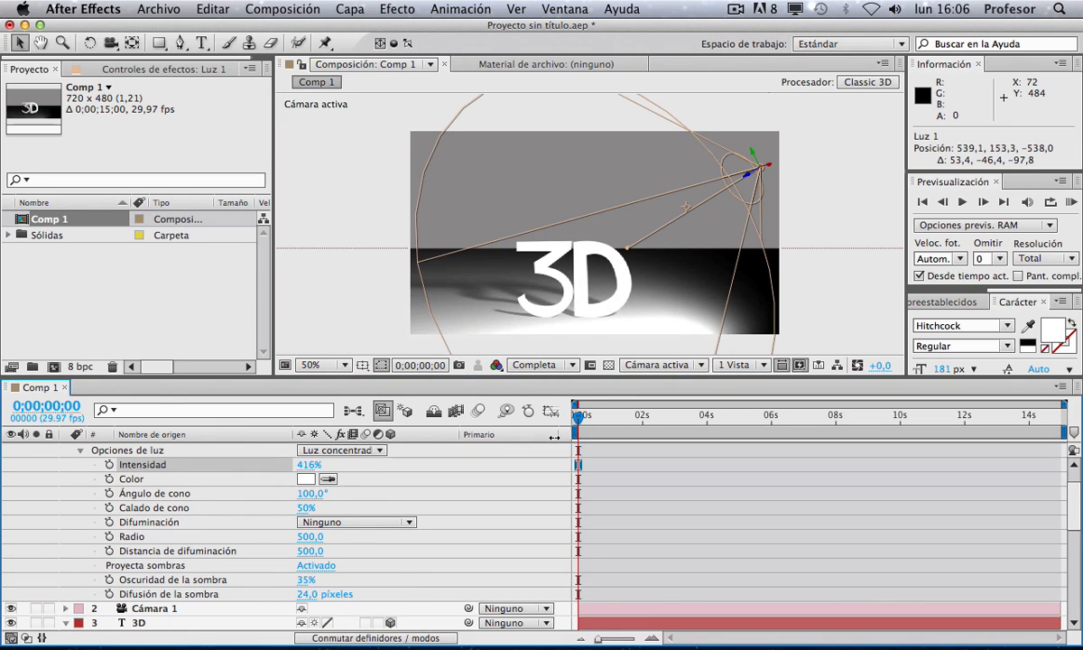
# Step: Move the spot light further up and to the right
pyautogui.press('w')
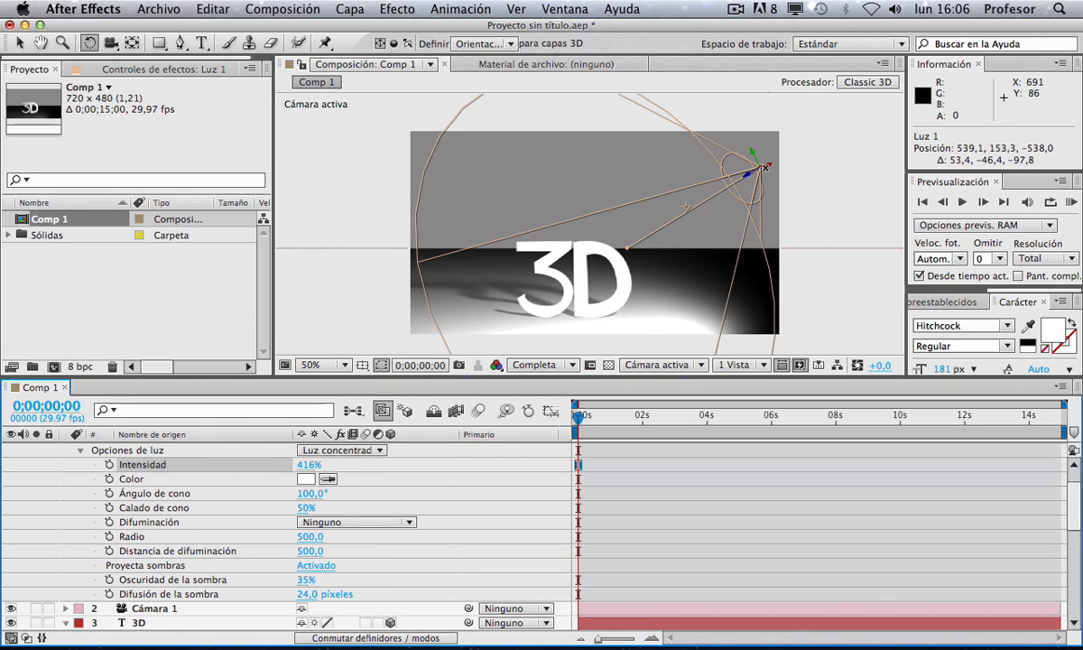
pyautogui.press('v')
pyautogui.moveTo(746, 174); pyautogui.dragTo(836, 182)
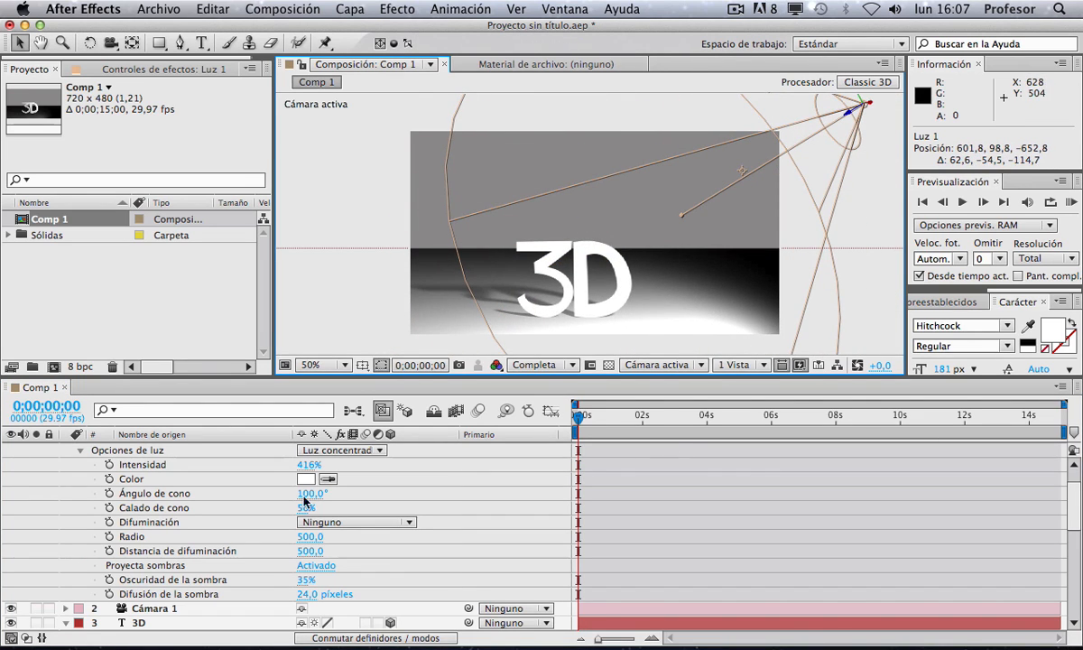
# Step: Collapse the light and text layers, then expand the camera layer's properties
pyautogui.scroll(1, 220, 502)
pyautogui.click(65, 448)
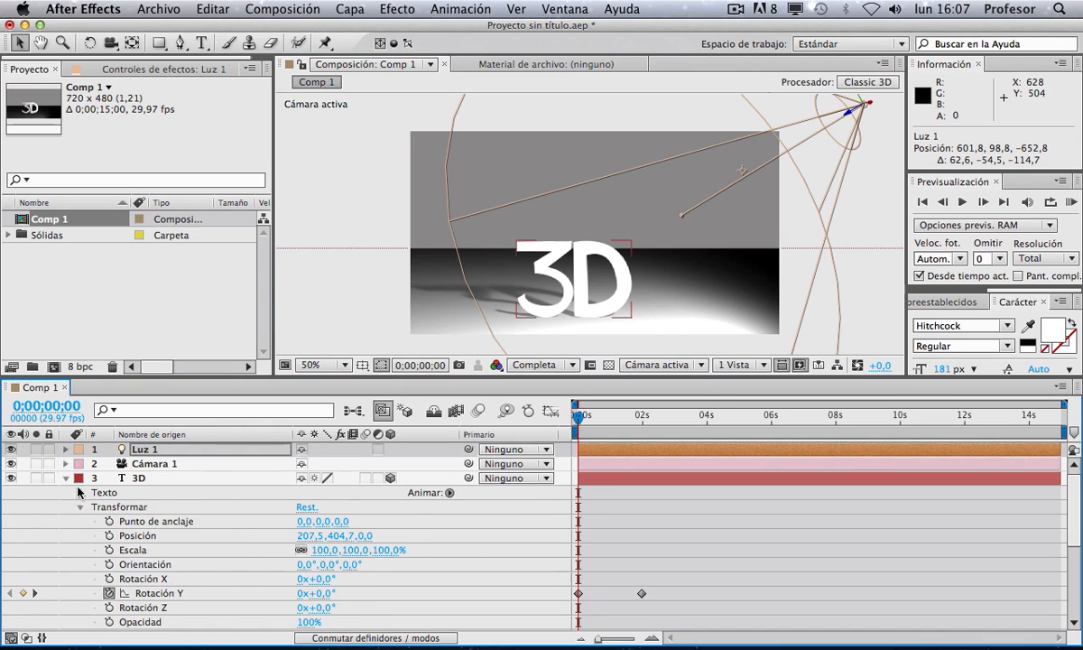
pyautogui.click(65, 478)
pyautogui.click(155, 464)
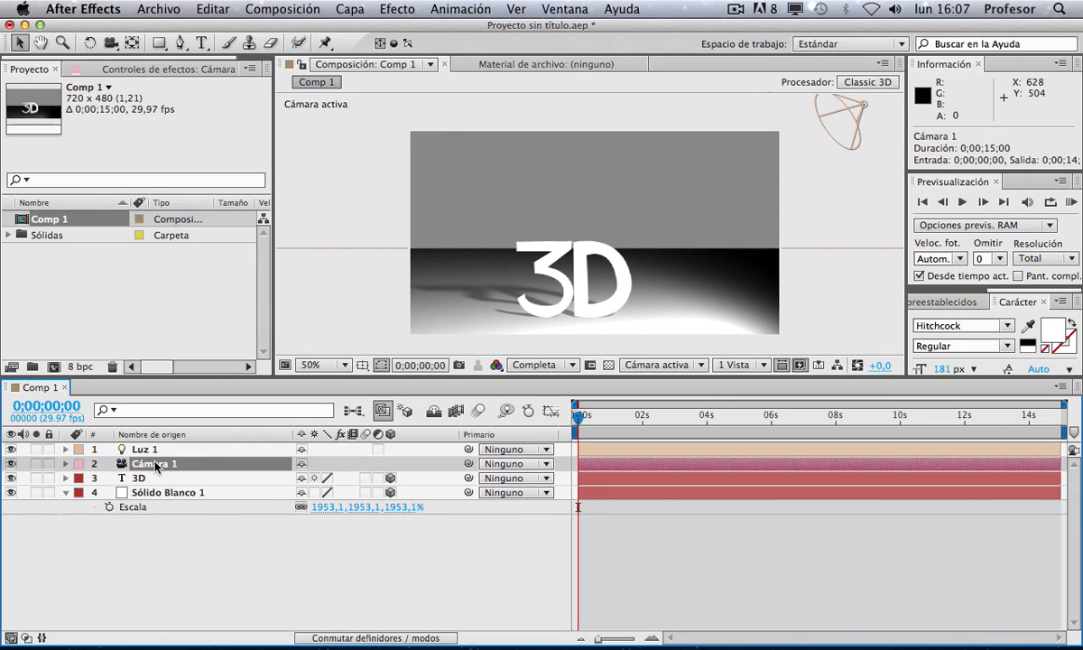
pyautogui.click(66, 464)
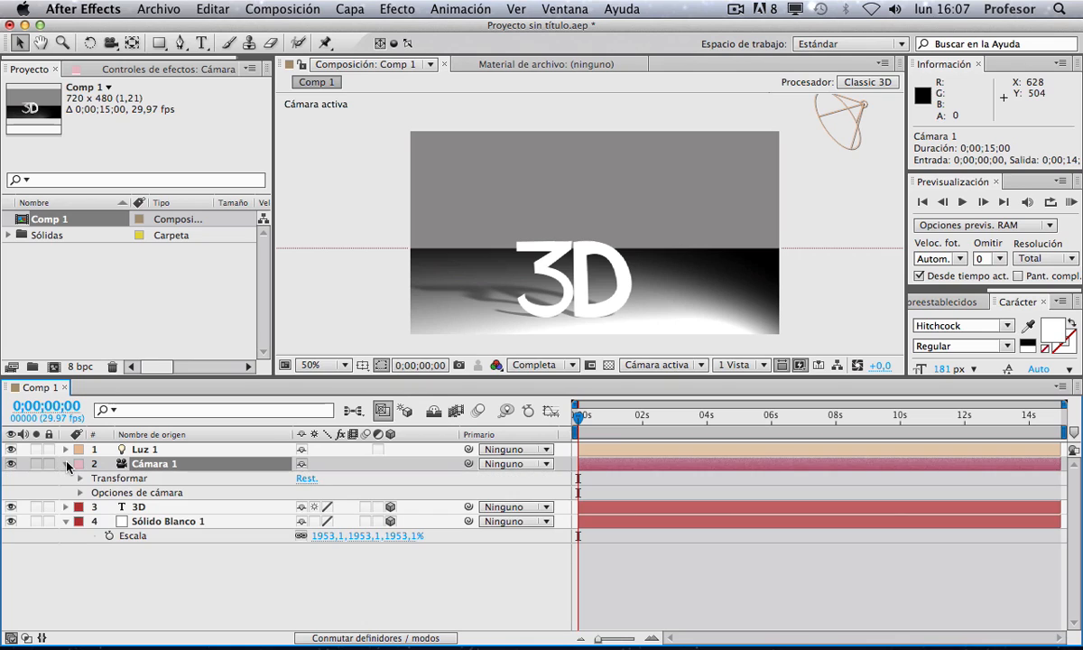
# Step: Expand the camera's Transform properties and orbit the camera to view the text from a higher angle
pyautogui.click(81, 477)
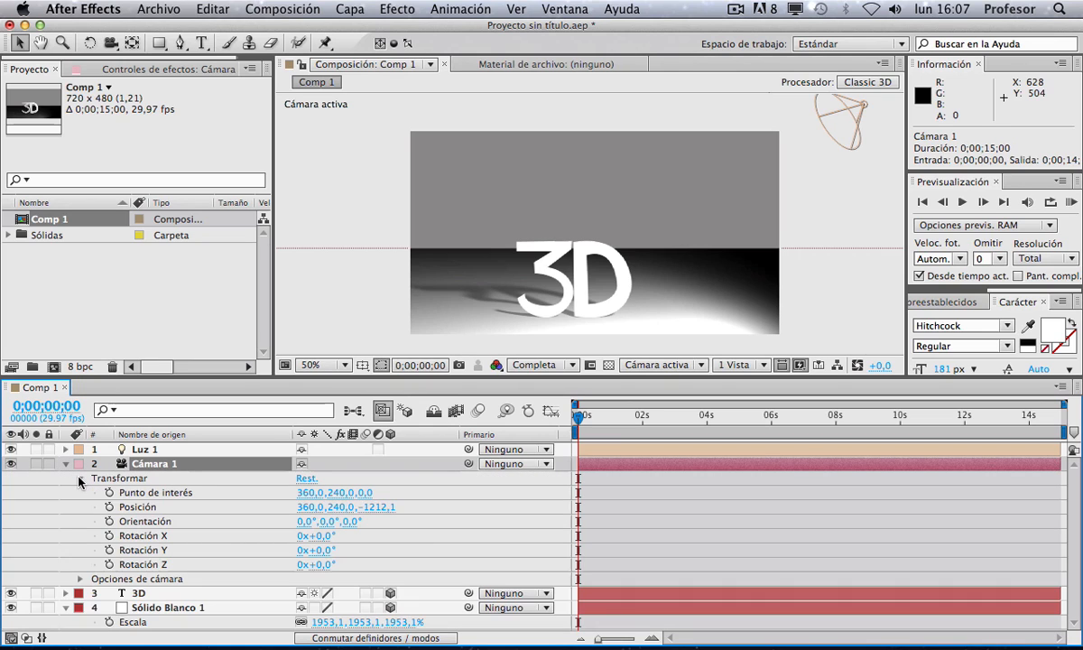
pyautogui.click(139, 508)
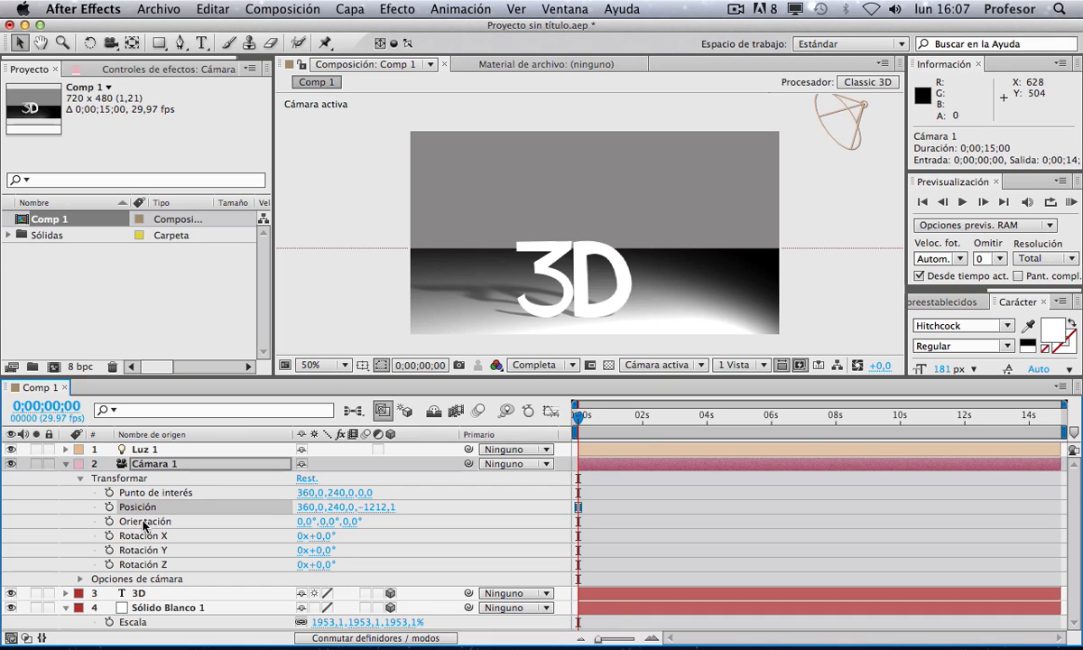
pyautogui.click(142, 522)
pyautogui.click(142, 535)
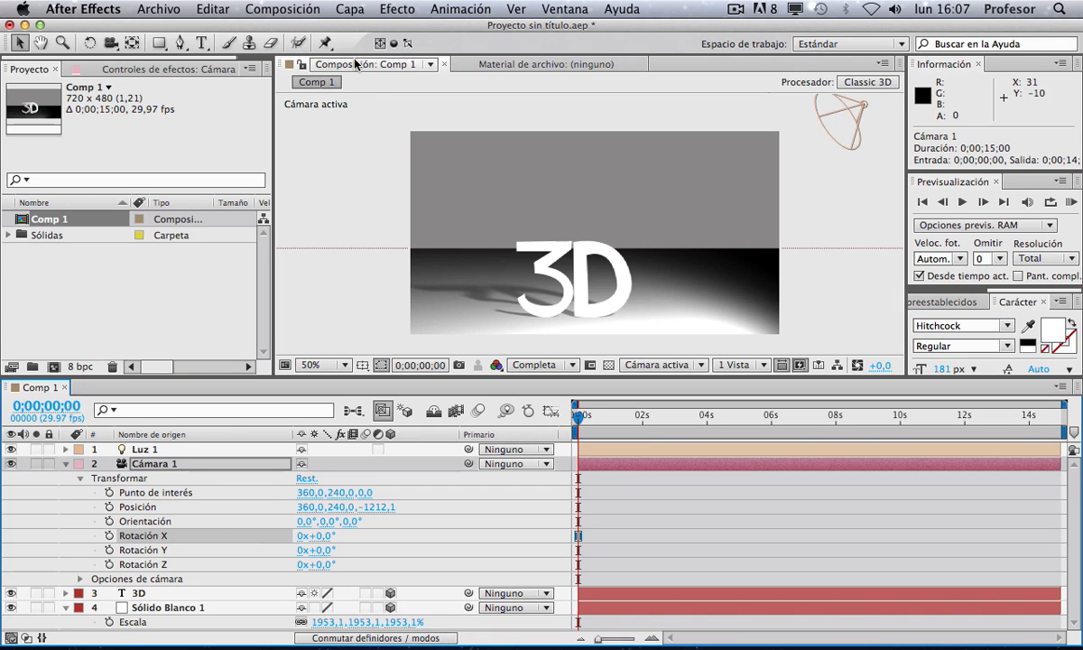
pyautogui.click(112, 45)
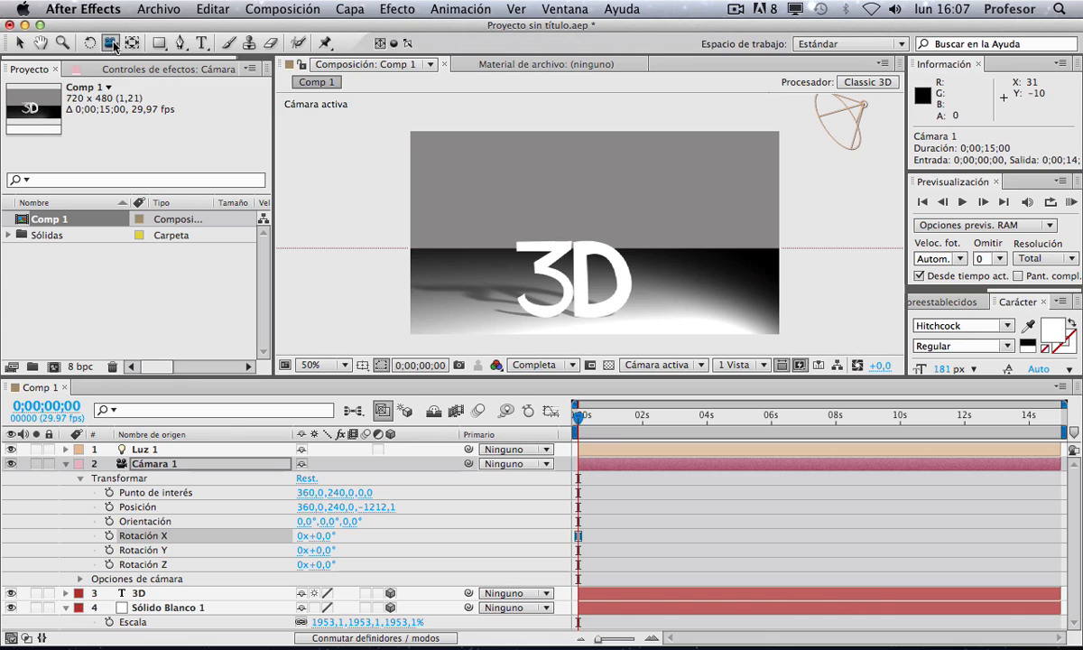
pyautogui.moveTo(115, 47); pyautogui.dragTo(181, 65)
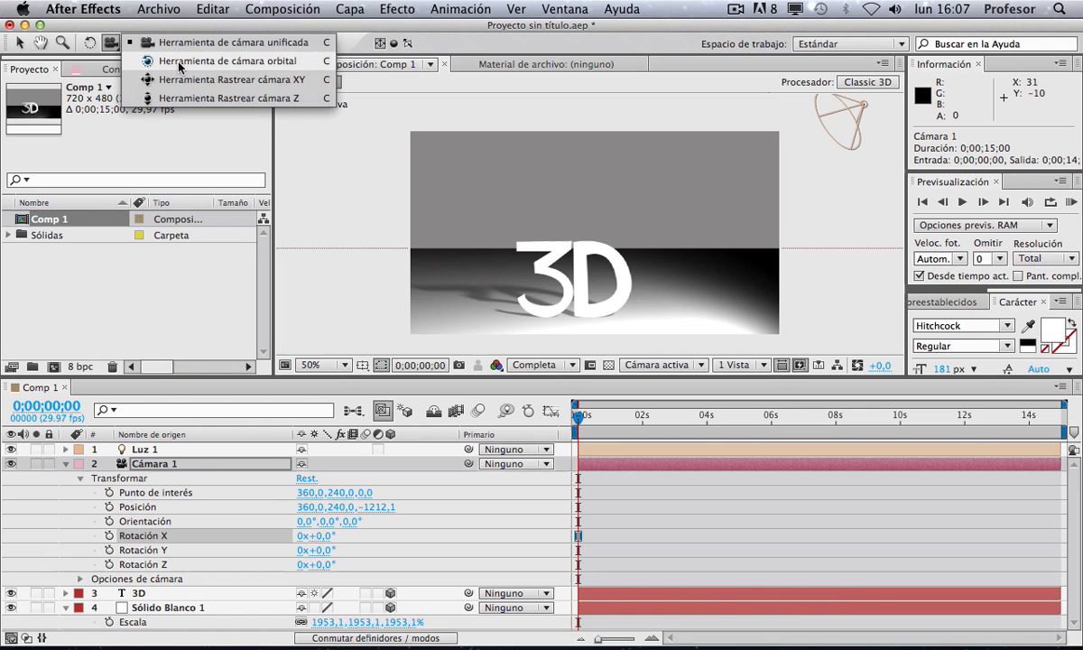
pyautogui.moveTo(179, 65); pyautogui.dragTo(179, 64)
pyautogui.moveTo(576, 194); pyautogui.dragTo(568, 221)
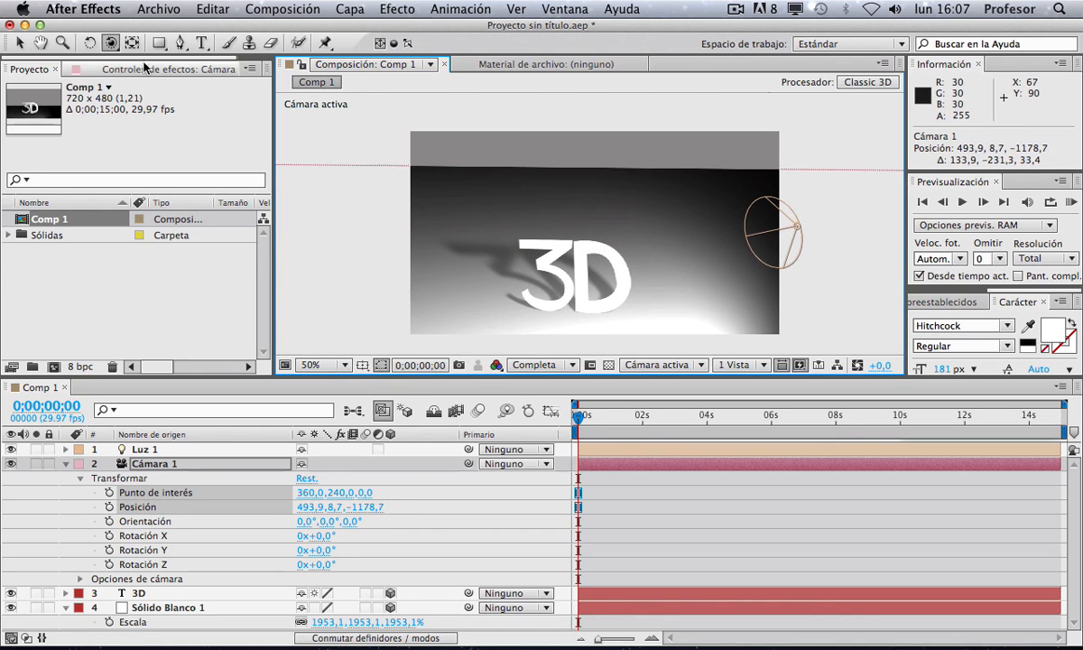
# Step: Pan the camera sideways and dolly it closer to the 3D text
pyautogui.moveTo(110, 43); pyautogui.dragTo(145, 81)
pyautogui.moveTo(619, 253); pyautogui.dragTo(604, 216)
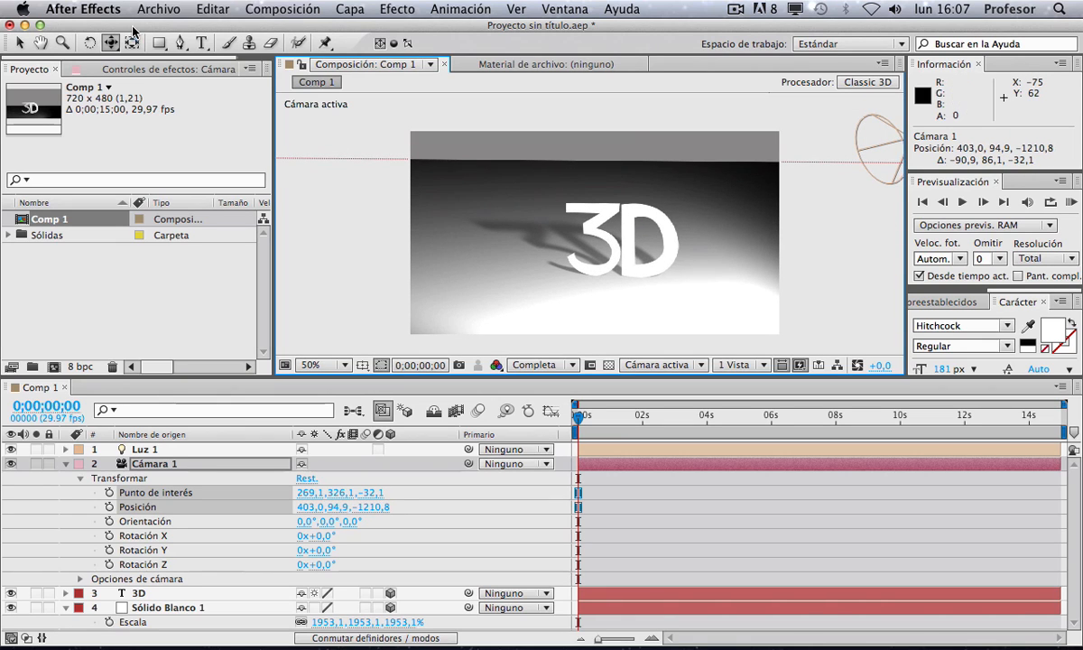
pyautogui.click(110, 43)
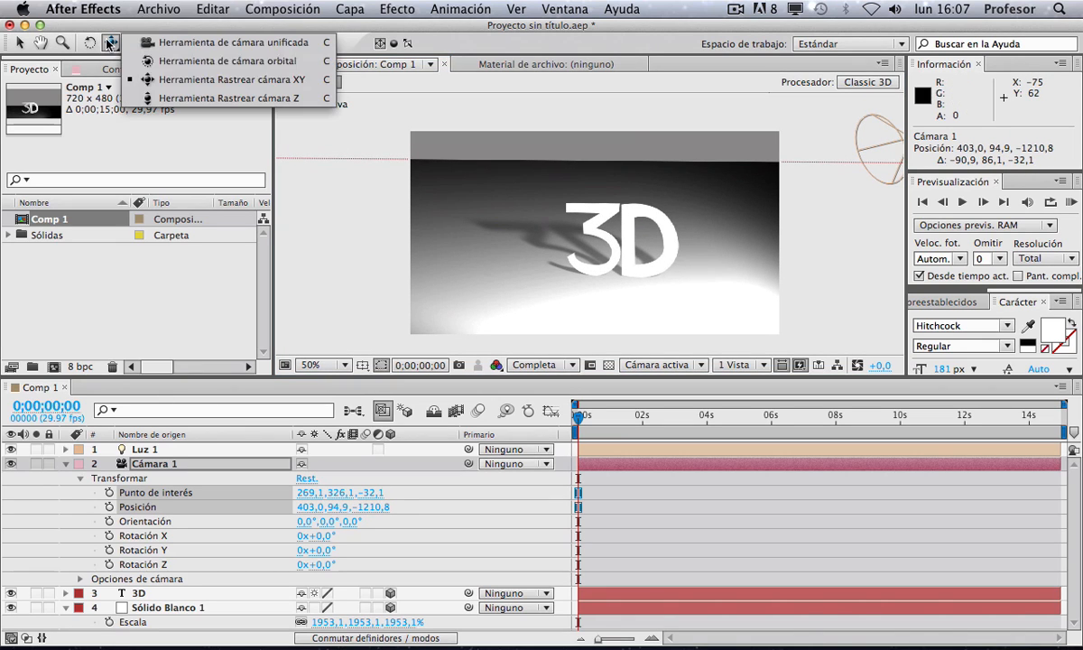
pyautogui.click(163, 99)
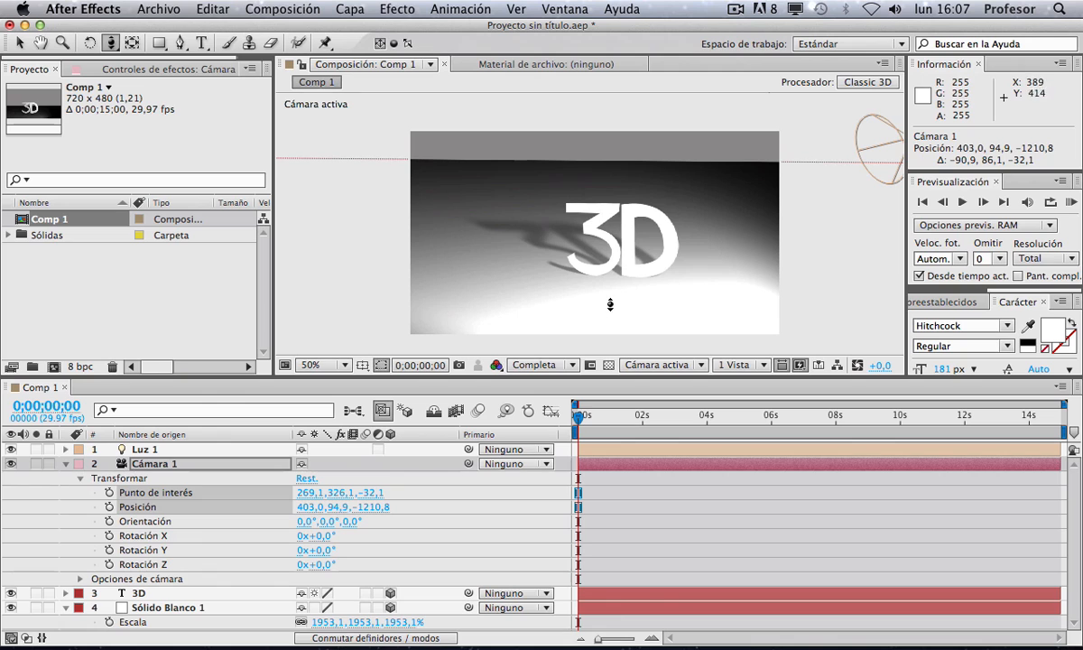
pyautogui.moveTo(616, 310); pyautogui.dragTo(631, 214)
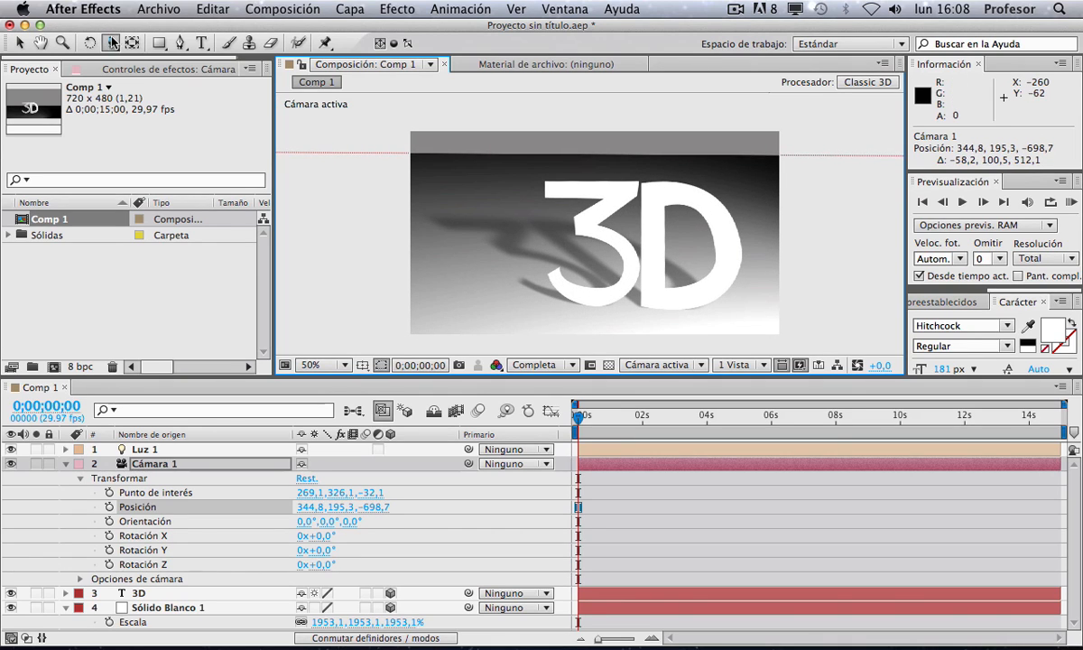
# Step: Fit the composition view in an enlarged viewer and orbit the camera to a steeper side angle
pyautogui.click(311, 364)
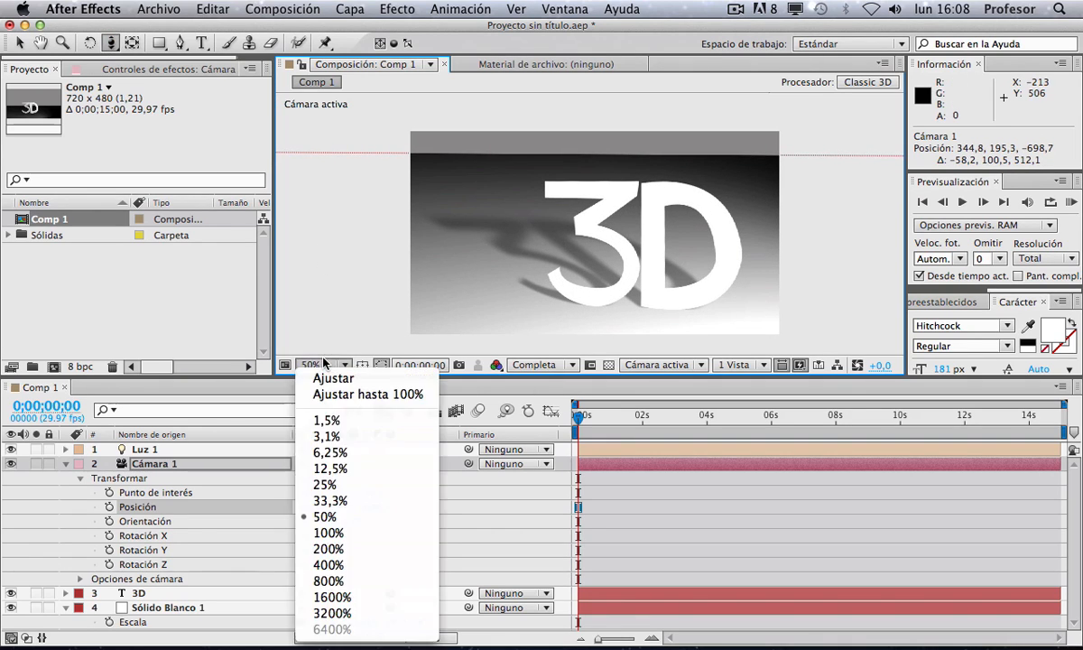
pyautogui.click(315, 377)
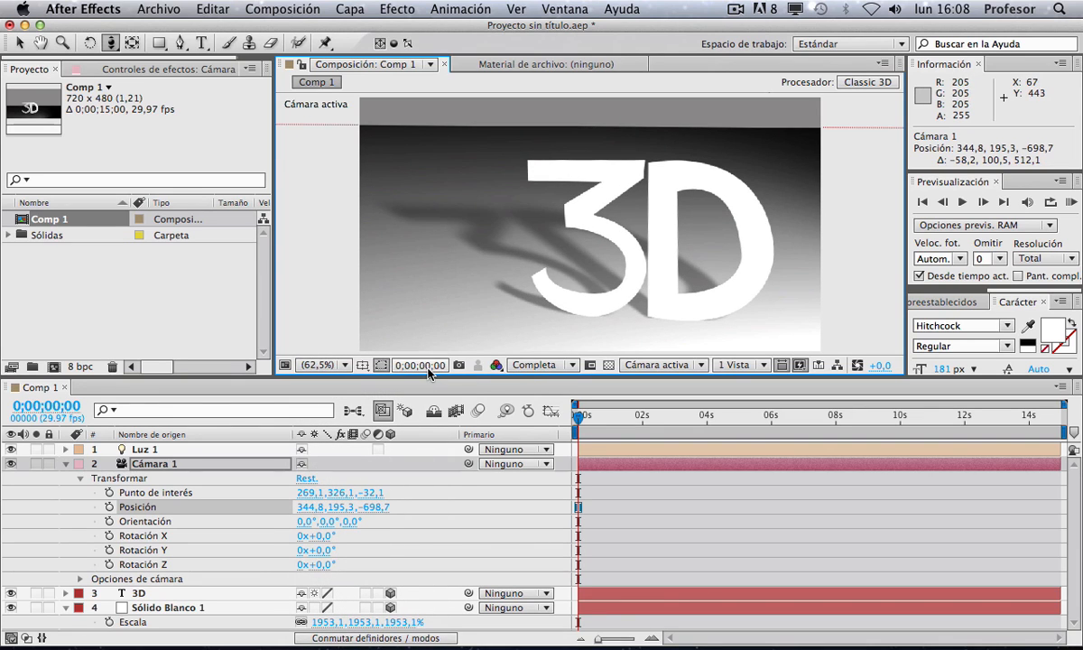
pyautogui.moveTo(427, 374); pyautogui.dragTo(428, 448)
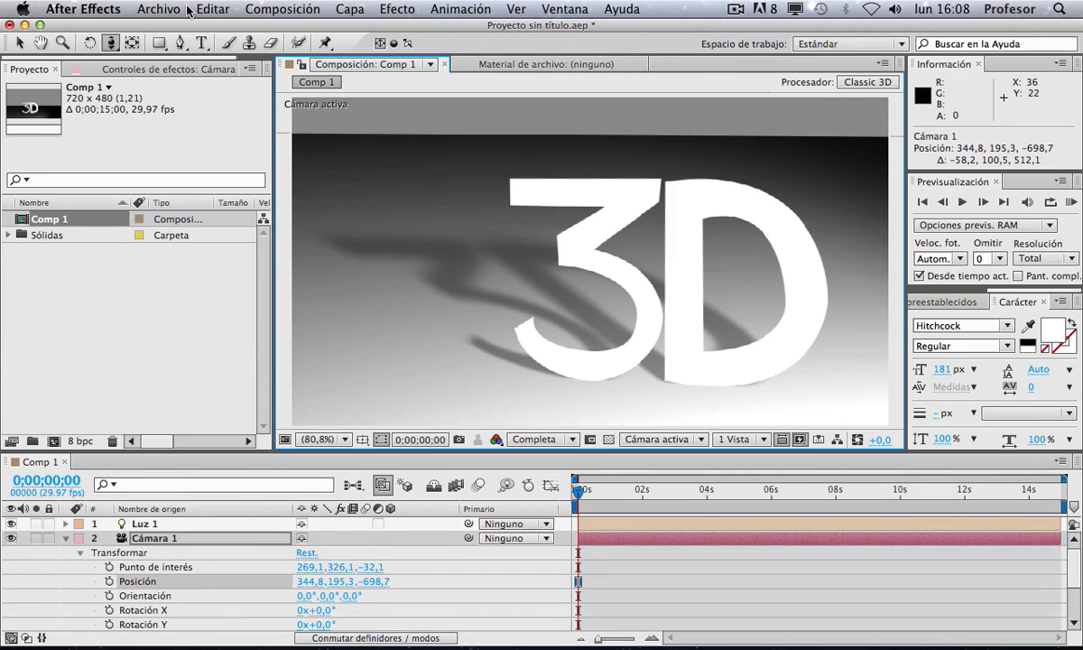
pyautogui.click(114, 45)
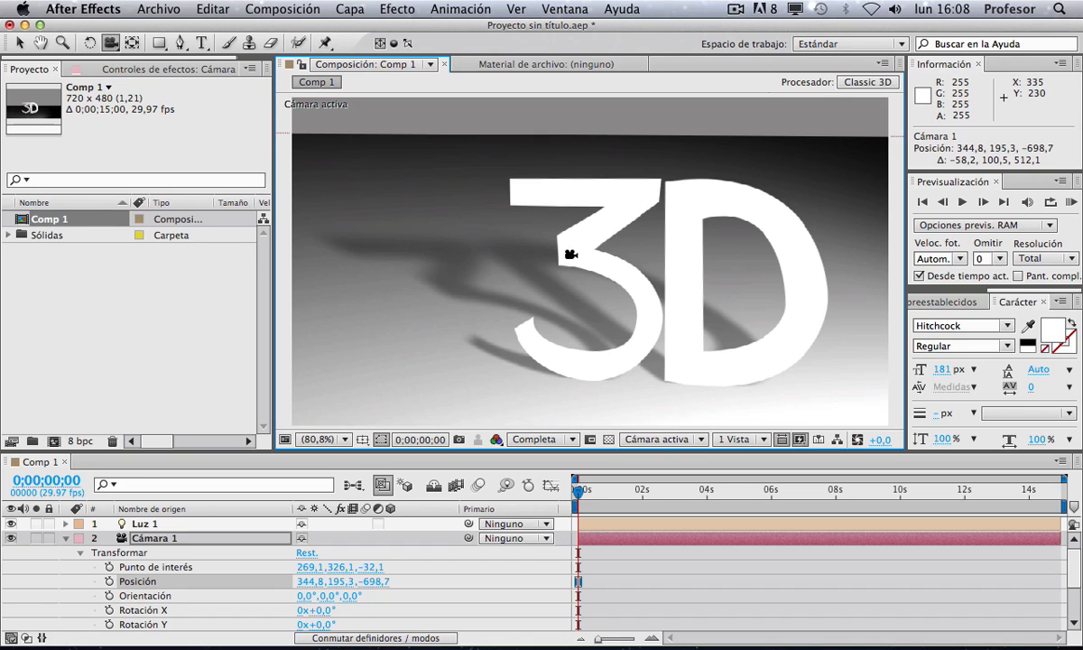
pyautogui.press('c')
pyautogui.press('c')
pyautogui.press('c')
pyautogui.press('c')
pyautogui.moveTo(576, 240); pyautogui.dragTo(519, 247)
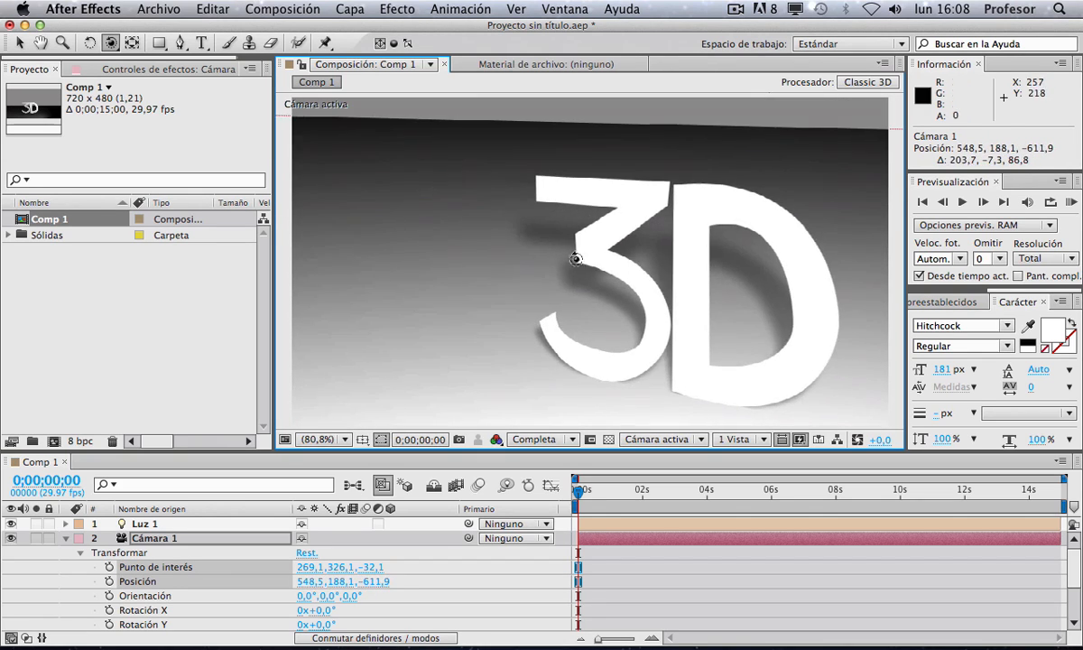
# Step: Change the 3D text layer's fill colour to cyan
pyautogui.press('v')
pyautogui.click(574, 258)
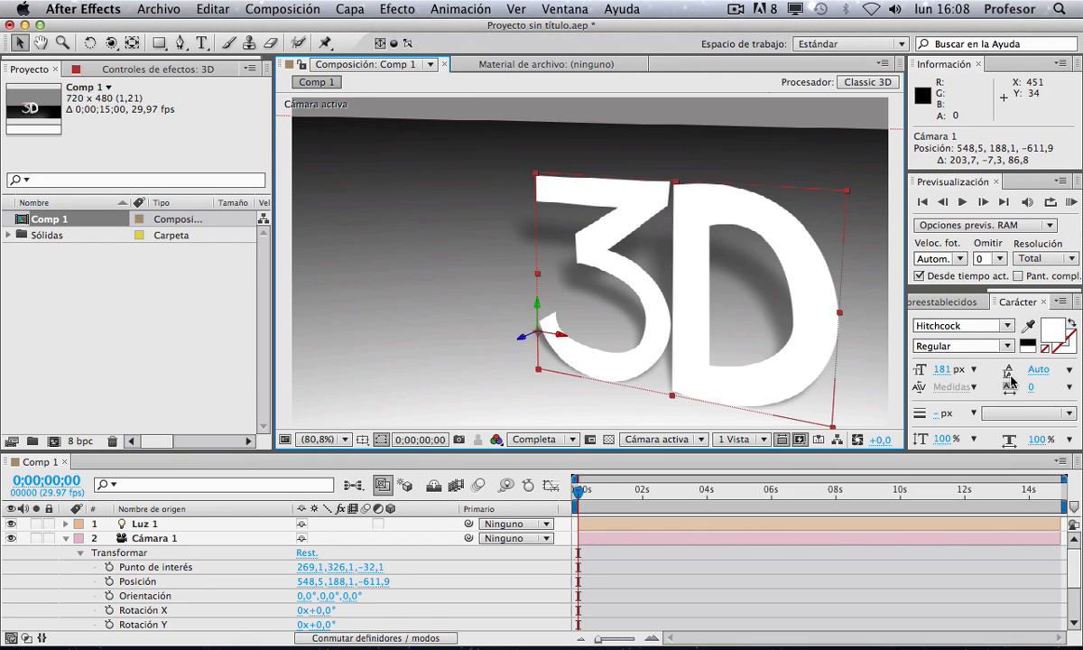
pyautogui.click(1051, 330)
pyautogui.click(252, 232)
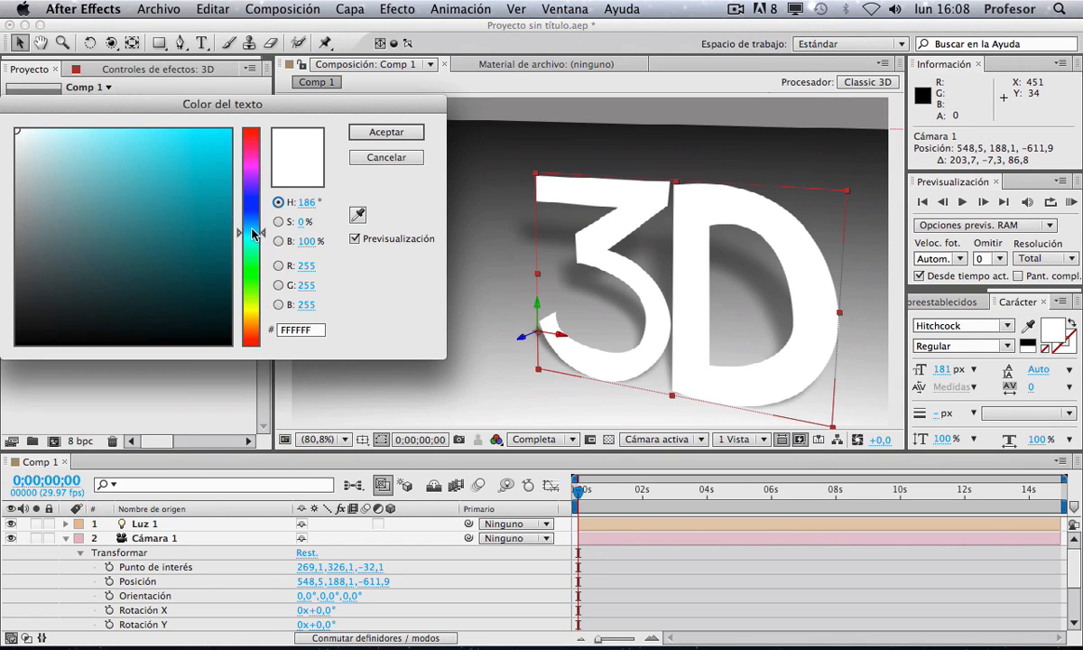
pyautogui.click(210, 148)
pyautogui.click(382, 134)
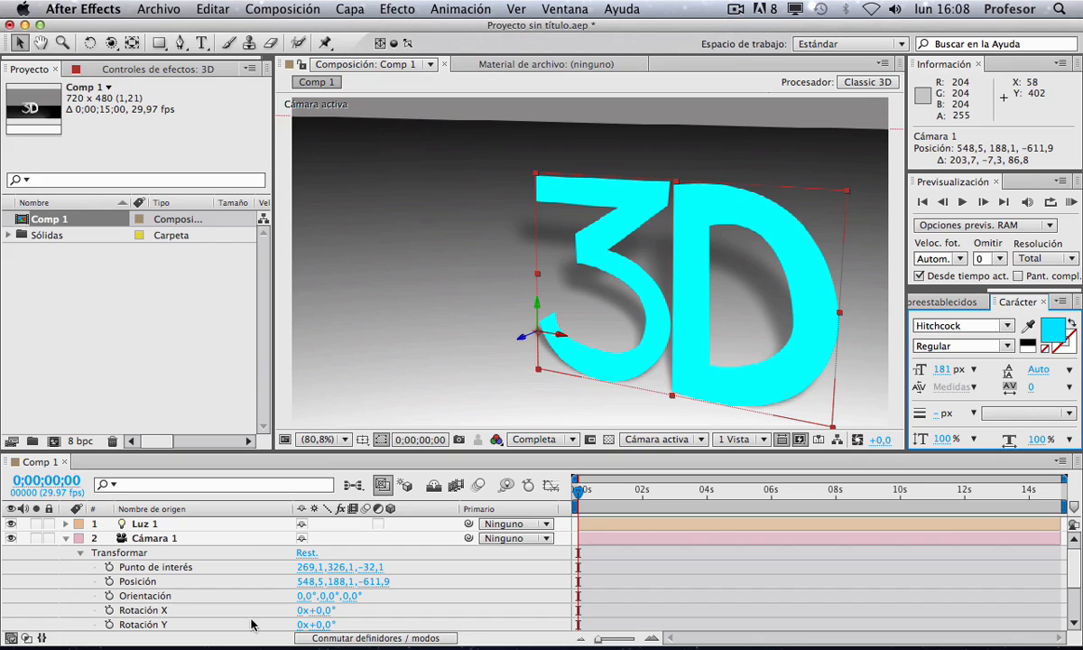
# Step: Set a keyframe on the text layer's Light Transmission material option and raise it to 90%
pyautogui.scroll(-5, 203, 541)
pyautogui.scroll(1, 201, 546)
pyautogui.scroll(1, 201, 551)
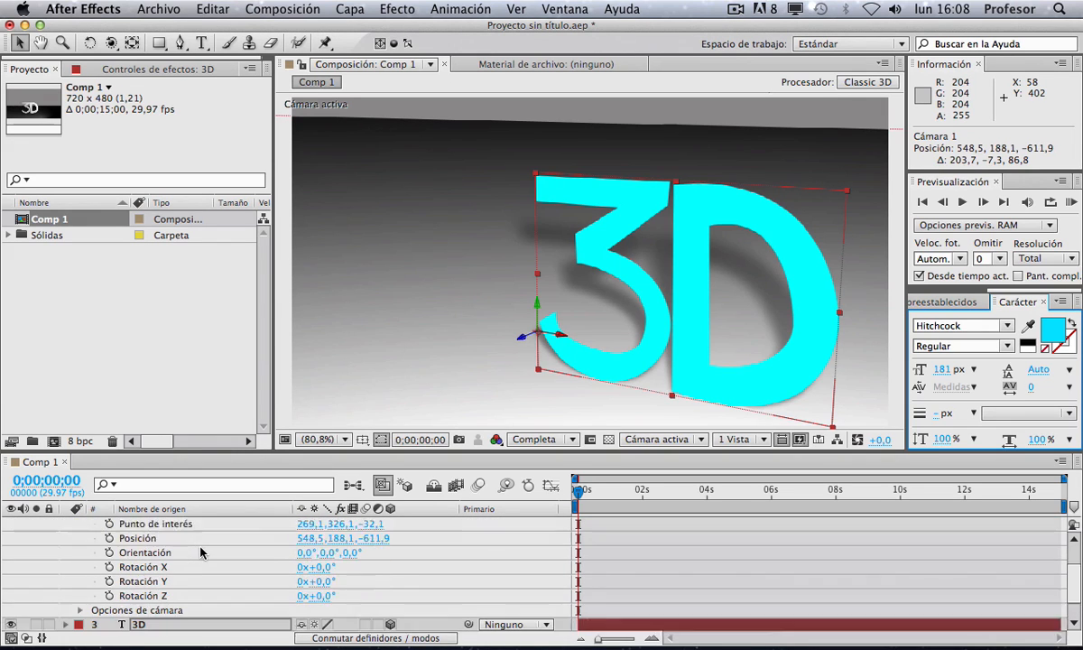
pyautogui.scroll(-2, 163, 578)
pyautogui.click(65, 594)
pyautogui.scroll(-10, 104, 610)
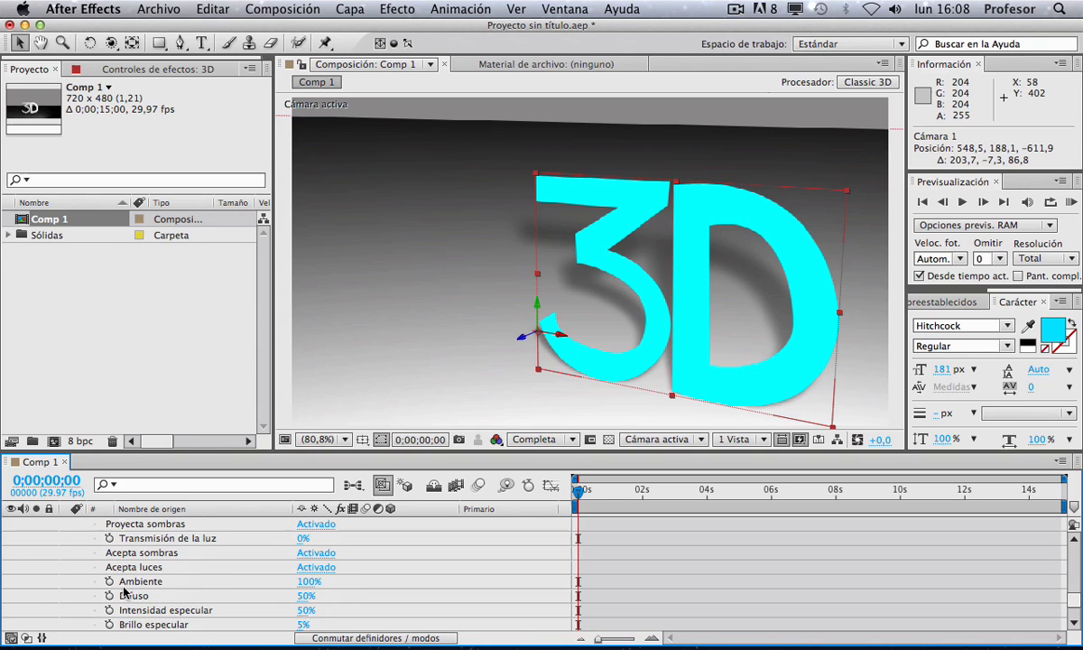
pyautogui.scroll(-2, 109, 591)
pyautogui.scroll(3, 113, 595)
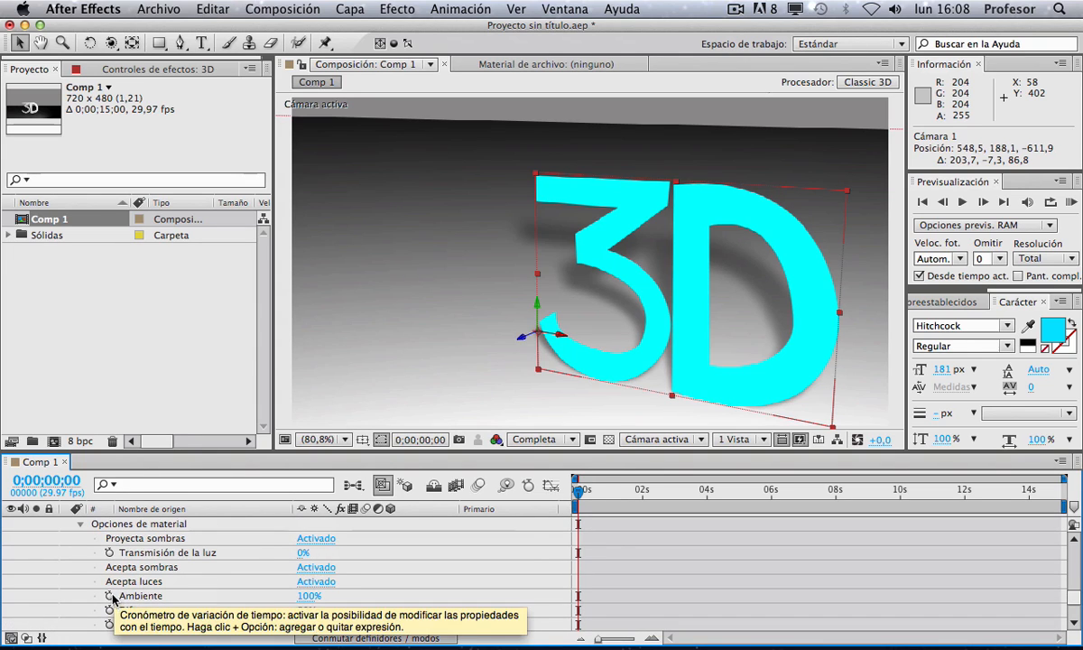
pyautogui.click(109, 553)
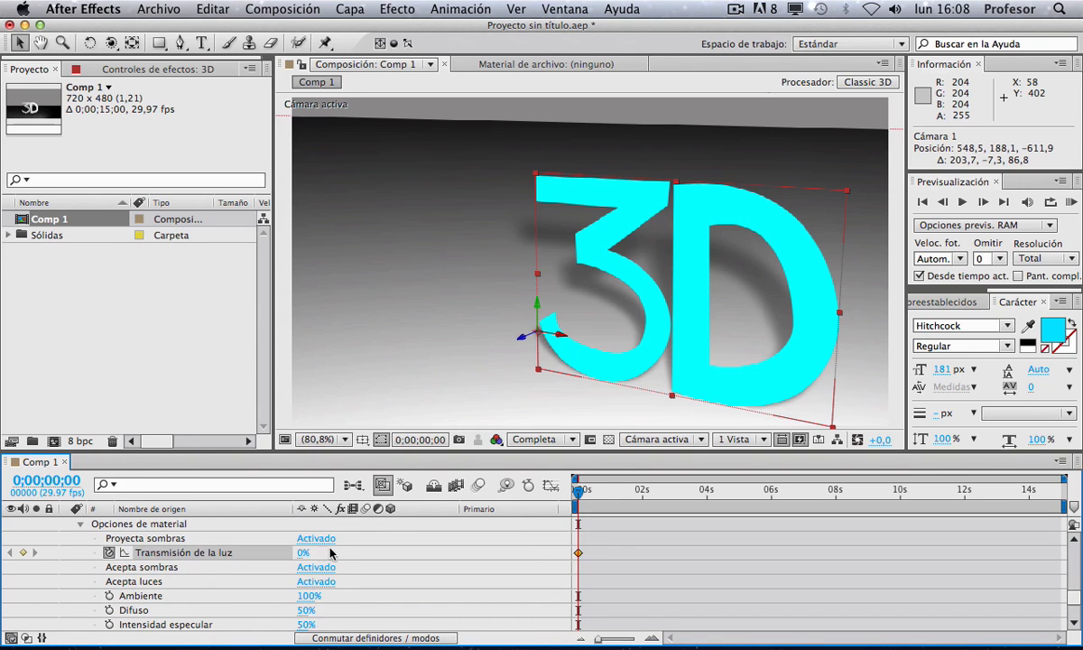
pyautogui.moveTo(305, 552); pyautogui.dragTo(393, 547)
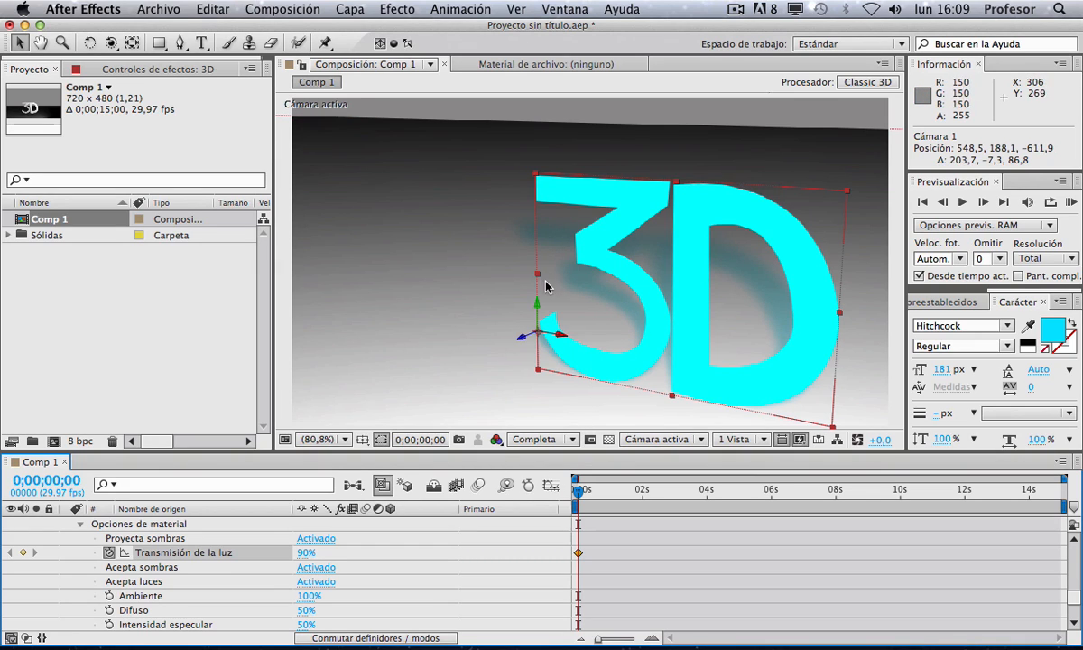
# Step: Orbit and pan the camera to reframe the text and its shadow from a lower angle
pyautogui.press('c')
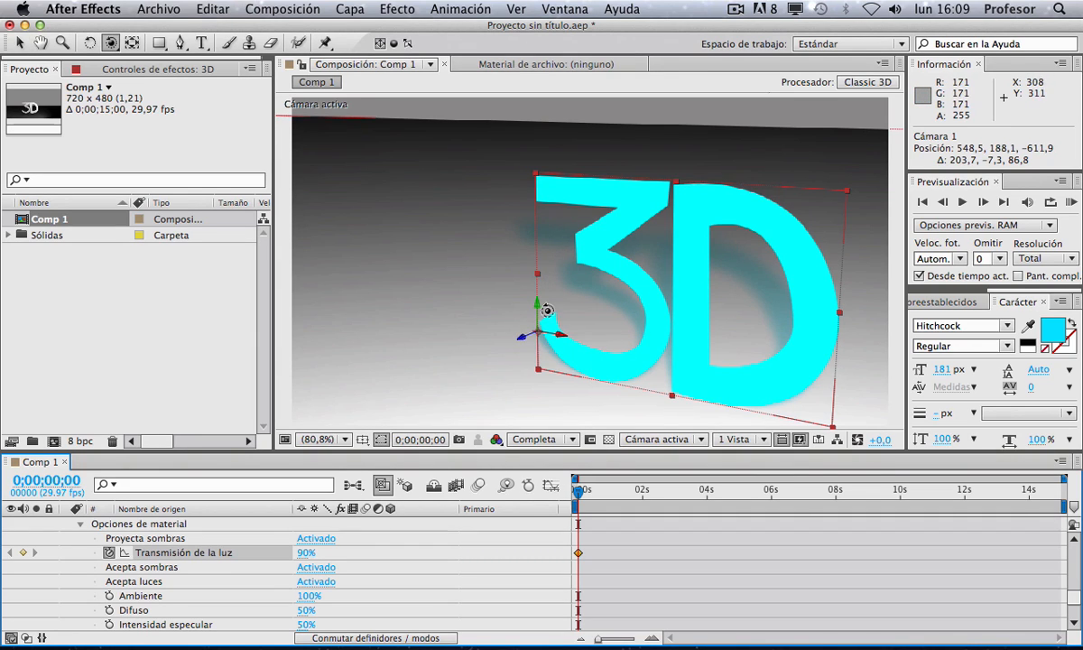
pyautogui.moveTo(547, 310); pyautogui.dragTo(529, 295)
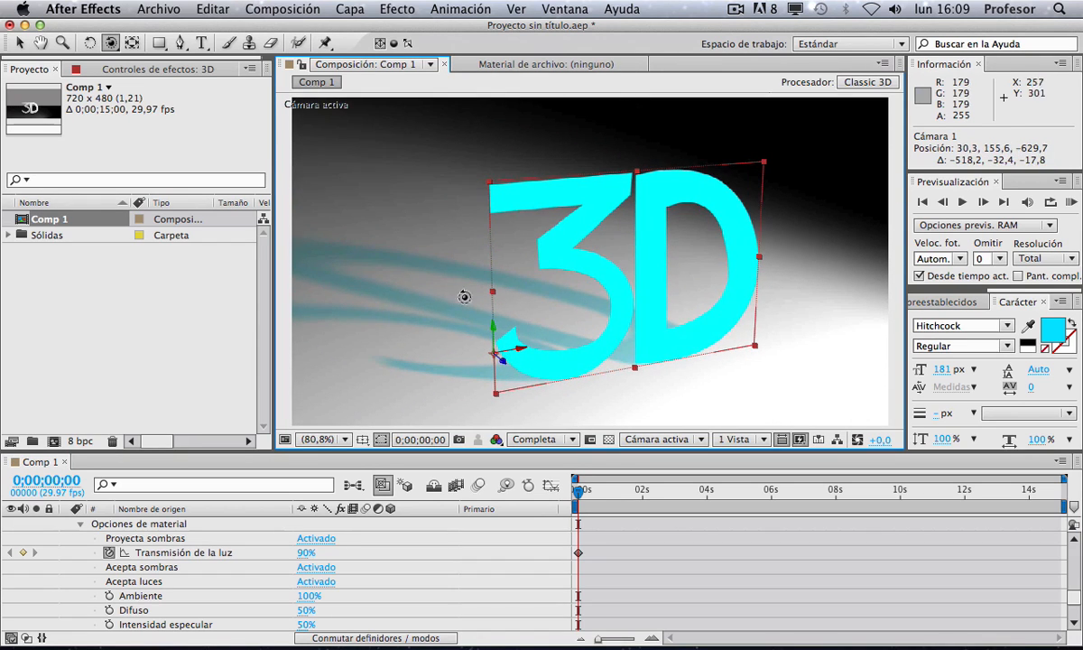
pyautogui.press('c')
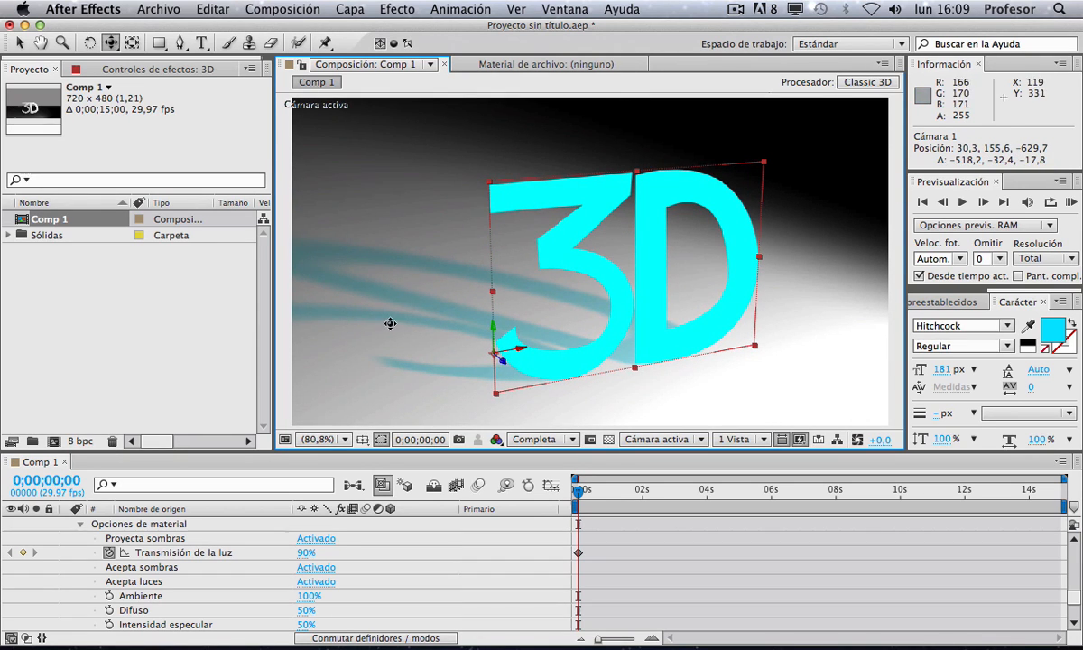
pyautogui.moveTo(403, 322); pyautogui.dragTo(347, 317)
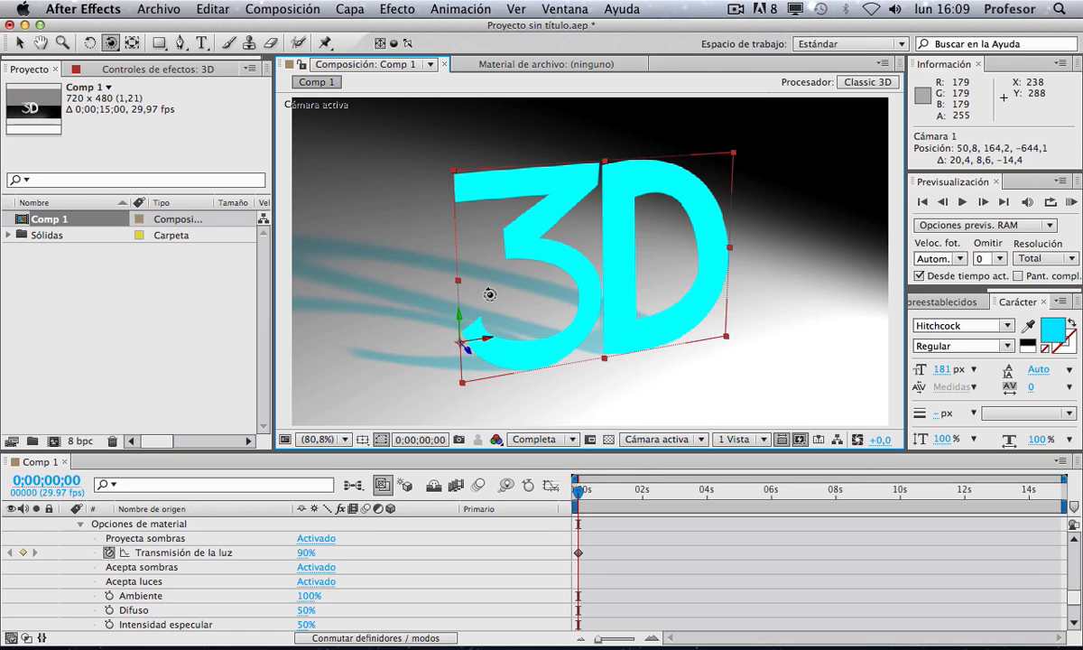
pyautogui.moveTo(487, 293); pyautogui.dragTo(368, 296)
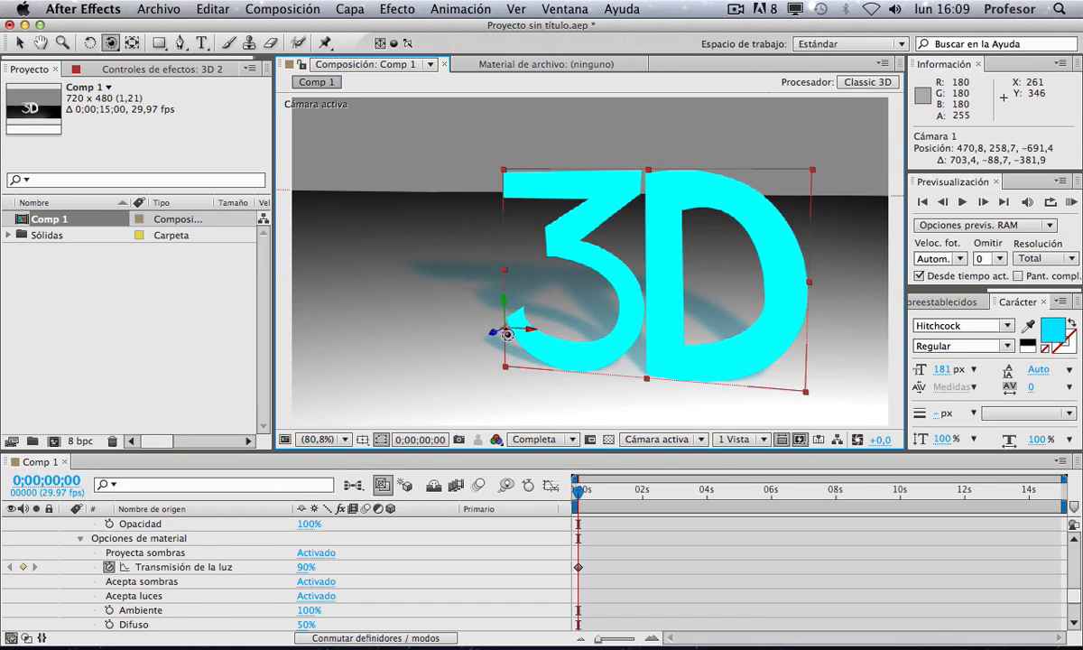
# Step: Move the duplicated 3D 2 text layer to the left and rotate it edge-on beside the text
pyautogui.press('v')
pyautogui.moveTo(499, 339); pyautogui.dragTo(388, 273)
pyautogui.press('w')
pyautogui.moveTo(302, 242); pyautogui.dragTo(433, 290)
# Step: Orbit the camera slightly around the text
pyautogui.press('v')
pyautogui.press('c')
pyautogui.press('c')
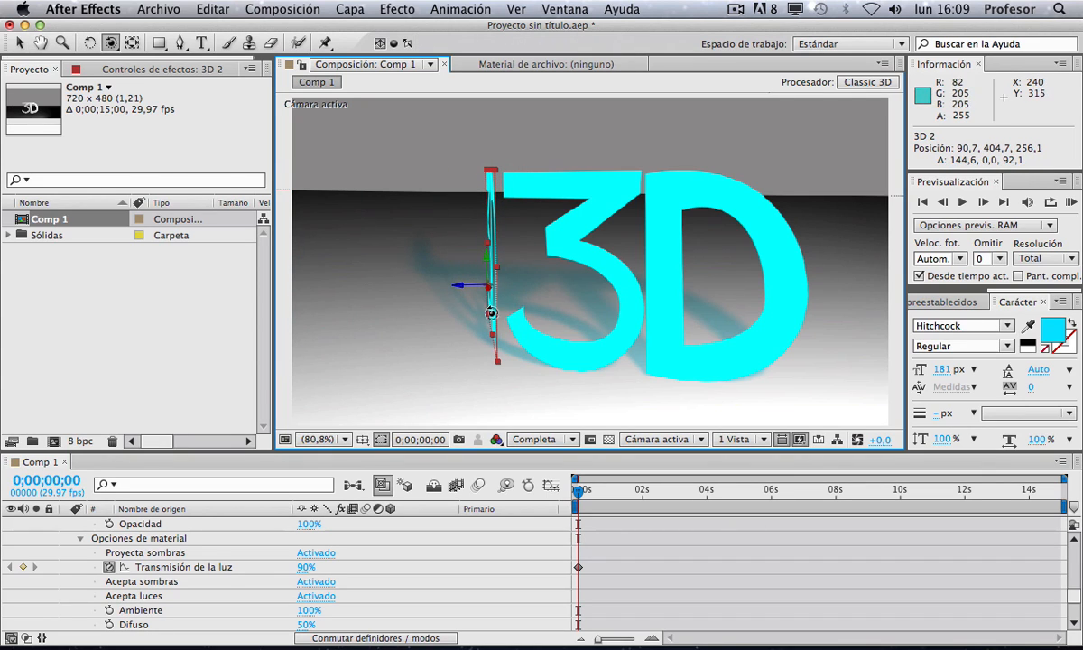
pyautogui.press('c')
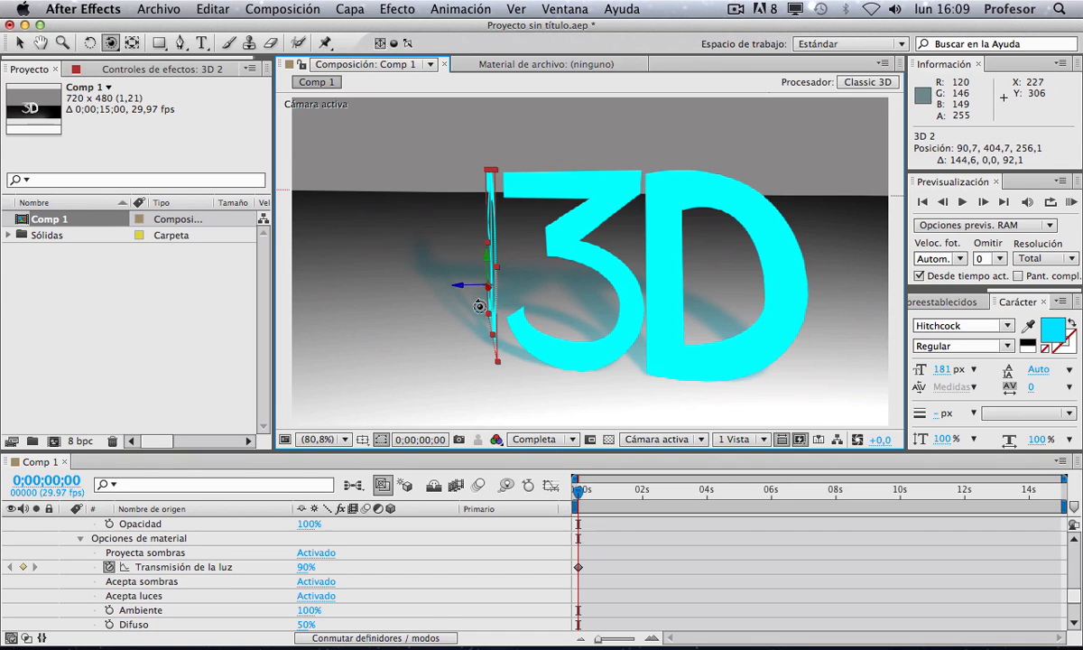
pyautogui.moveTo(485, 310)
pyautogui.mouseDown()
pyautogui.moveTo(578, 323)
pyautogui.moveTo(652, 314)
pyautogui.moveTo(507, 314)
pyautogui.moveTo(430, 288)
pyautogui.moveTo(471, 305)
pyautogui.mouseUp()
pyautogui.scroll(-10, 512, 352)
pyautogui.scroll(8, 512, 352)
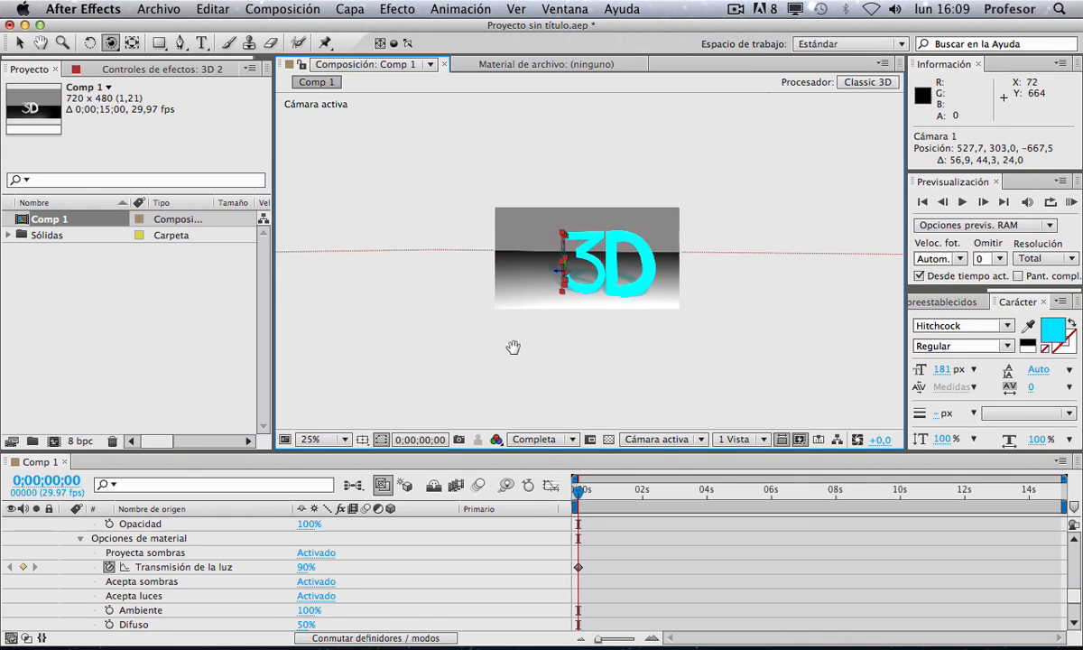
pyautogui.scroll(-2, 507, 363)
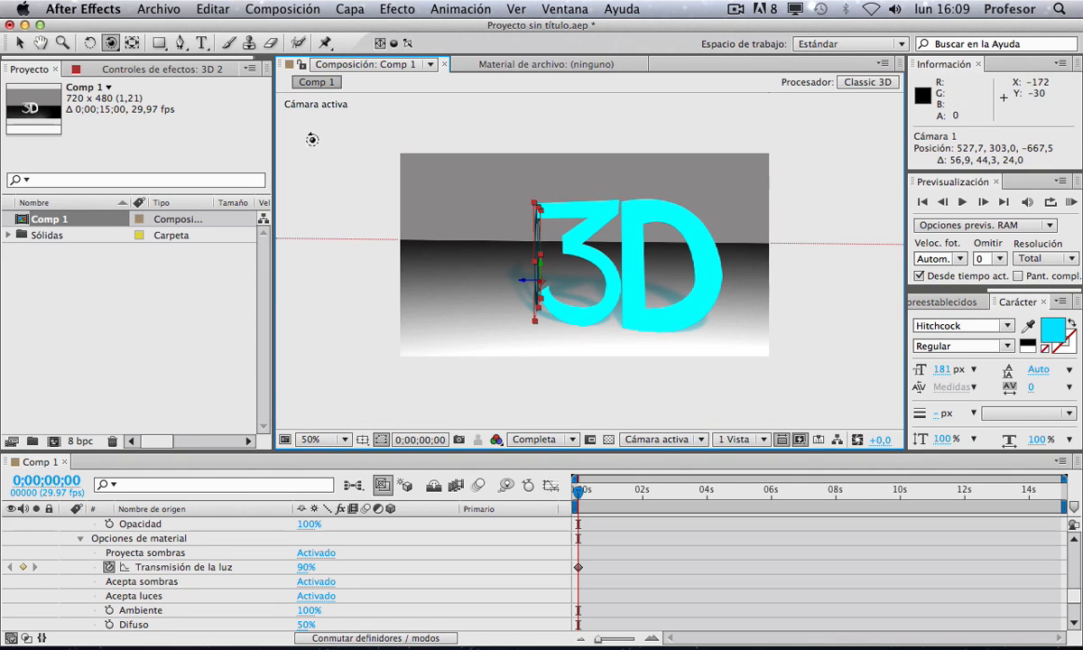
# Step: Collapse the camera and text layer properties and hide both the 3D and 3D 2 text layers
pyautogui.click(159, 43)
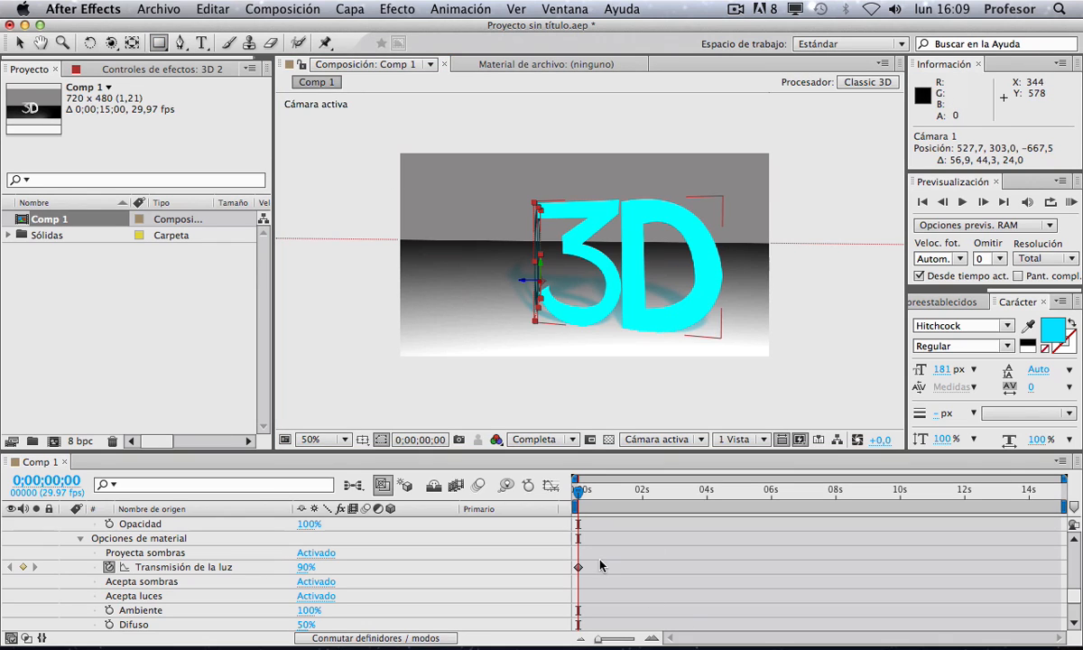
pyautogui.scroll(1, 330, 373)
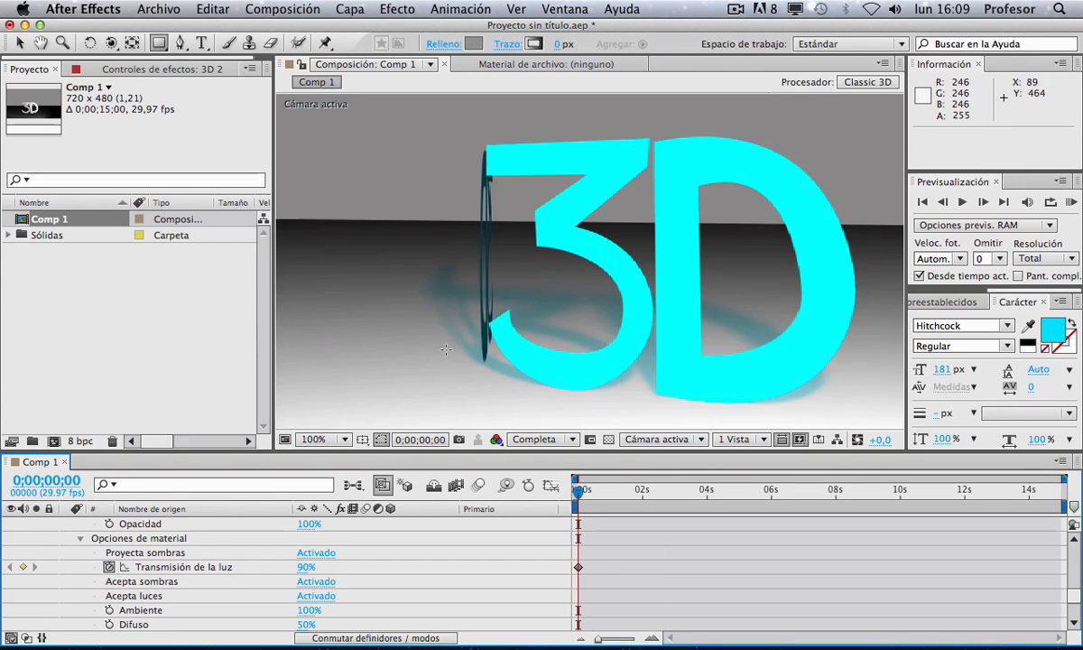
pyautogui.scroll(5, 94, 551)
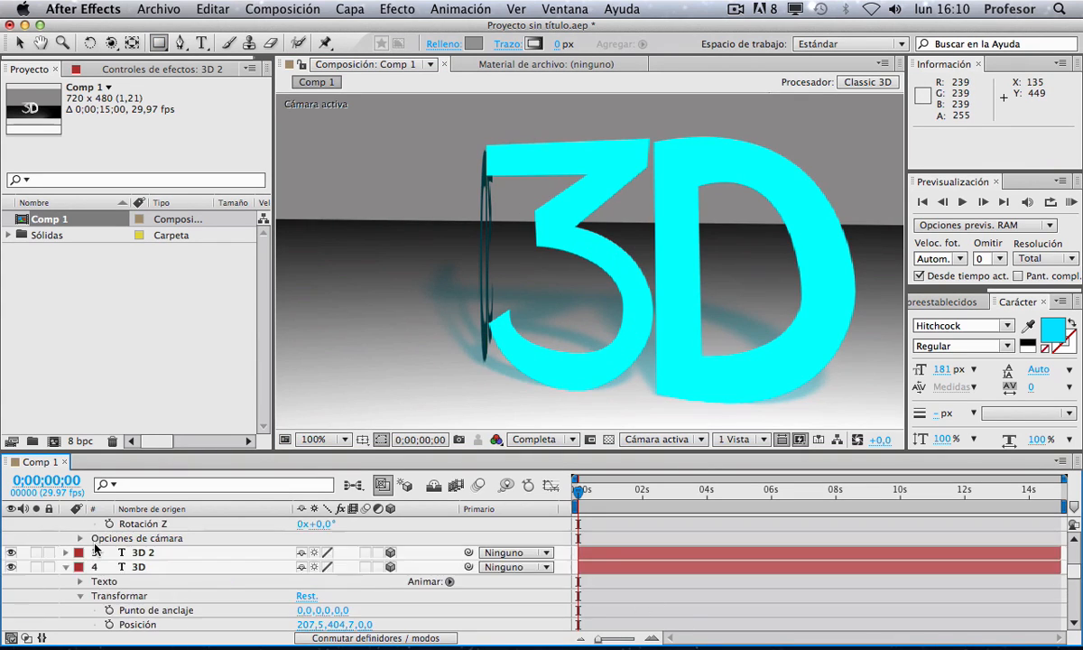
pyautogui.click(66, 567)
pyautogui.scroll(5, 72, 565)
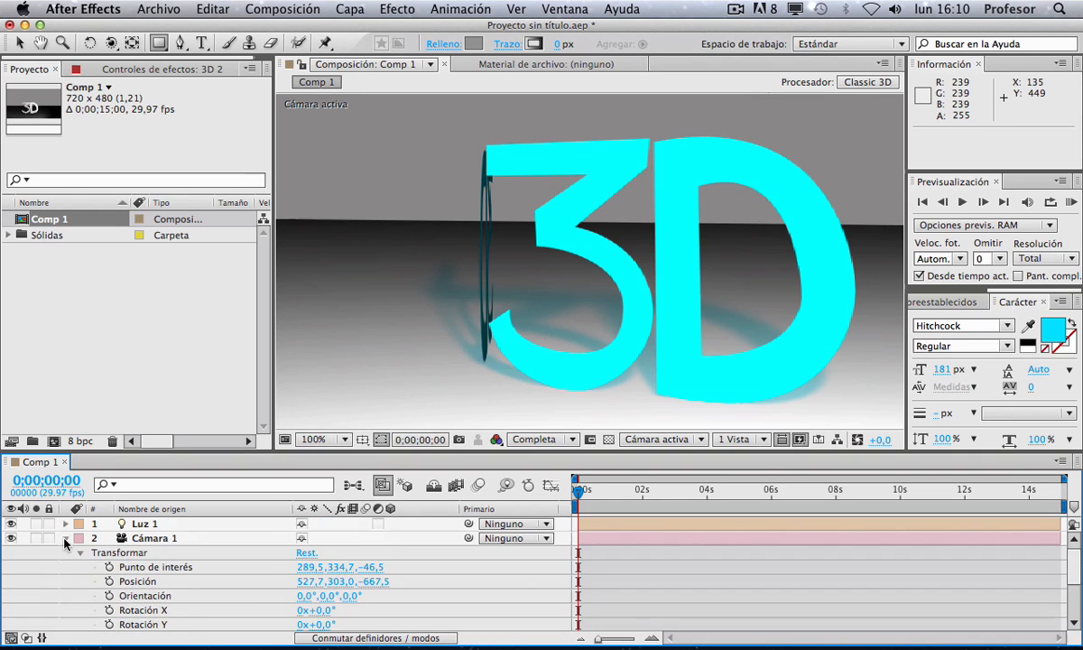
pyautogui.click(66, 539)
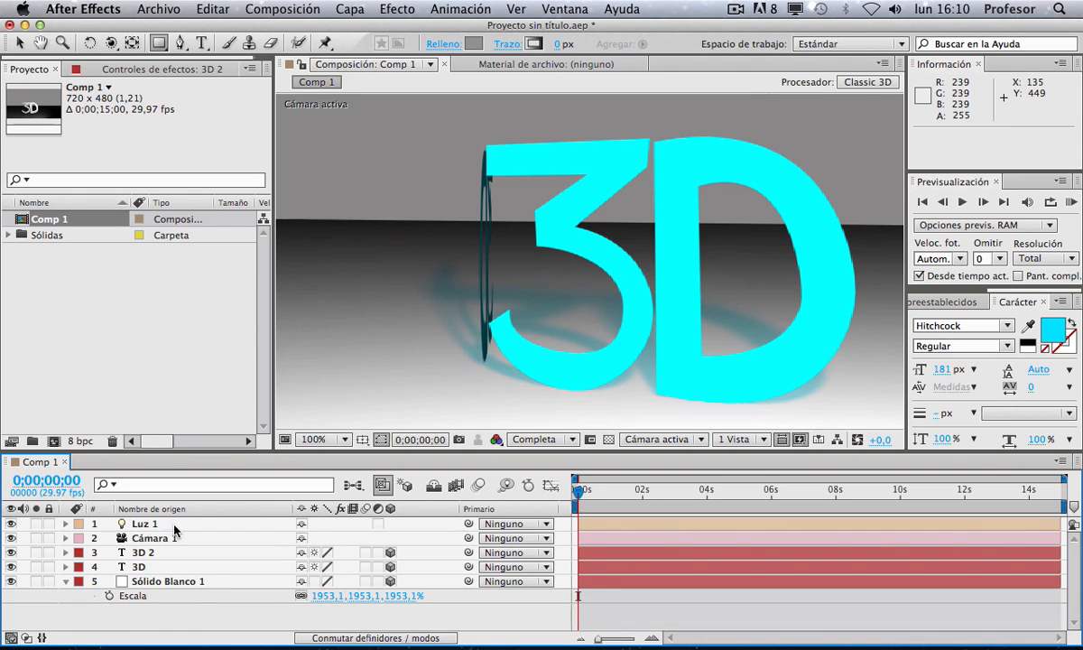
pyautogui.moveTo(12, 553); pyautogui.dragTo(14, 573)
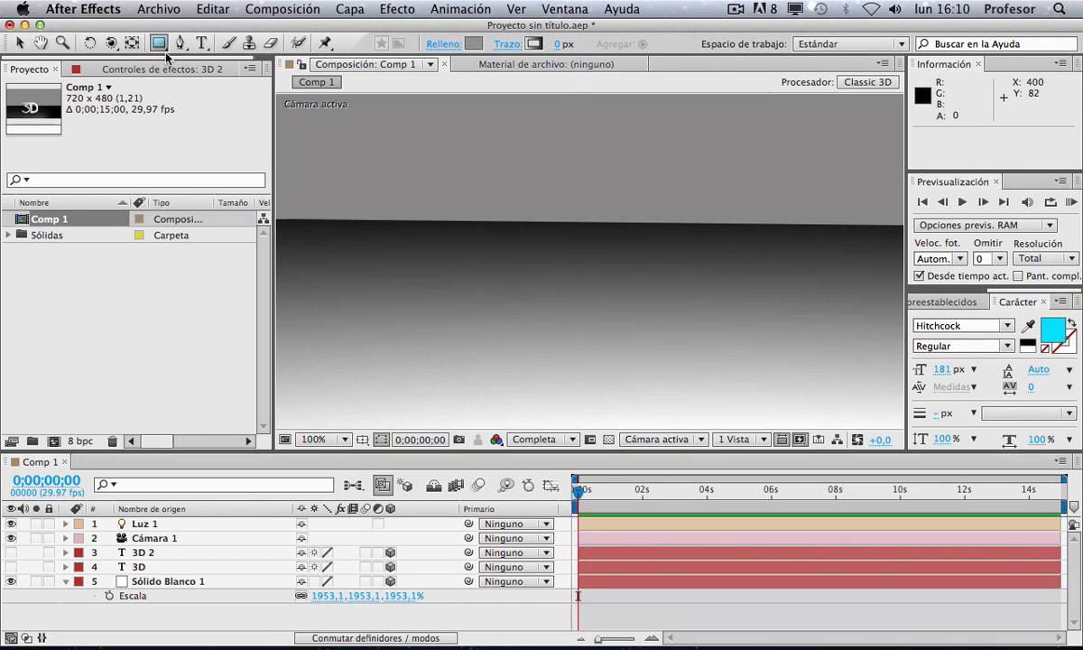
# Step: Add a new shape layer to the composition
pyautogui.rightClick(122, 619)
pyautogui.moveTo(204, 475)
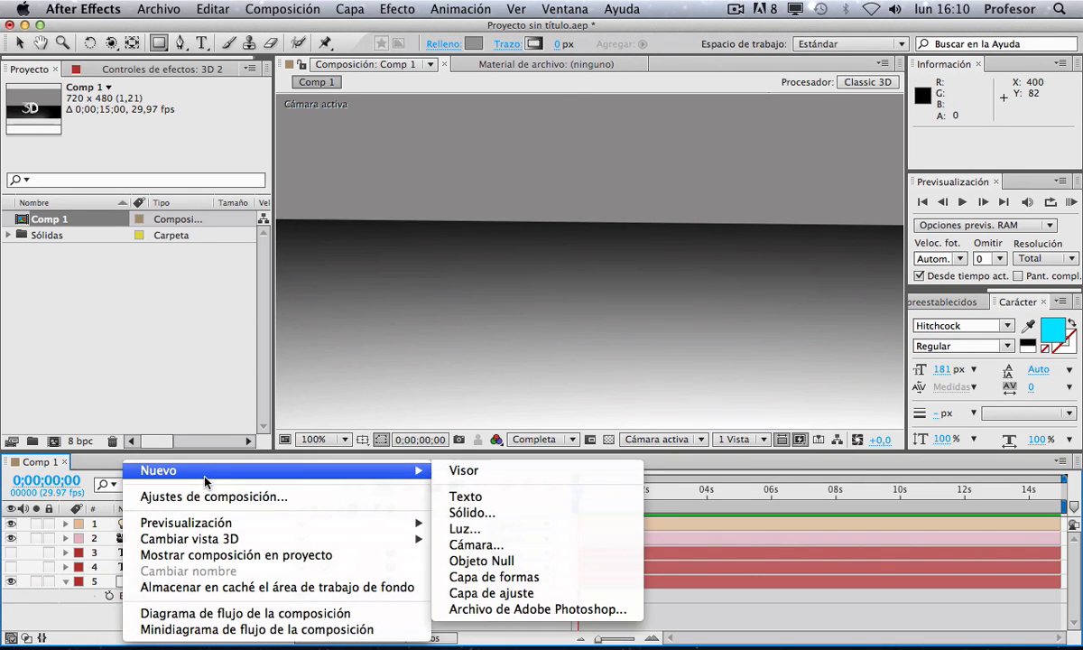
pyautogui.click(565, 577)
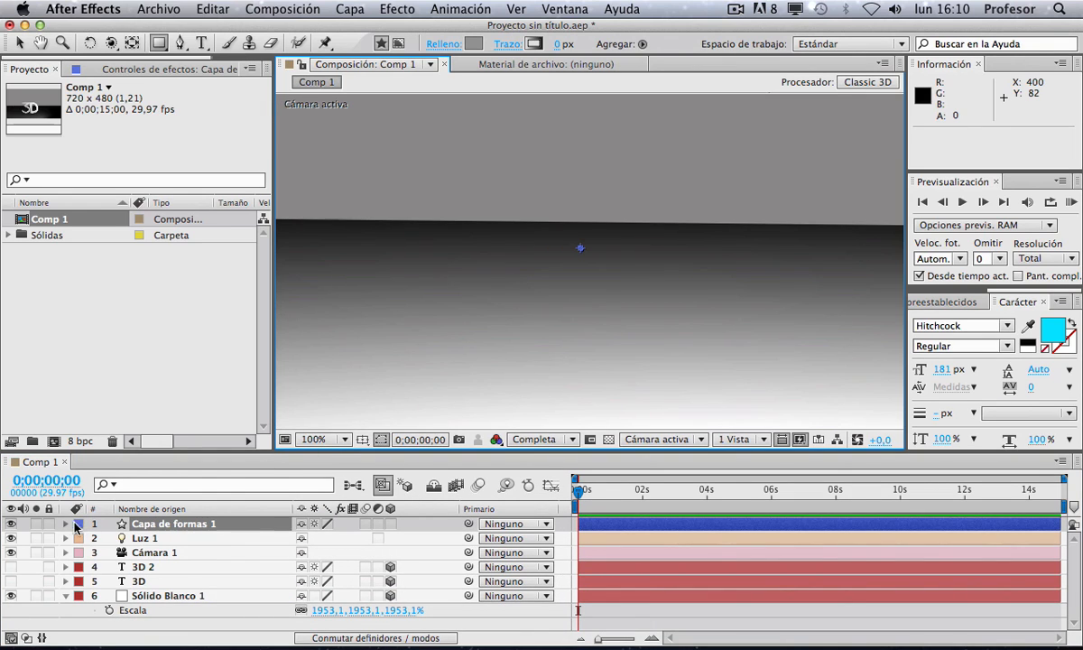
# Step: Add a Rectangle path and a Fill to the shape layer's contents
pyautogui.click(66, 524)
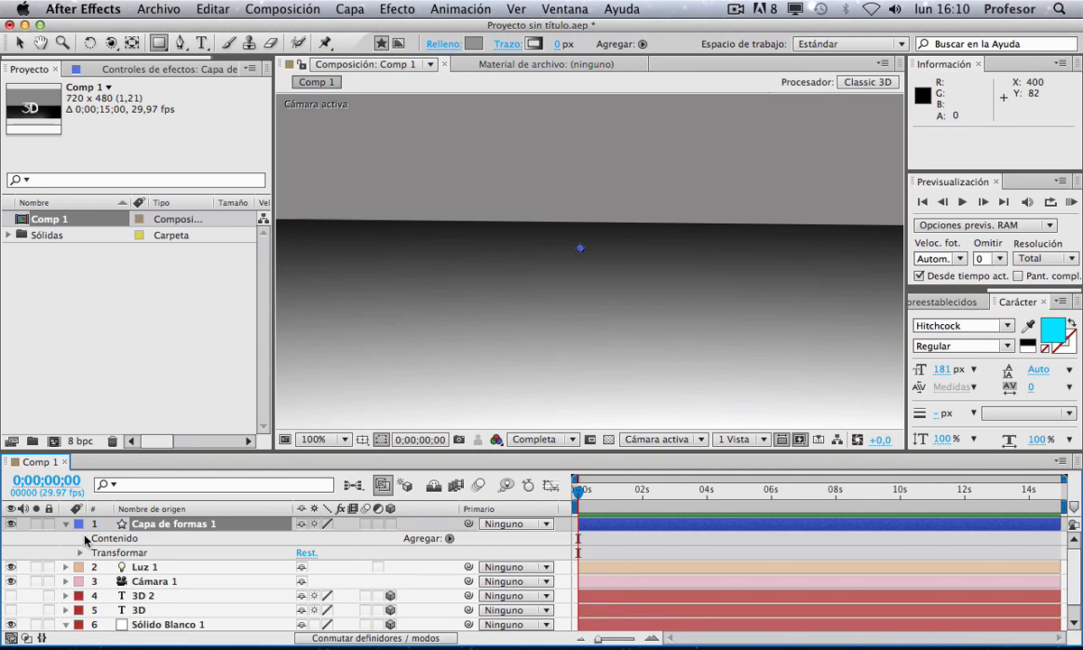
pyautogui.click(98, 540)
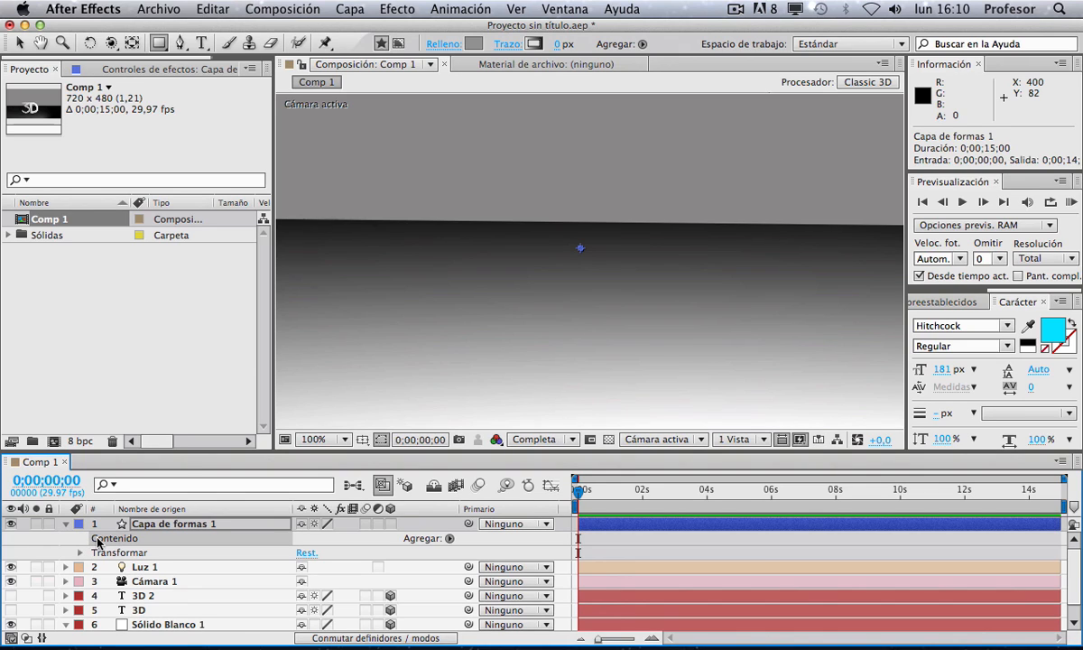
pyautogui.click(449, 539)
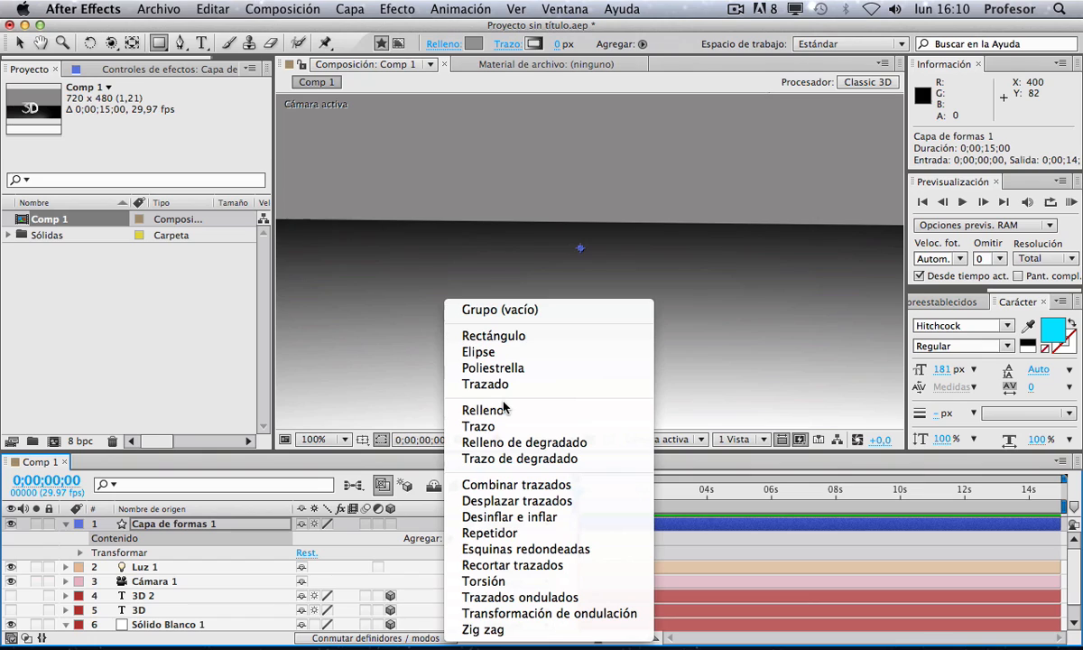
pyautogui.click(507, 337)
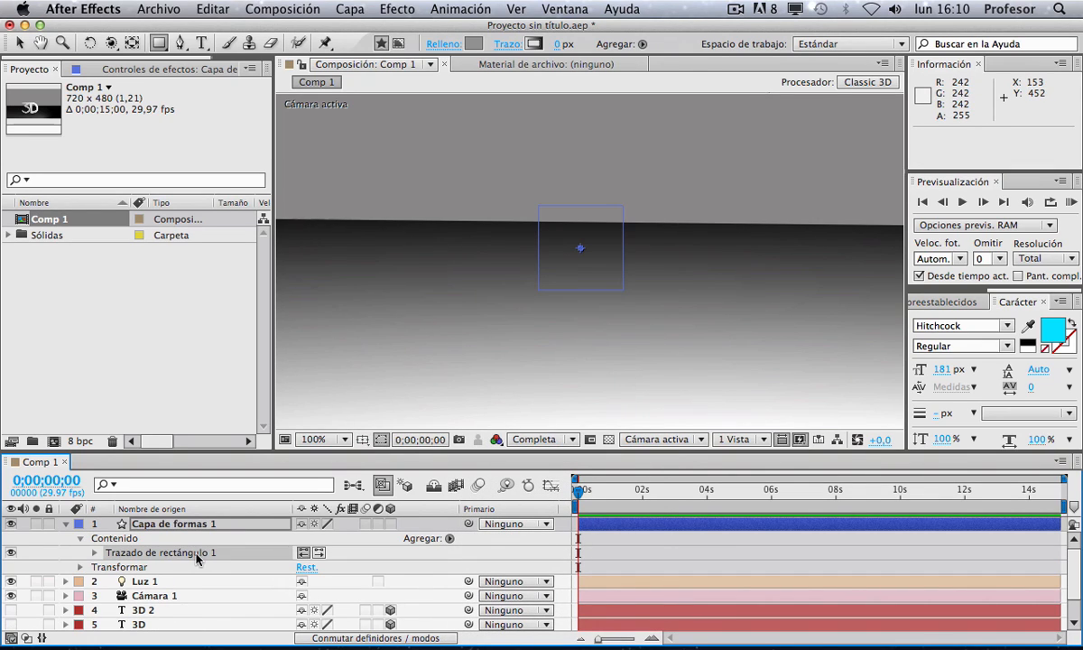
pyautogui.click(450, 539)
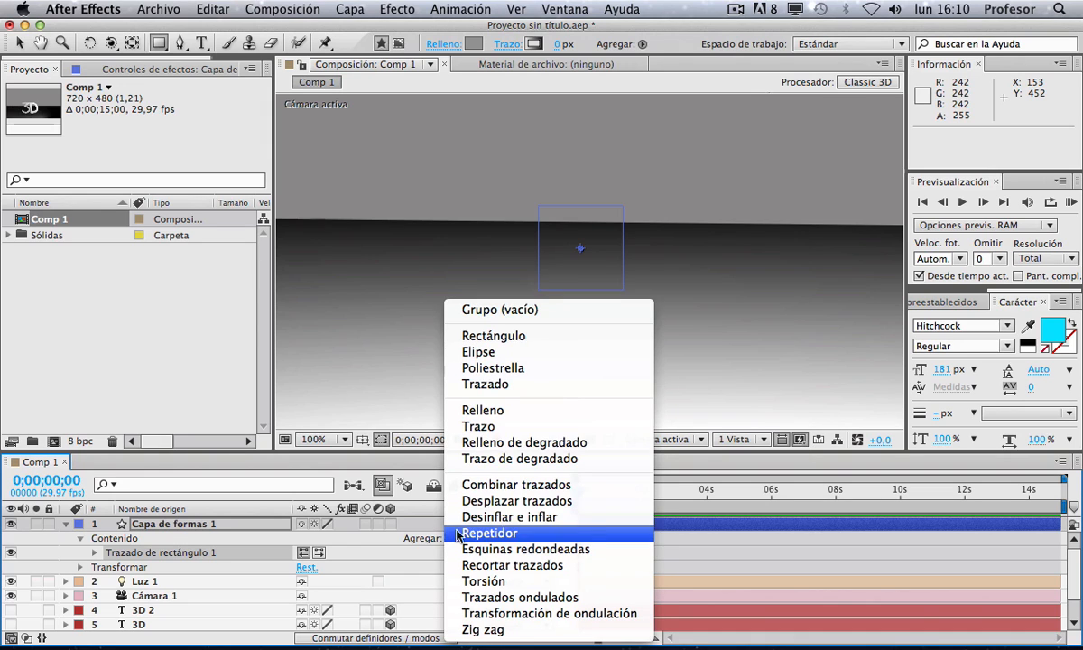
pyautogui.click(464, 411)
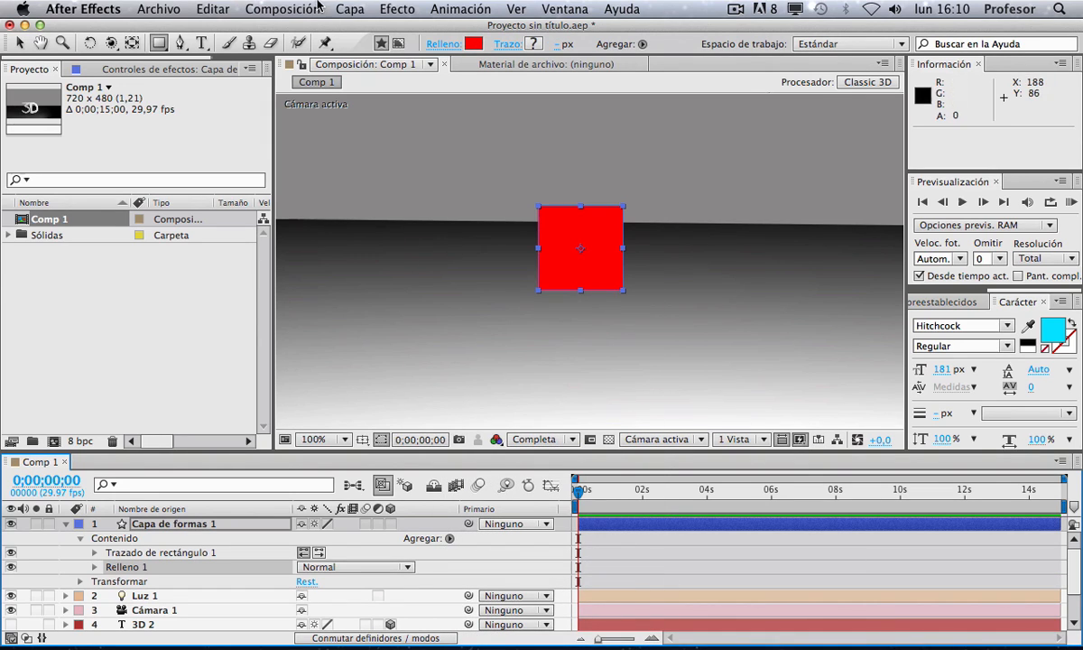
# Step: Set the shape layer's fill colour to green, 00FF42
pyautogui.click(472, 43)
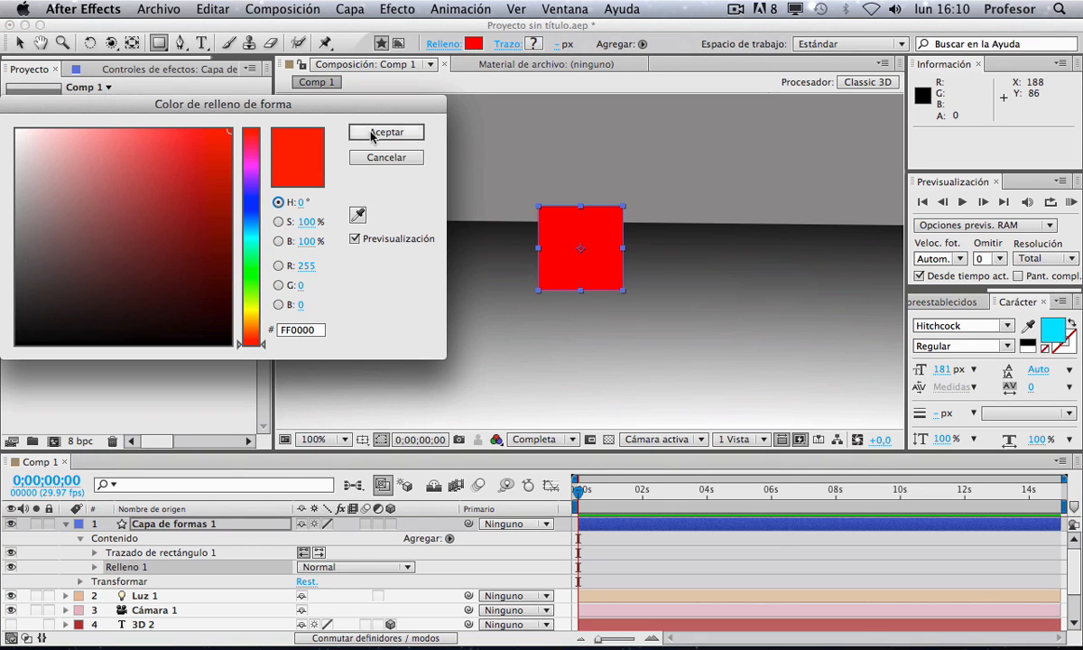
pyautogui.click(254, 184)
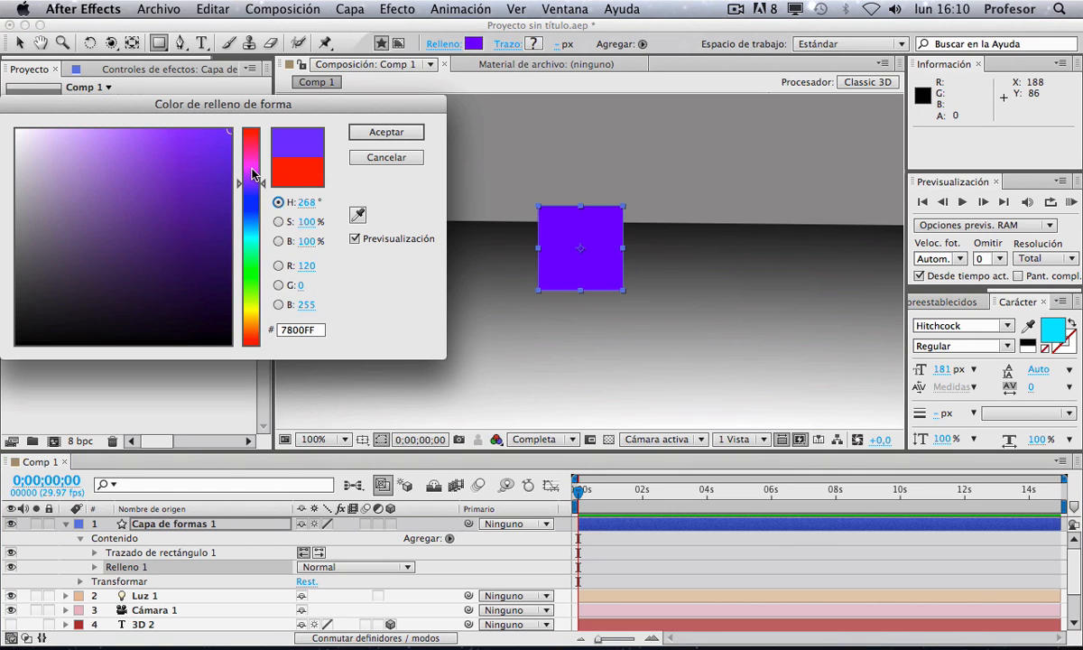
pyautogui.moveTo(253, 176); pyautogui.dragTo(256, 263)
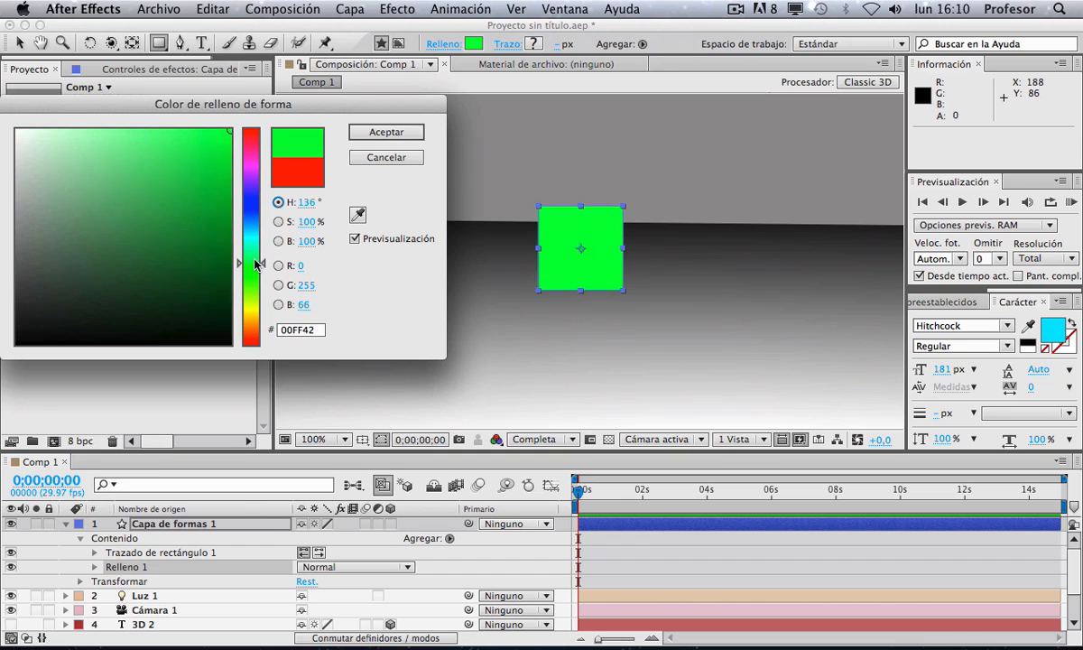
pyautogui.click(368, 132)
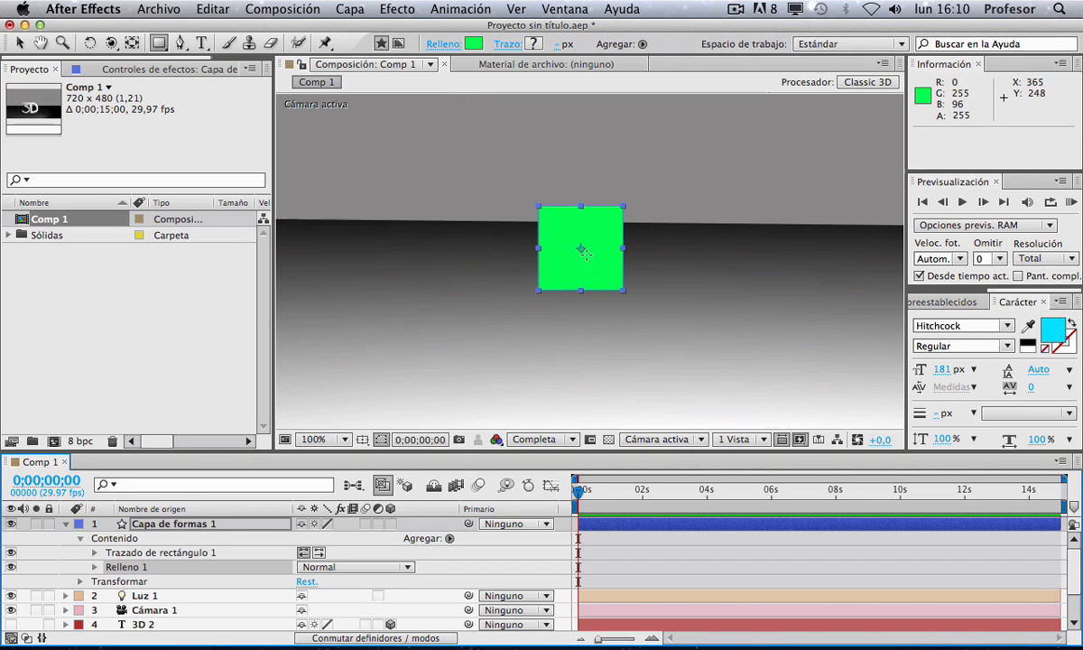
pyautogui.click(156, 519)
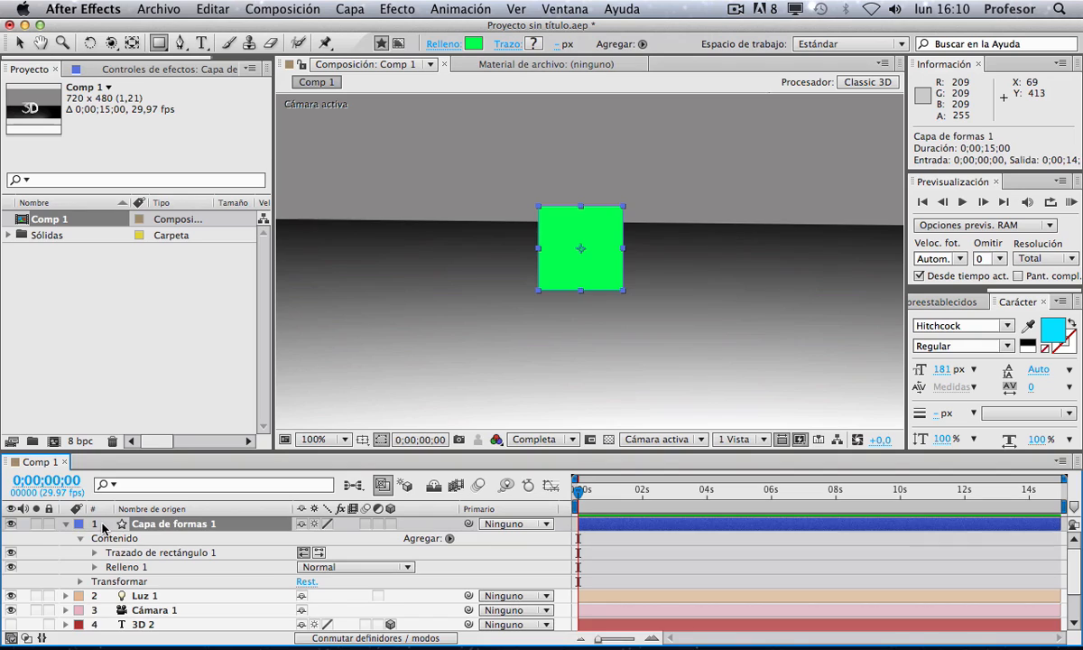
# Step: Delete the existing shape layer and add a new empty shape layer to the composition
pyautogui.press('Delete')
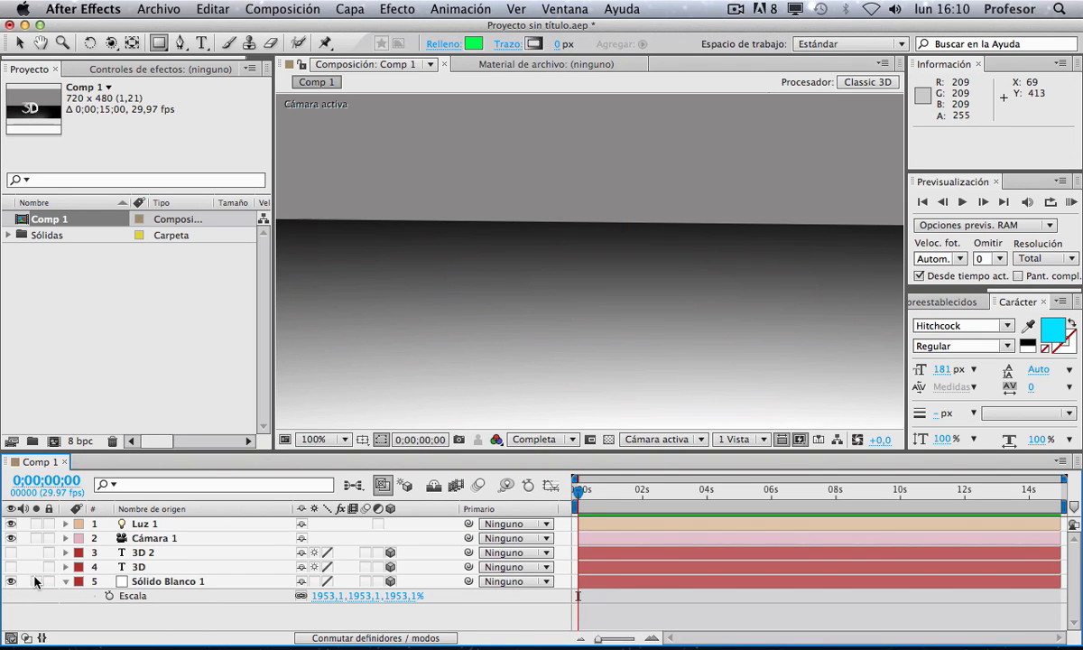
pyautogui.rightClick(147, 613)
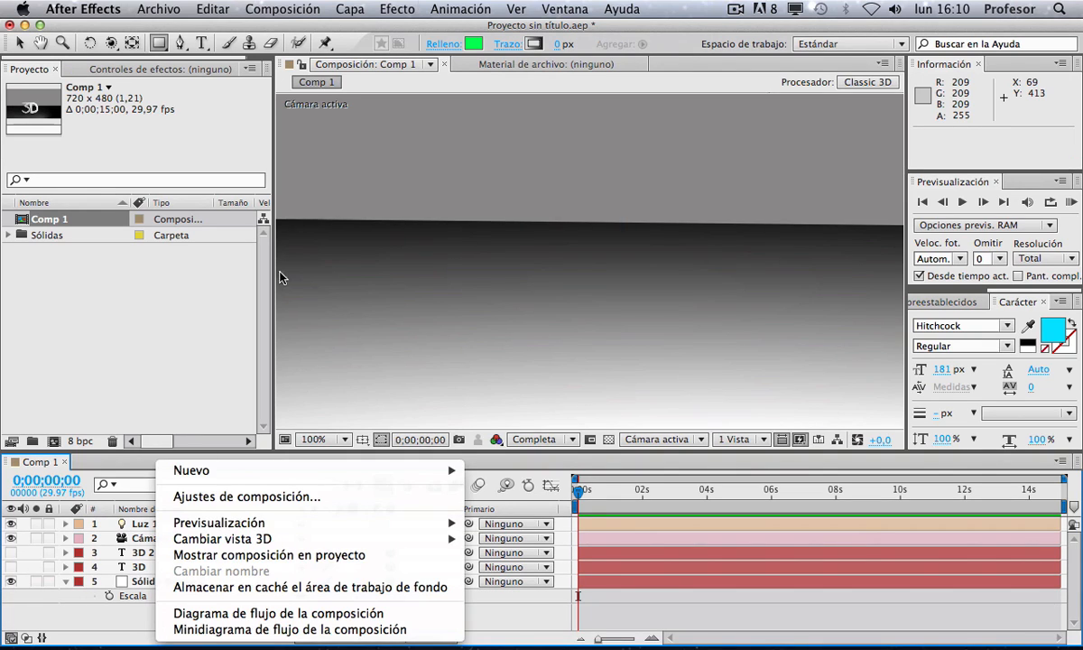
pyautogui.click(348, 10)
pyautogui.click(348, 10)
pyautogui.moveTo(354, 36)
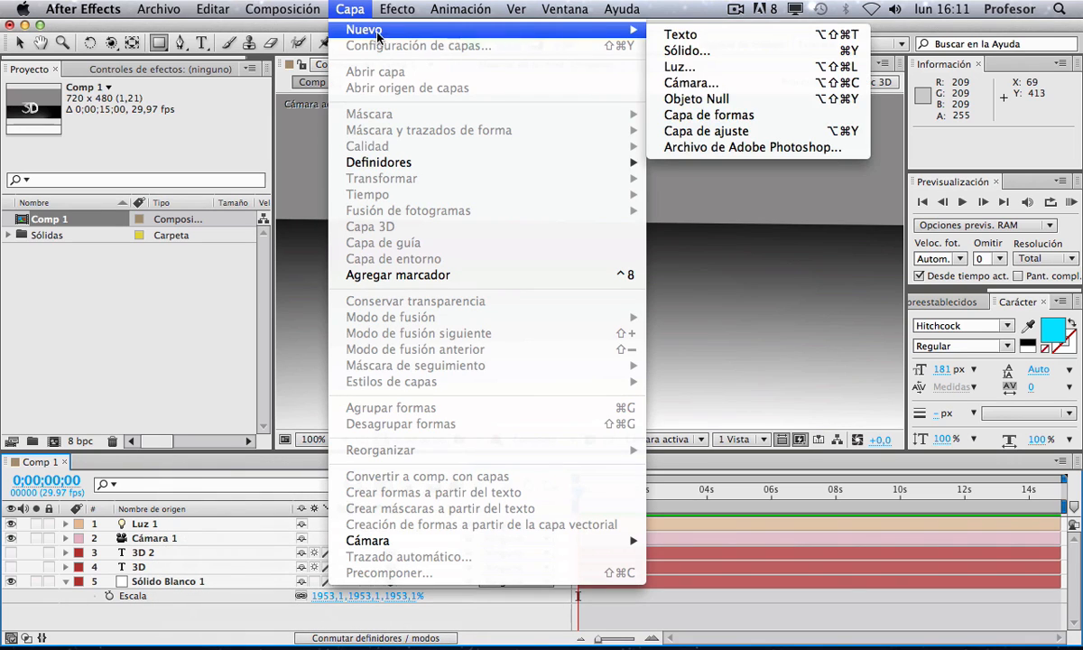
pyautogui.click(708, 115)
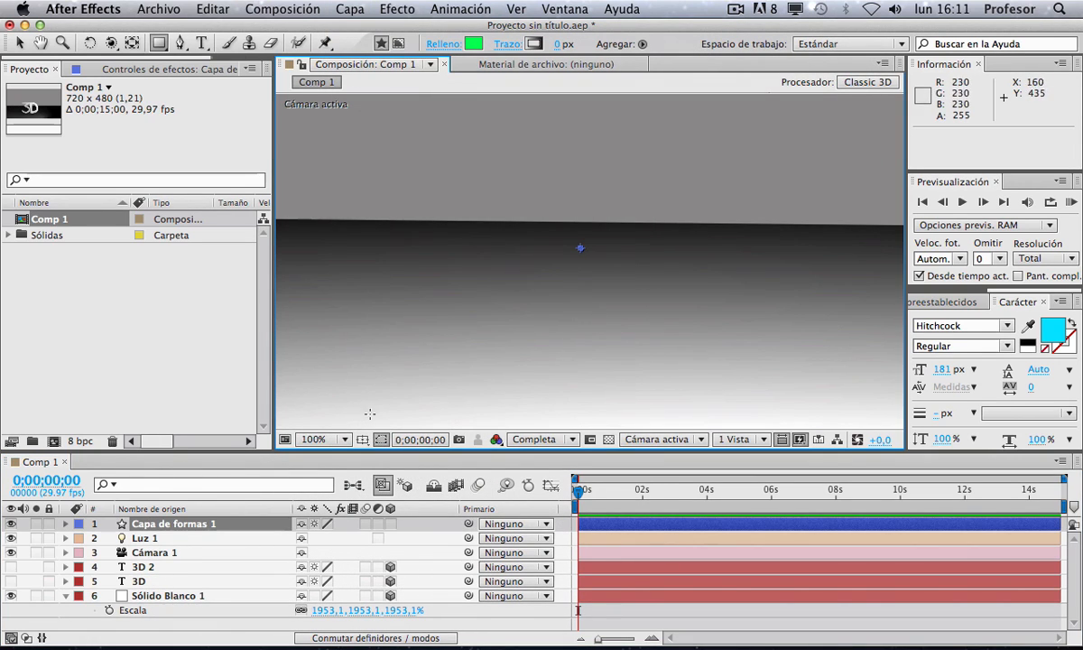
pyautogui.press('z')
pyautogui.keyDown('alt'); pyautogui.click(599, 236); pyautogui.keyUp('alt')
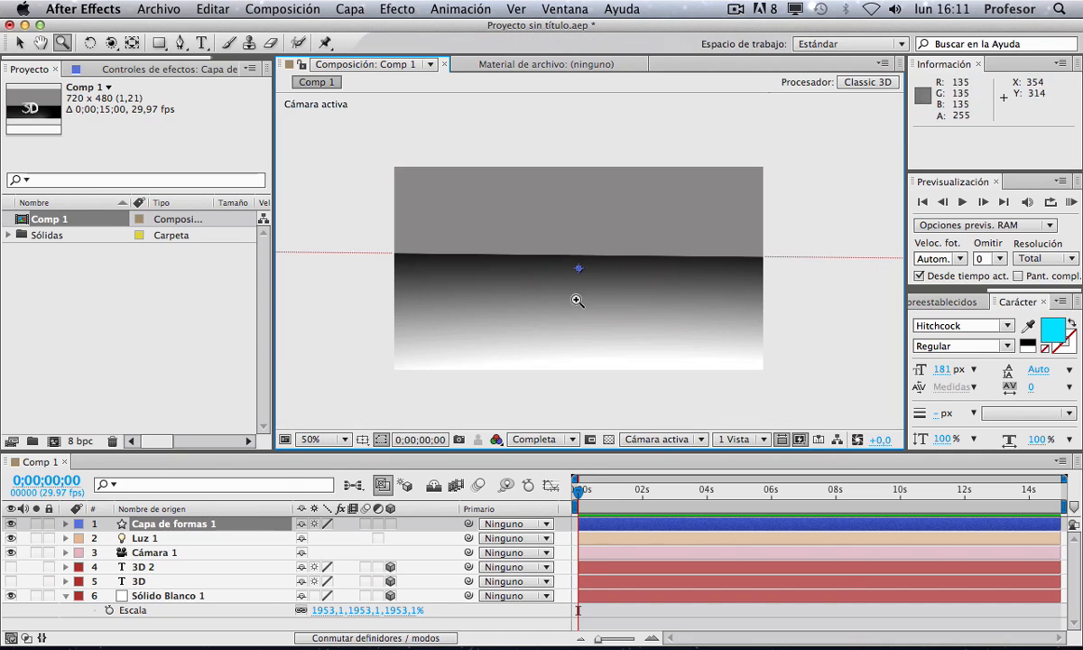
pyautogui.click(583, 267)
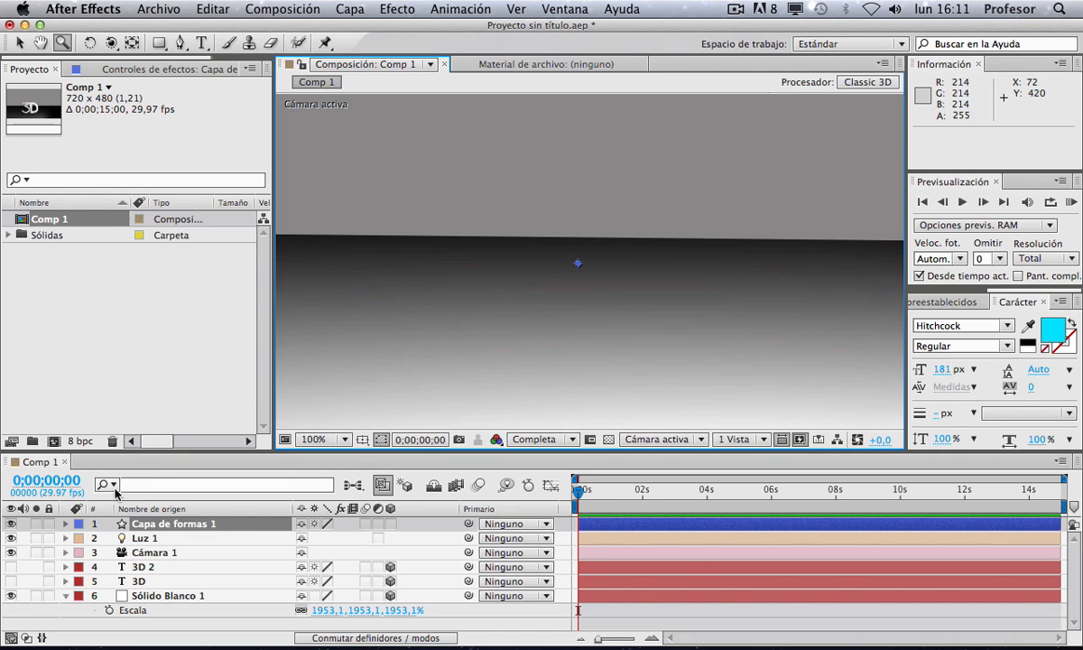
# Step: Add a Rectangle path and a Fill to the new shape layer's contents
pyautogui.click(61, 524)
pyautogui.click(65, 523)
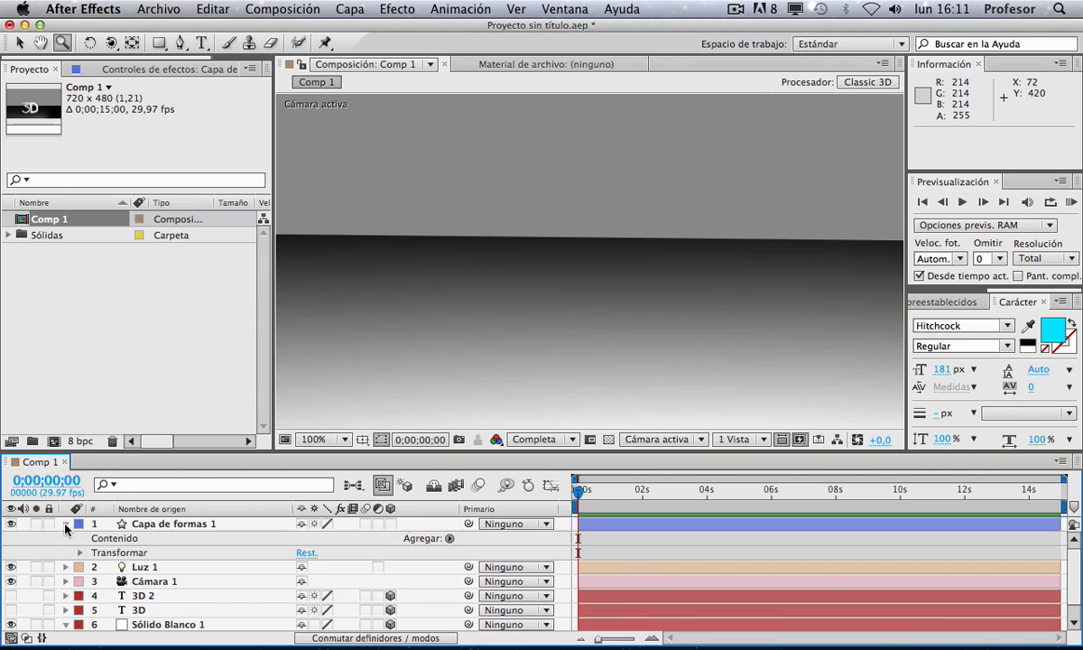
pyautogui.click(138, 526)
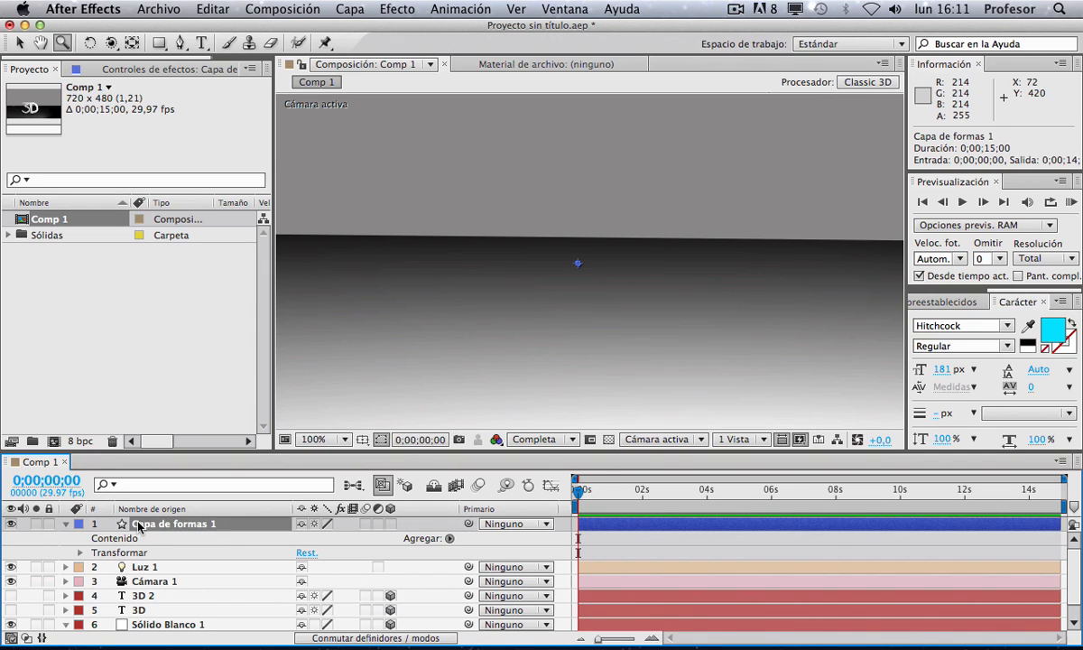
pyautogui.click(113, 538)
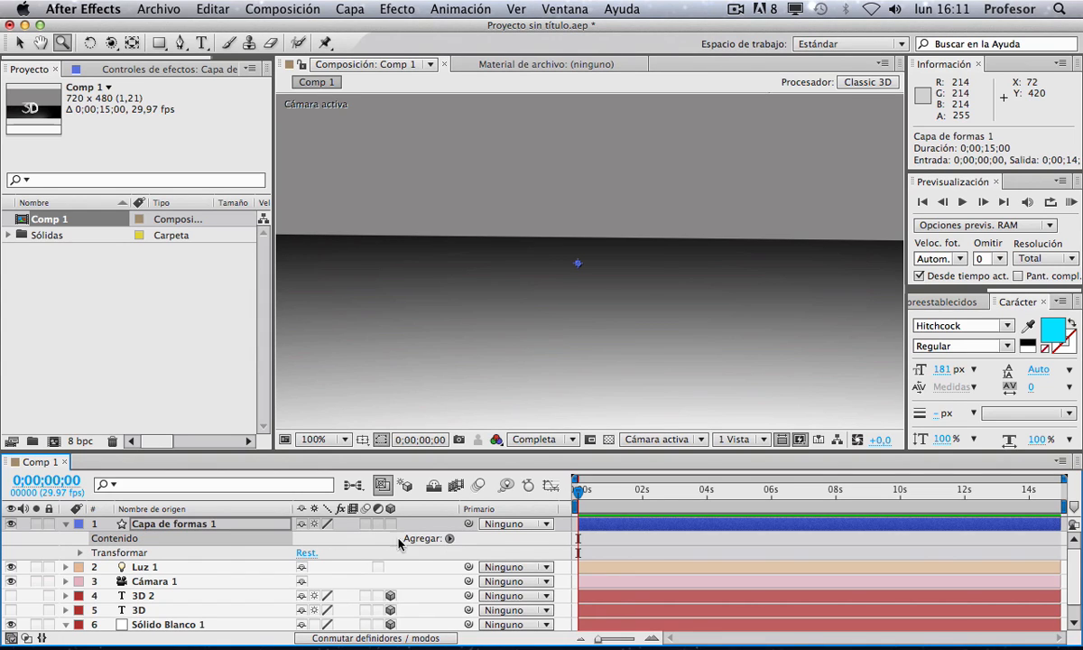
pyautogui.click(450, 538)
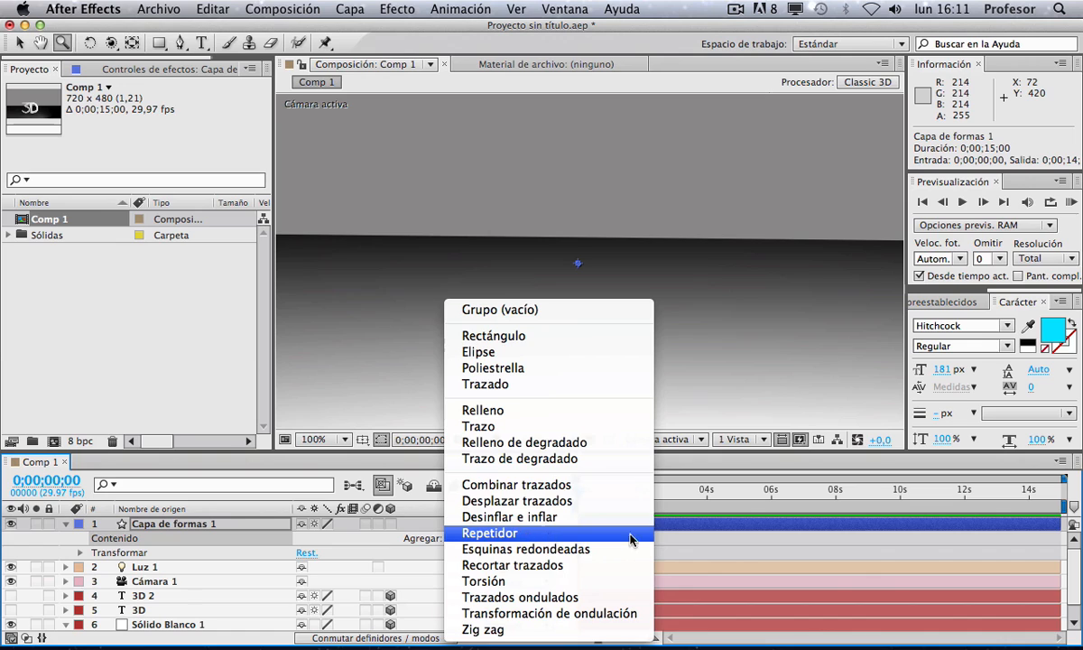
pyautogui.click(498, 340)
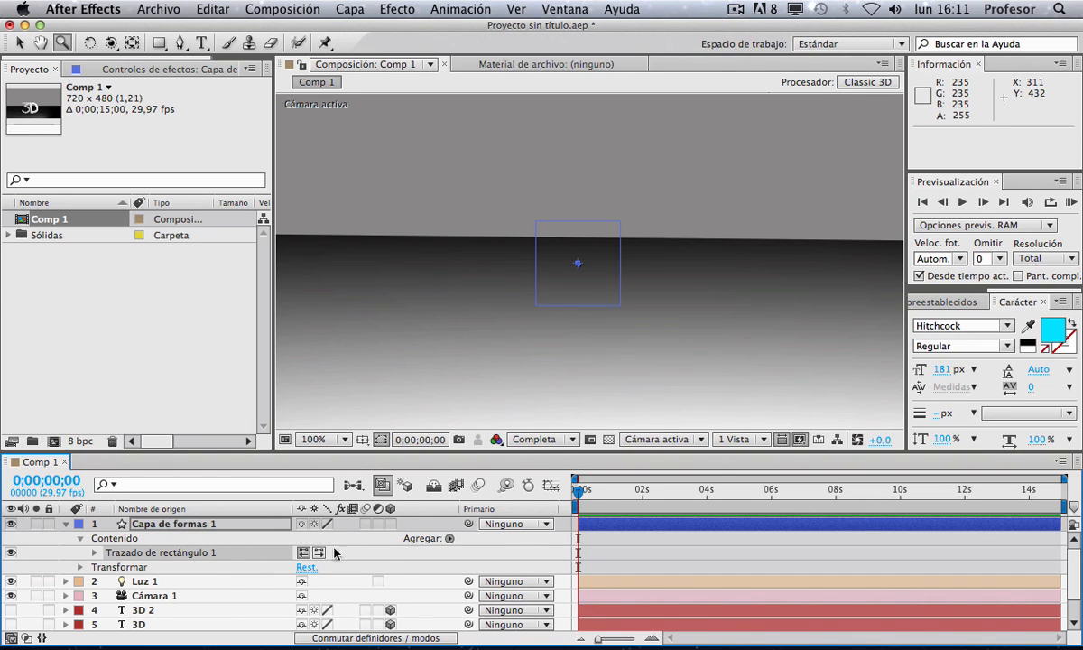
pyautogui.click(451, 538)
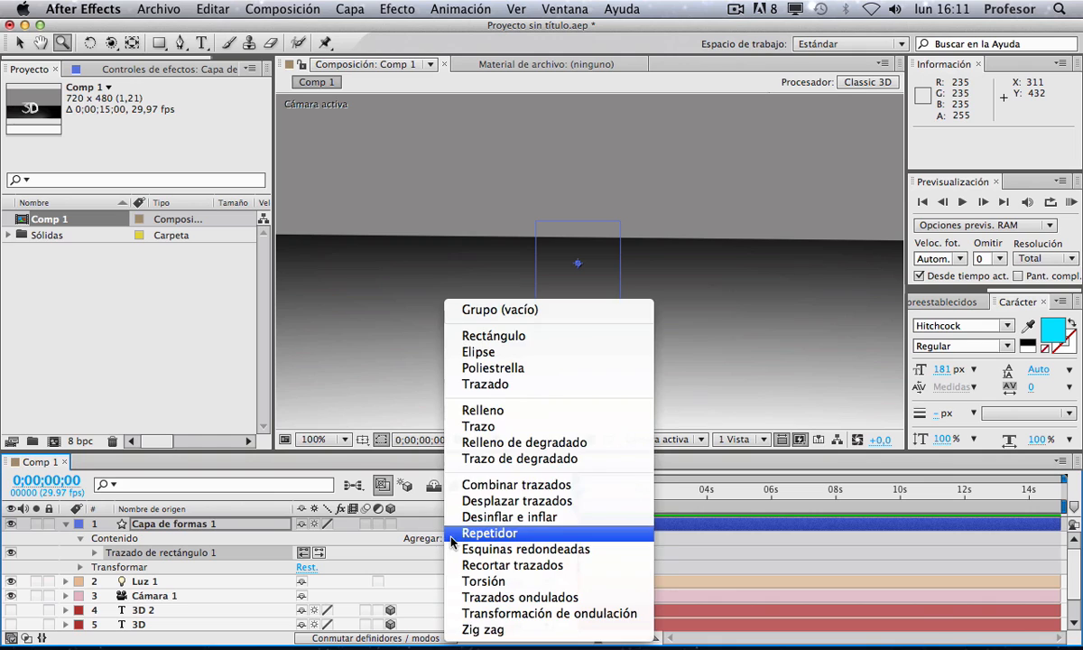
pyautogui.click(497, 414)
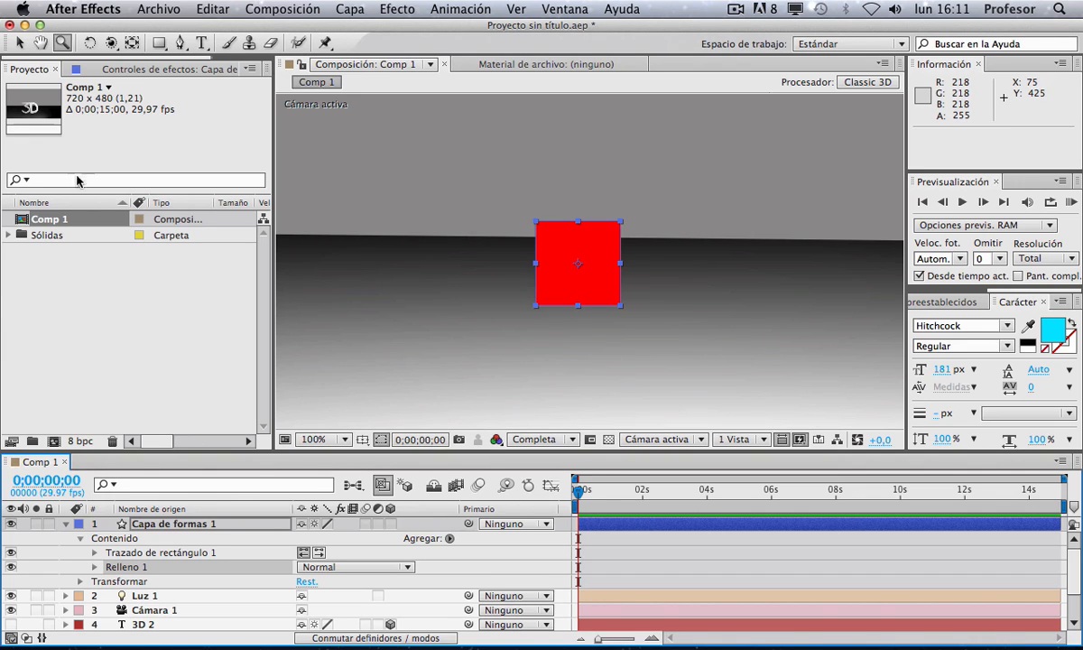
# Step: Set the shape layer's fill colour to green
pyautogui.click(18, 42)
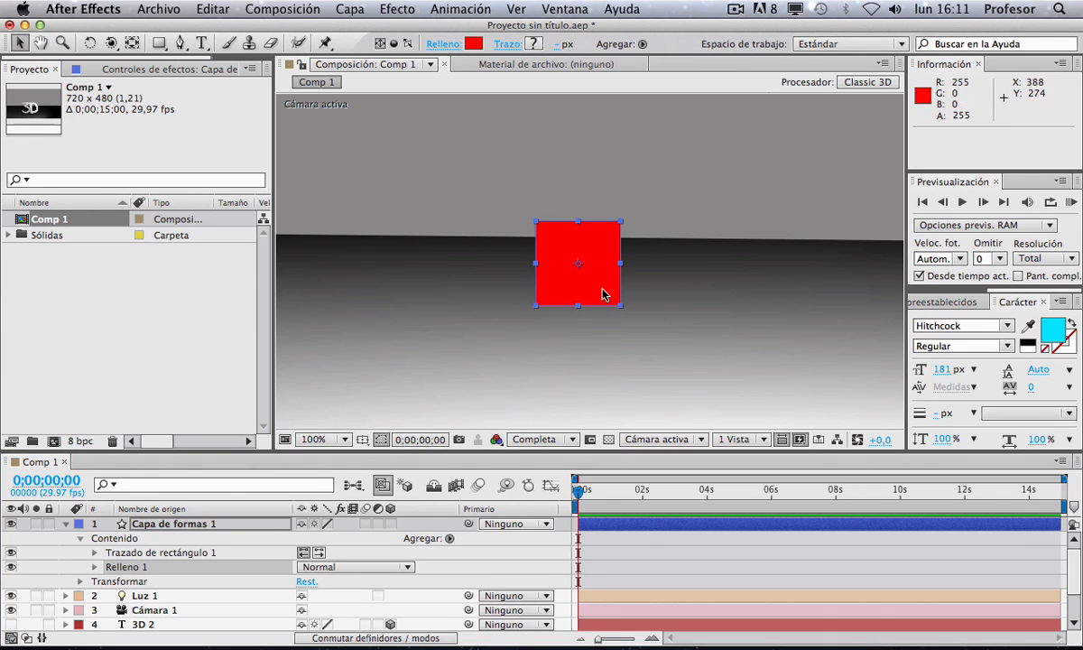
pyautogui.click(440, 43)
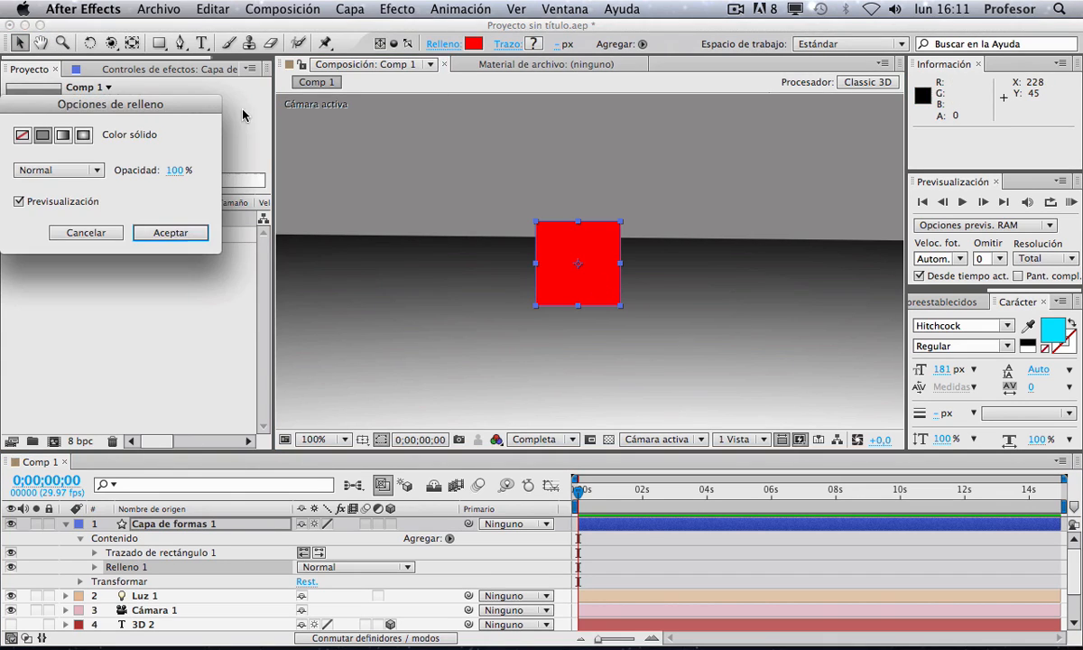
pyautogui.click(86, 233)
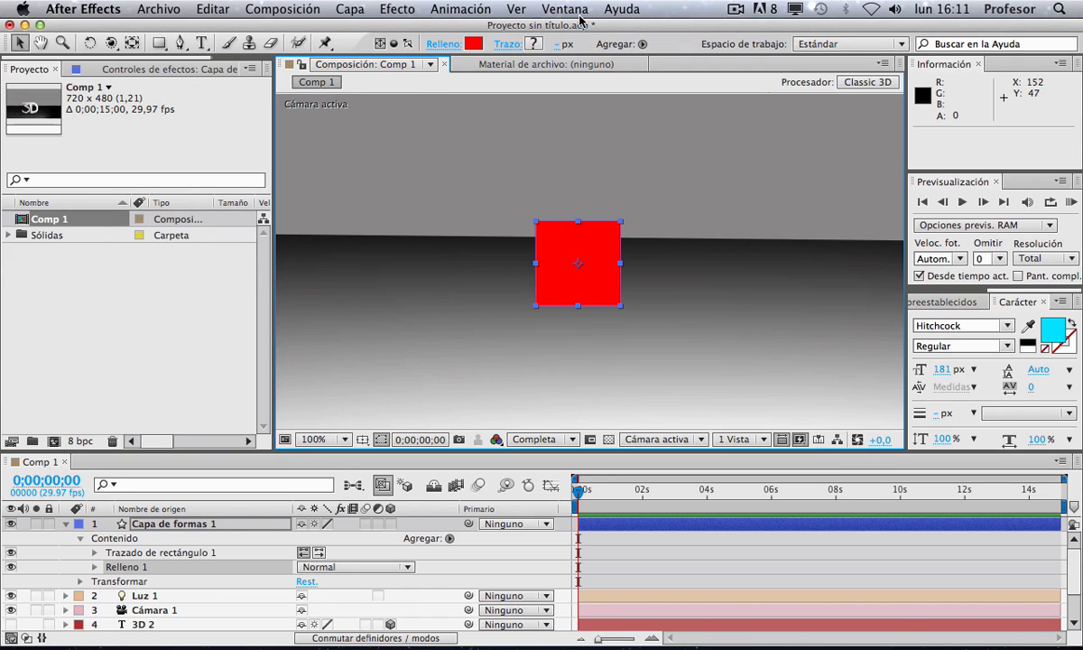
pyautogui.click(473, 43)
pyautogui.moveTo(240, 223); pyautogui.dragTo(240, 255)
pyautogui.click(386, 133)
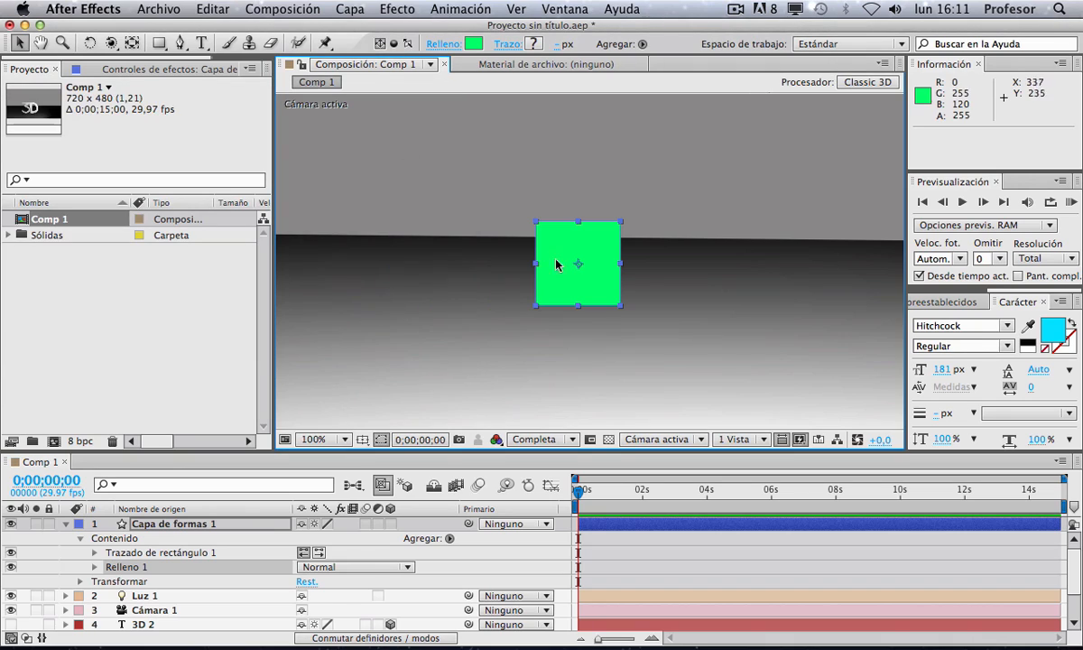
# Step: Collapse the shape layer's contents and make the shape layer a 3D layer
pyautogui.click(65, 523)
pyautogui.click(161, 523)
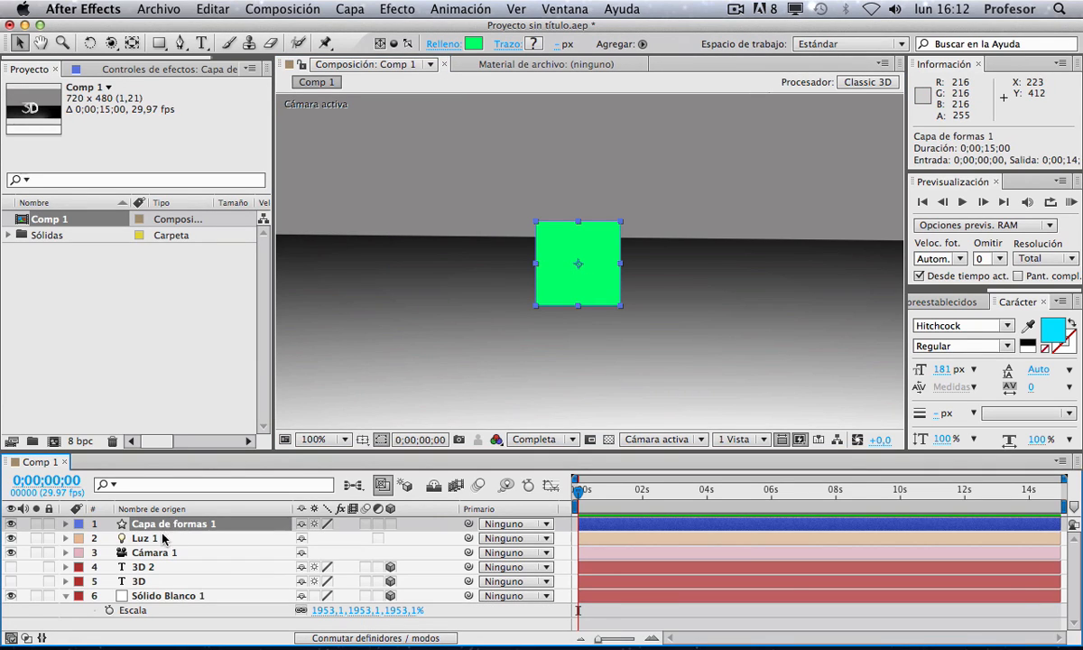
pyautogui.click(65, 525)
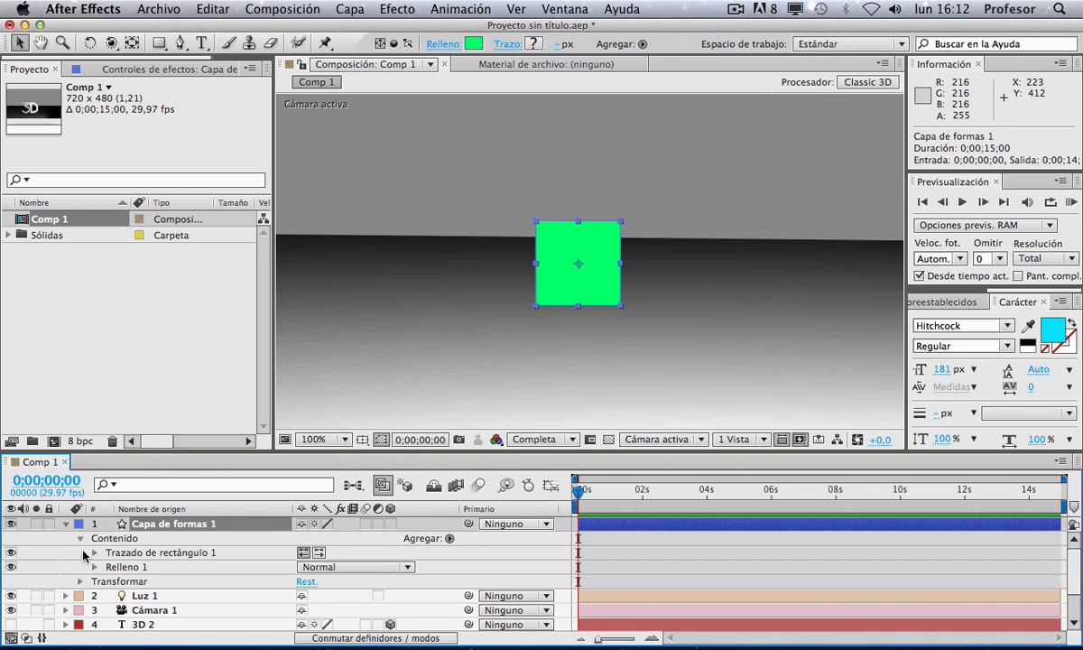
pyautogui.click(80, 539)
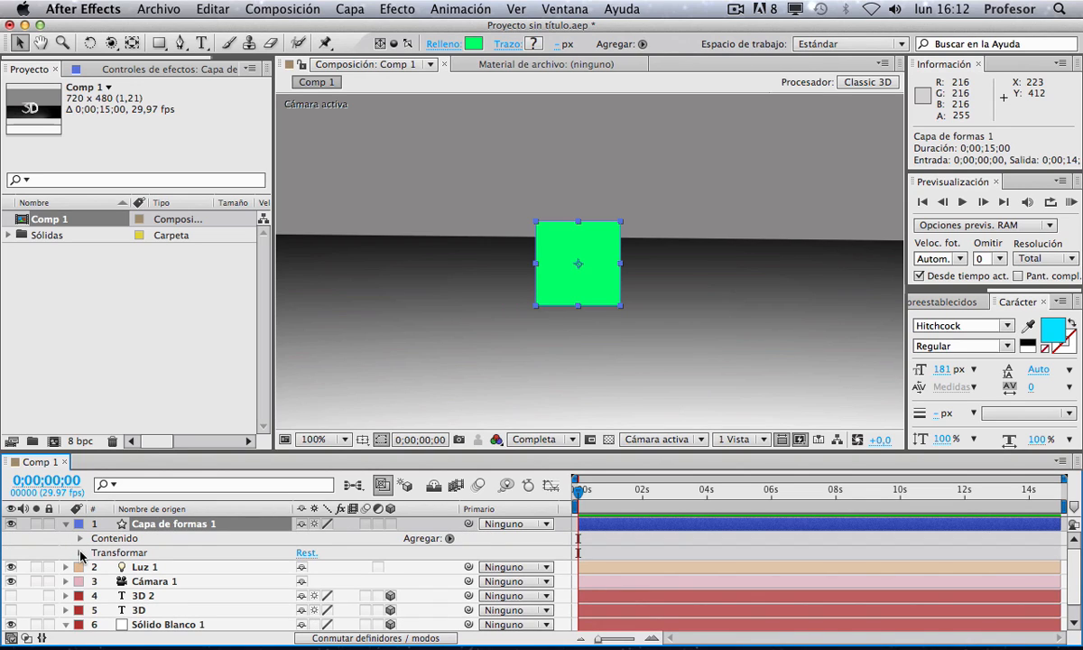
pyautogui.click(79, 553)
pyautogui.click(80, 551)
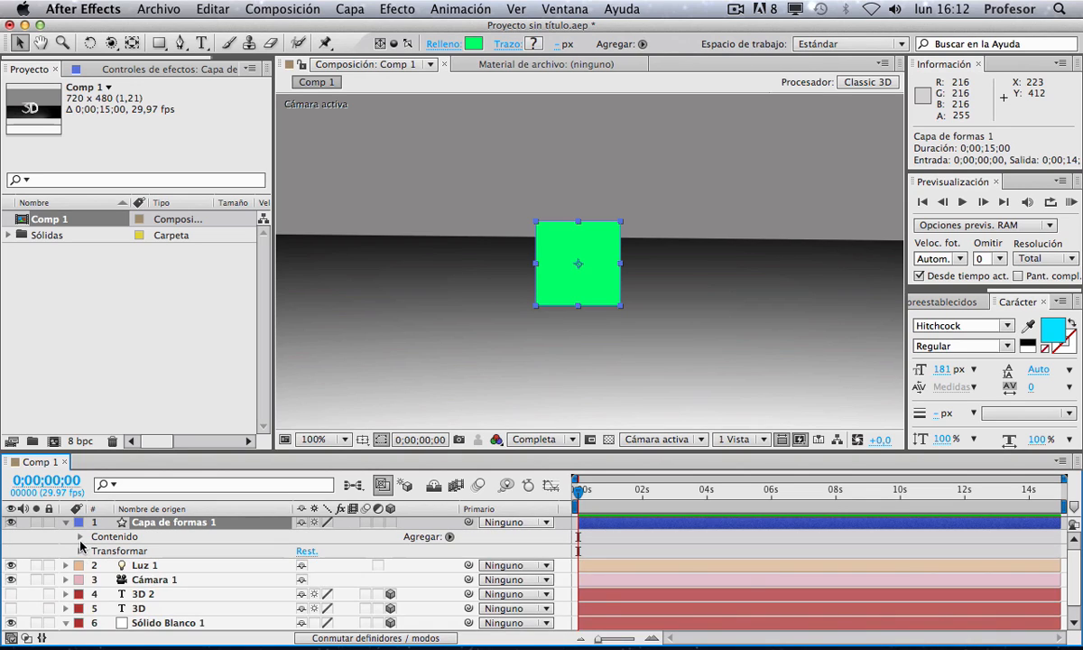
pyautogui.click(390, 523)
# Step: Reset the camera layer's transform properties
pyautogui.press('space')
pyautogui.moveTo(754, 144); pyautogui.dragTo(688, 202)
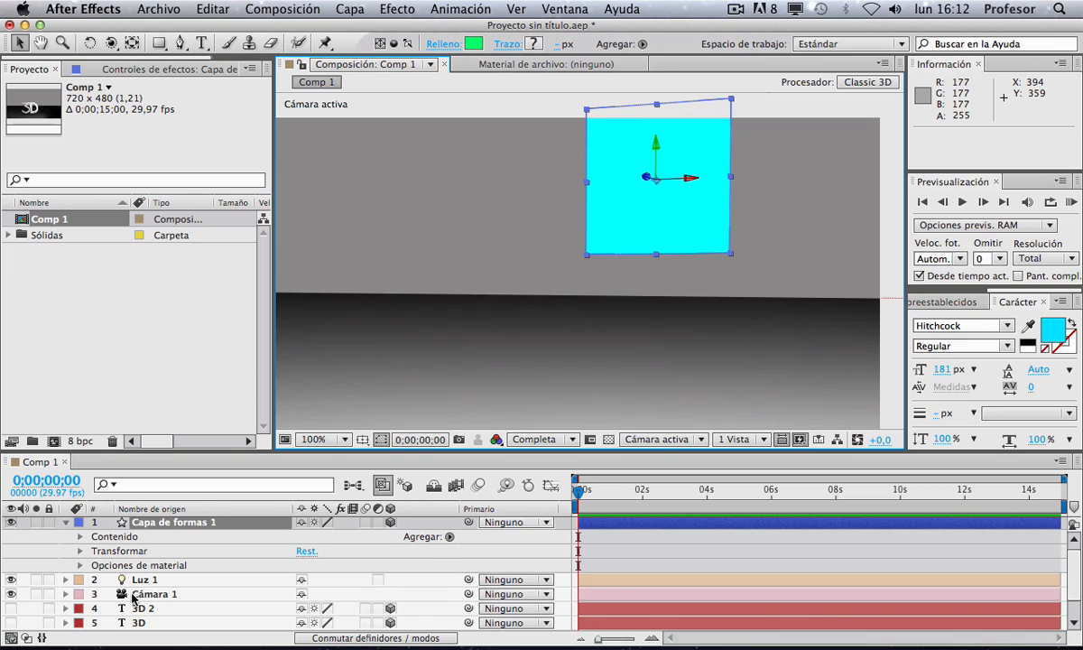
pyautogui.click(145, 593)
pyautogui.click(66, 593)
pyautogui.scroll(-3, 164, 586)
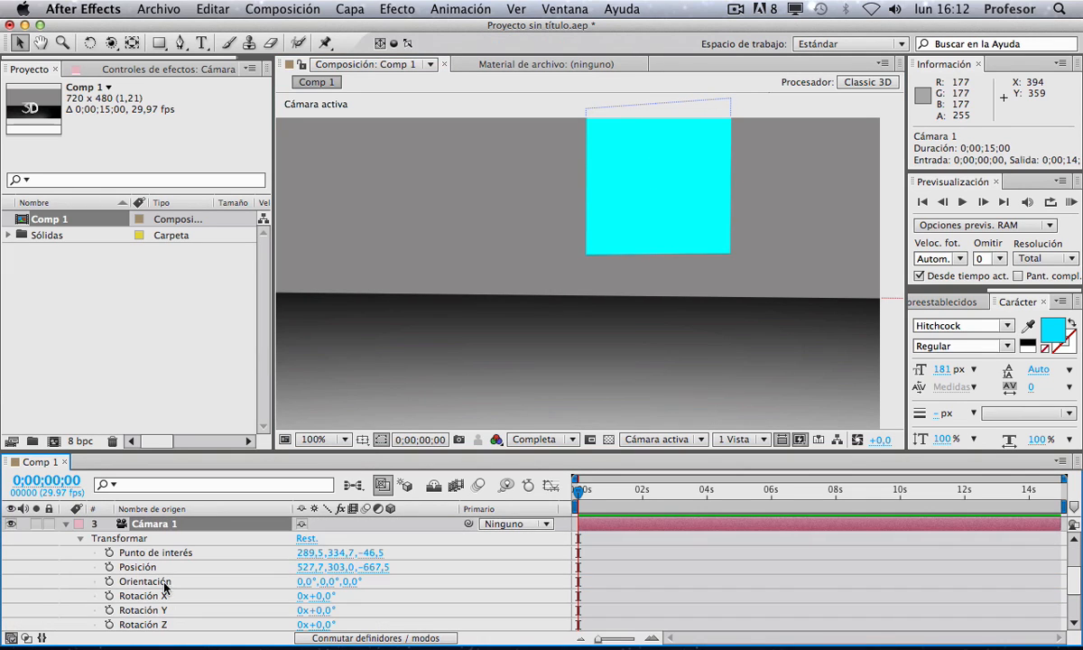
pyautogui.click(306, 539)
pyautogui.press('space')
pyautogui.moveTo(431, 289); pyautogui.dragTo(554, 183)
pyautogui.click(568, 206)
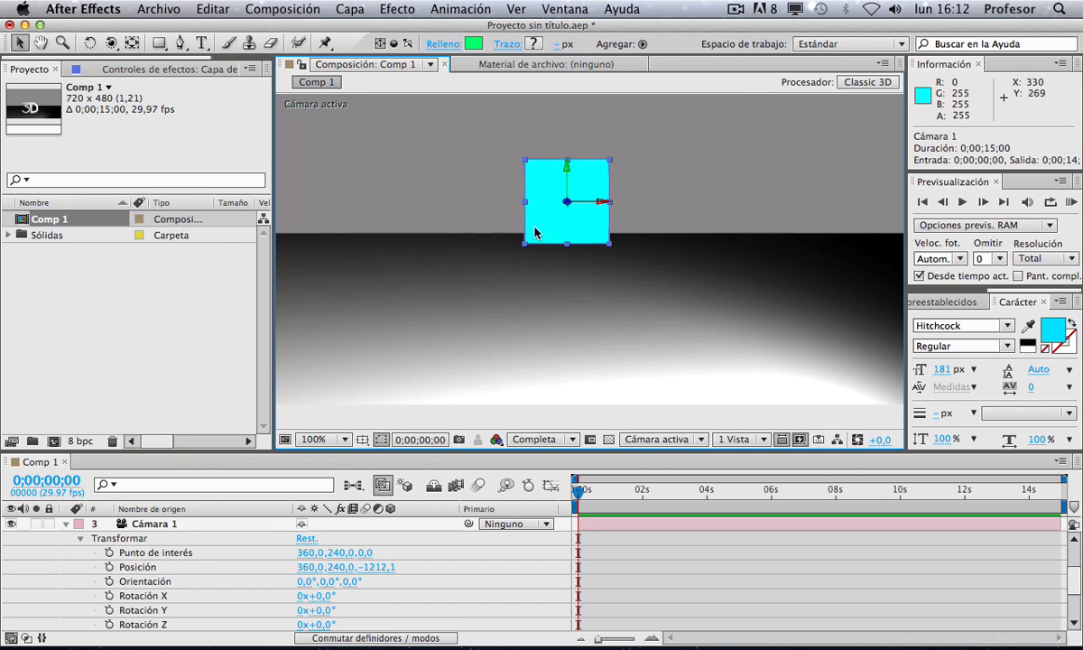
# Step: Move the shape layer's anchor point to the square's top-left corner, keeping the layer 3D
pyautogui.scroll(-4, 327, 564)
pyautogui.scroll(2, 344, 587)
pyautogui.scroll(3, 361, 568)
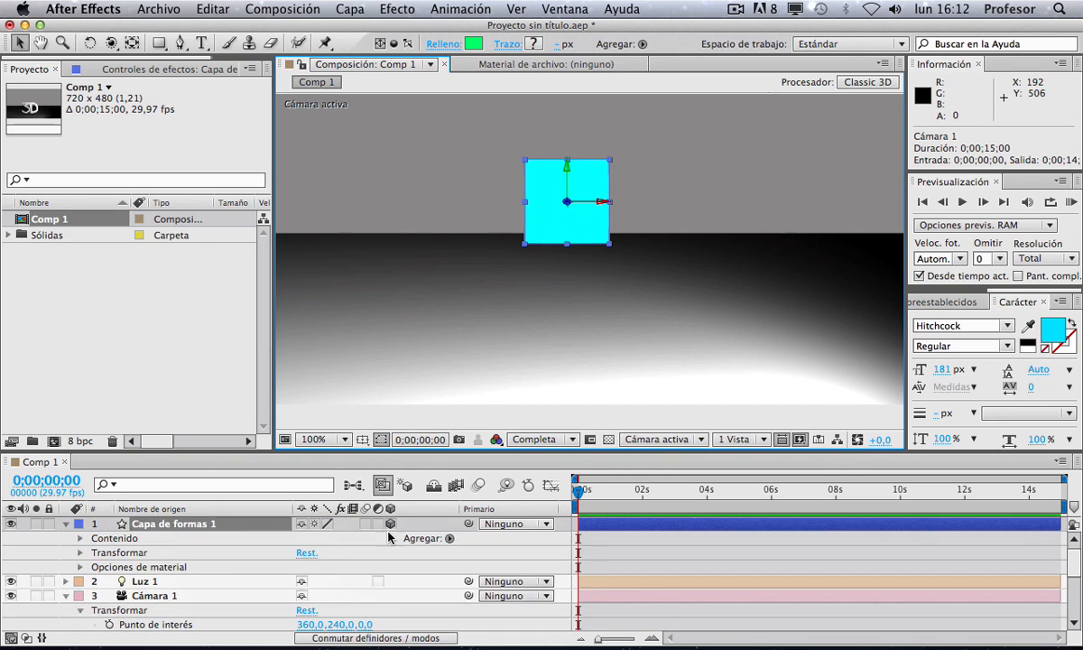
pyautogui.click(390, 524)
pyautogui.press('c')
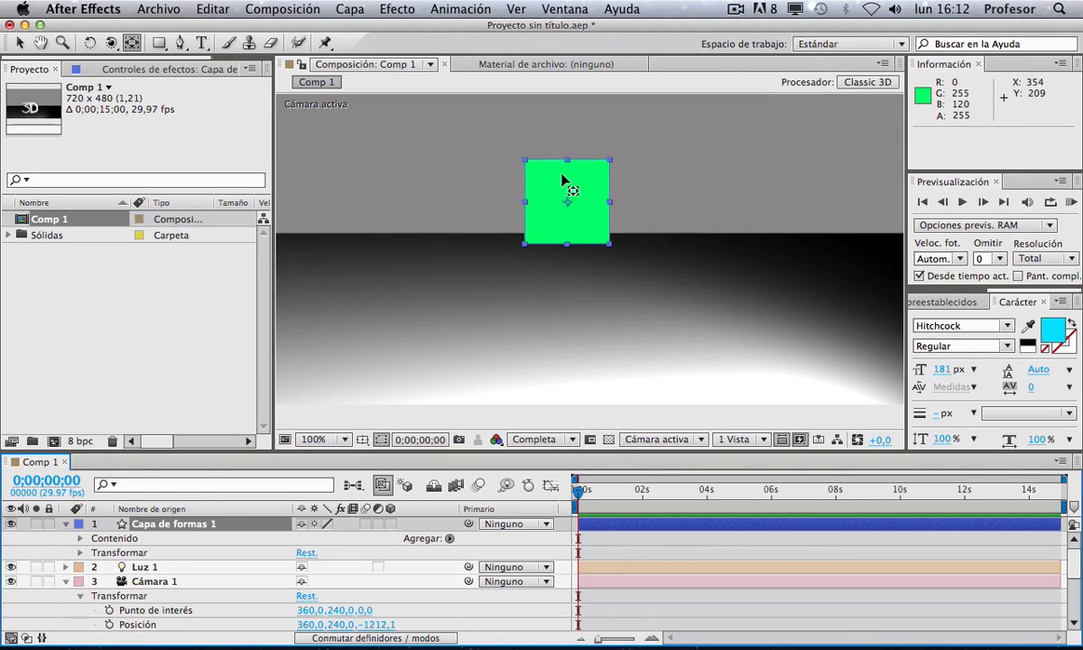
pyautogui.moveTo(567, 203); pyautogui.dragTo(526, 161)
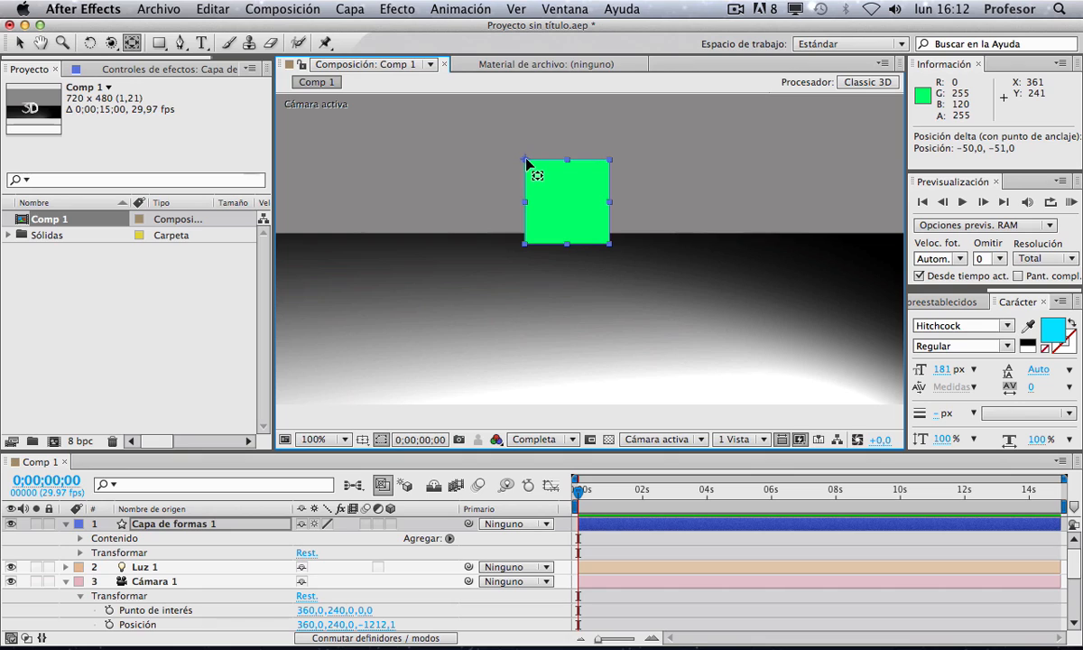
pyautogui.click(390, 523)
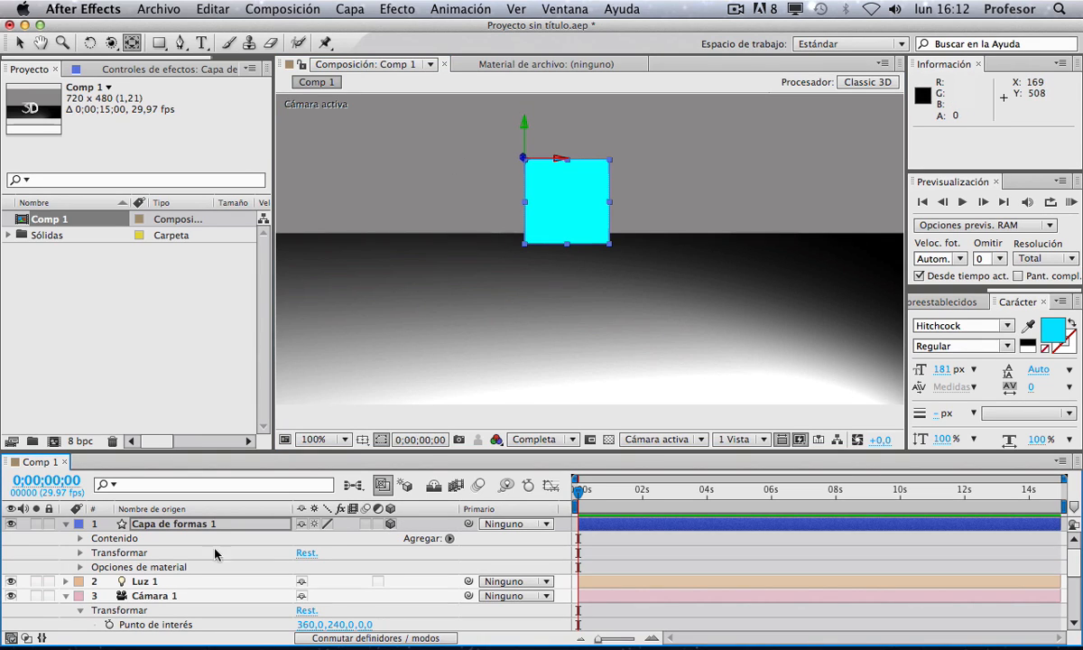
# Step: Duplicate the shape layer and rotate the copy 90° around the Y axis
pyautogui.click(165, 525)
pyautogui.press('super+d')
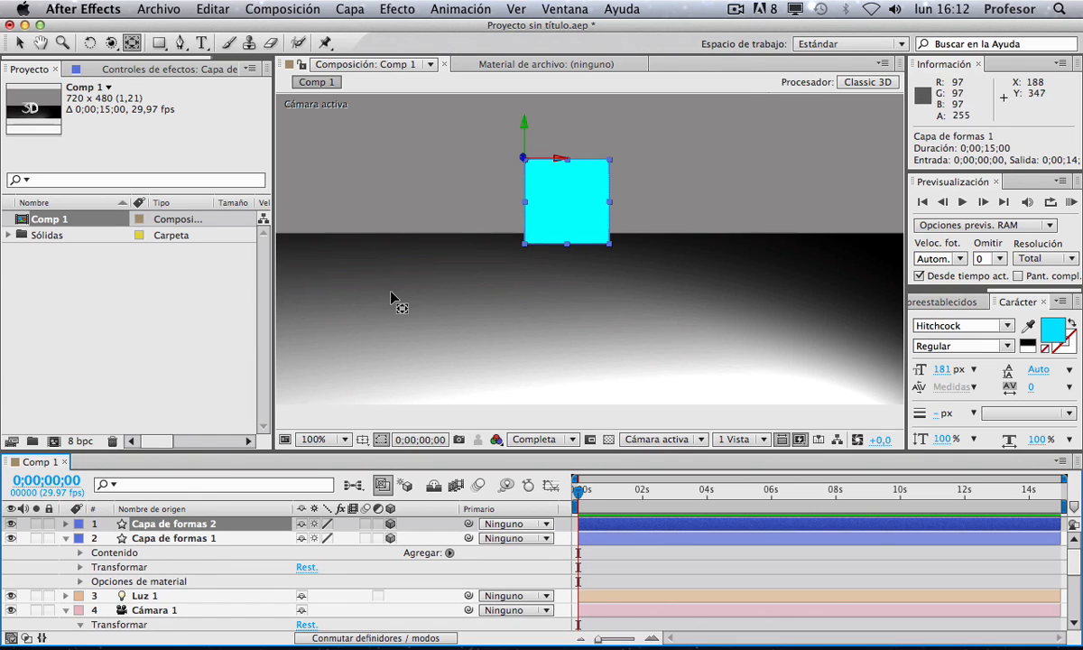
pyautogui.press('w')
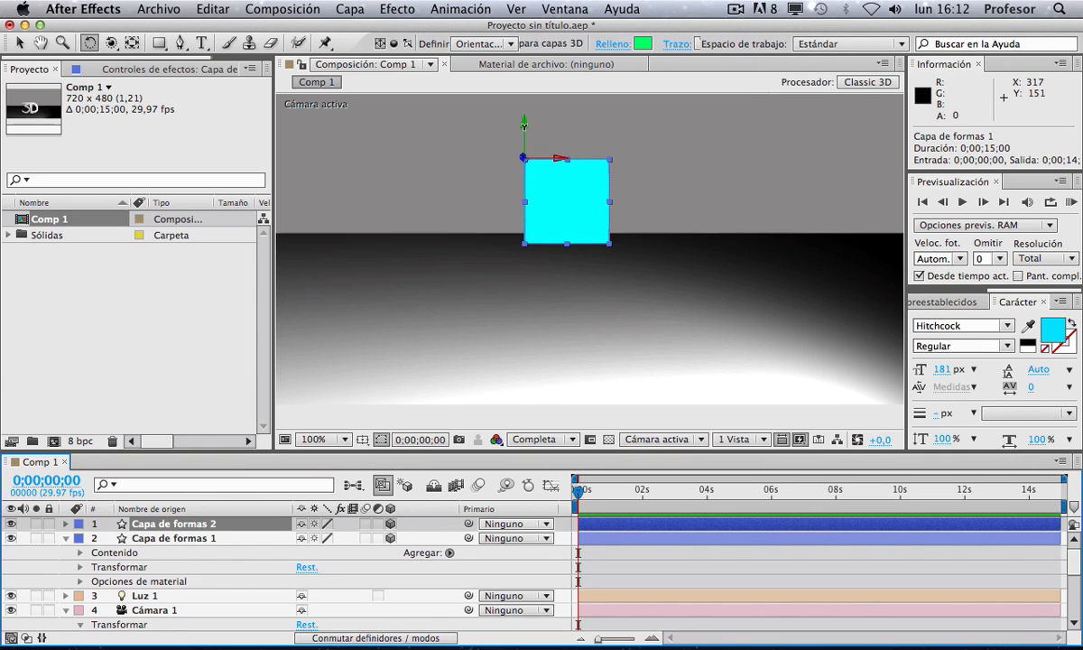
pyautogui.moveTo(550, 180); pyautogui.dragTo(523, 184)
pyautogui.moveTo(458, 135); pyautogui.dragTo(437, 142)
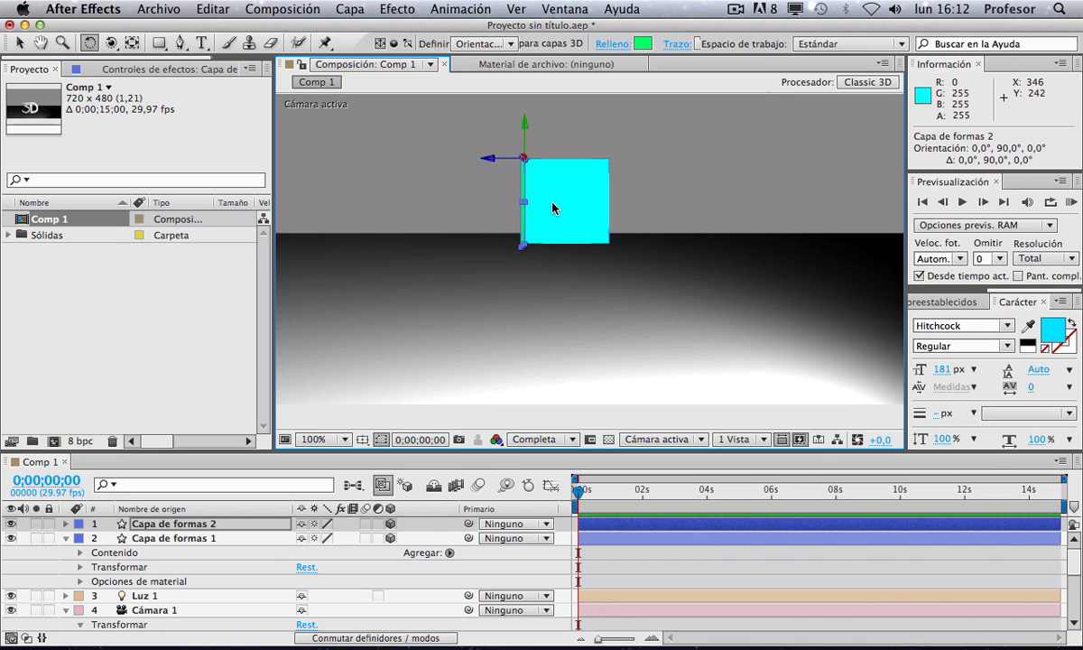
# Step: Duplicate the rotated copy and rotate the new copy to orientation 90°, 0°, 270°
pyautogui.press('super+d')
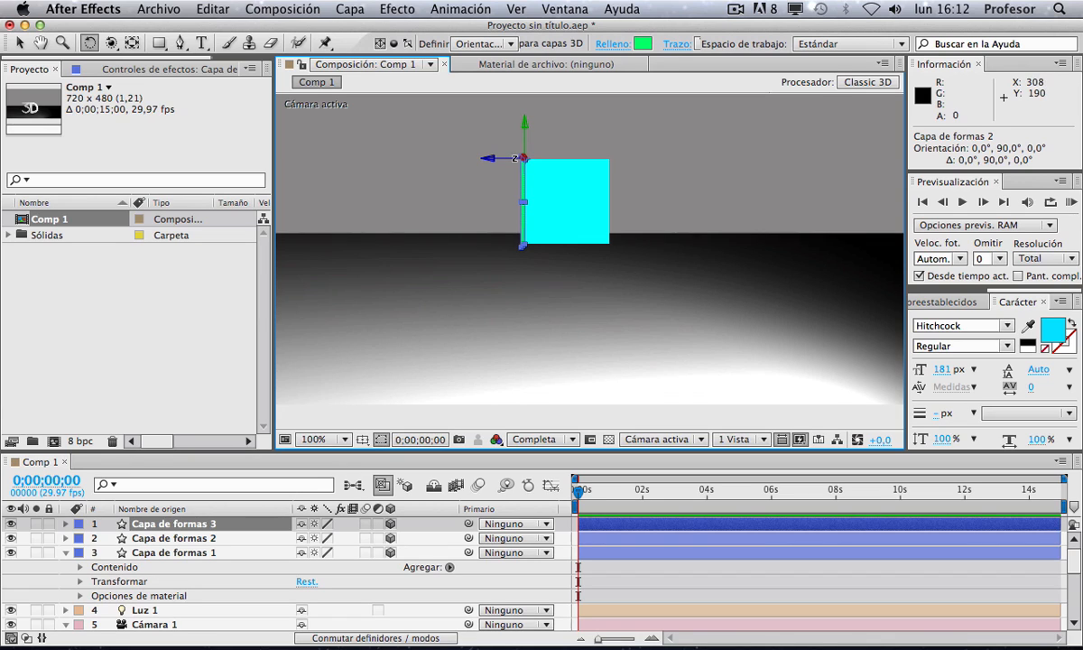
pyautogui.moveTo(514, 159); pyautogui.dragTo(587, 102)
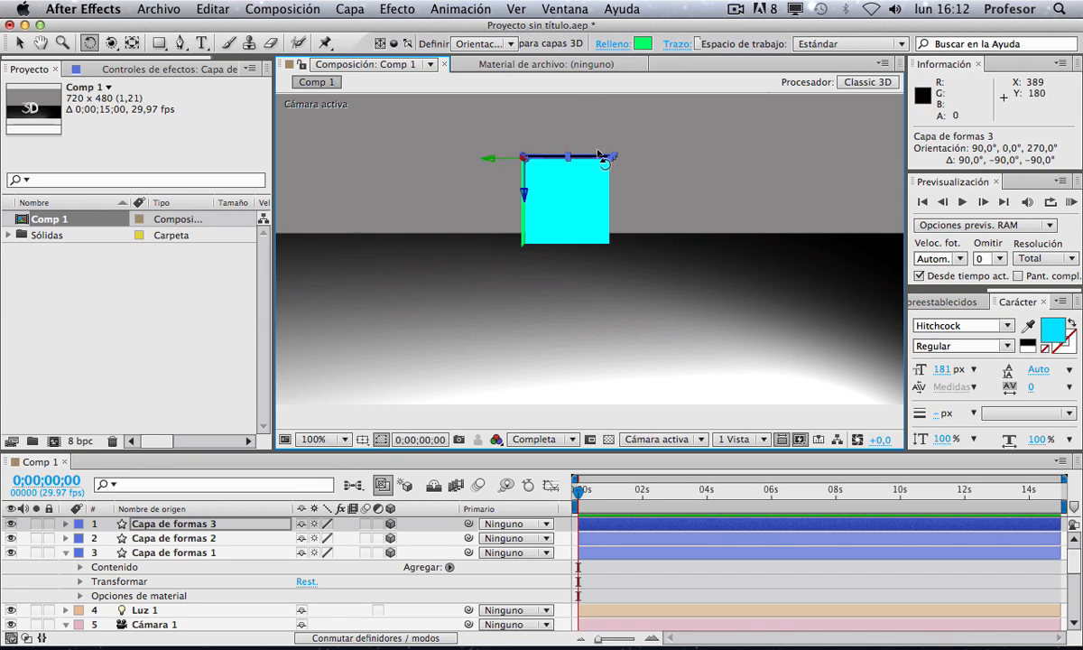
# Step: Orbit the active camera to view the three squares from an angled position
pyautogui.click(575, 214)
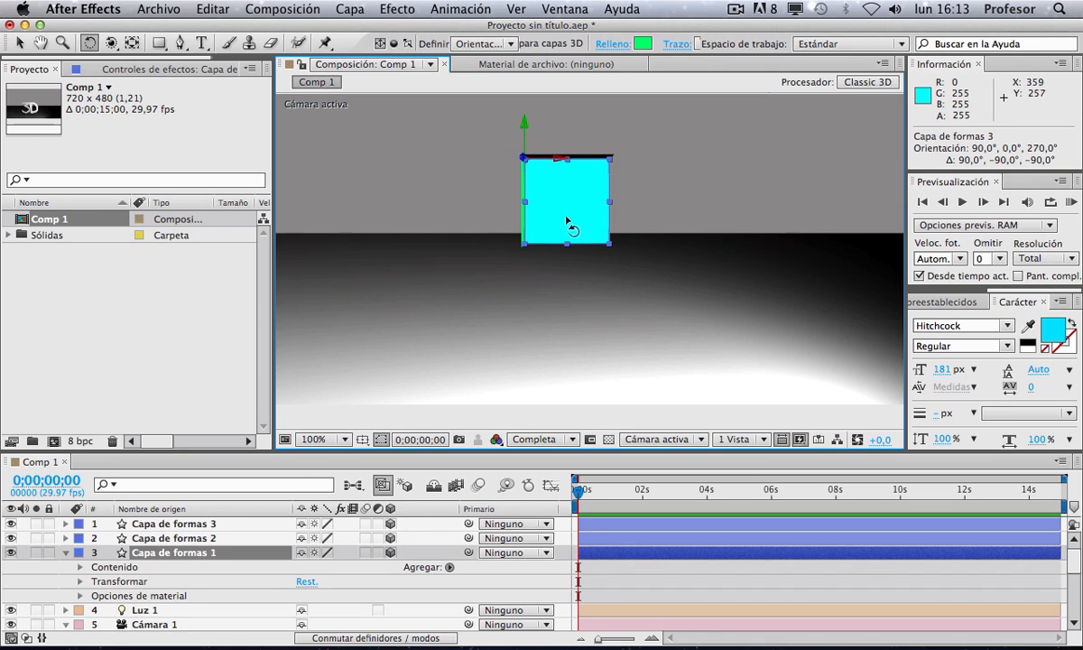
pyautogui.press('c')
pyautogui.moveTo(463, 217); pyautogui.dragTo(631, 419)
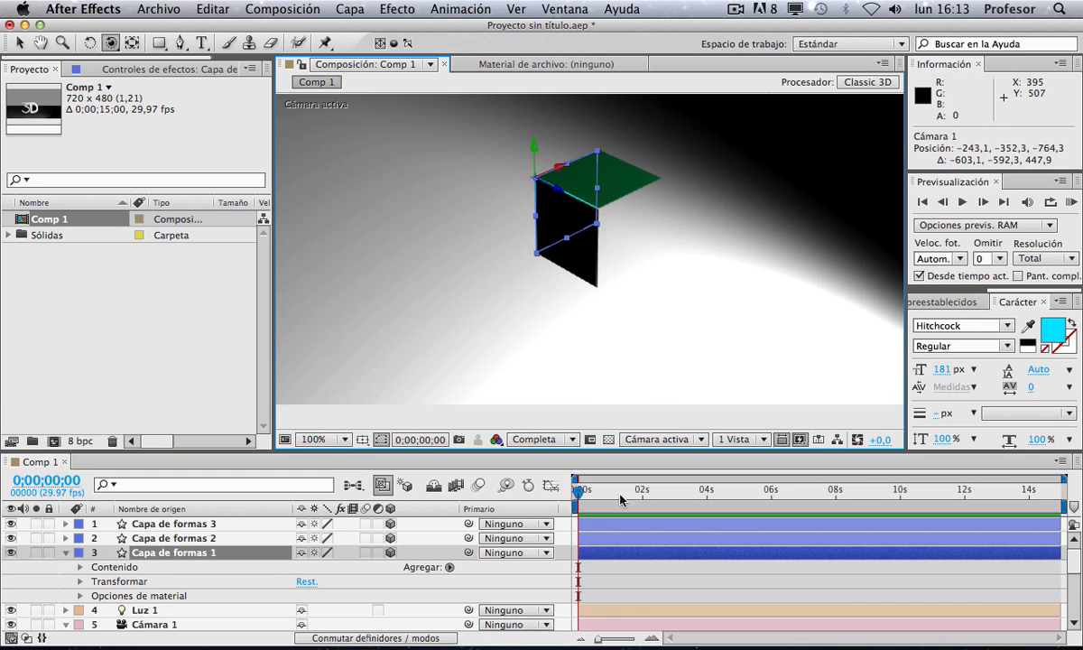
# Step: Duplicate the cyan side square and move the copy along X to the green square's opposite edge
pyautogui.click(625, 593)
pyautogui.moveTo(512, 174); pyautogui.dragTo(321, 112)
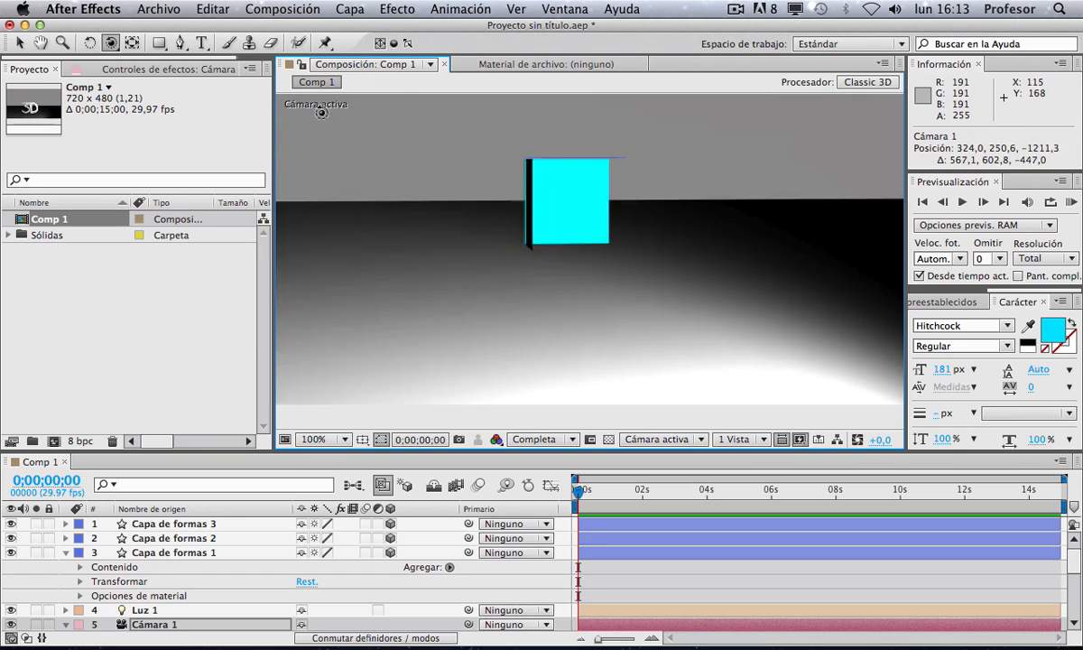
pyautogui.moveTo(560, 227); pyautogui.dragTo(369, 250)
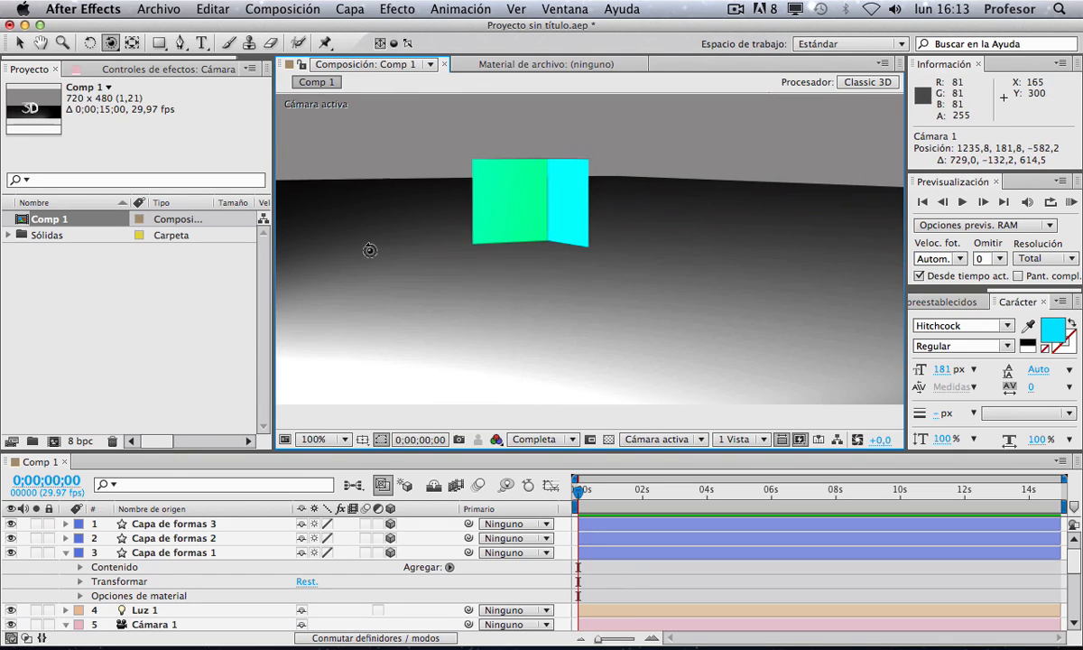
pyautogui.press('v')
pyautogui.click(575, 219)
pyautogui.press('super+d')
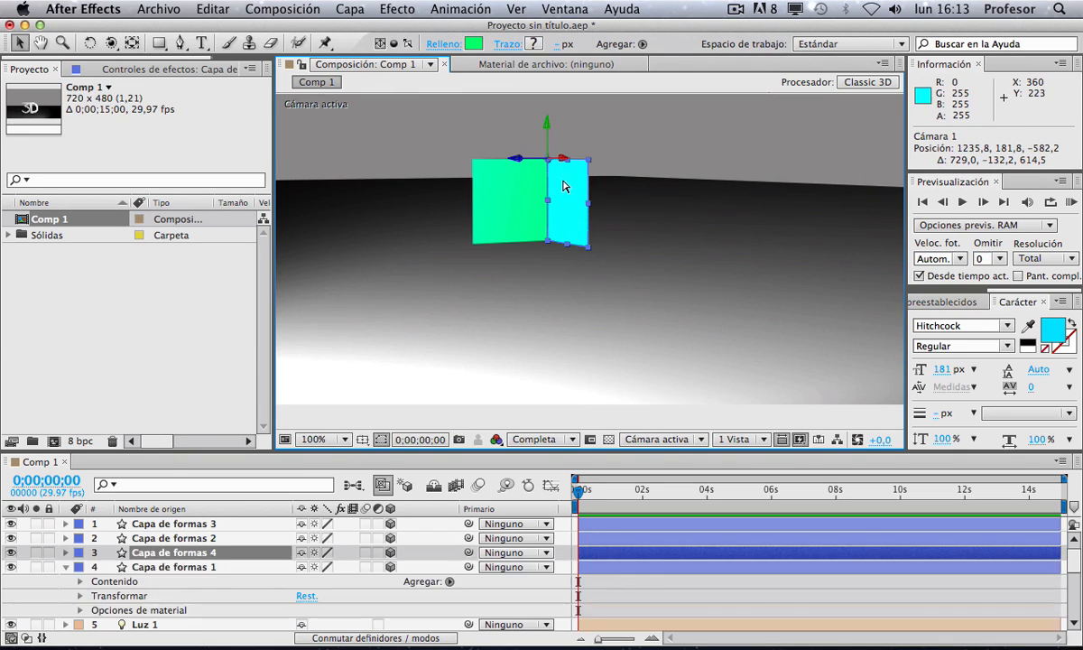
pyautogui.moveTo(493, 155); pyautogui.dragTo(418, 165)
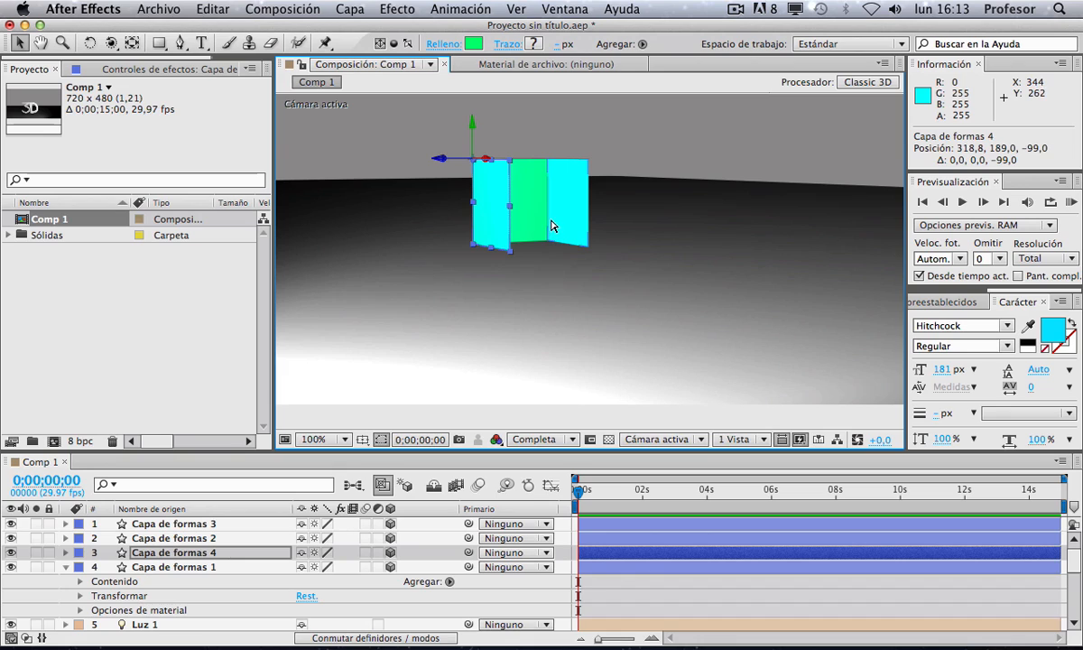
pyautogui.press('super+d')
pyautogui.press('w')
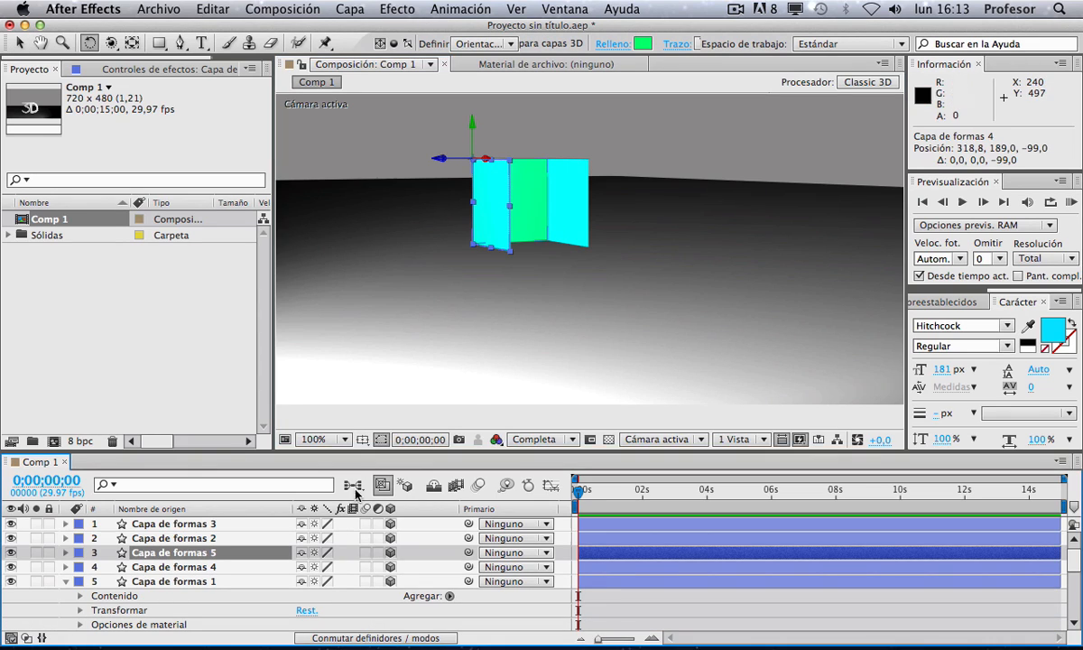
pyautogui.press('Delete')
# Step: Duplicate the green square and move the copy to close the opposite side of the box
pyautogui.click(523, 208)
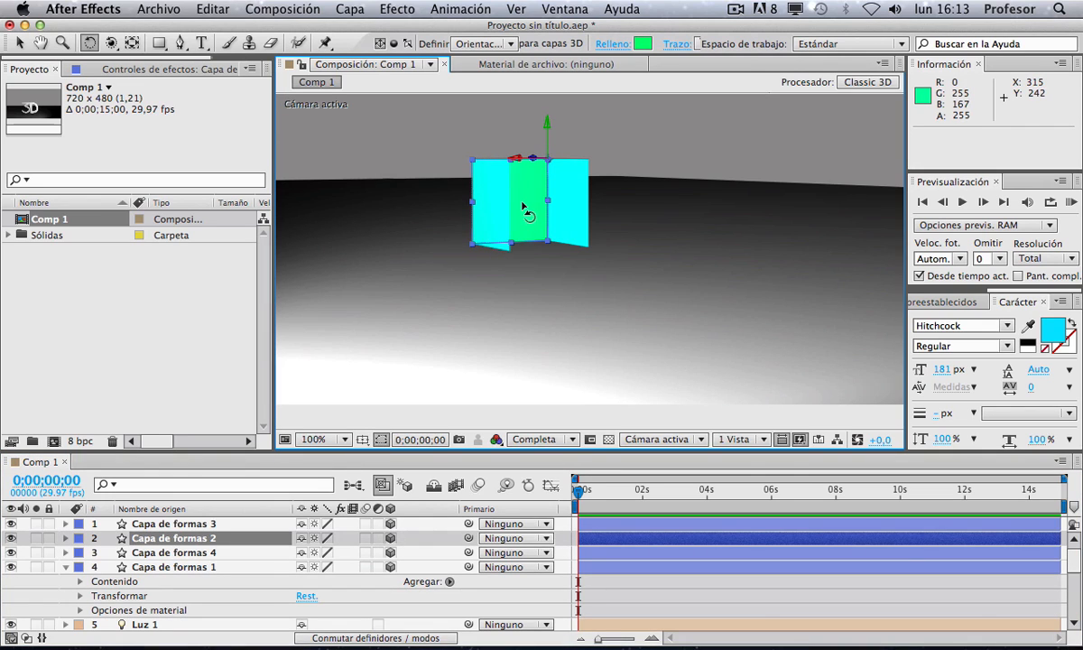
pyautogui.press('super+d')
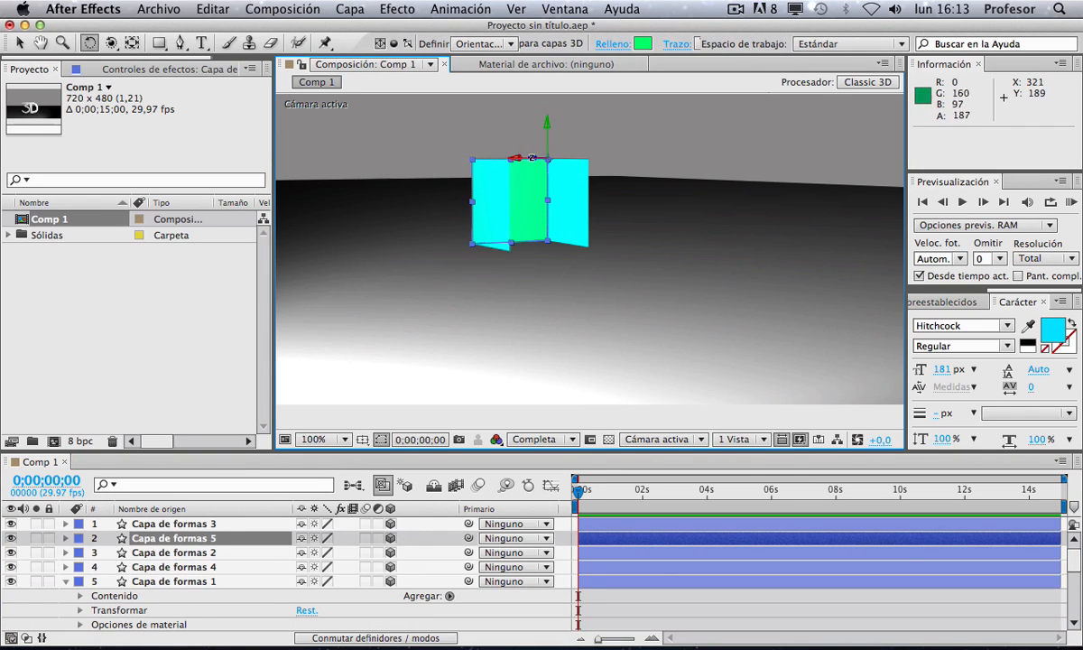
pyautogui.press('v')
pyautogui.moveTo(509, 158); pyautogui.dragTo(621, 193)
# Step: Select all five square layers and move them together to reposition the box in the frame
pyautogui.press('c')
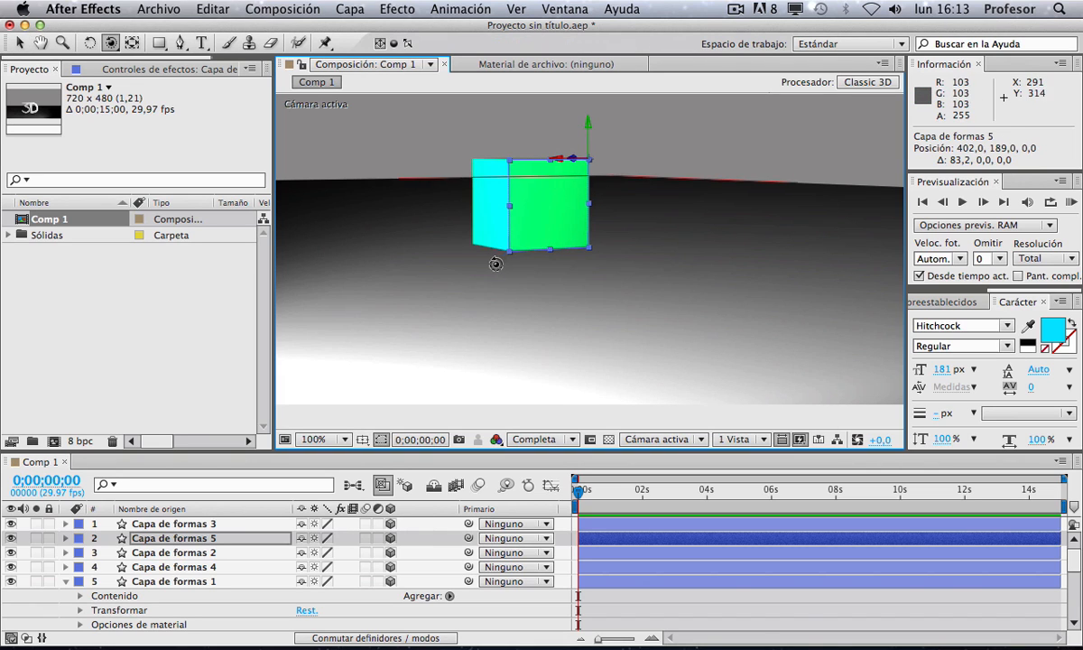
pyautogui.moveTo(495, 266); pyautogui.dragTo(559, 304)
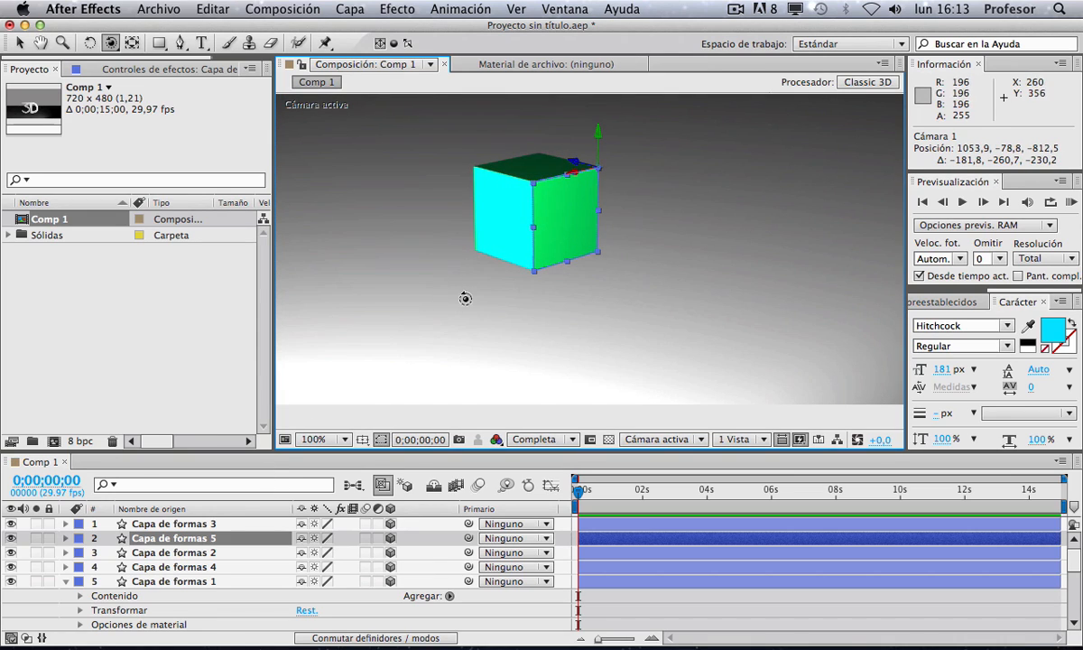
pyautogui.scroll(-3, 474, 295)
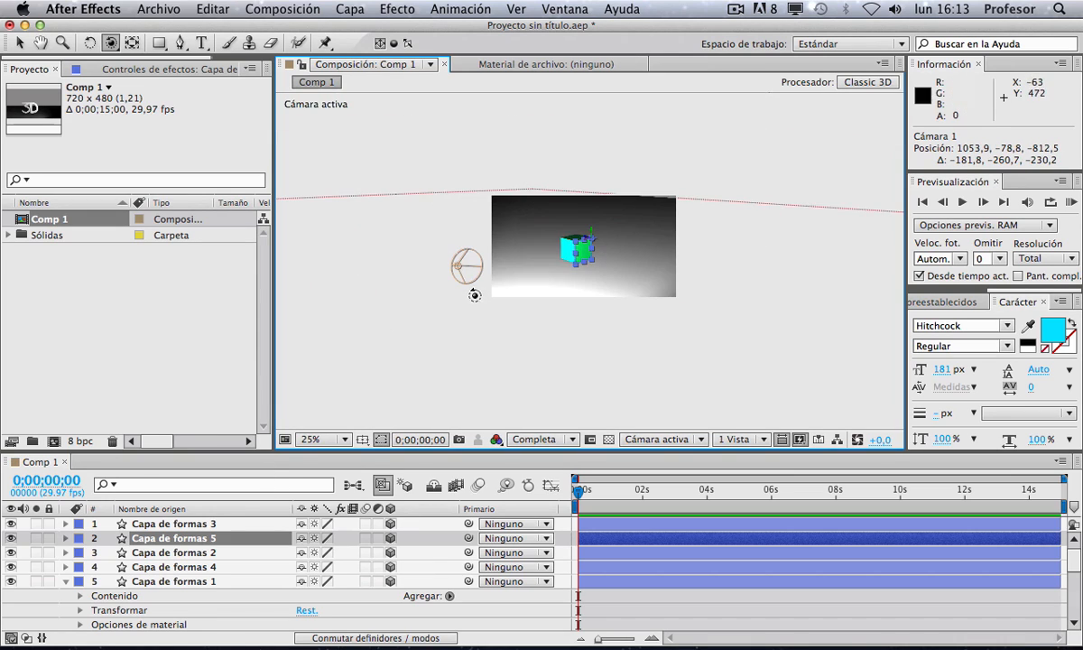
pyautogui.click(195, 527)
pyautogui.keyDown('shift'); pyautogui.click(193, 583); pyautogui.keyUp('shift')
pyautogui.press('v')
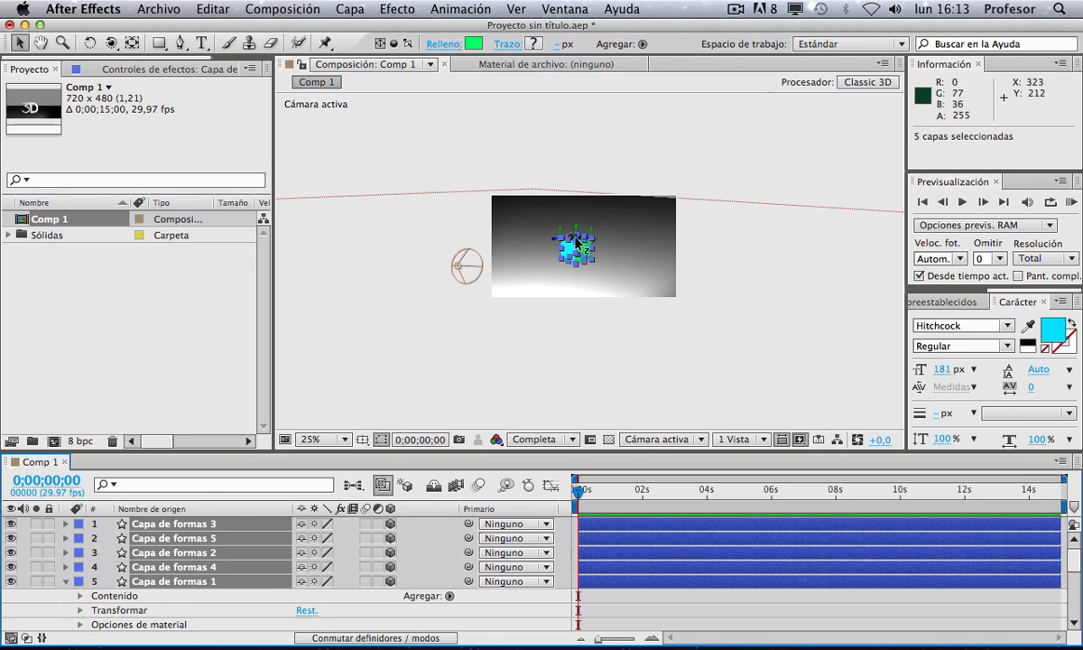
pyautogui.moveTo(576, 233); pyautogui.dragTo(560, 191)
pyautogui.click(632, 343)
# Step: Duplicate the top square and move the copy down 99 px to form the box's bottom face
pyautogui.press('z')
pyautogui.click(576, 285)
pyautogui.press('space')
pyautogui.press('c')
pyautogui.press('v')
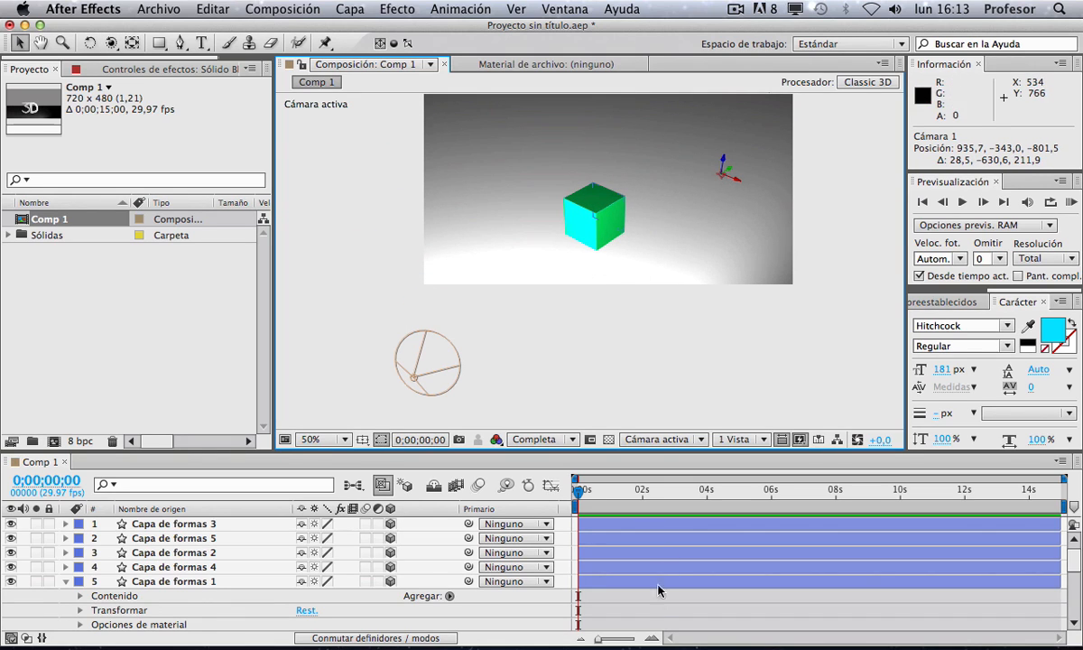
pyautogui.click(658, 594)
pyautogui.click(590, 205)
pyautogui.press('z')
pyautogui.click(587, 203)
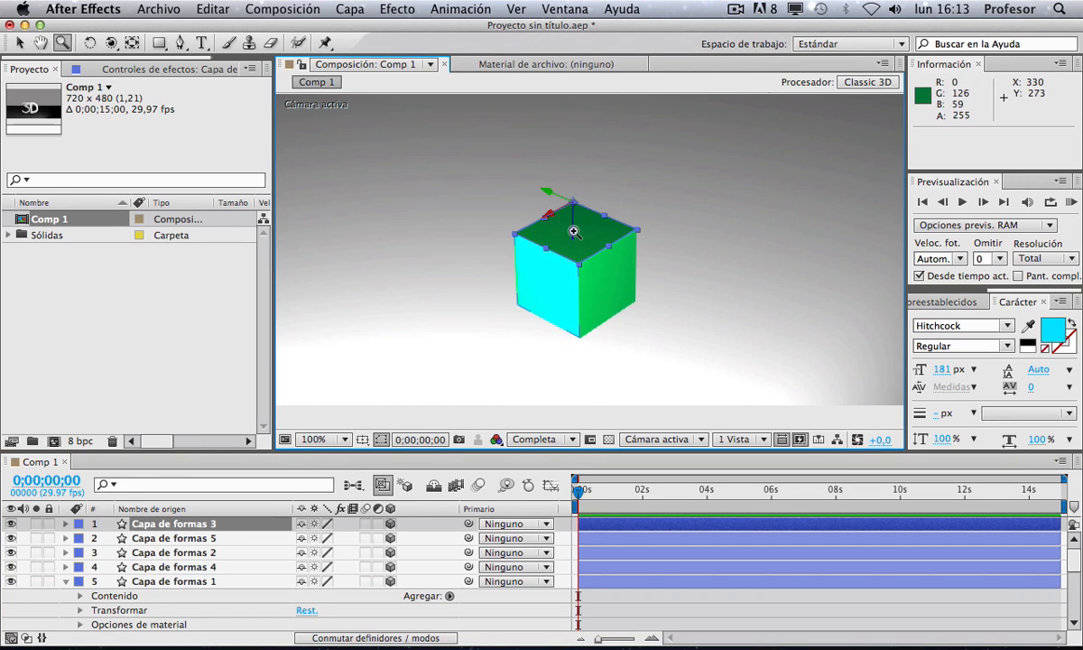
pyautogui.press('super+d')
pyautogui.press('v')
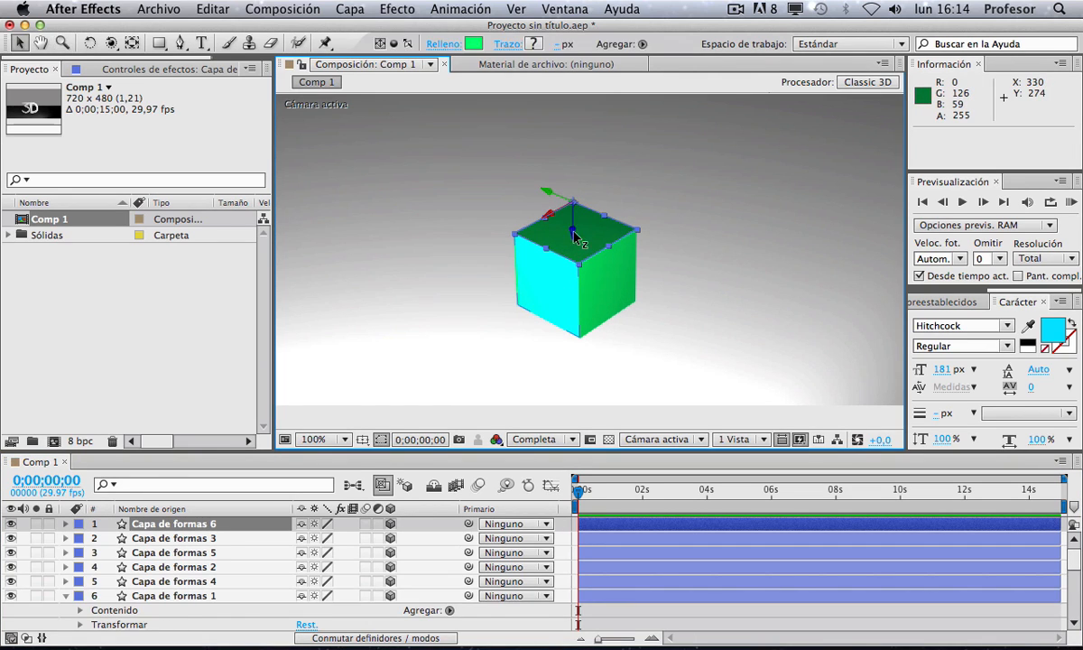
pyautogui.moveTo(574, 233); pyautogui.dragTo(578, 316)
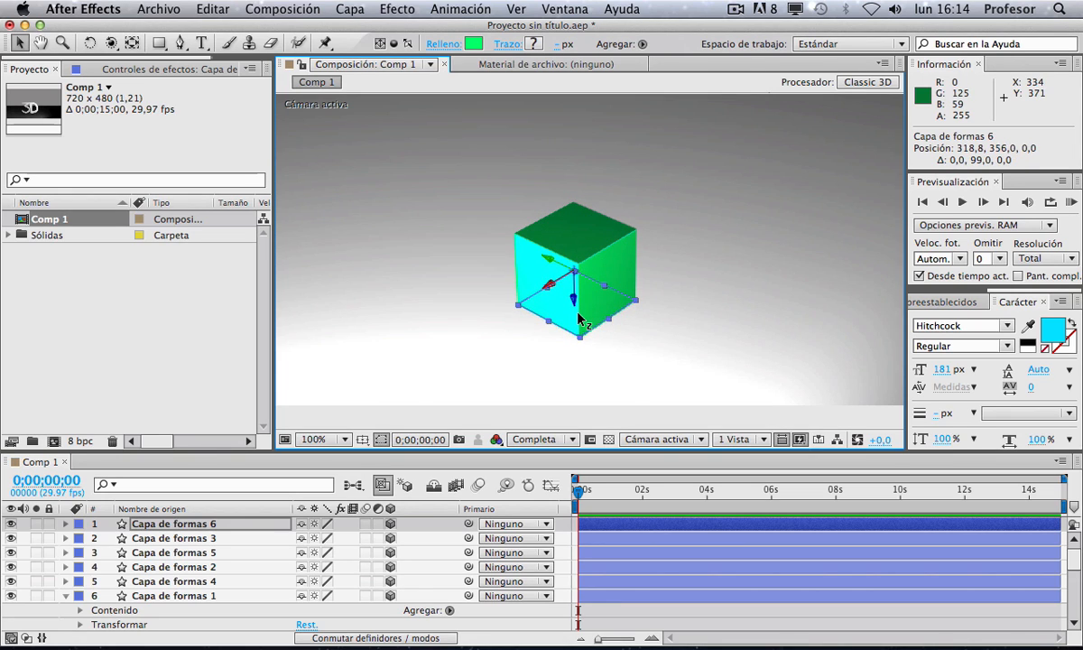
pyautogui.click(629, 615)
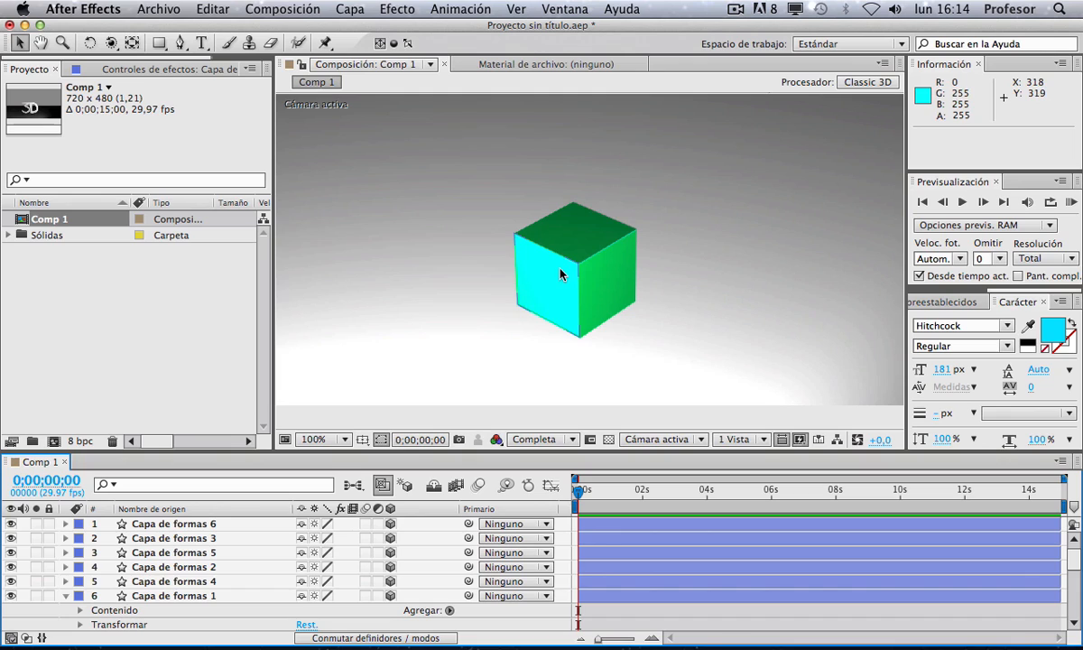
# Step: Try rotating individual box faces with the Rotation tool, undoing each attempt
pyautogui.click(576, 228)
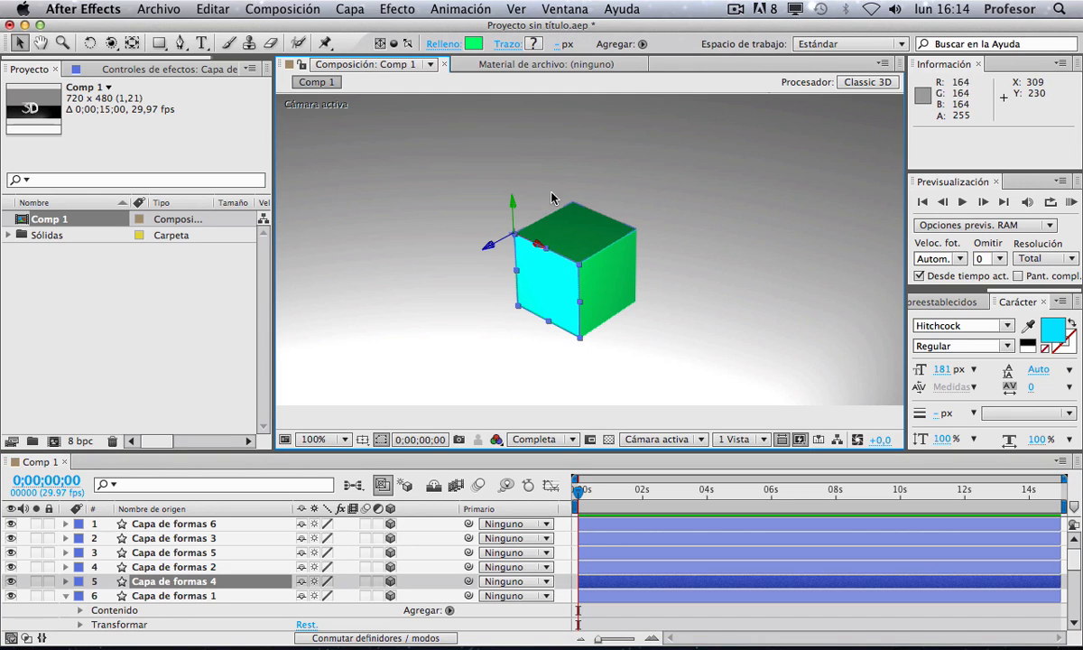
pyautogui.press('w')
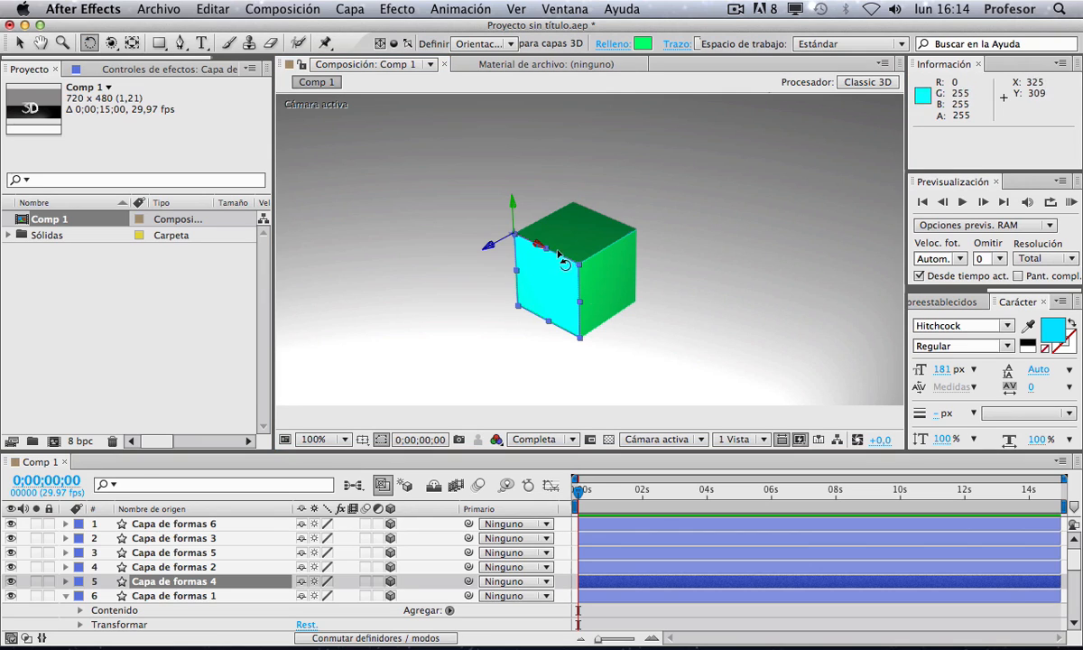
pyautogui.moveTo(510, 233); pyautogui.dragTo(336, 151)
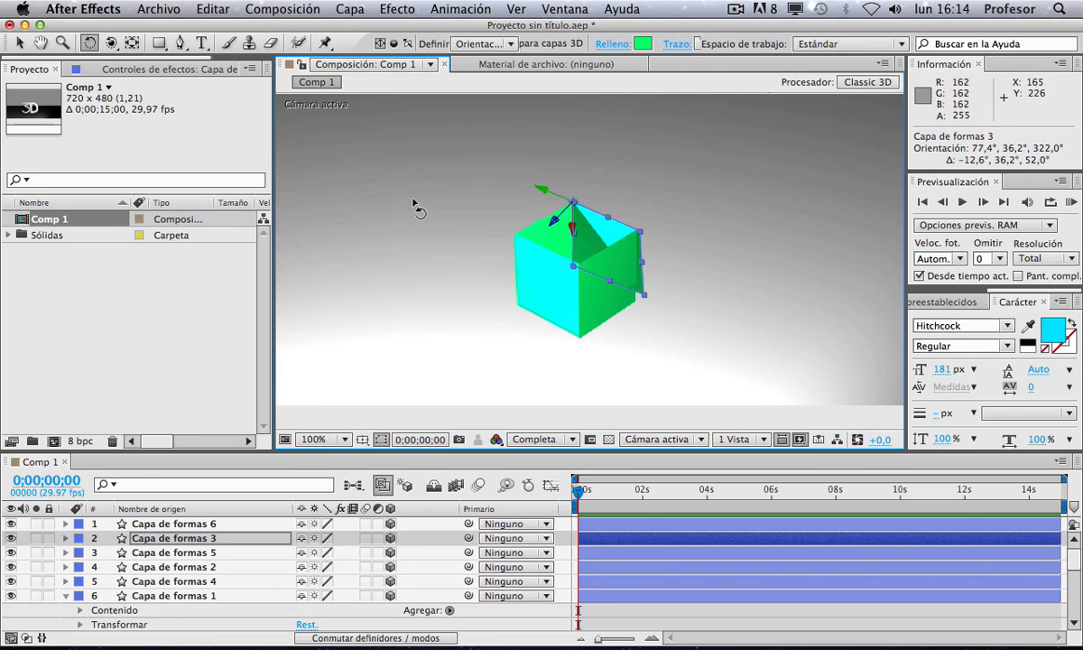
pyautogui.hotkey('ctrl', 'z')
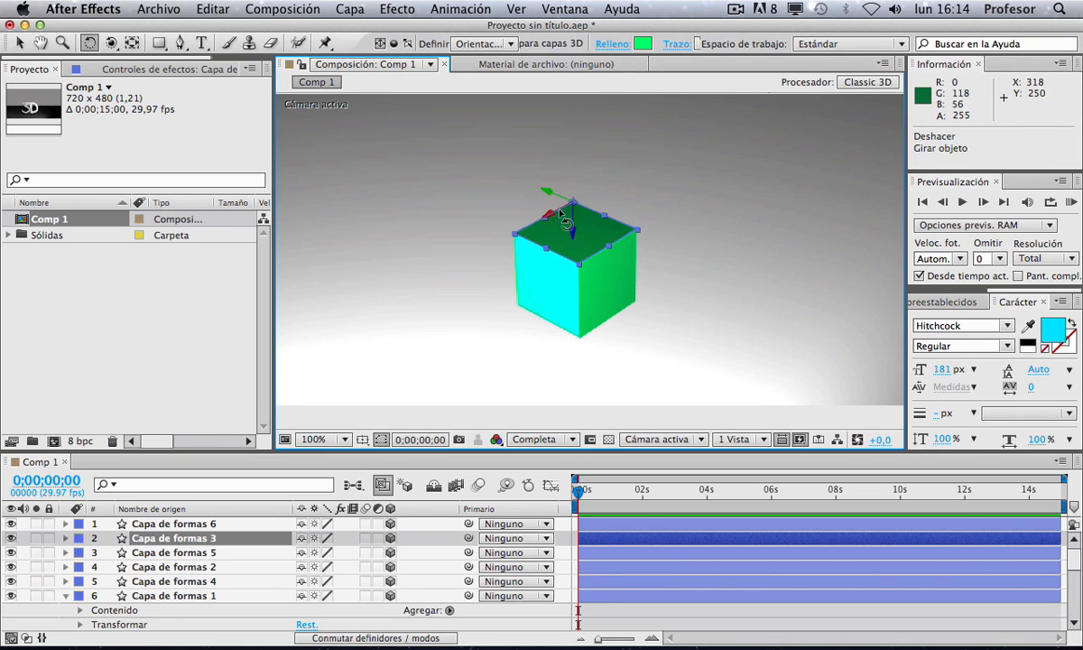
pyautogui.moveTo(552, 210); pyautogui.dragTo(563, 236)
pyautogui.hotkey('ctrl', 'z')
pyautogui.scroll(-6, 151, 595)
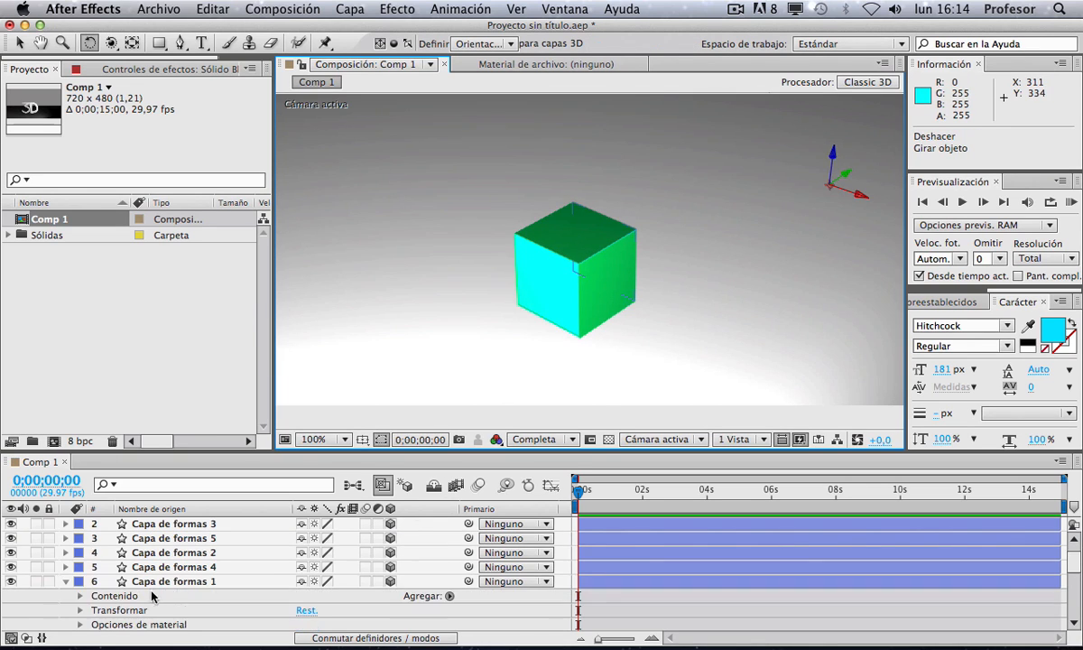
pyautogui.click(48, 608)
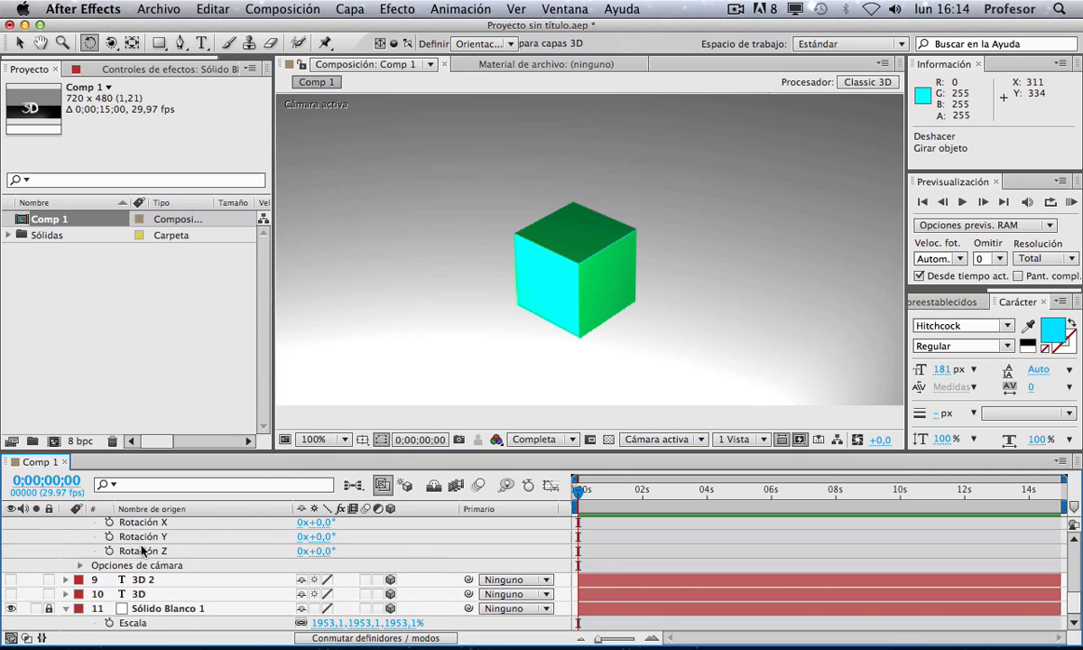
pyautogui.click(553, 231)
pyautogui.click(546, 278)
pyautogui.moveTo(546, 278); pyautogui.dragTo(428, 292)
pyautogui.hotkey('ctrl', 'z')
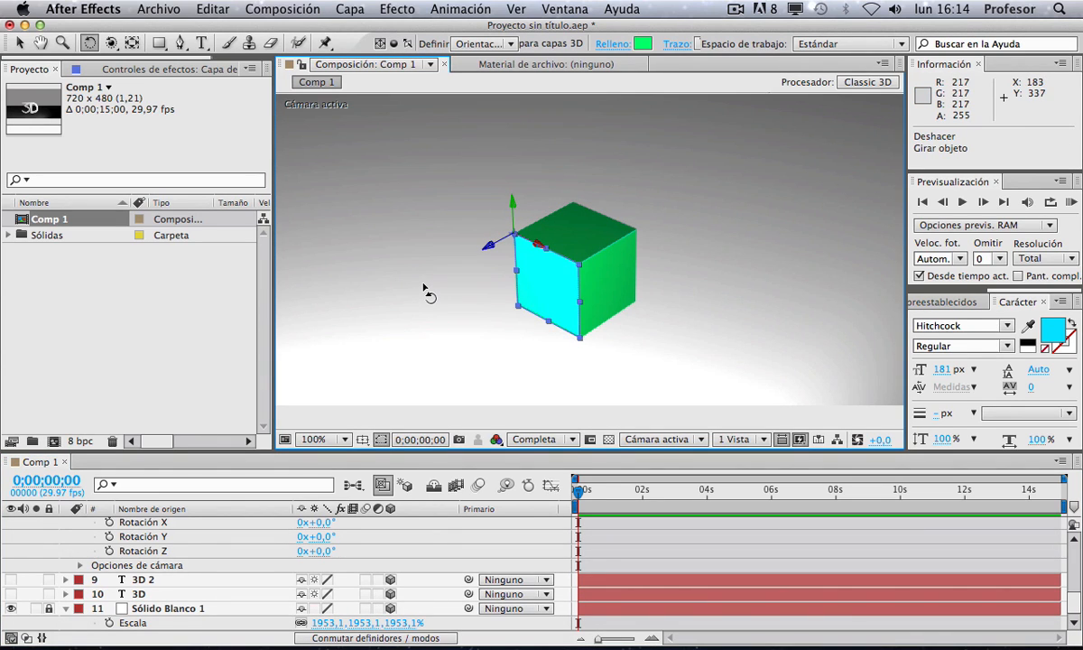
# Step: Select all six shape layers and precompose them into a new composition named CUBO
pyautogui.scroll(10, 158, 551)
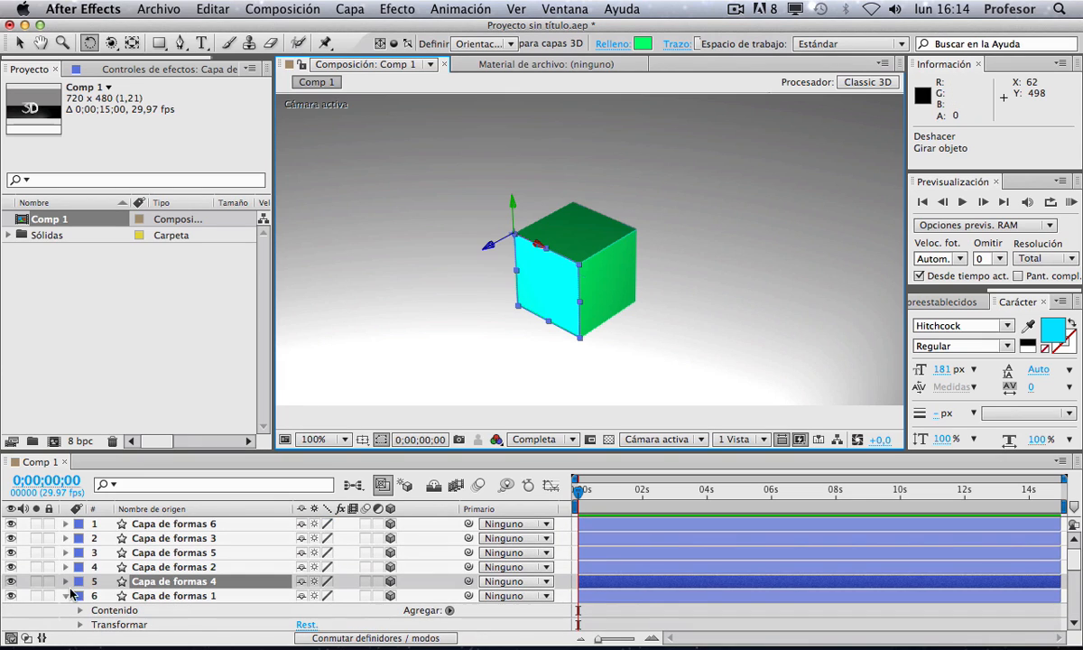
pyautogui.click(66, 598)
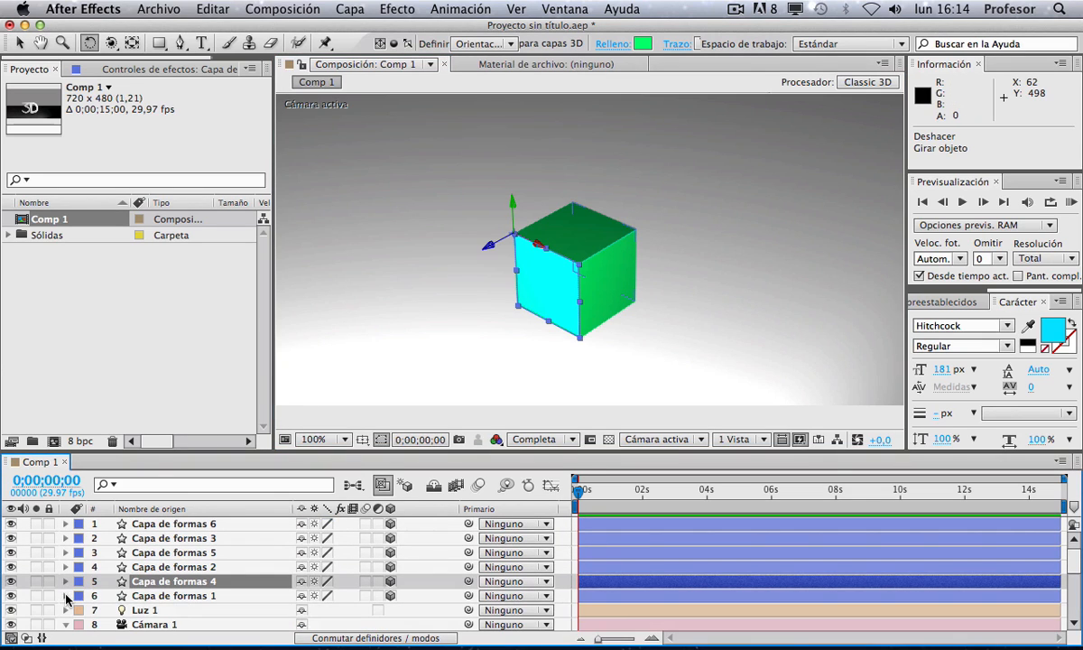
pyautogui.click(140, 595)
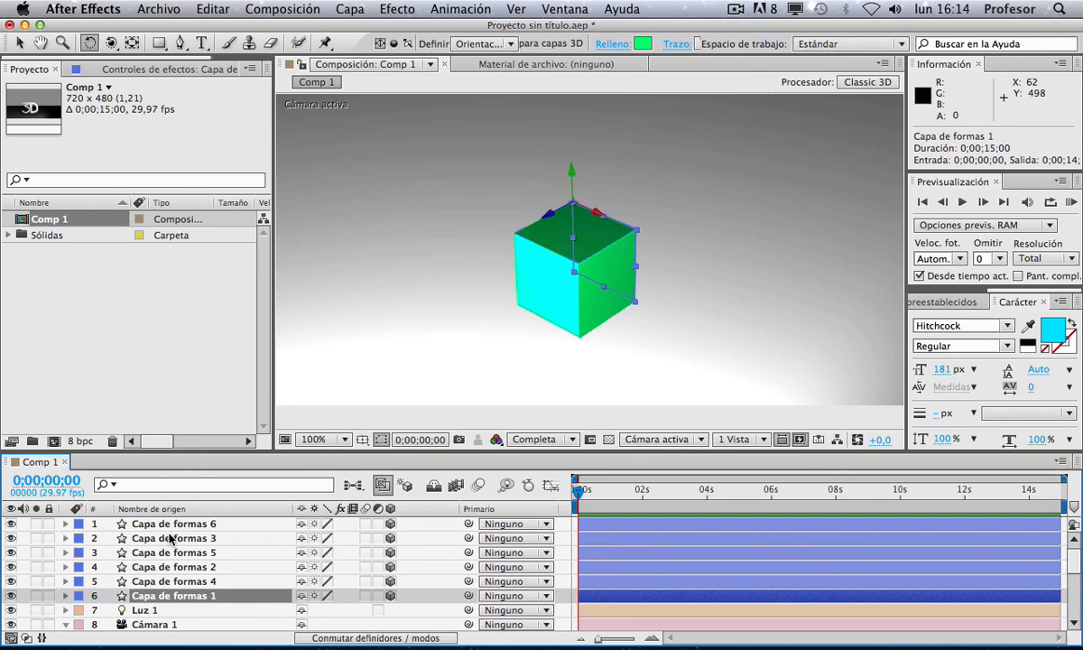
pyautogui.click(175, 526)
pyautogui.keyDown('shift'); pyautogui.click(181, 598); pyautogui.keyUp('shift')
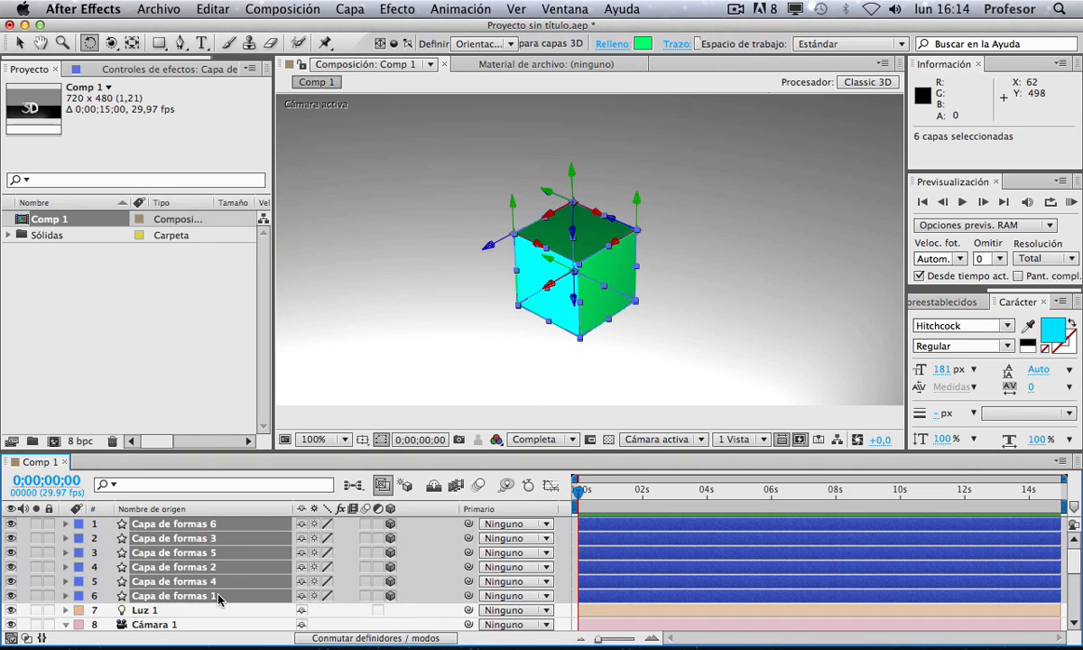
pyautogui.rightClick(218, 595)
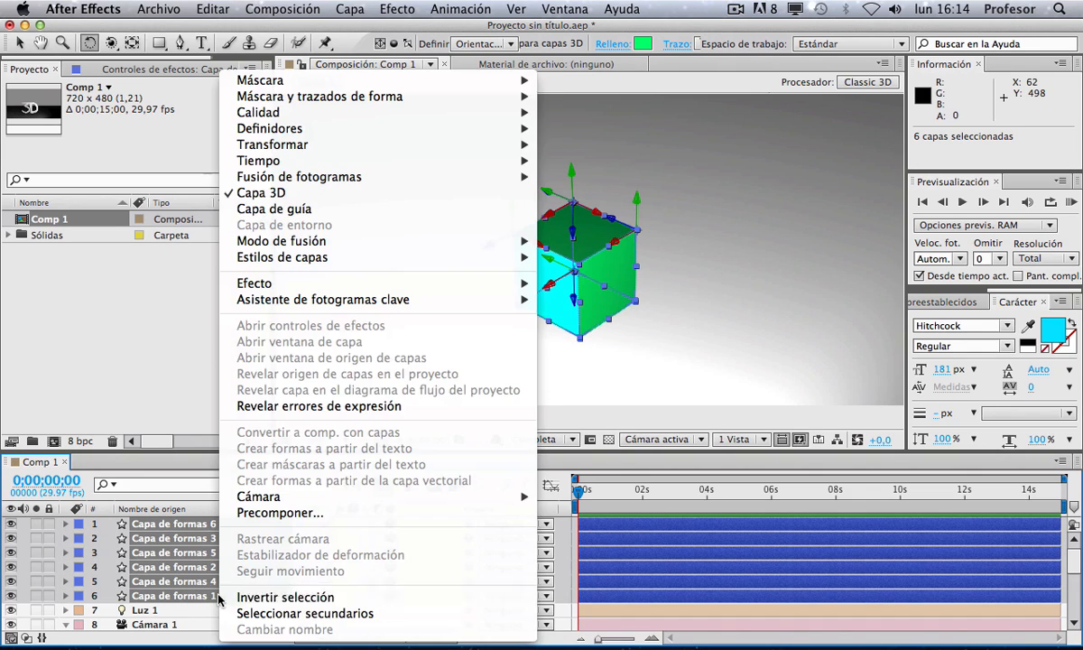
pyautogui.click(281, 514)
pyautogui.write('CUBO')
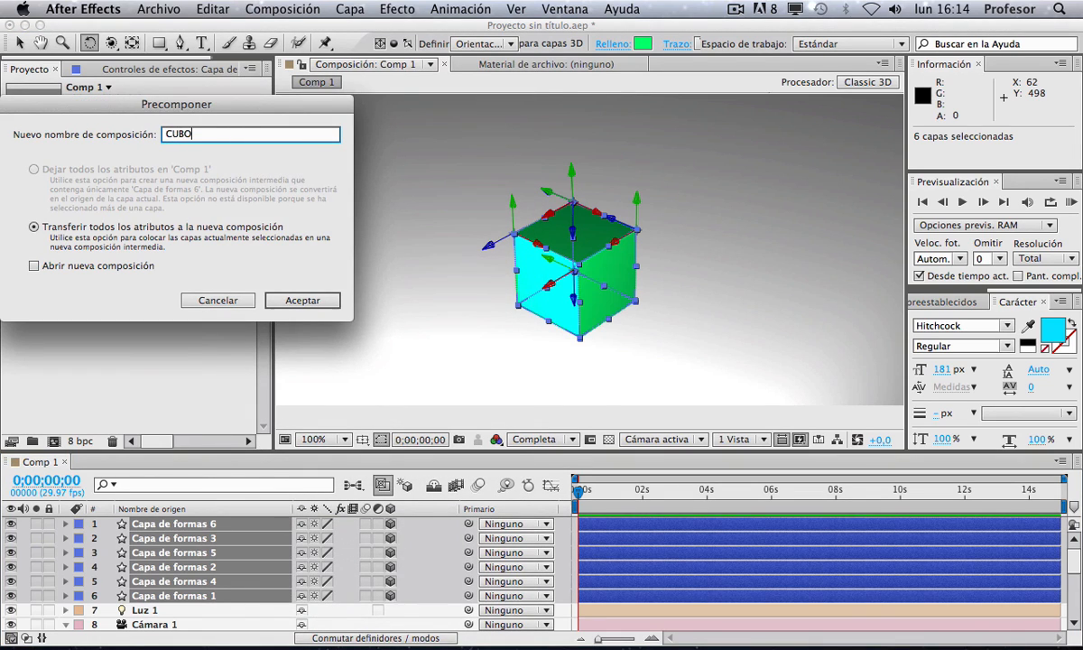
pyautogui.press('Return')
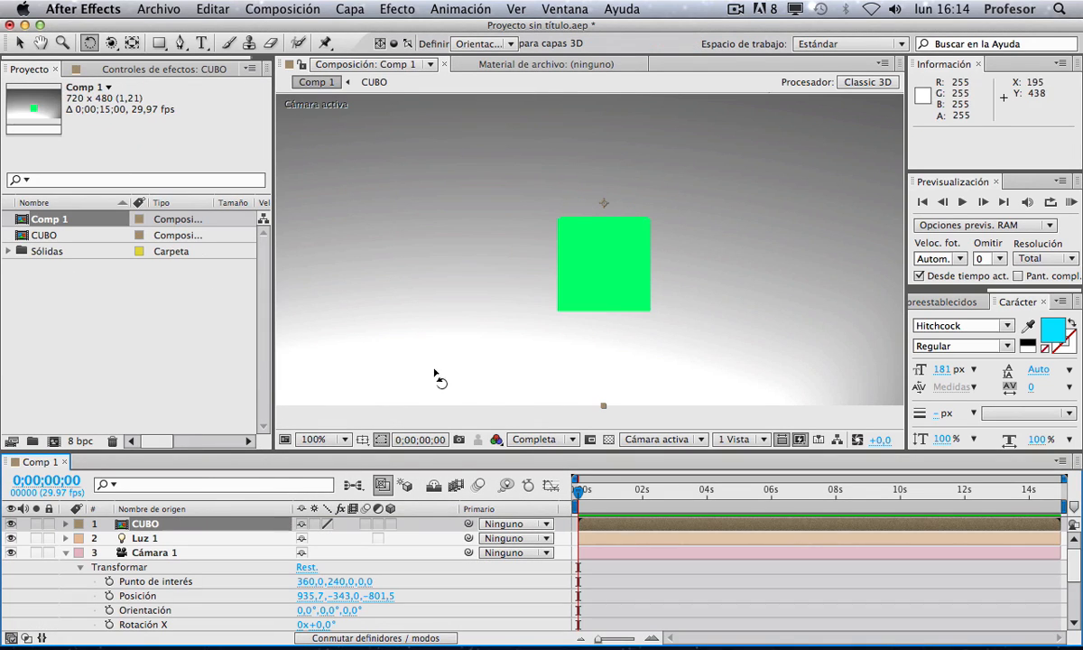
# Step: Enable collapse transformations on the CUBO precomposition layer
pyautogui.press('z')
pyautogui.keyDown('alt'); pyautogui.click(570, 256); pyautogui.keyUp('alt')
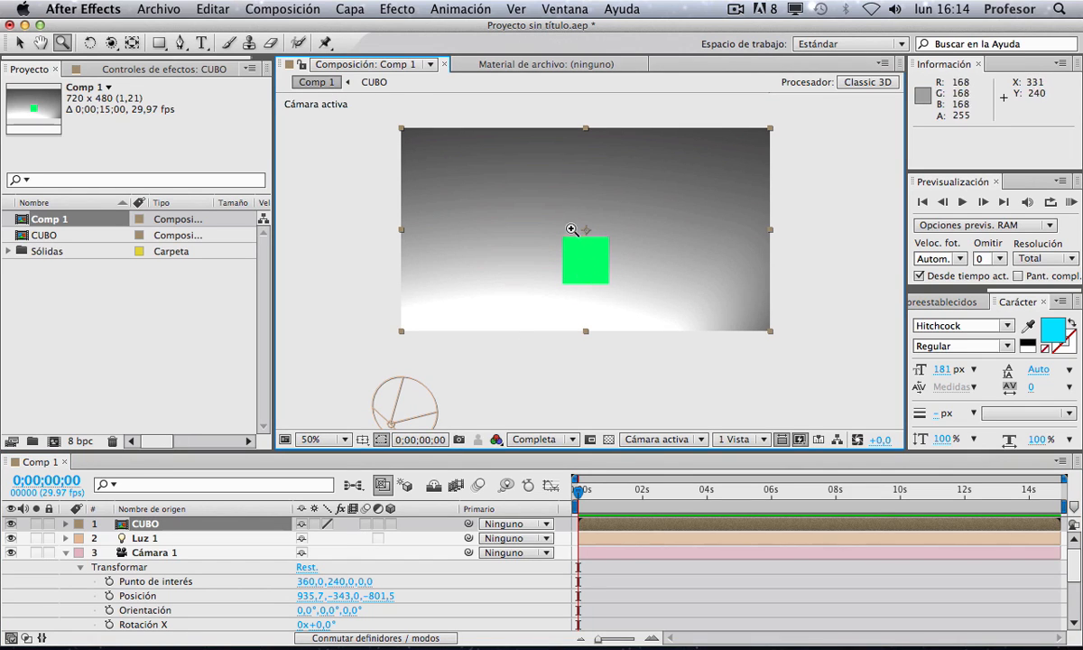
pyautogui.press('c')
pyautogui.moveTo(582, 251); pyautogui.dragTo(604, 247)
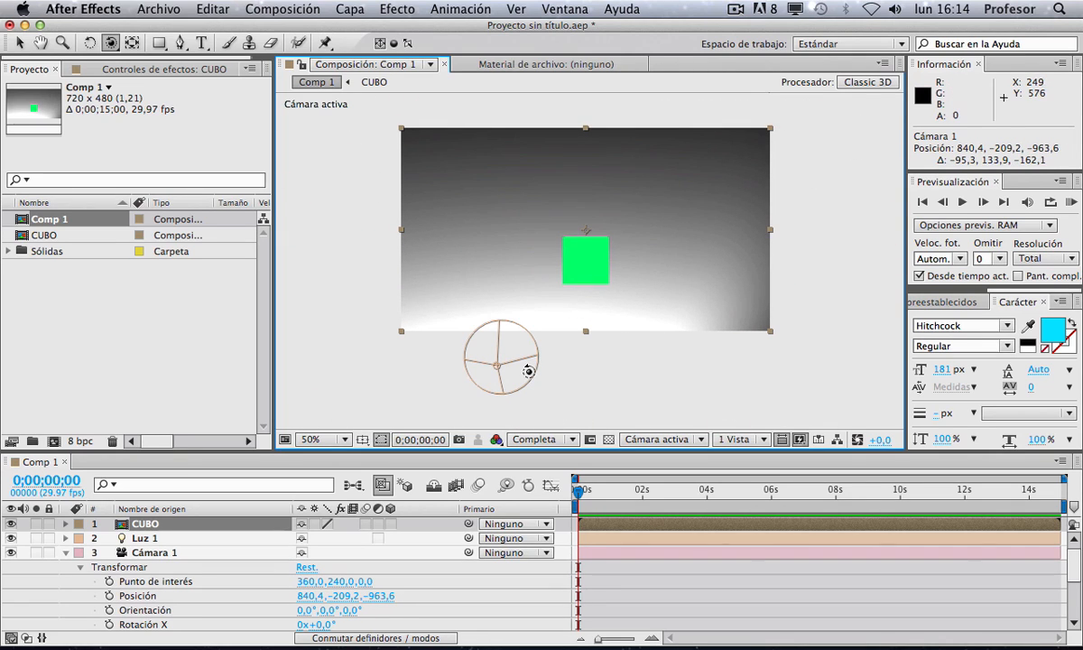
pyautogui.click(316, 526)
# Step: Make the CUBO layer 3D and rotate it to an orientation of about 168°, 22°, 196°
pyautogui.moveTo(518, 182); pyautogui.dragTo(619, 193)
pyautogui.click(194, 524)
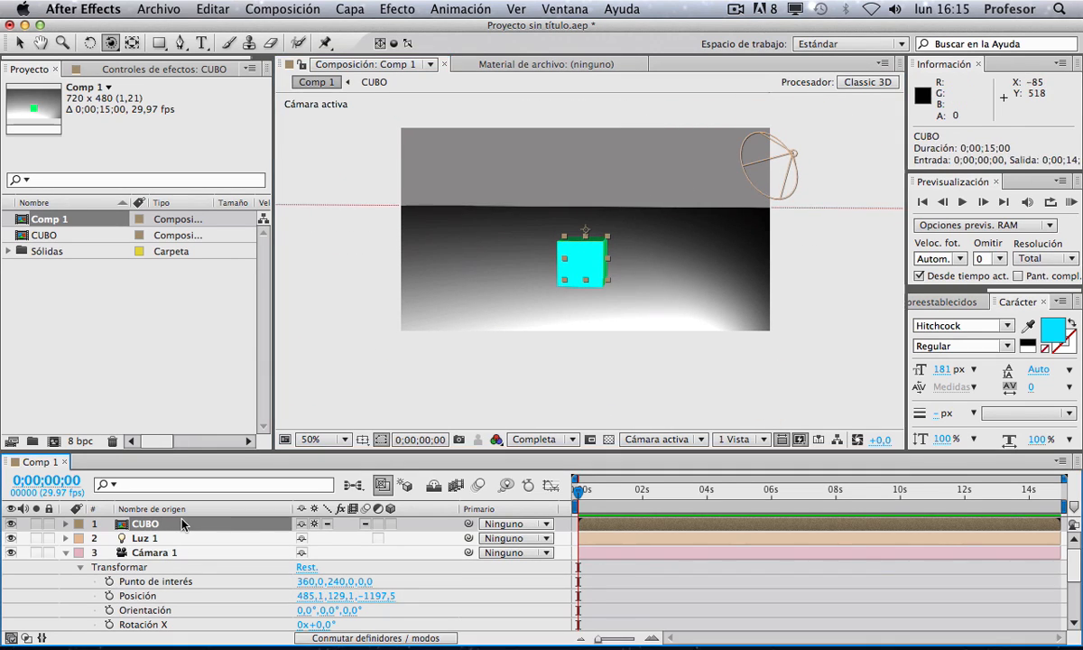
pyautogui.press('w')
pyautogui.click(390, 524)
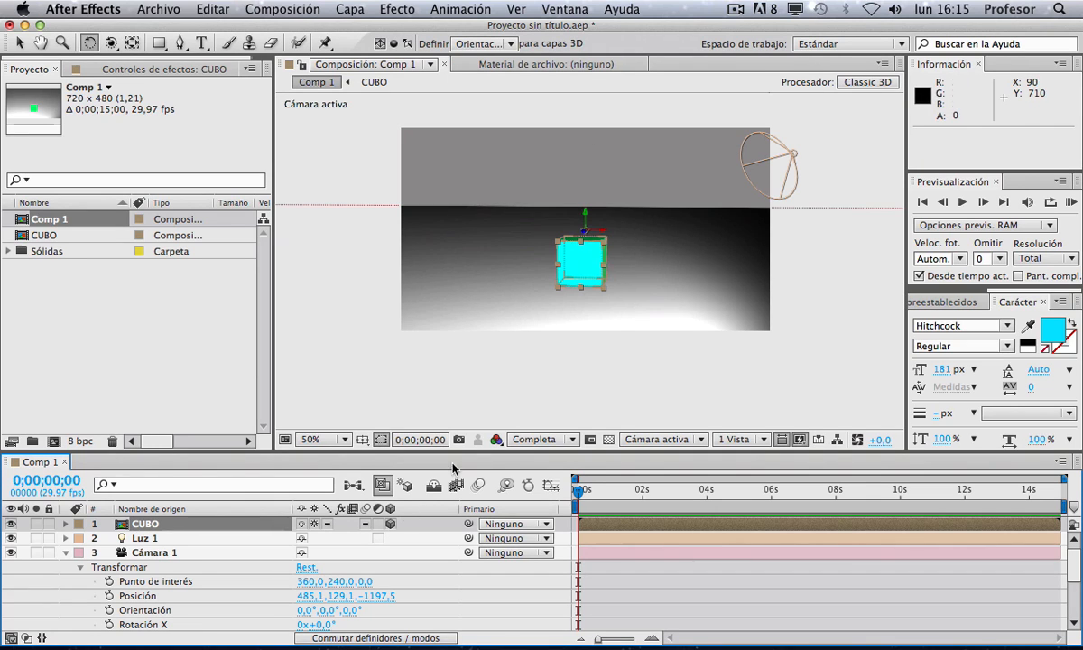
pyautogui.moveTo(582, 242); pyautogui.dragTo(537, 259)
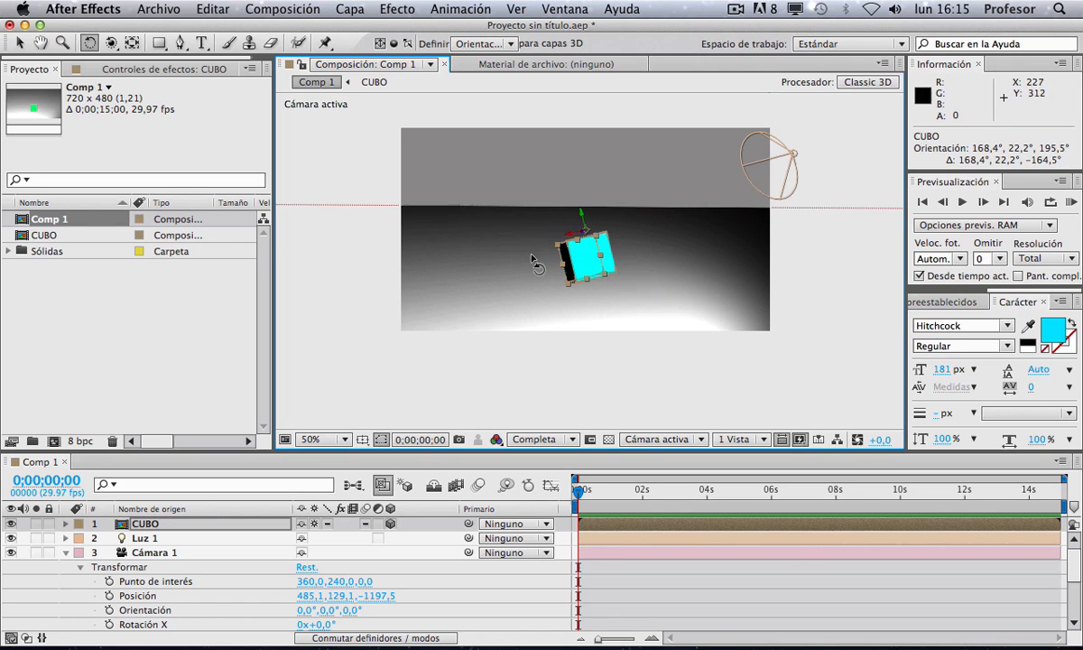
# Step: Move the CUBO layer slightly lower in the scene
pyautogui.press('v')
pyautogui.moveTo(581, 219)
pyautogui.mouseDown()
pyautogui.moveTo(598, 310)
pyautogui.moveTo(589, 234)
pyautogui.mouseUp()
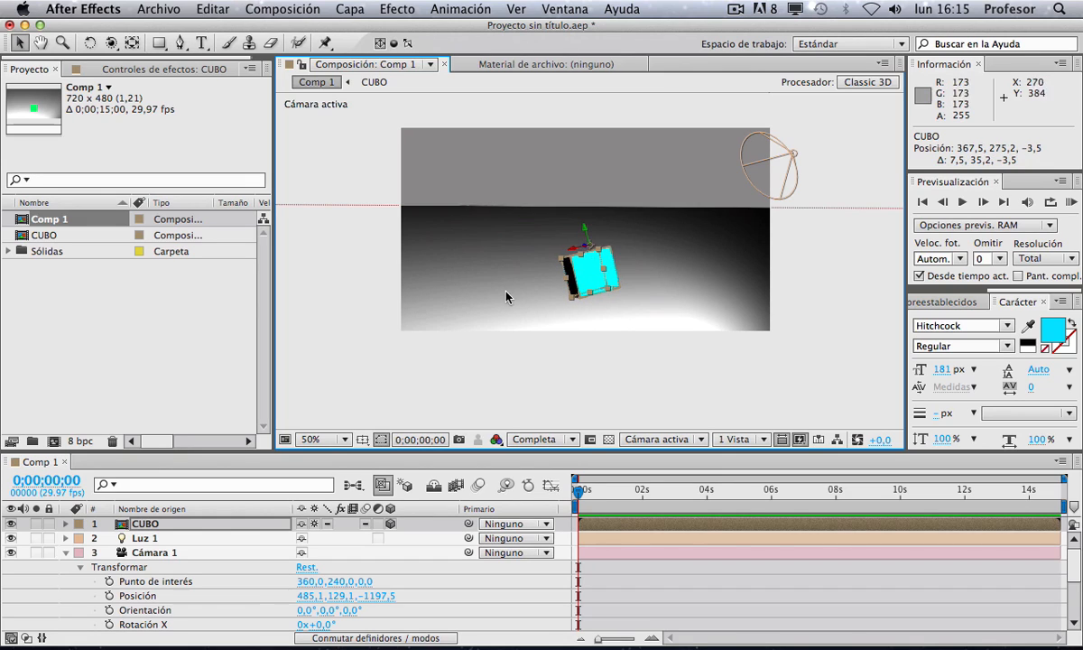
pyautogui.click(505, 377)
# Step: Rotate the CUBO layer to an orientation of about 12°, 50°, 337°
pyautogui.click(570, 270)
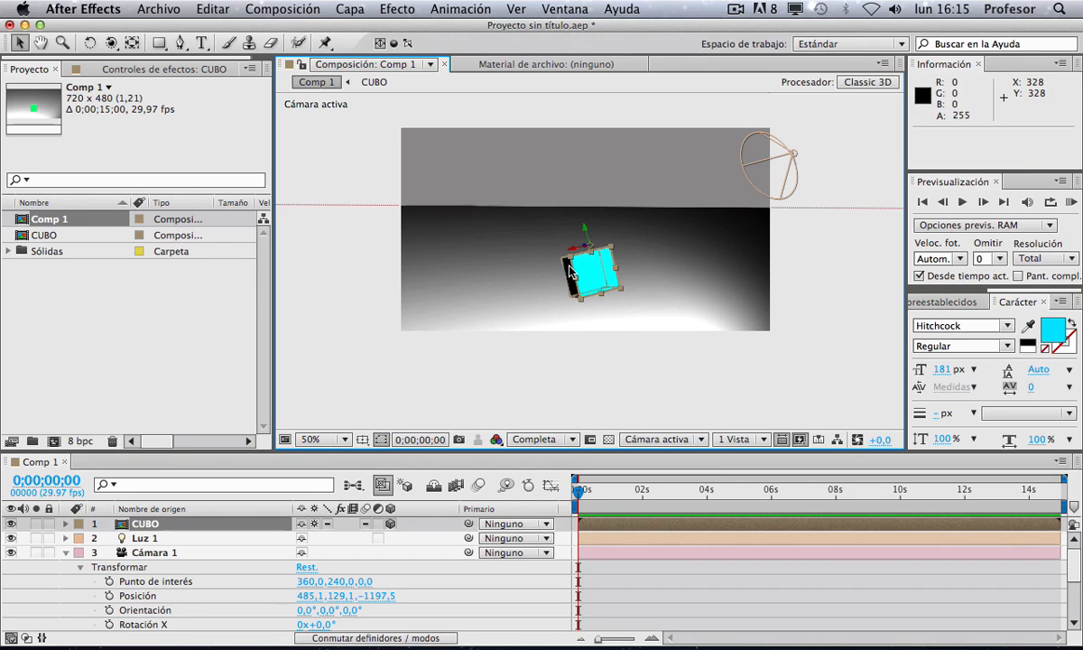
pyautogui.press('r')
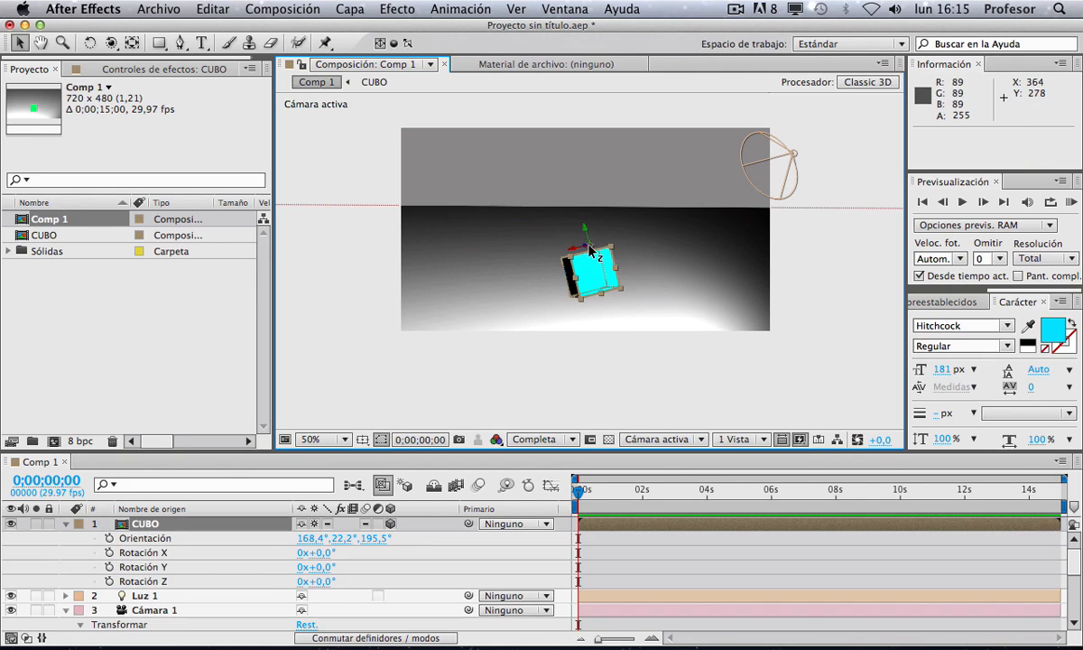
pyautogui.press('w')
pyautogui.moveTo(588, 237)
pyautogui.mouseDown()
pyautogui.moveTo(687, 236)
pyautogui.moveTo(598, 256)
pyautogui.mouseUp()
pyautogui.click(64, 524)
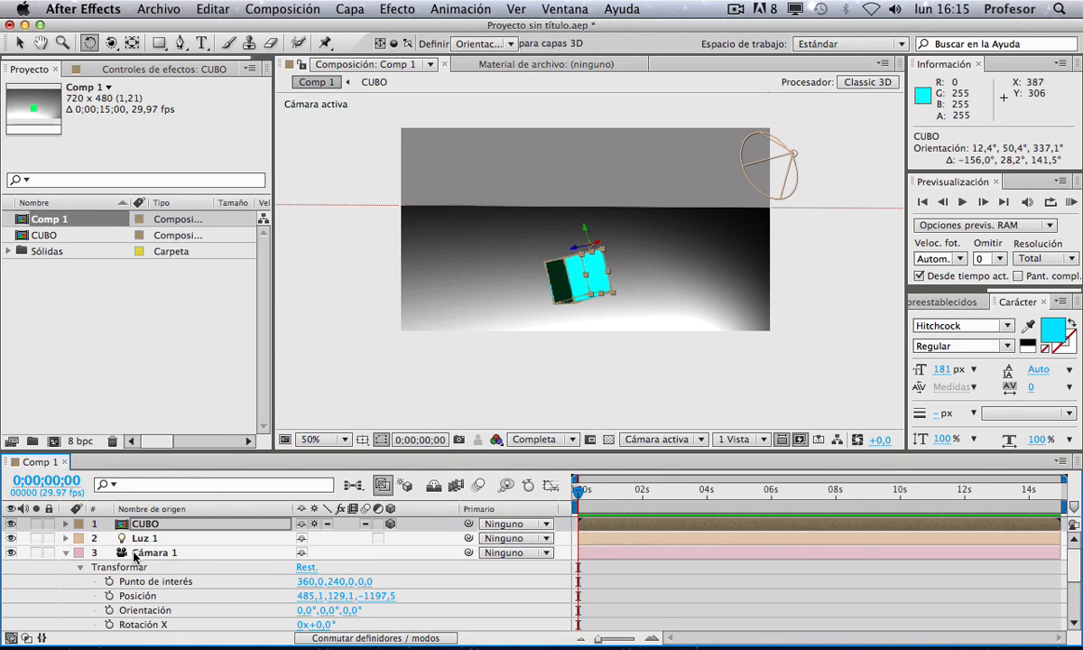
# Step: Inside CUBO, try parenting five faces to Capa de formas 1 and rotating it, undoing both changes
pyautogui.doubleClick(168, 525)
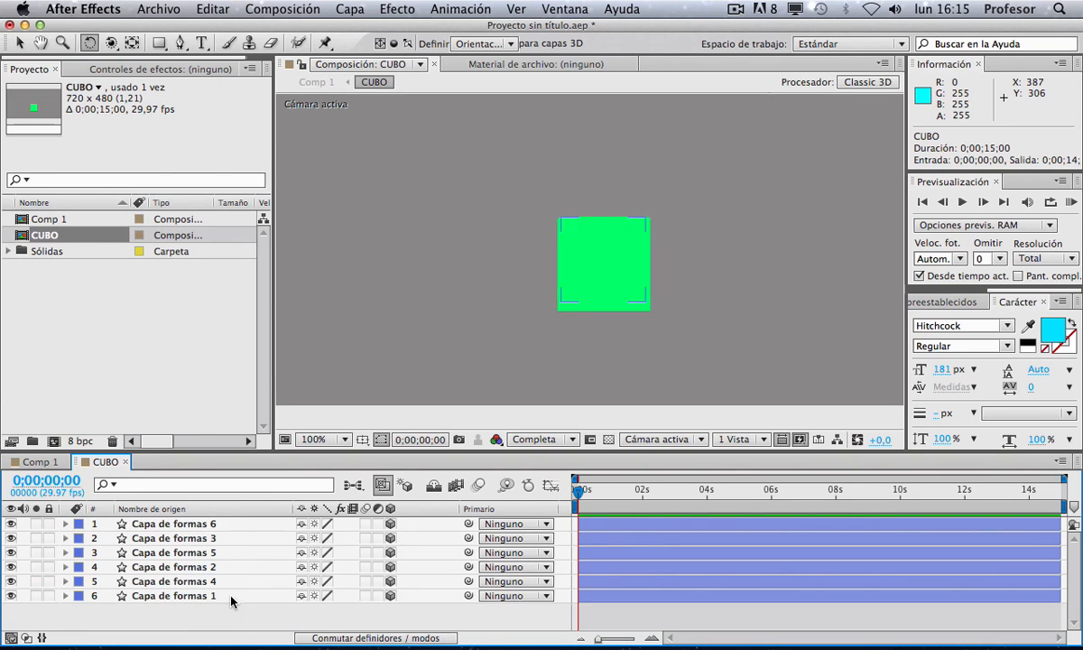
pyautogui.click(194, 524)
pyautogui.keyDown('shift'); pyautogui.click(210, 582); pyautogui.keyUp('shift')
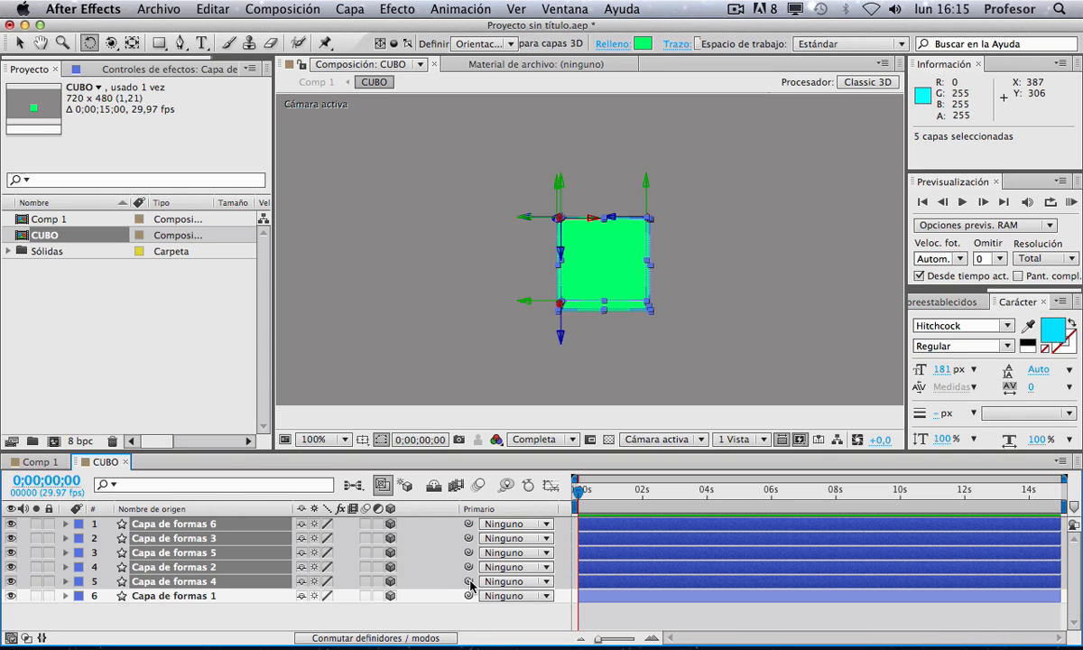
pyautogui.moveTo(470, 585); pyautogui.dragTo(227, 598)
pyautogui.click(212, 597)
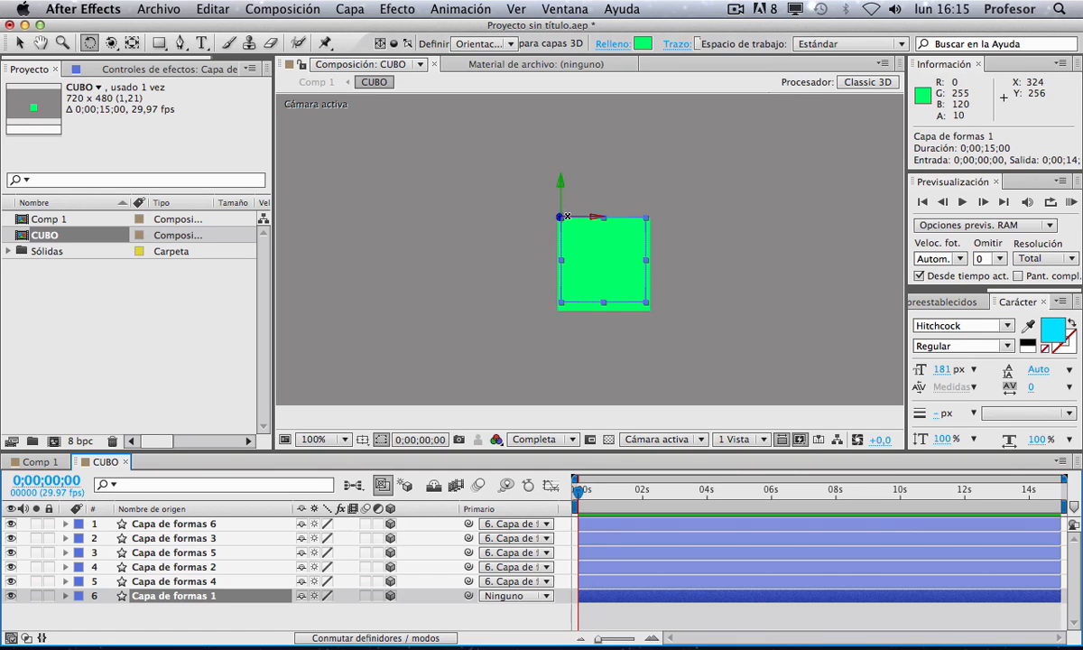
pyautogui.moveTo(575, 226); pyautogui.dragTo(513, 321)
pyautogui.press('super+z')
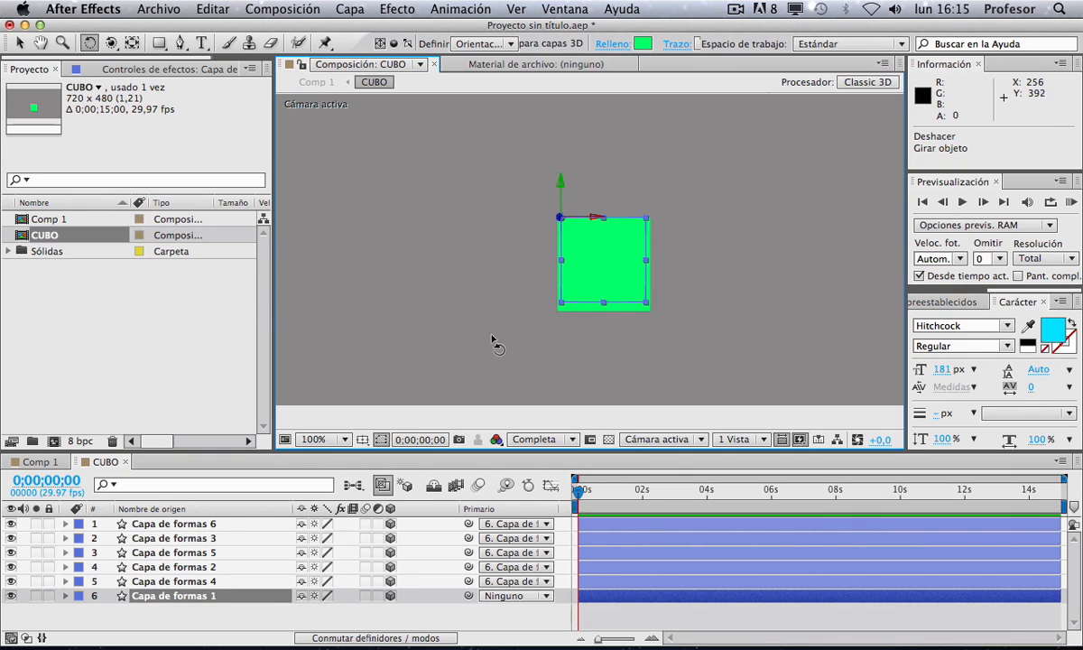
pyautogui.press('super+z')
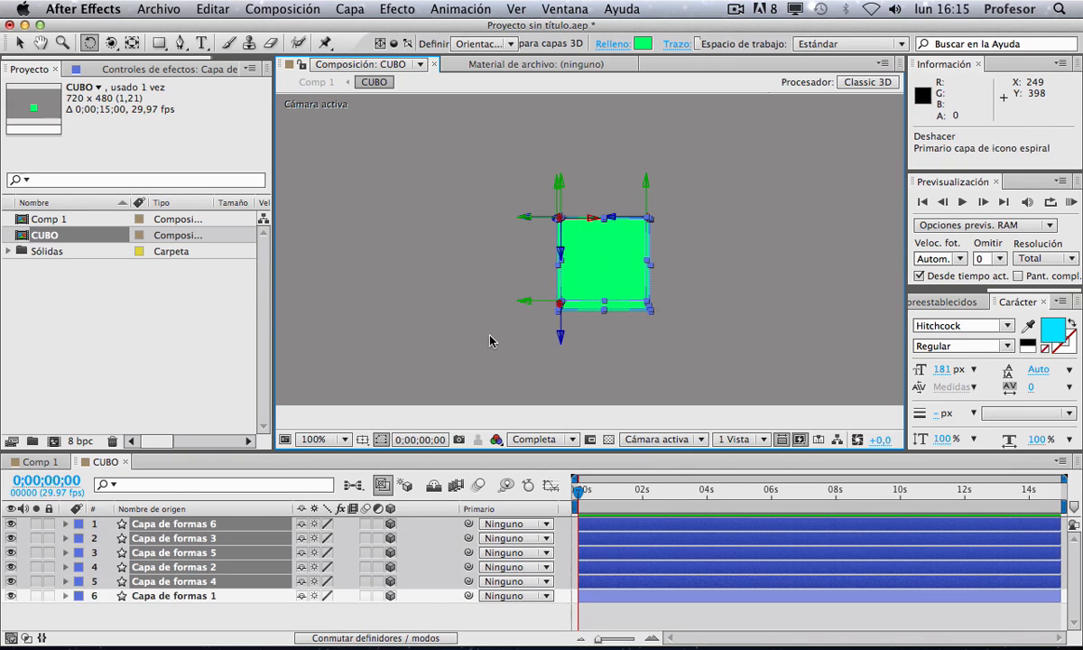
# Step: Return to Comp 1 and inspect the CUBO layer's transform properties
pyautogui.click(50, 464)
pyautogui.click(621, 575)
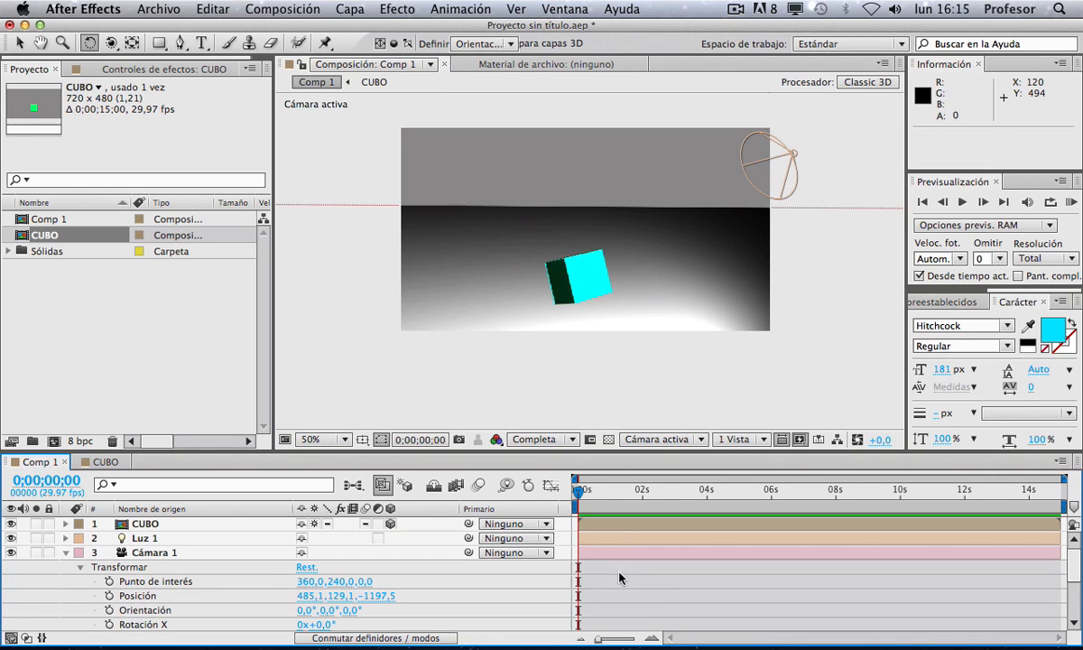
pyautogui.click(610, 524)
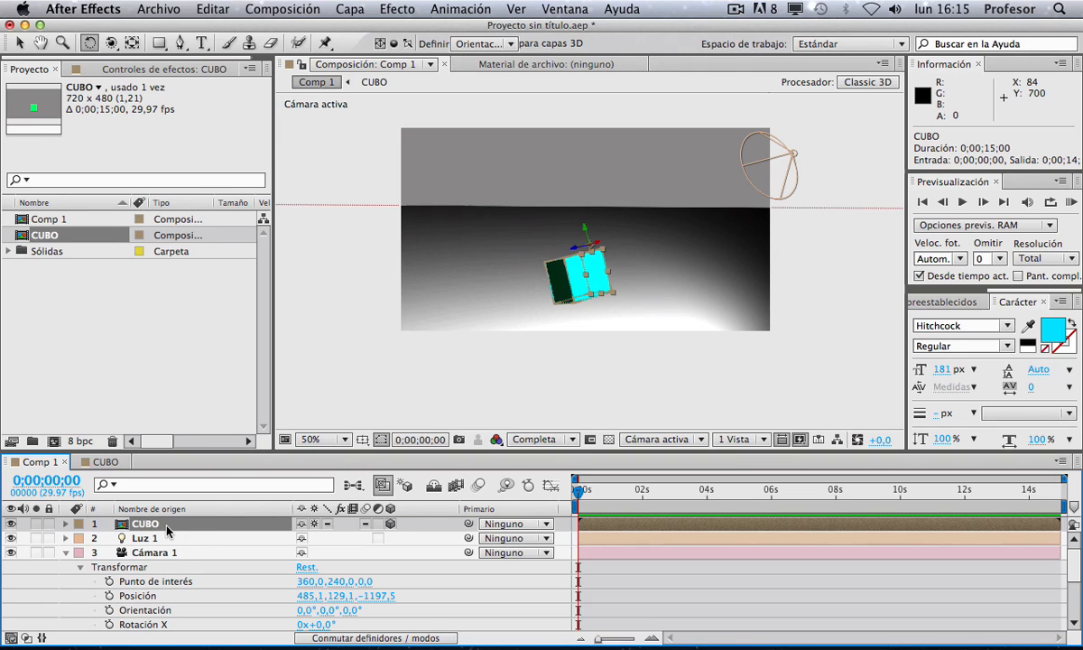
pyautogui.click(64, 524)
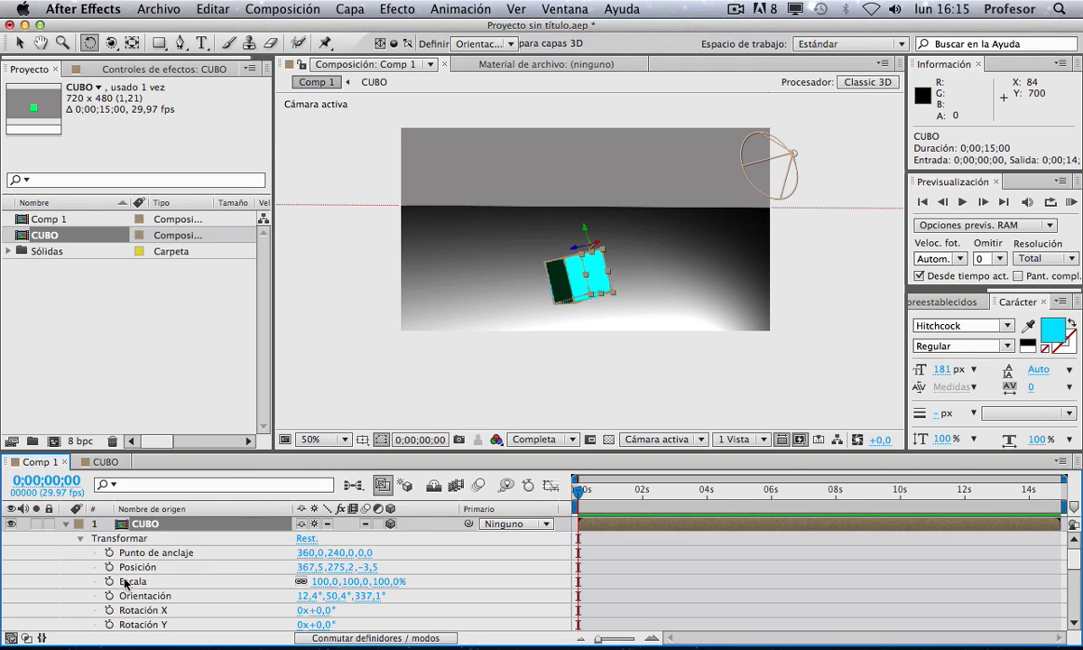
pyautogui.click(80, 539)
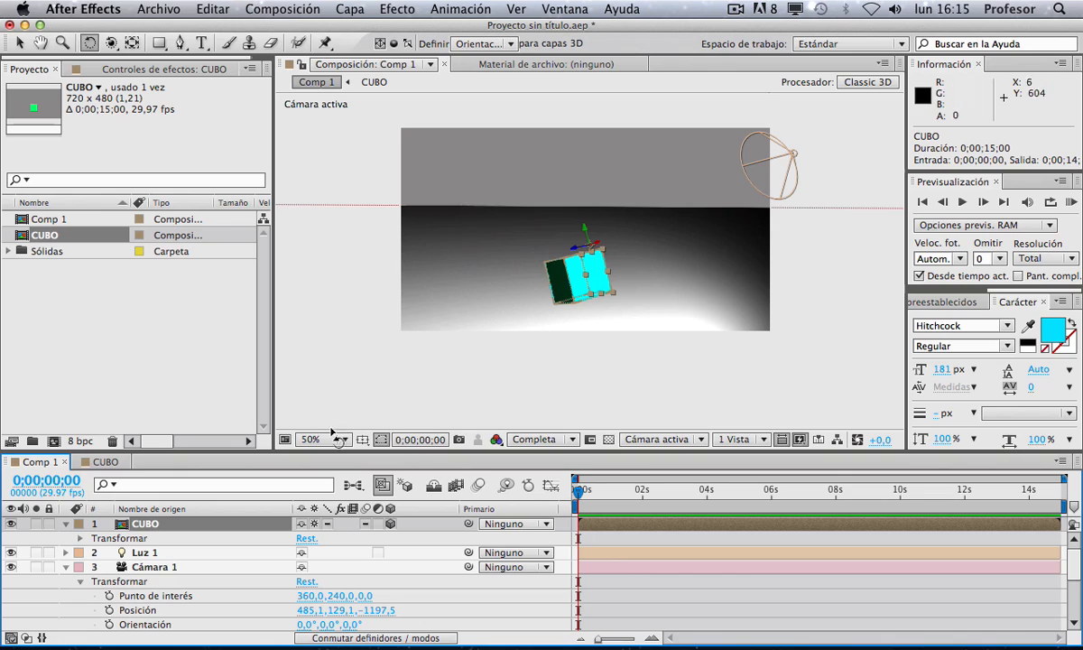
# Step: Inside CUBO, select all six shape layers and turn on Proyecta sombras in their material options
pyautogui.doubleClick(178, 525)
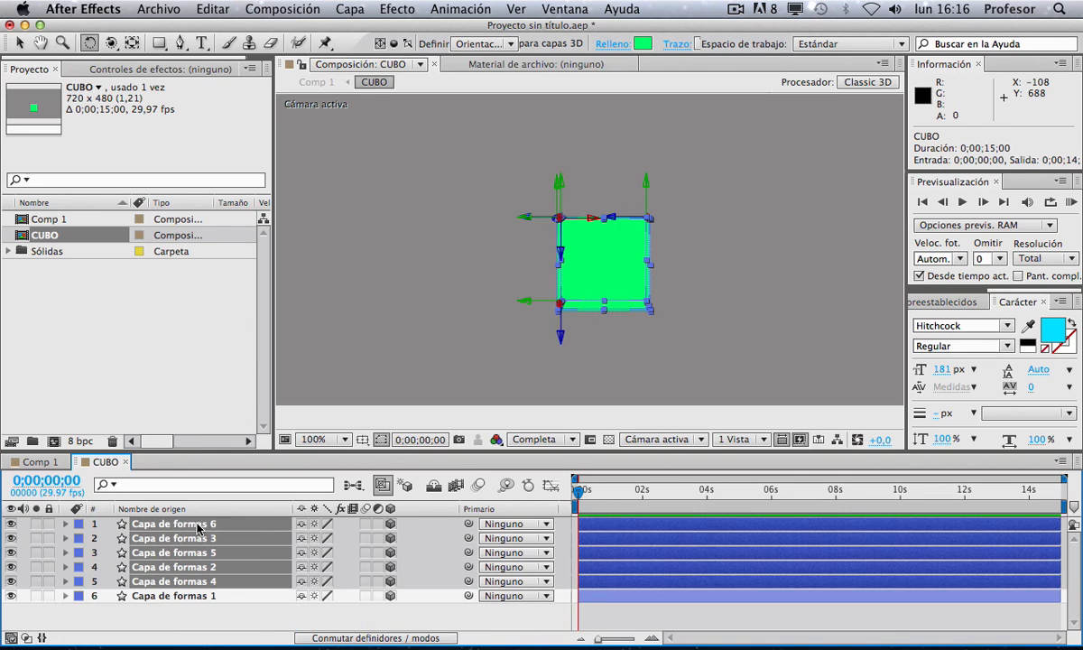
pyautogui.click(170, 622)
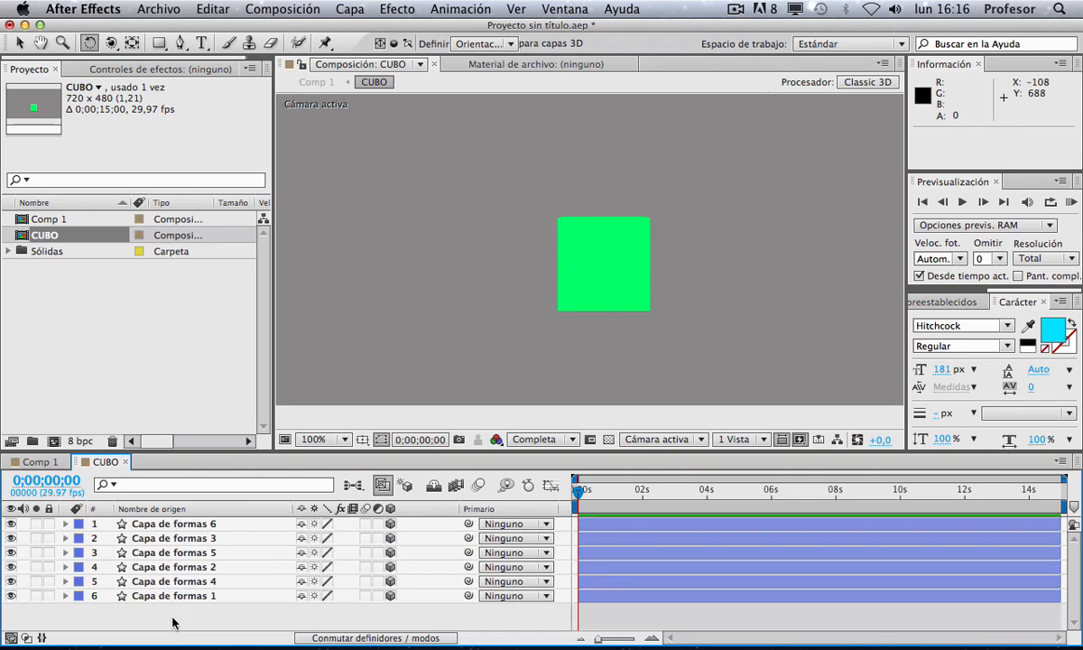
pyautogui.press('super+a')
pyautogui.click(66, 524)
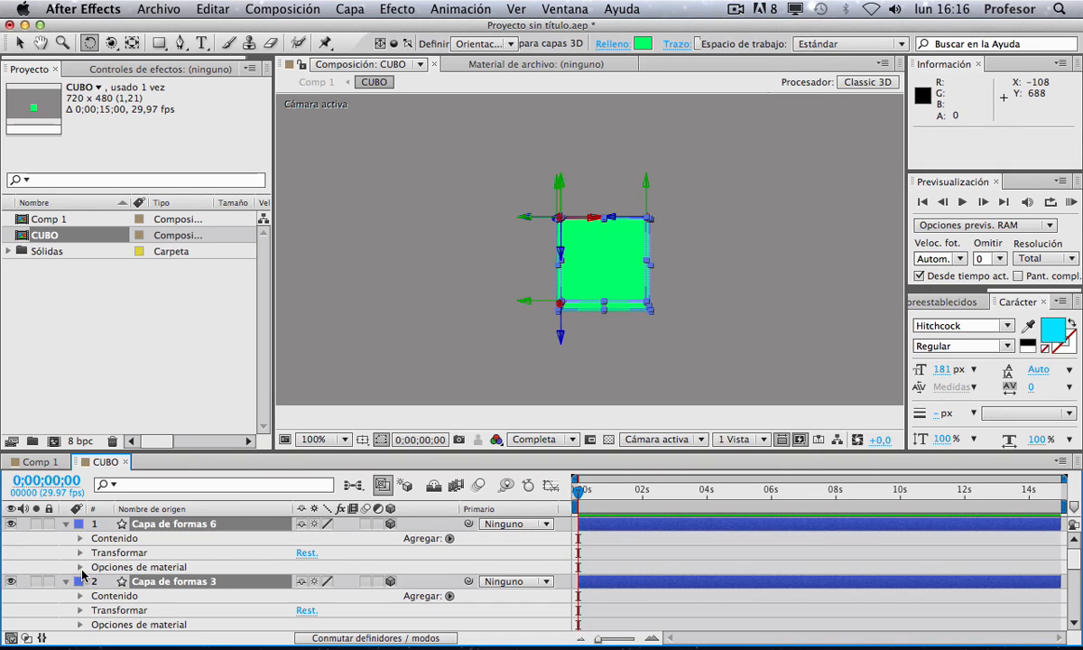
pyautogui.click(79, 567)
pyautogui.scroll(-1, 209, 582)
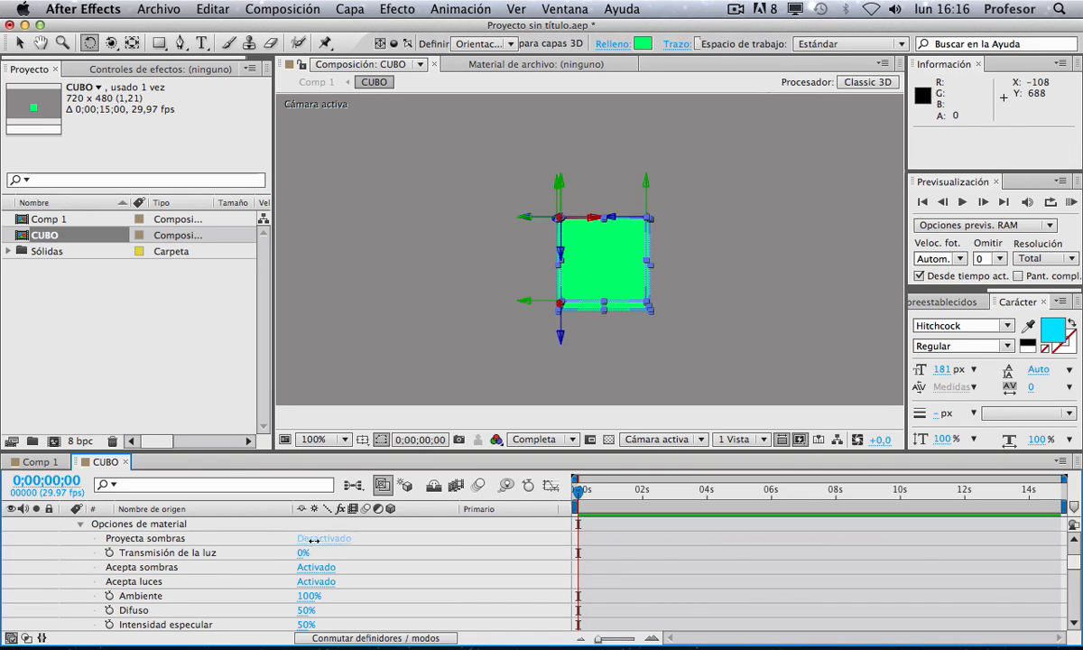
pyautogui.click(38, 462)
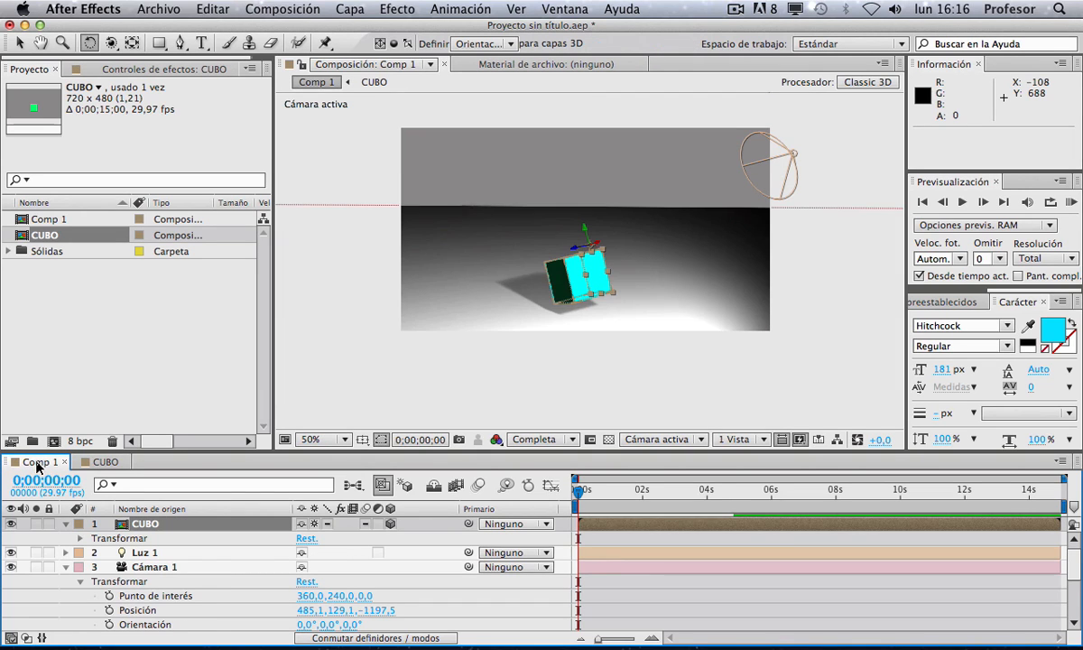
# Step: Check the shape layers' material options inside CUBO for the cast shadows setting
pyautogui.doubleClick(144, 524)
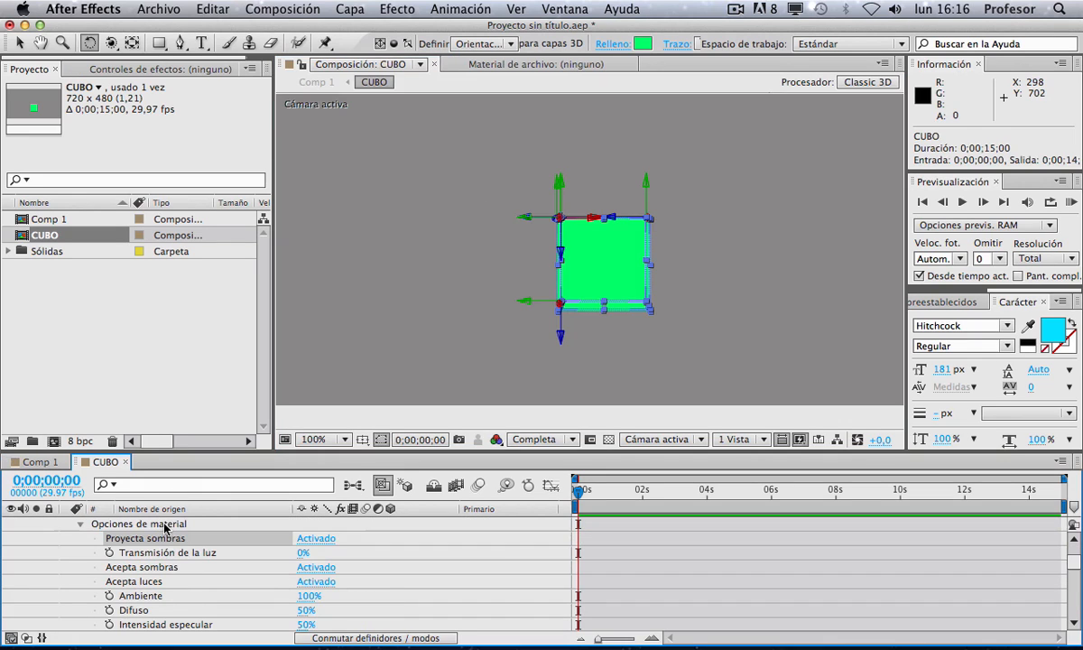
pyautogui.click(86, 528)
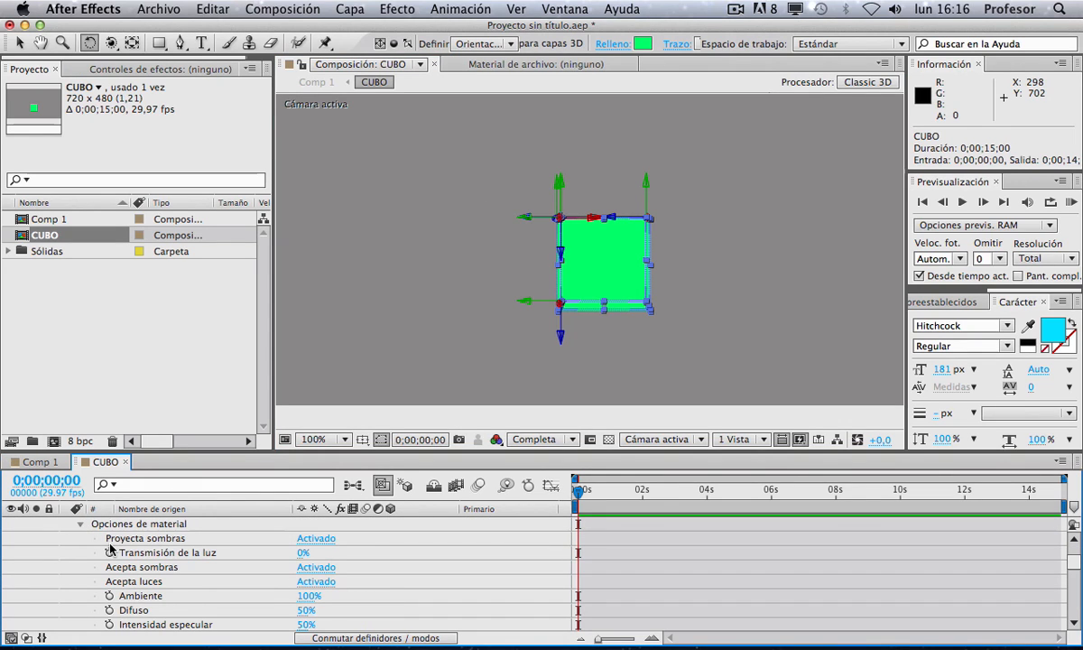
pyautogui.press('u')
pyautogui.click(191, 621)
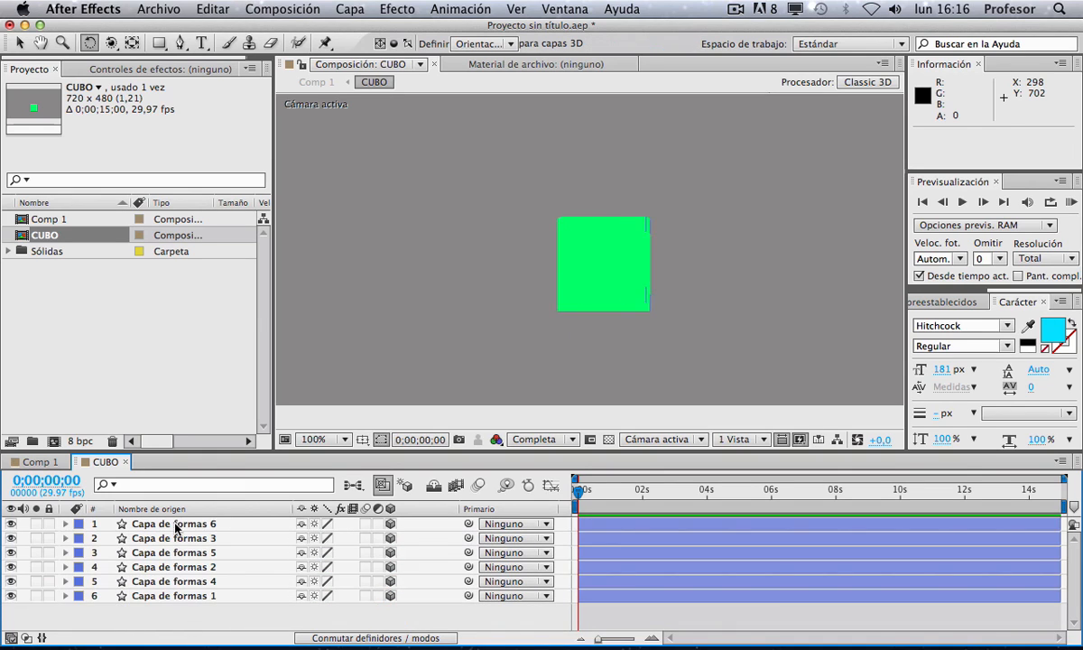
pyautogui.moveTo(183, 617); pyautogui.dragTo(138, 497)
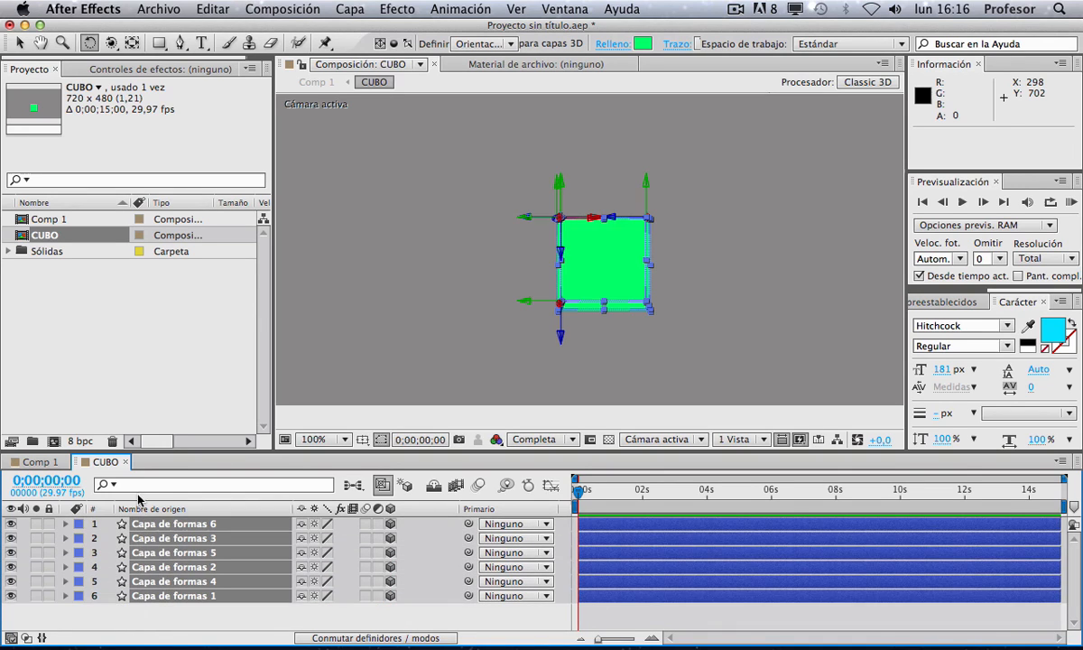
pyautogui.click(65, 524)
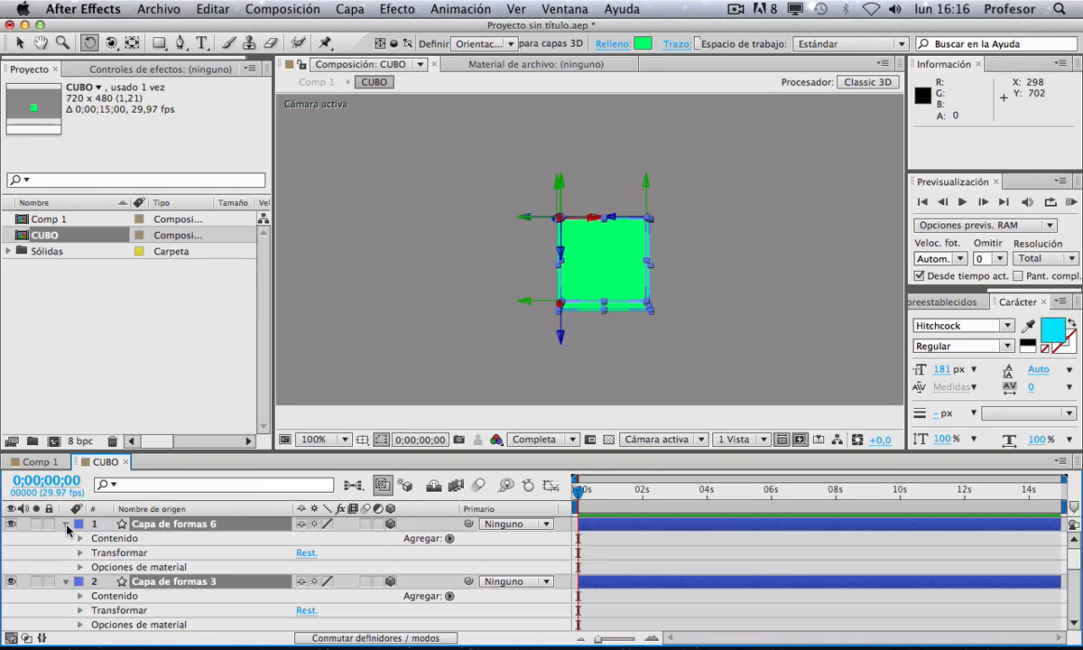
pyautogui.click(79, 567)
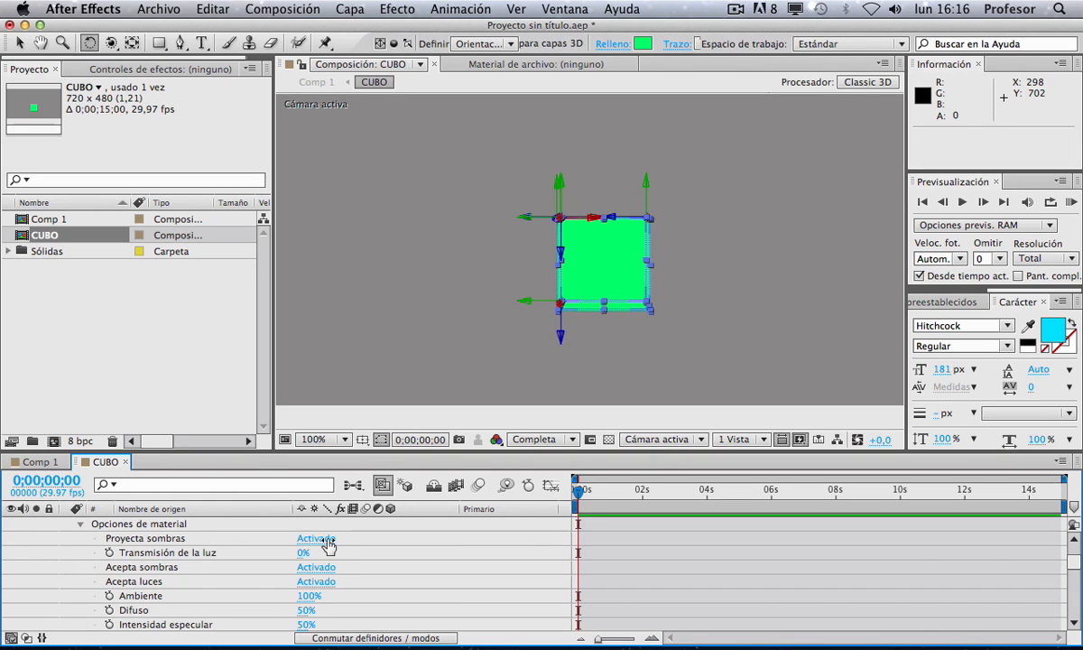
pyautogui.click(41, 461)
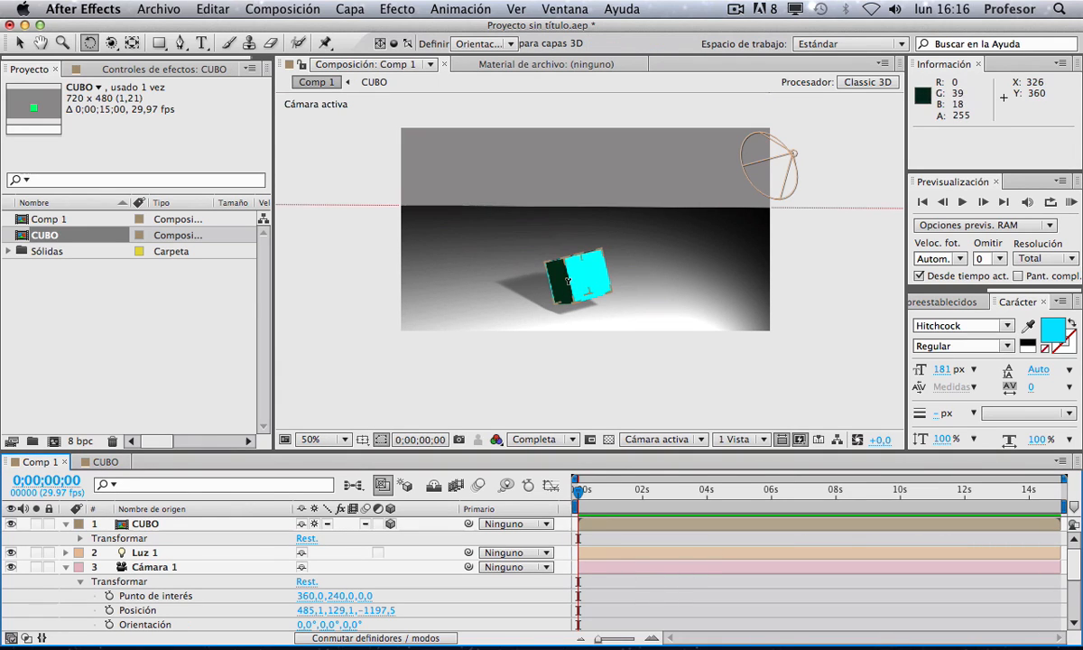
# Step: Move the CUBO layer slightly to the left in the scene
pyautogui.press('v')
pyautogui.moveTo(580, 284); pyautogui.dragTo(535, 273)
pyautogui.press('w')
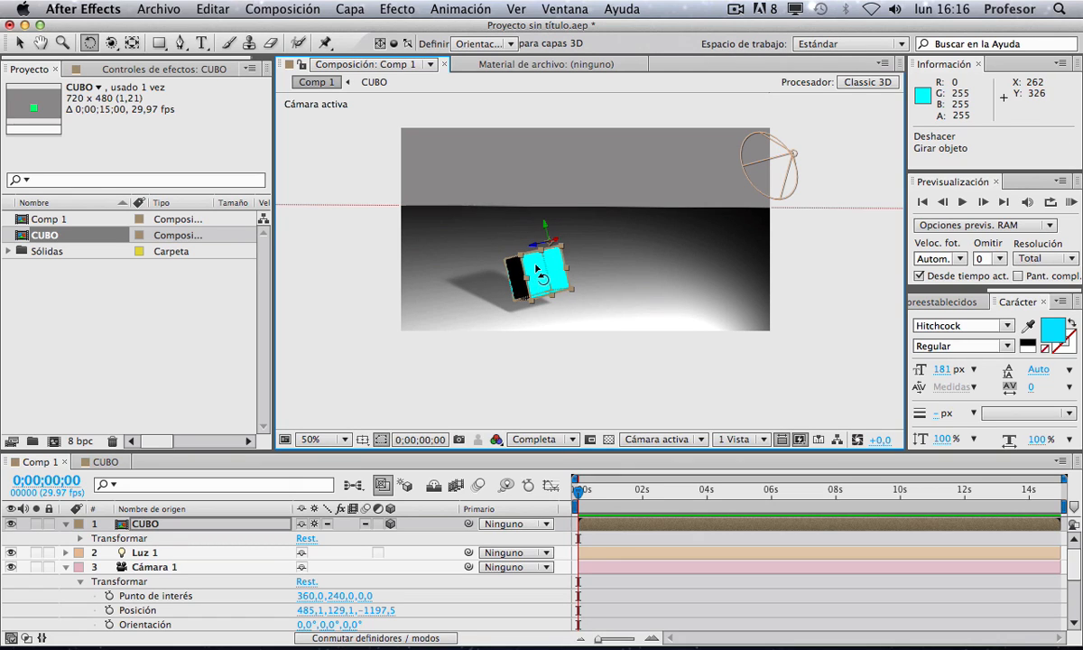
pyautogui.press('v')
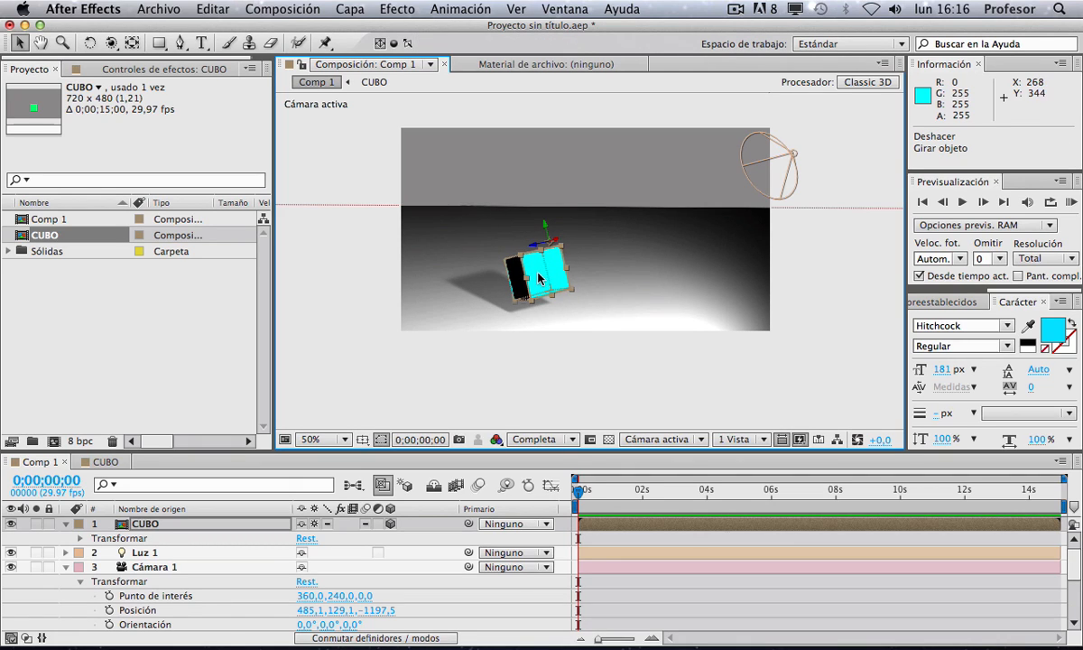
# Step: Duplicate the CUBO layer and scale the copy to about 203%
pyautogui.press('super+d')
pyautogui.moveTo(538, 277); pyautogui.dragTo(622, 287)
# Step: Duplicate the enlarged cube and place the new copy on top of it
pyautogui.press('super+d')
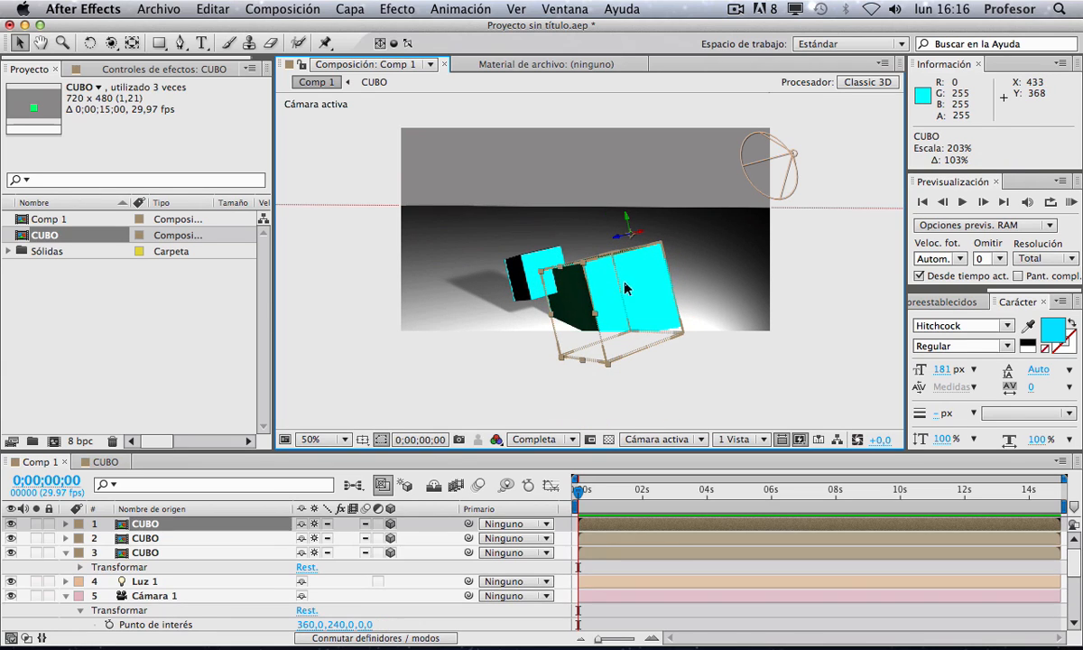
pyautogui.moveTo(585, 201); pyautogui.dragTo(600, 122)
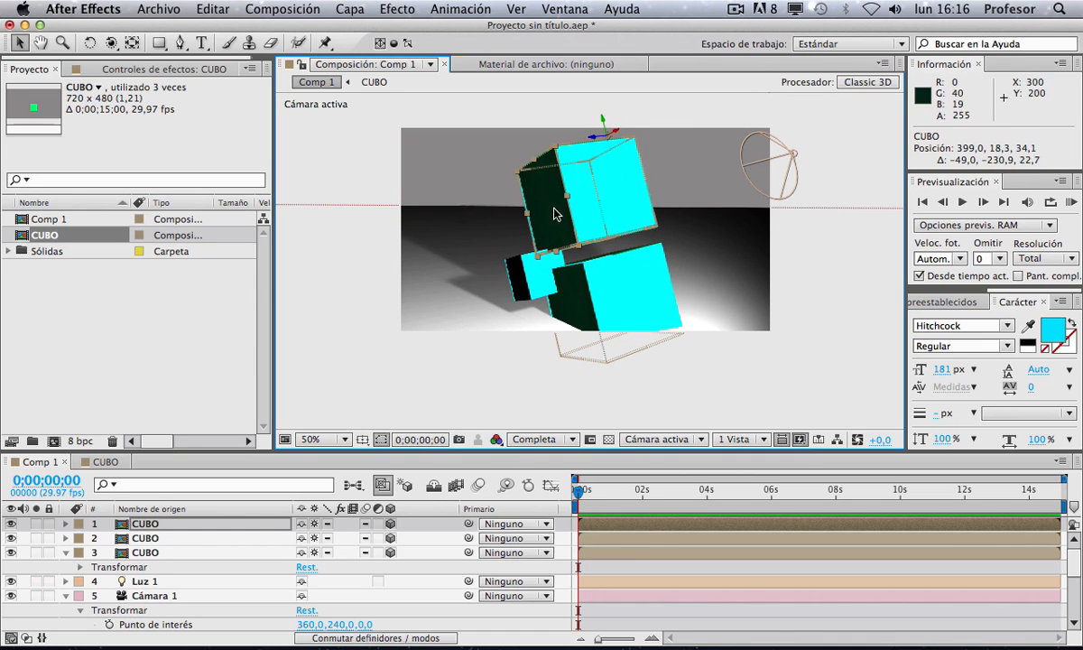
pyautogui.moveTo(520, 170); pyautogui.dragTo(552, 170)
pyautogui.moveTo(603, 121); pyautogui.dragTo(602, 192)
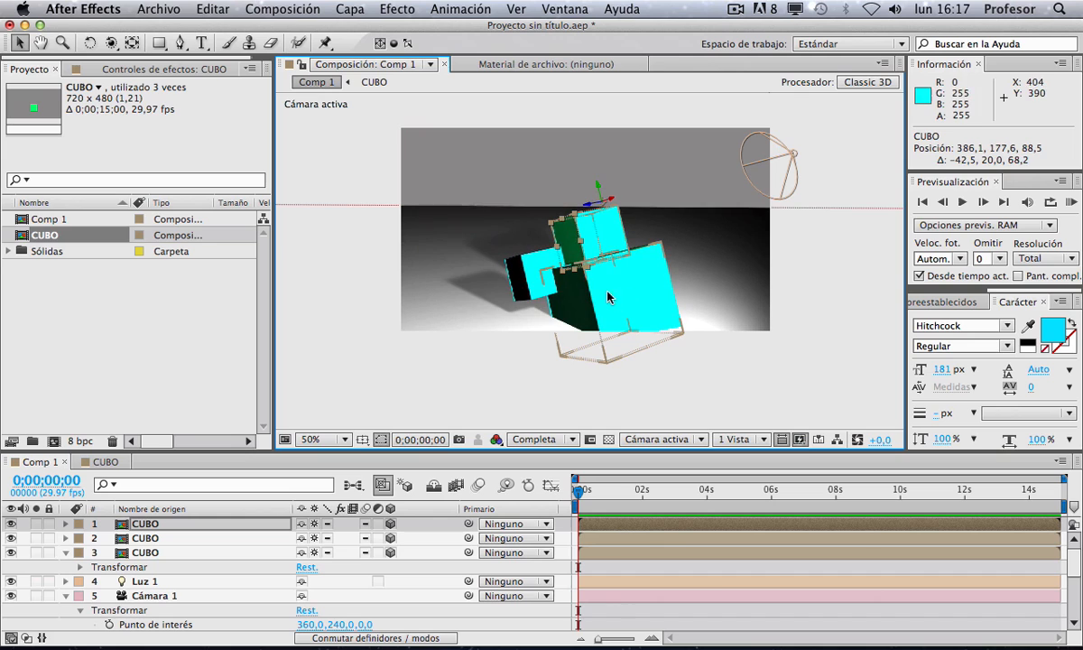
# Step: Orbit the camera to view the stacked cubes from a higher angle
pyautogui.press('c')
pyautogui.moveTo(622, 298); pyautogui.dragTo(614, 346)
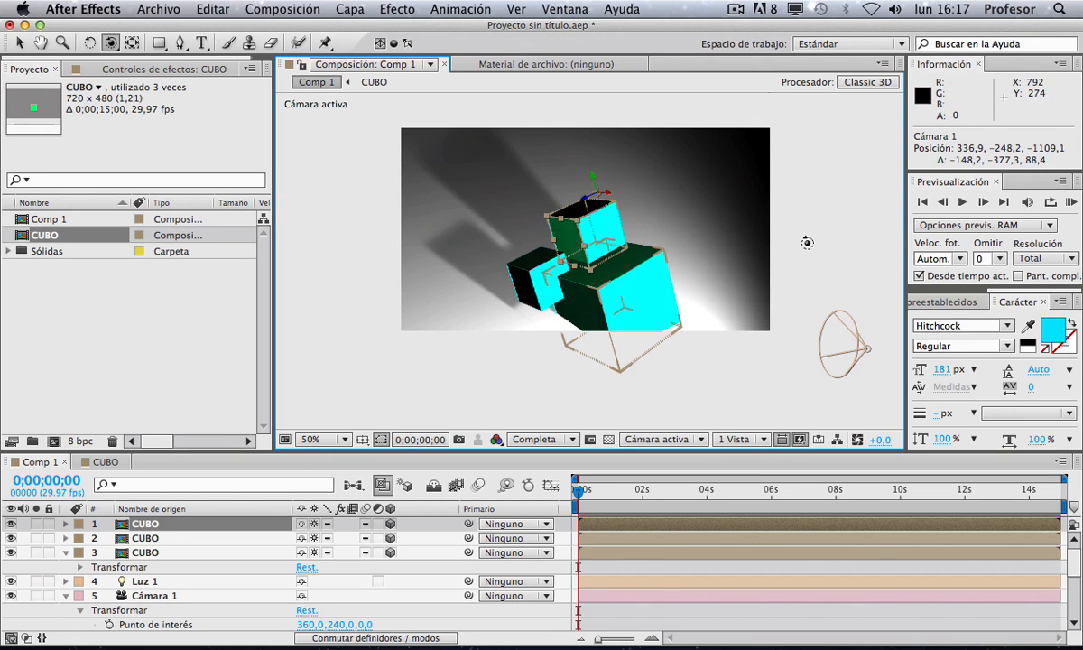
pyautogui.click(756, 592)
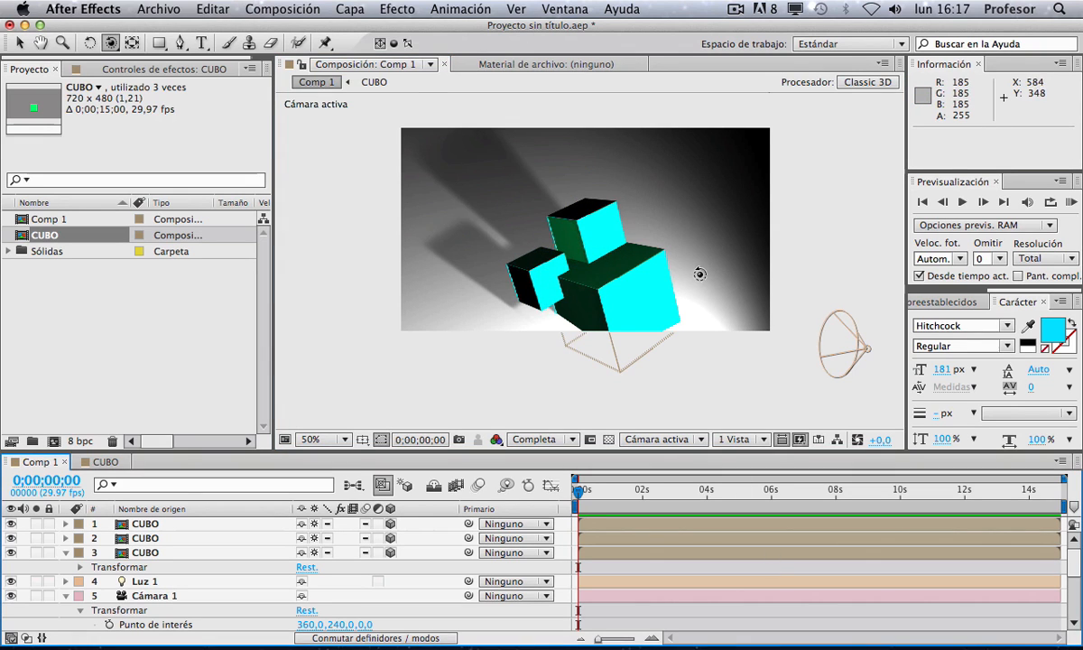
pyautogui.moveTo(704, 271); pyautogui.dragTo(590, 384)
pyautogui.press('c')
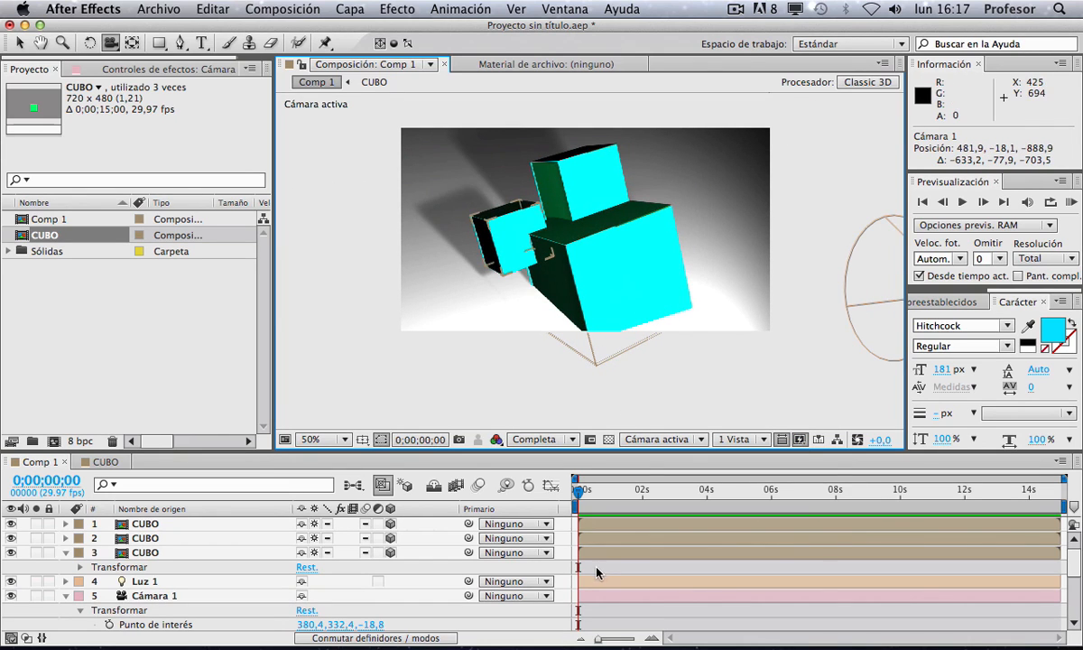
# Step: Move the camera to a low side view of the stacked cubes
pyautogui.press('v')
pyautogui.click(557, 232)
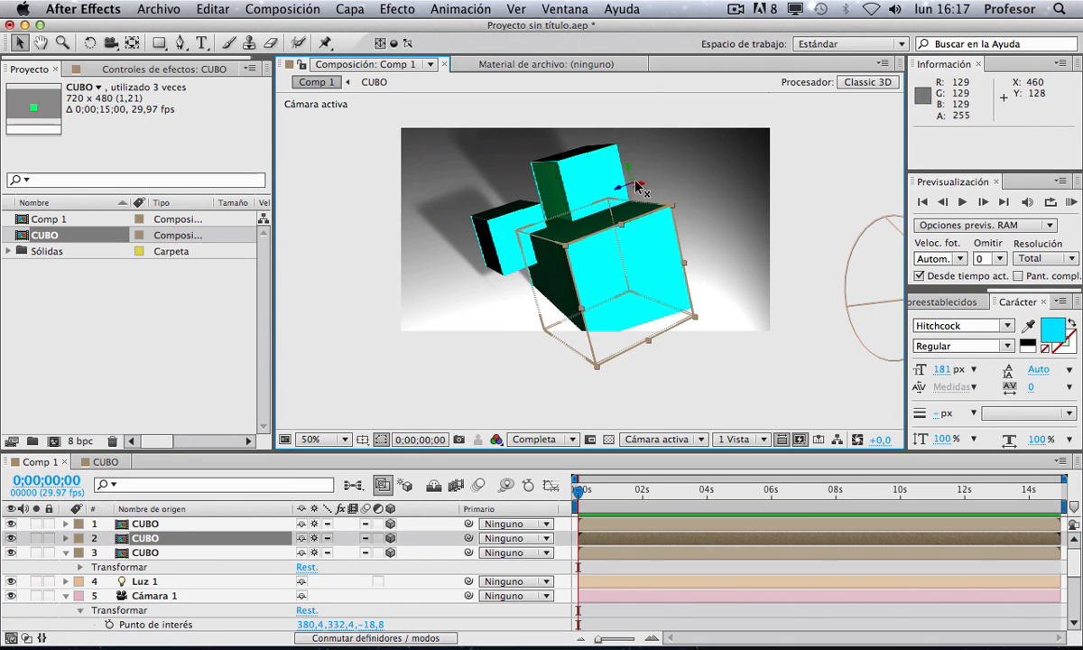
pyautogui.click(132, 43)
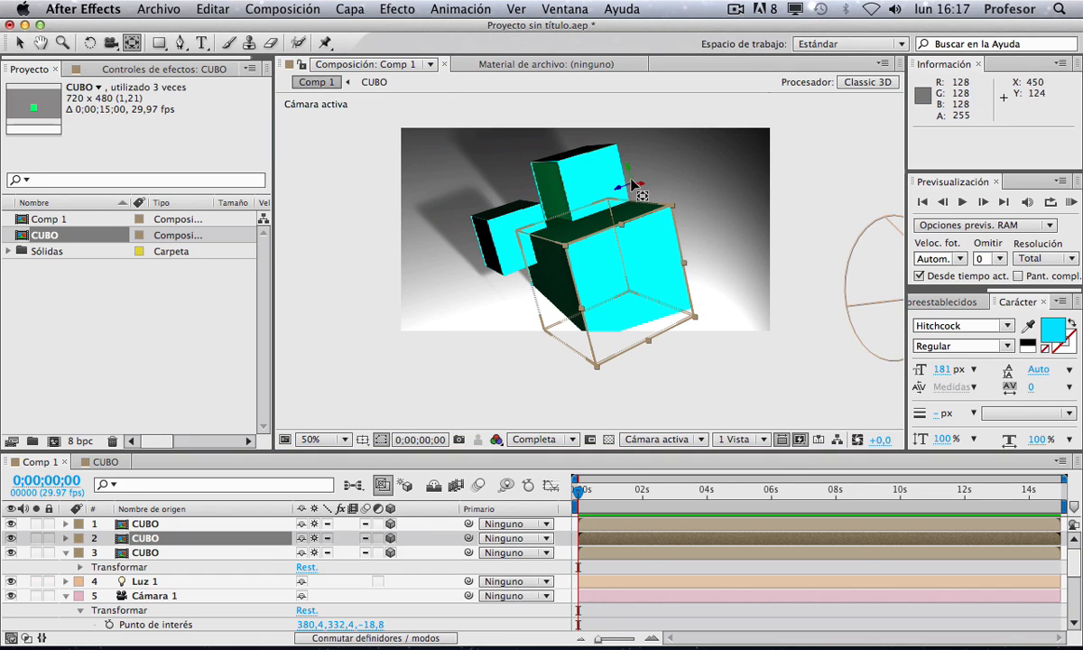
pyautogui.moveTo(634, 188); pyautogui.dragTo(473, 286)
pyautogui.press('c')
pyautogui.moveTo(563, 363); pyautogui.dragTo(527, 388)
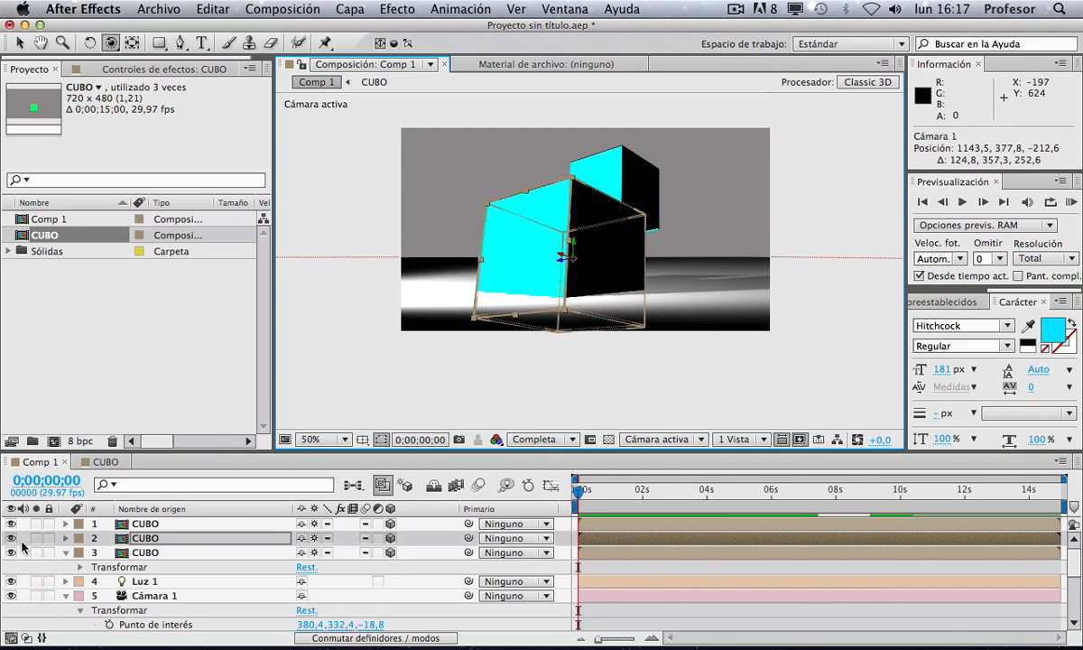
pyautogui.click(65, 539)
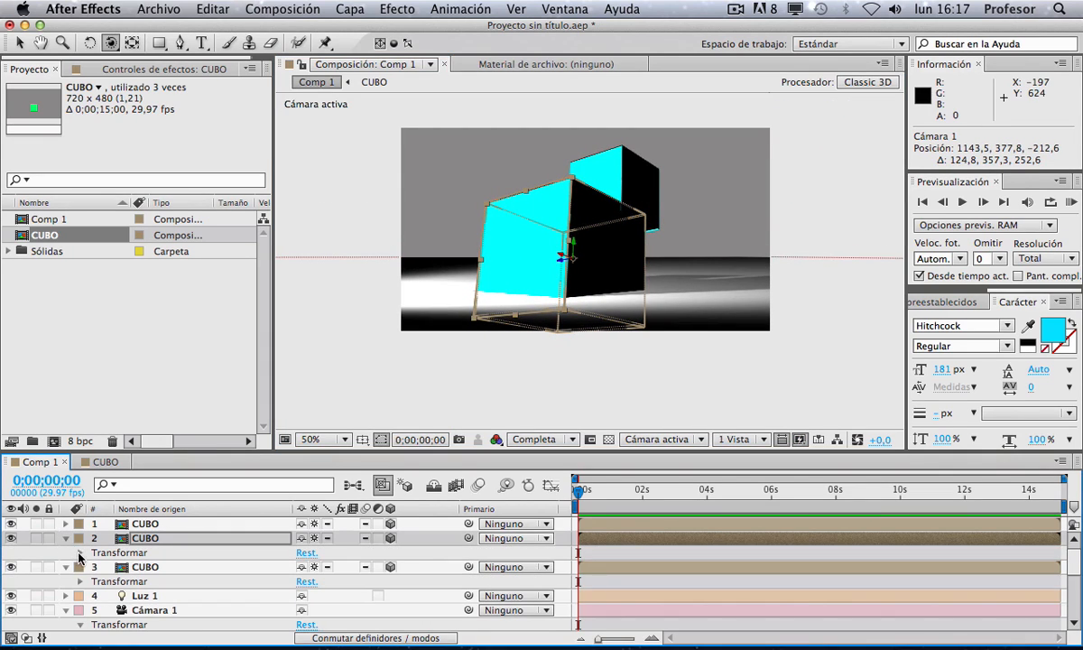
pyautogui.click(79, 554)
pyautogui.click(78, 525)
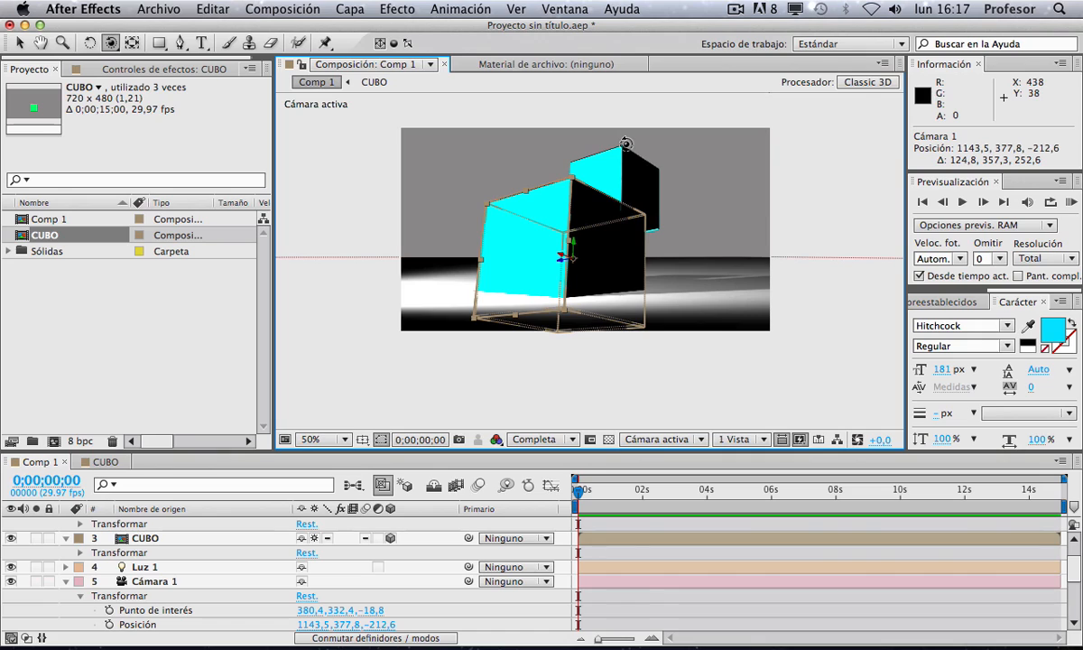
pyautogui.click(735, 11)
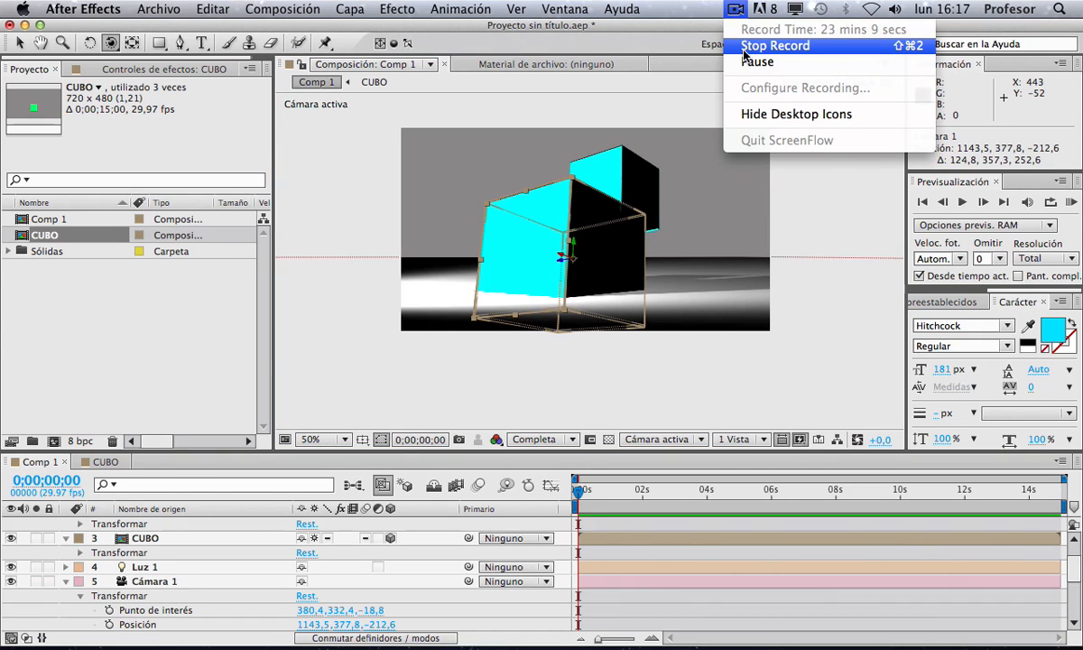